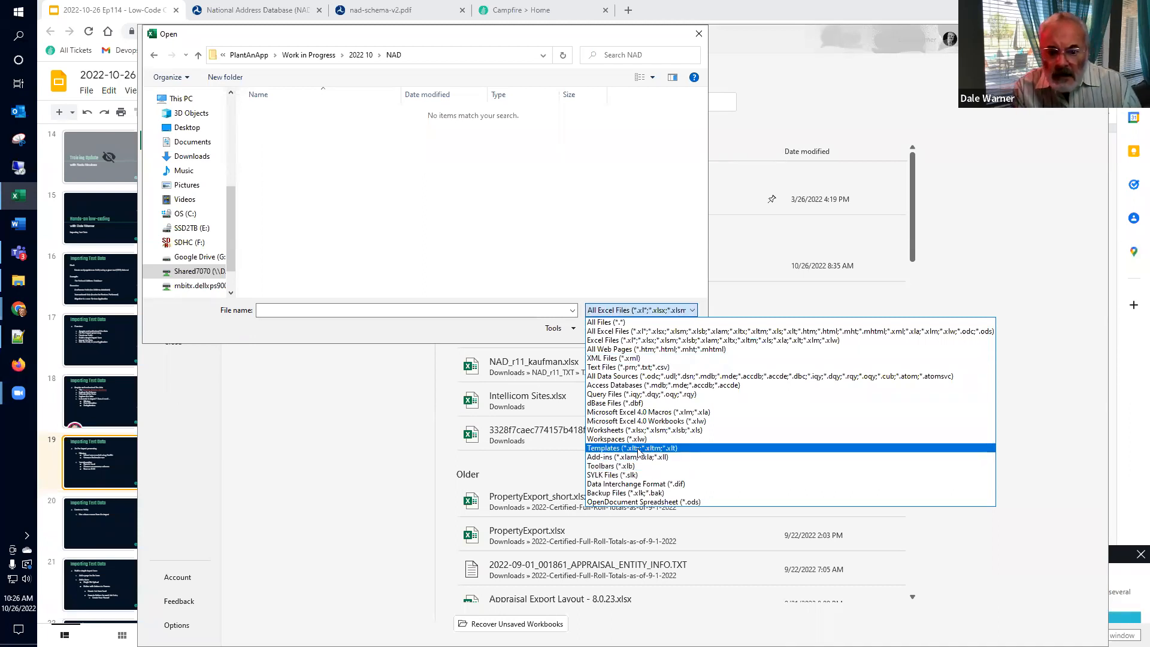
# Step: Open NAD_r11_TX_Filtered.txt in Excel, showing all file types in the folder
pyautogui.click(623, 322)
pyautogui.click(288, 151)
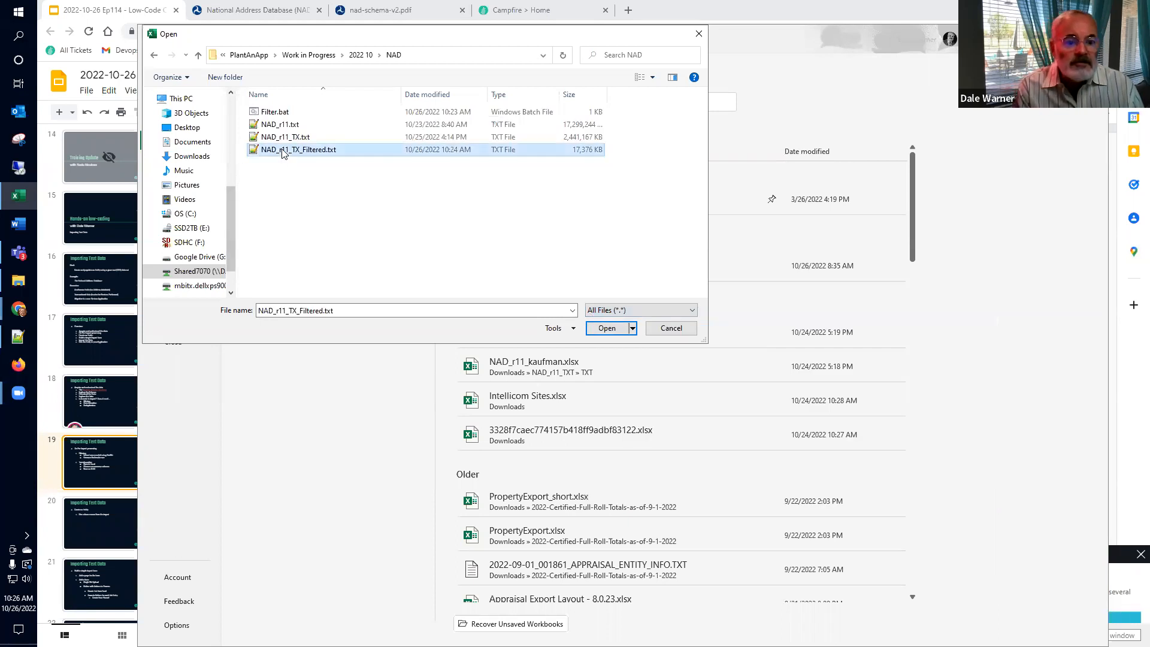
pyautogui.click(606, 328)
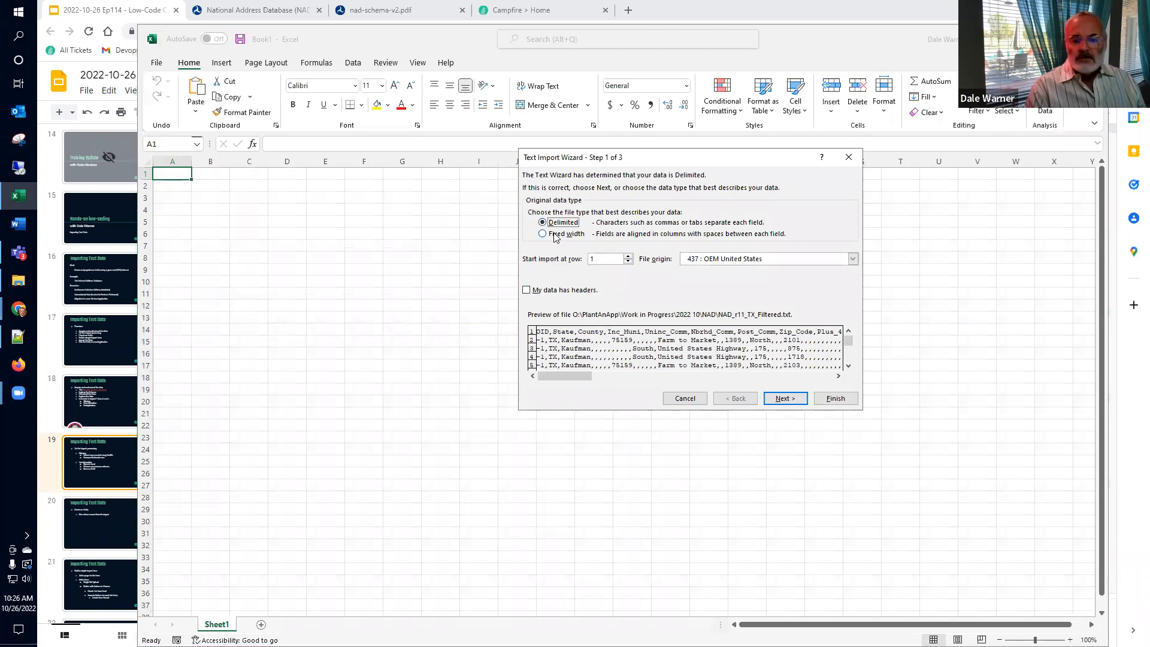
# Step: Import the text as comma-delimited (not tab) with the first row as headers
pyautogui.click(545, 290)
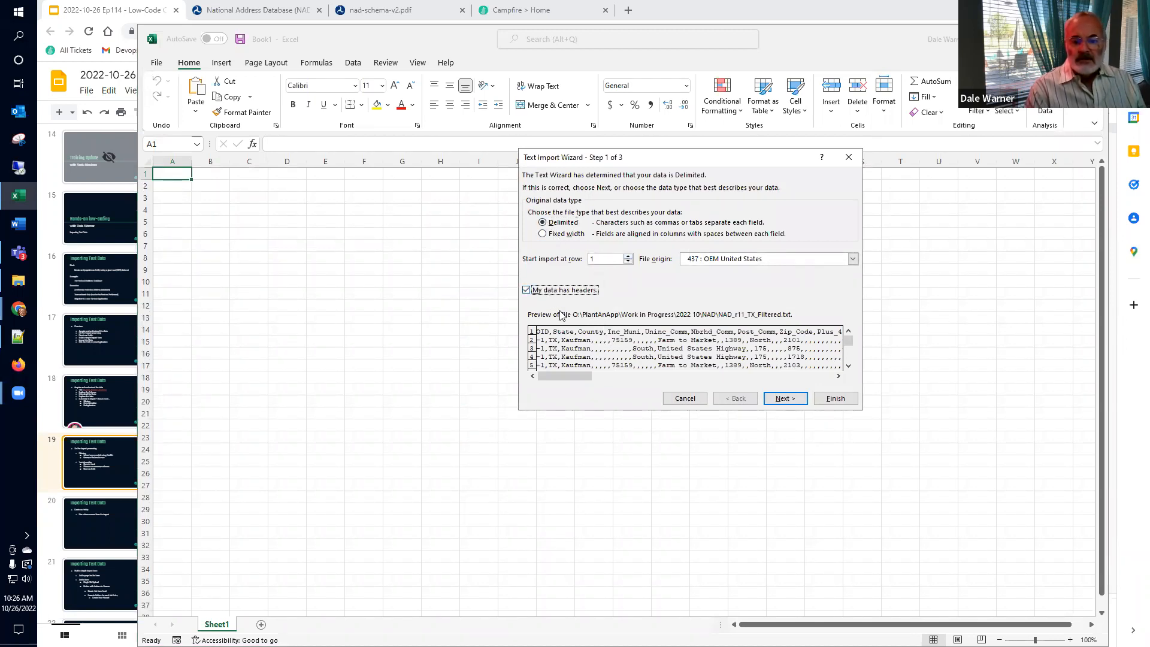
pyautogui.click(782, 400)
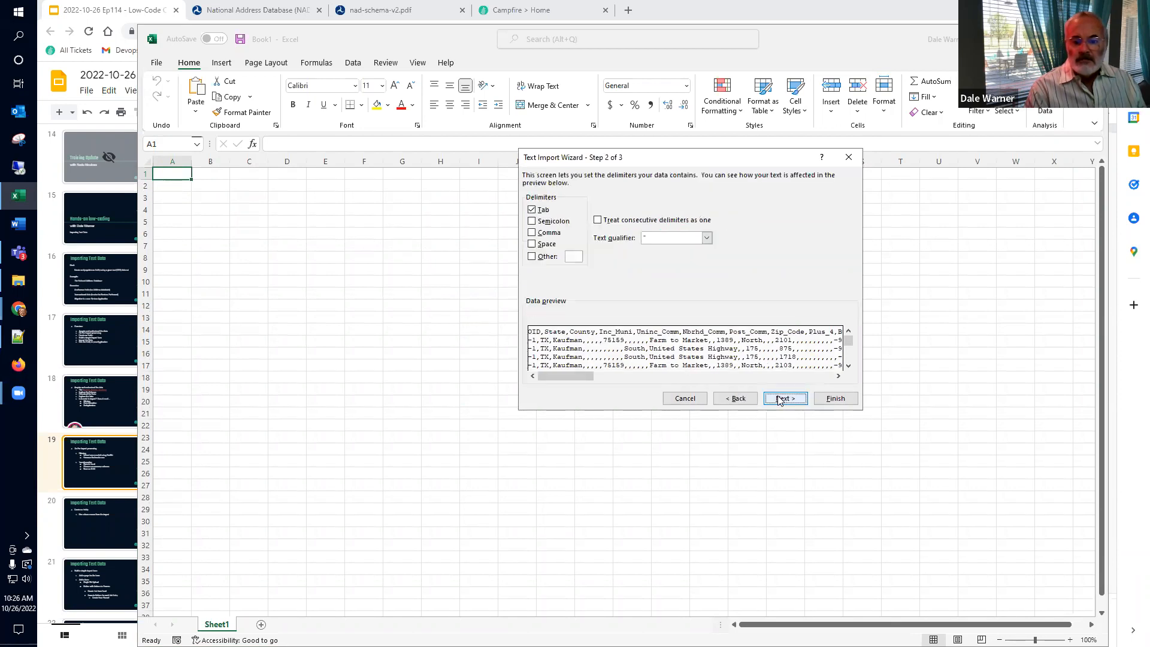
pyautogui.click(532, 233)
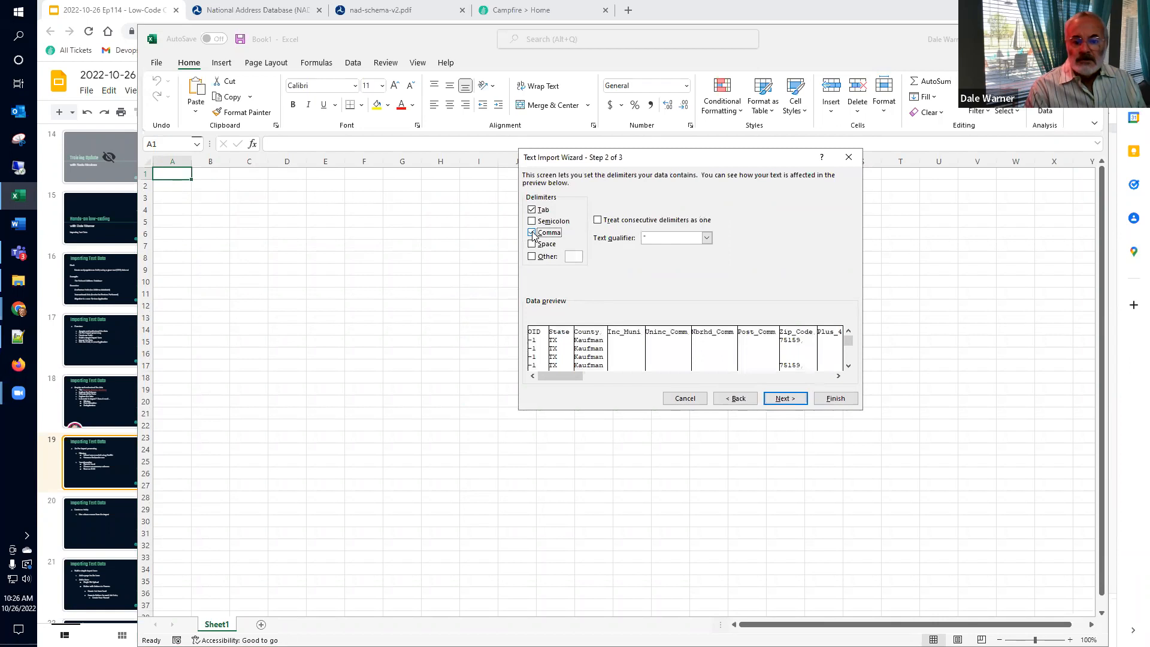
pyautogui.click(532, 210)
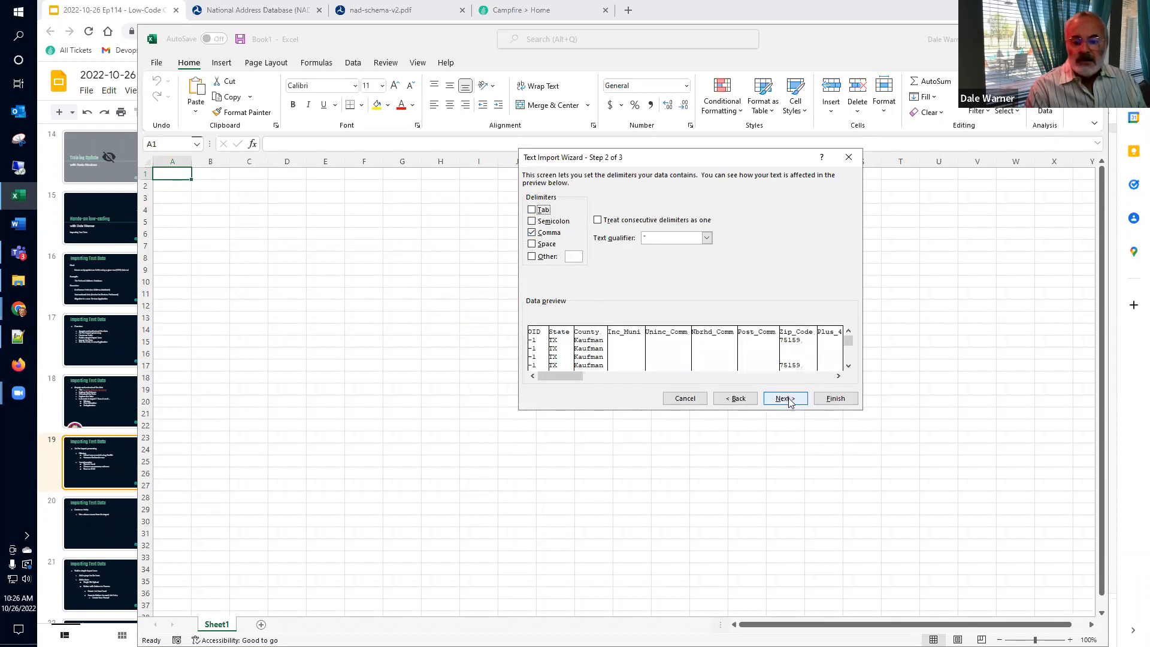
pyautogui.click(788, 400)
pyautogui.click(830, 399)
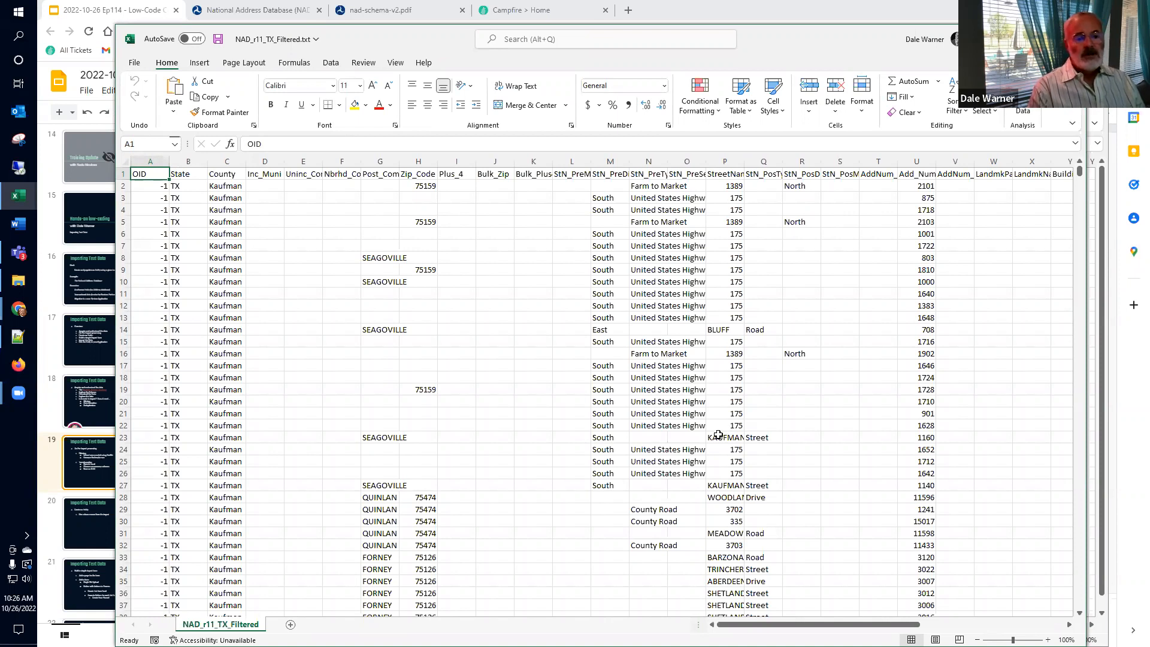
# Step: Check the Inc_Muni column from header to bottom, also stepping across County and Bulk_Zip
pyautogui.press('Right')
pyautogui.press('Right')
pyautogui.press('Right')
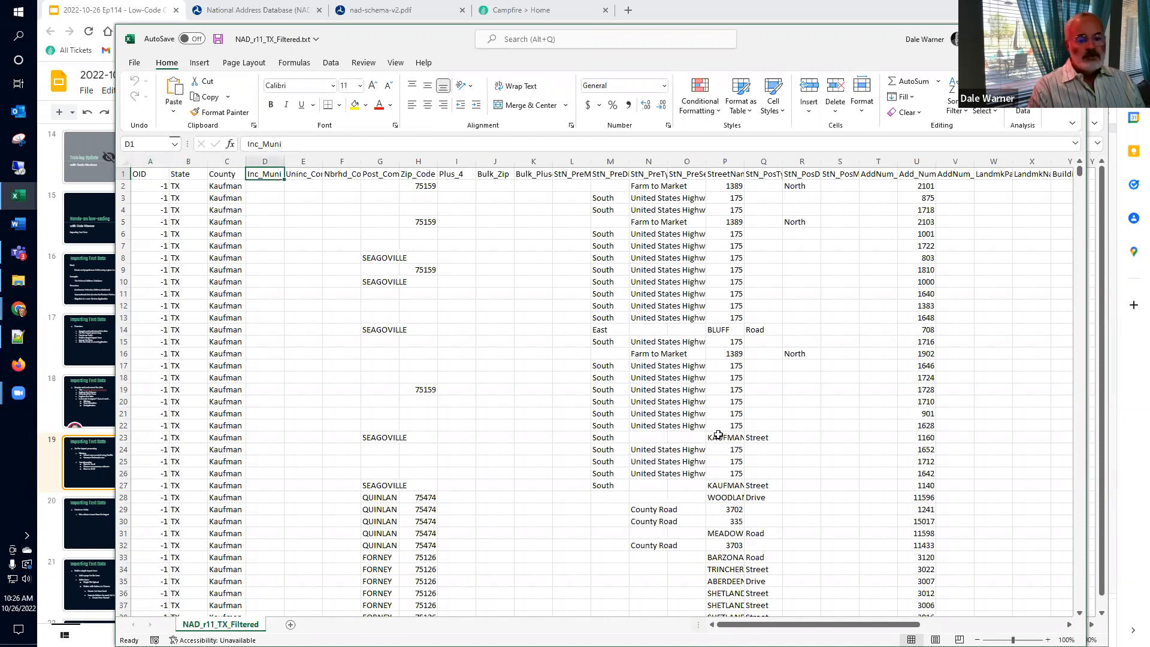
pyautogui.hotkey('ctrl', 'Down')
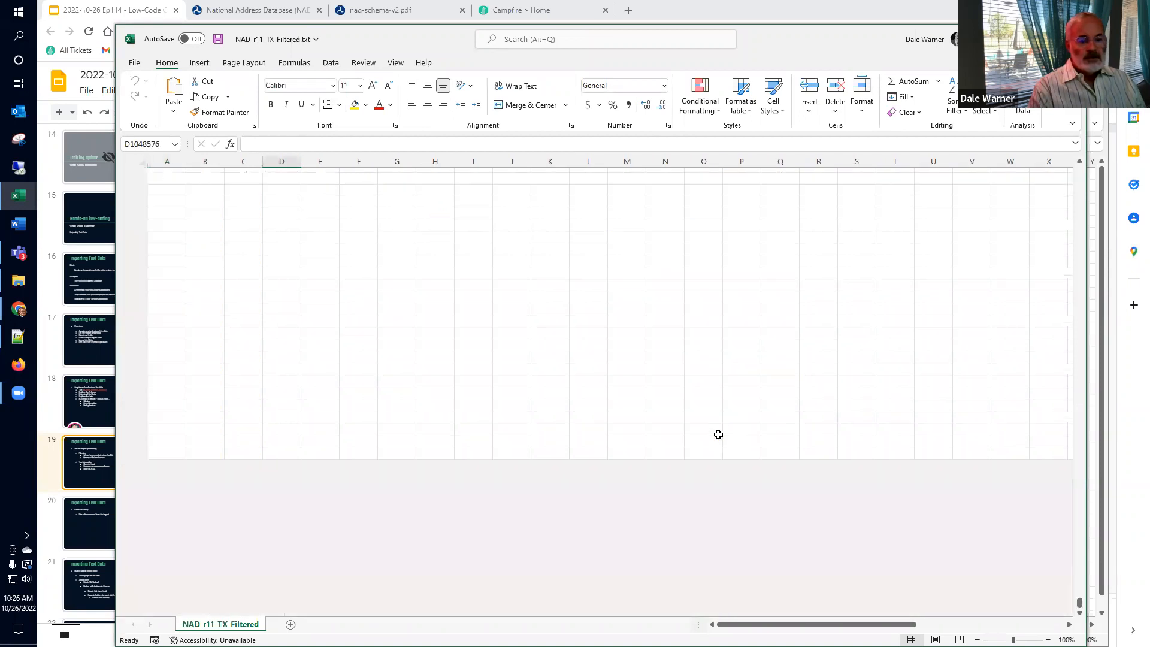
pyautogui.hotkey('ctrl', 'Up')
pyautogui.press('Right')
pyautogui.press('Right')
pyautogui.press('Right')
pyautogui.press('Right')
pyautogui.press('Right')
pyautogui.press('Right')
pyautogui.press('Left')
pyautogui.press('Left')
pyautogui.press('Left')
pyautogui.press('Left')
pyautogui.press('Left')
pyautogui.press('Left')
pyautogui.press('Left')
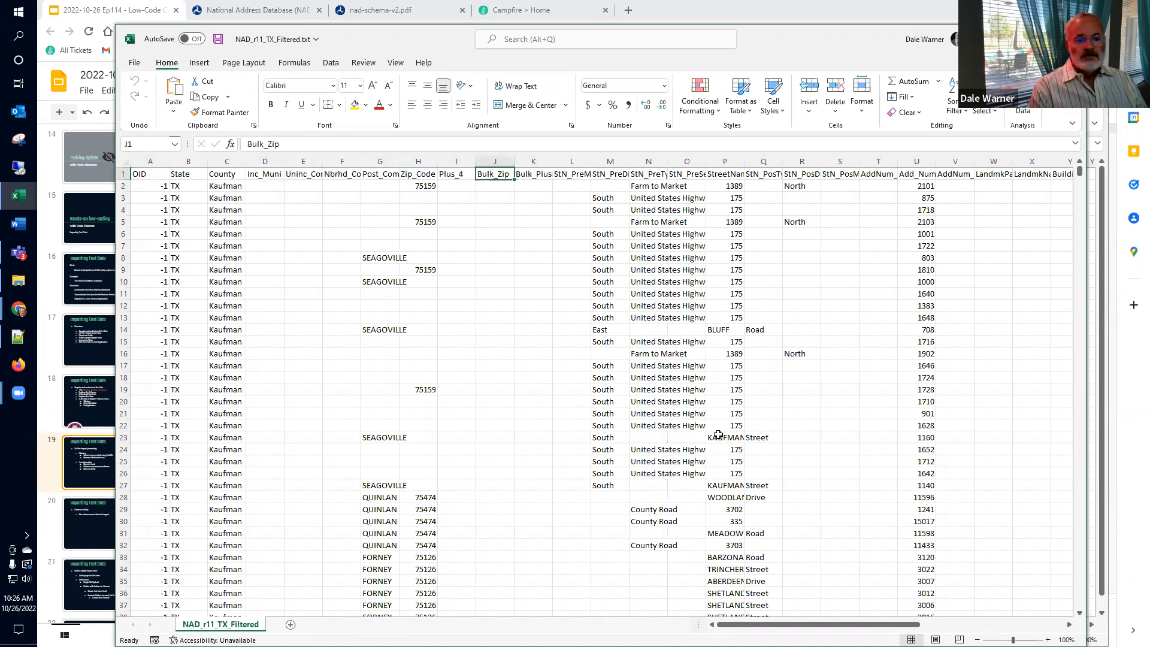
pyautogui.press('Right')
pyautogui.hotkey('ctrl', 'Down')
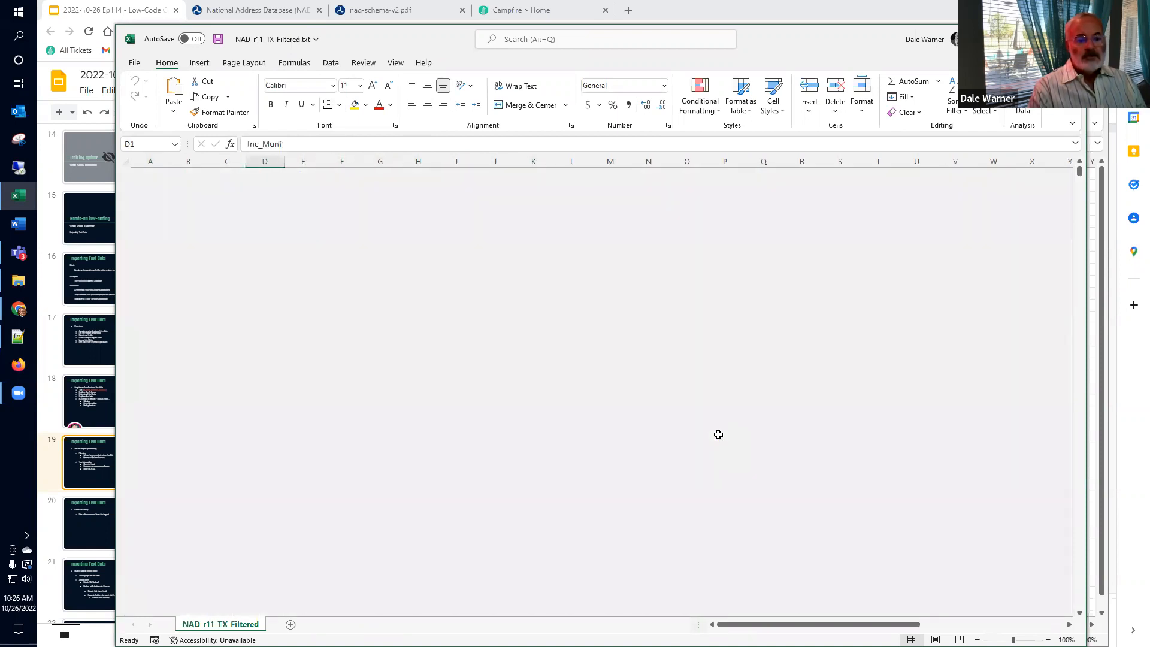
pyautogui.hotkey('ctrl', 'Up')
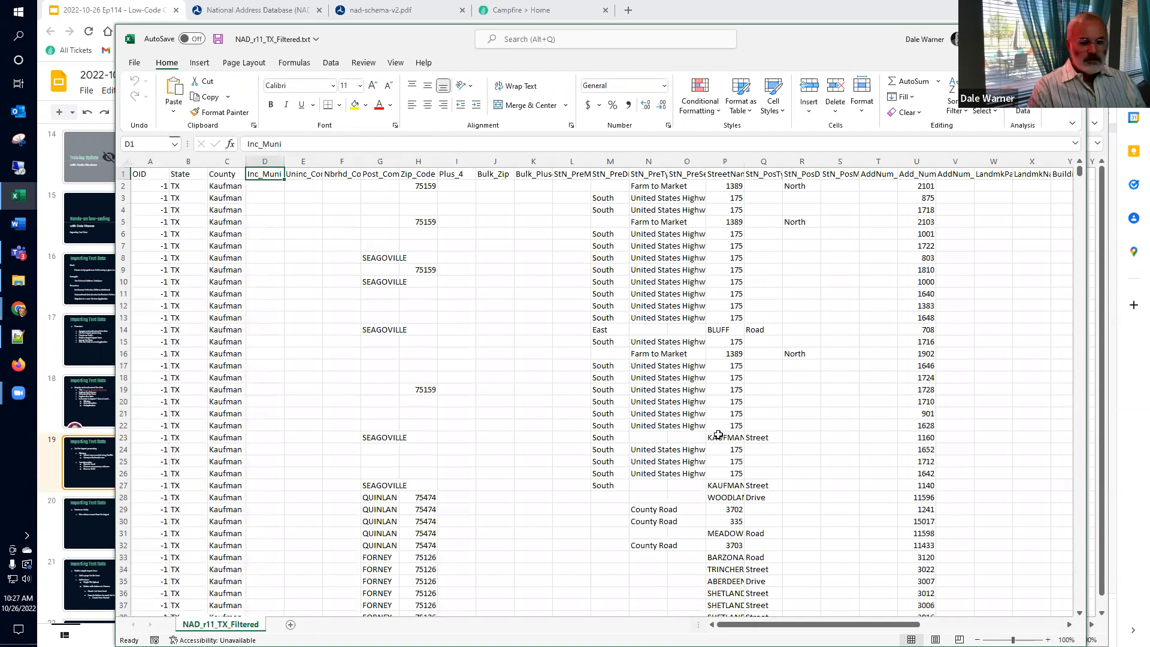
pyautogui.hotkey('ctrl', 'Down')
pyautogui.hotkey('ctrl', 'Up')
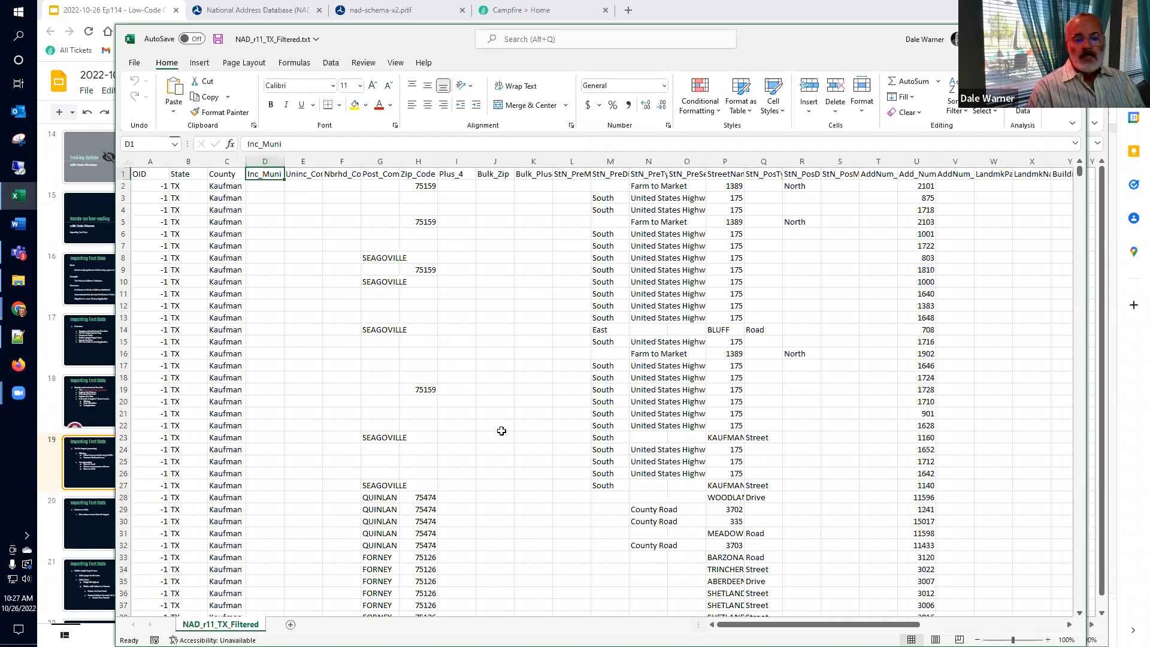
pyautogui.moveTo(743, 624); pyautogui.dragTo(888, 624)
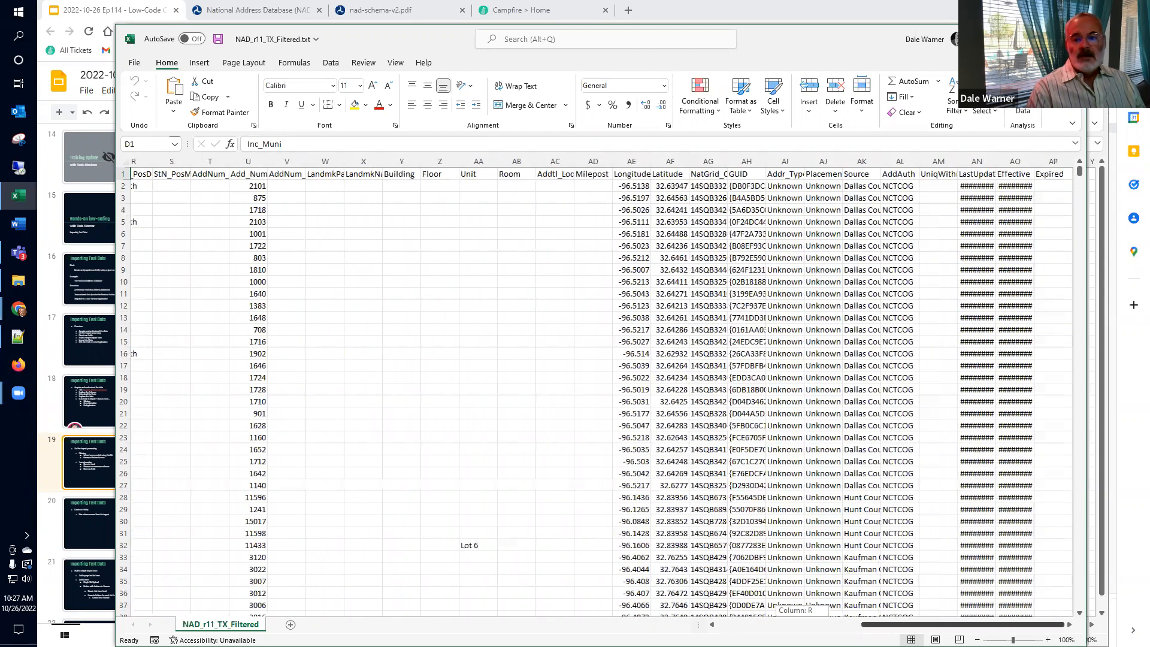
pyautogui.moveTo(888, 624); pyautogui.dragTo(793, 624)
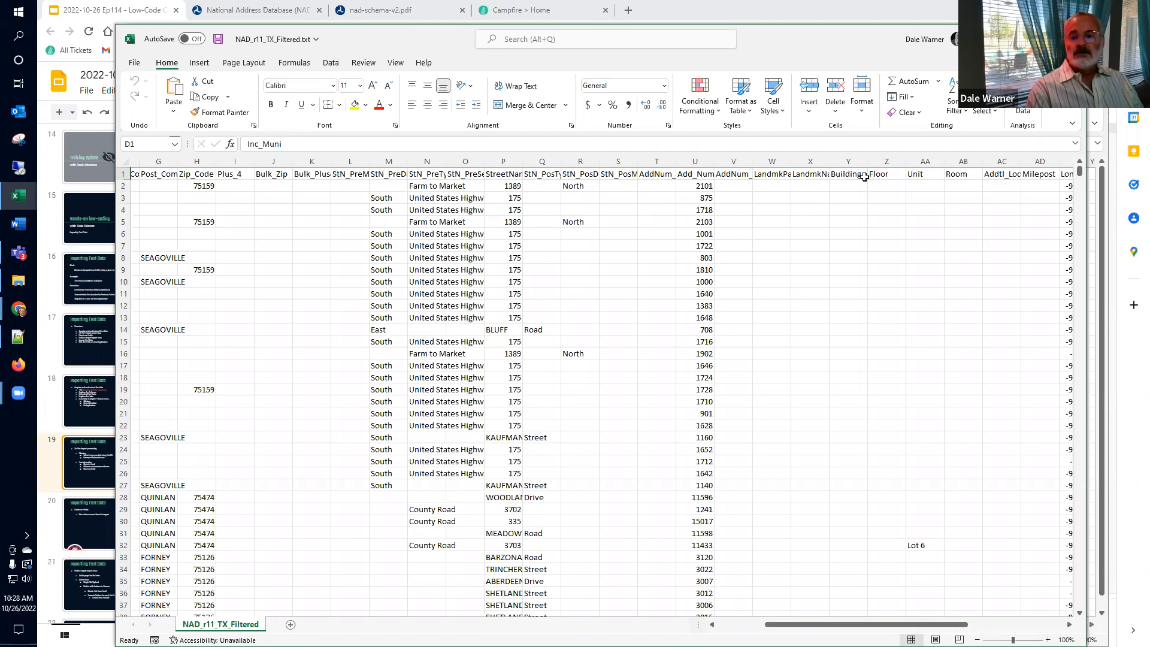
pyautogui.press('alt')
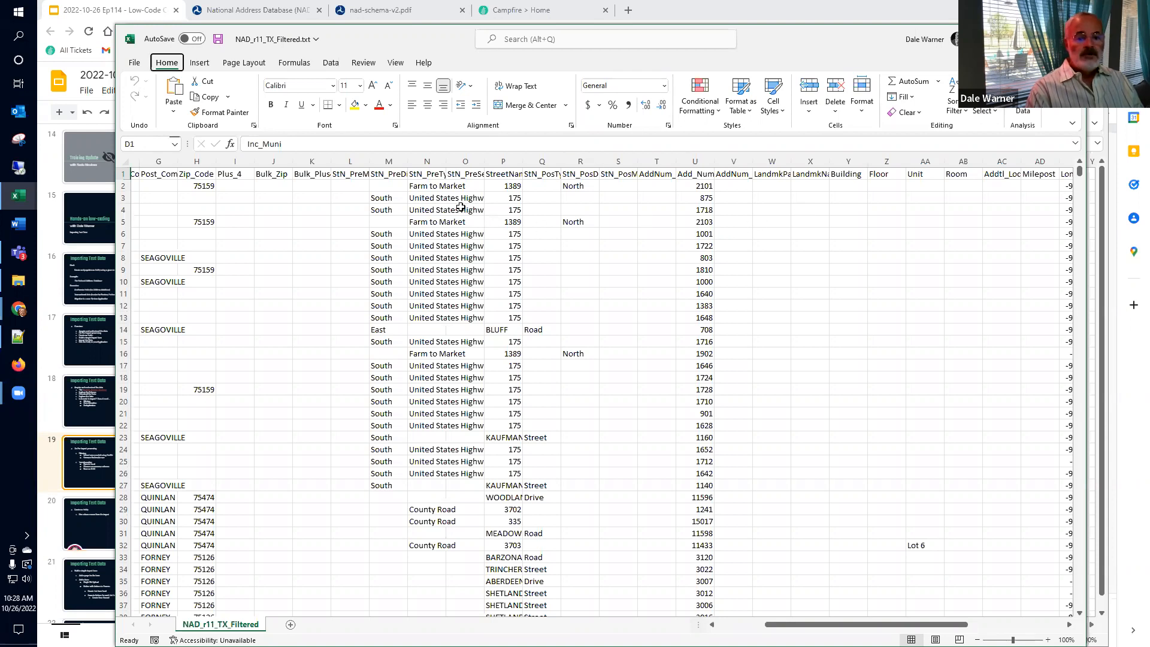
pyautogui.press('f')
pyautogui.press('a')
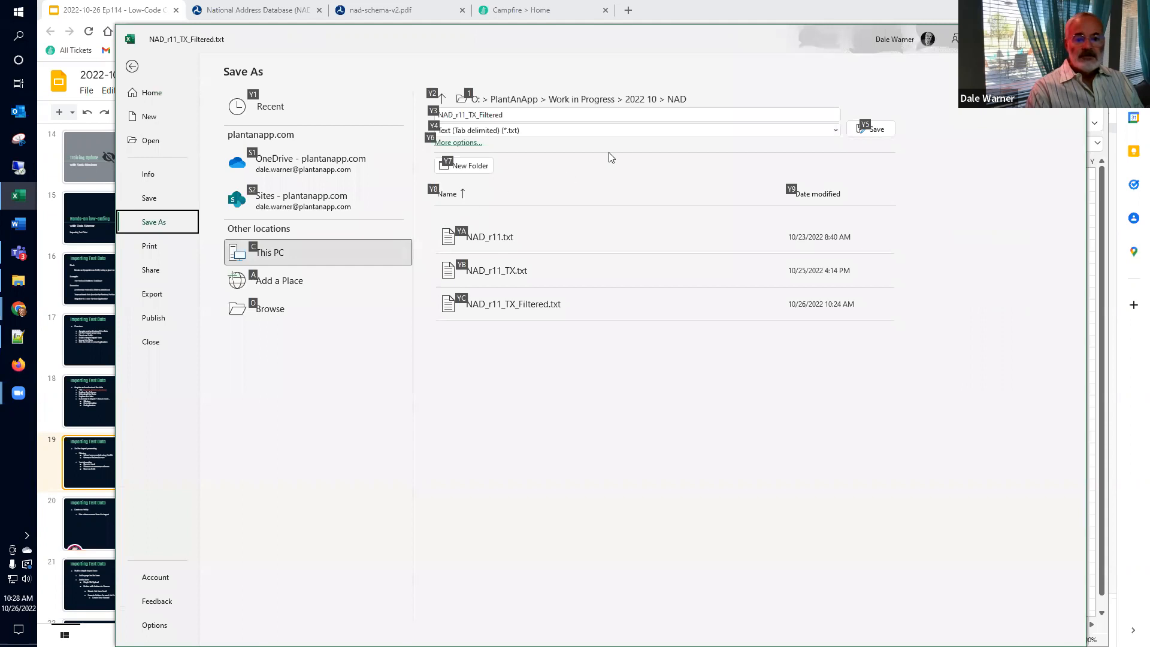
# Step: Save the data as Excel Workbook NAD_r11_TX_Filtered.xlsx, then close the workbook and Excel
pyautogui.click(677, 130)
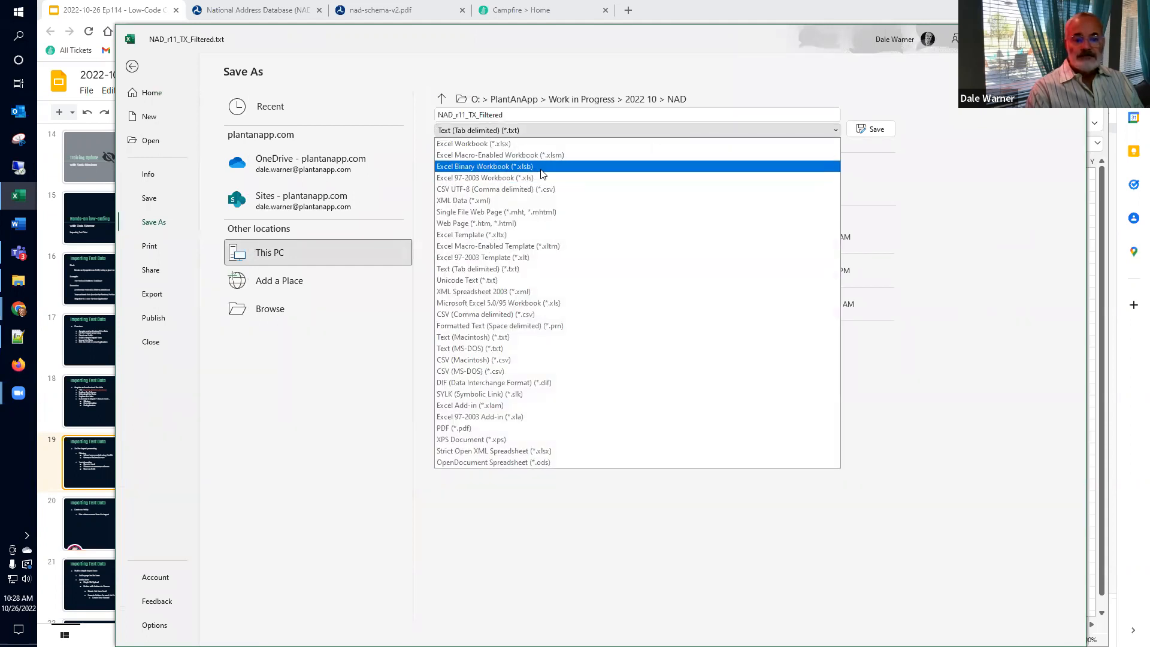
pyautogui.click(531, 144)
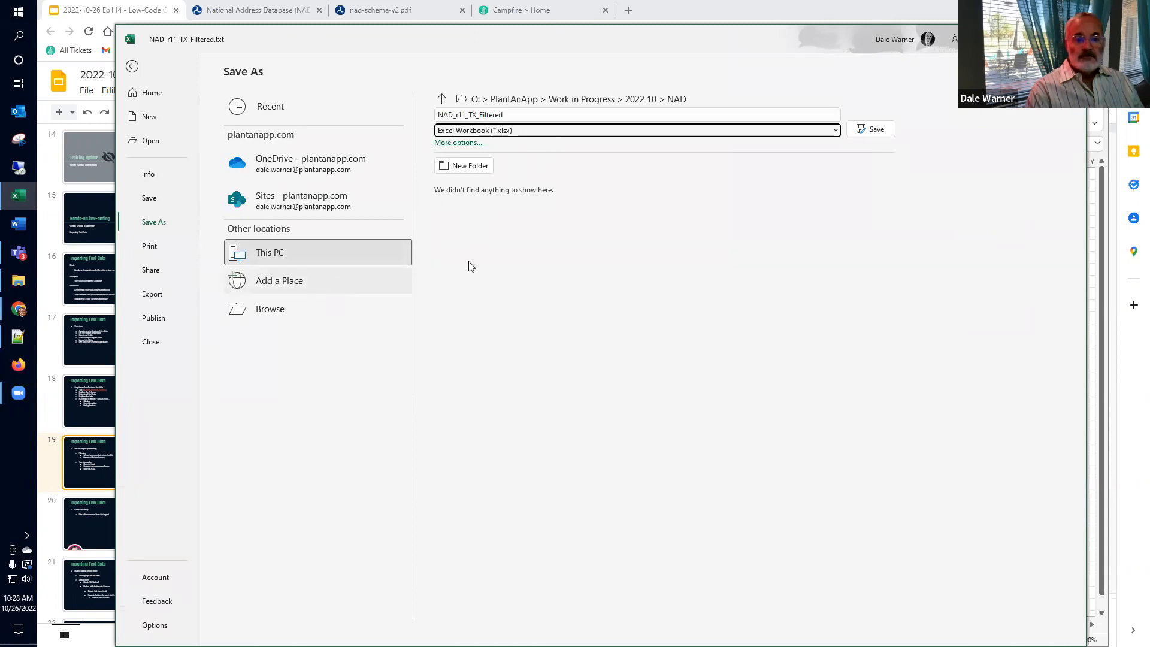
pyautogui.click(869, 130)
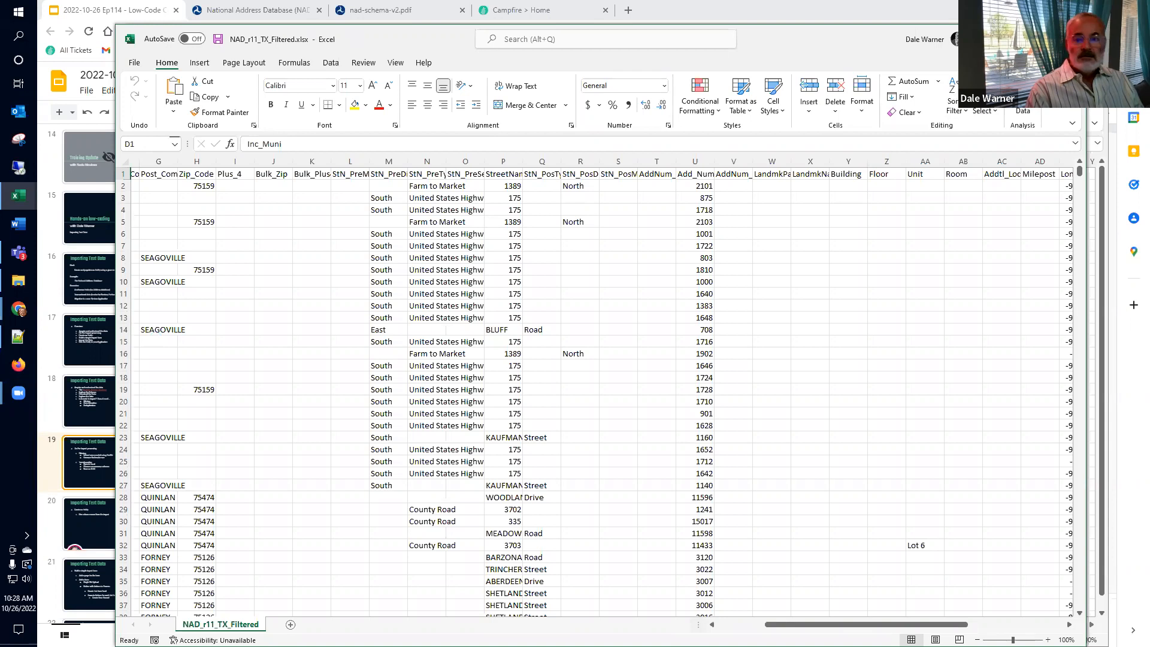
pyautogui.hotkey('ctrl', 'w')
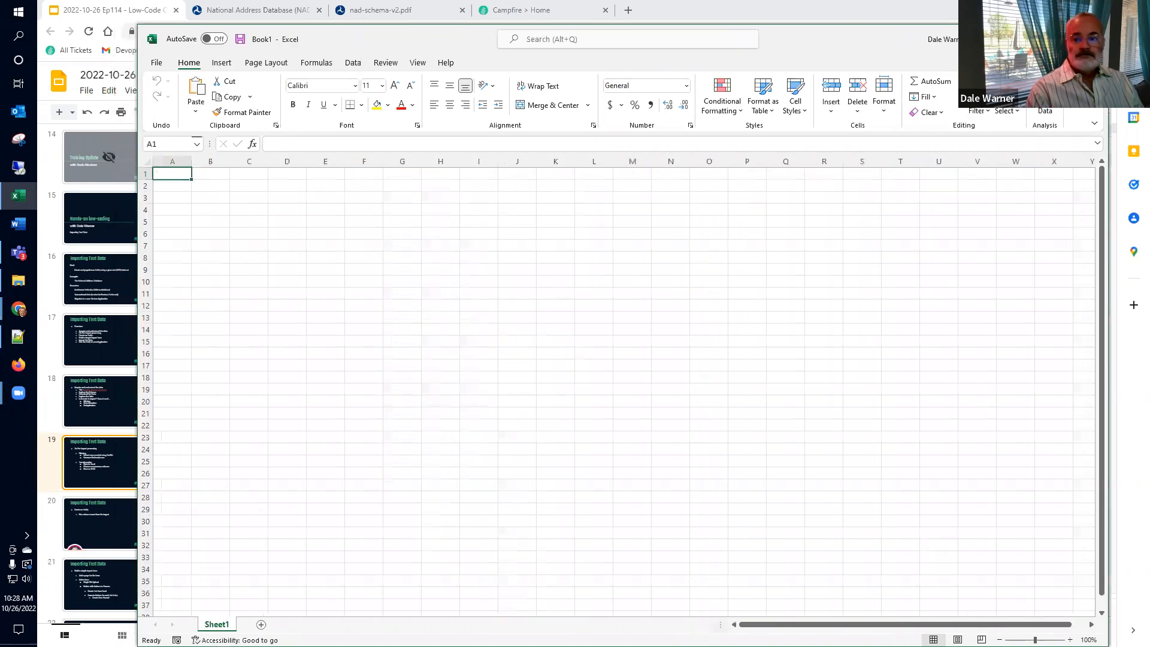
pyautogui.hotkey('alt', 'F4')
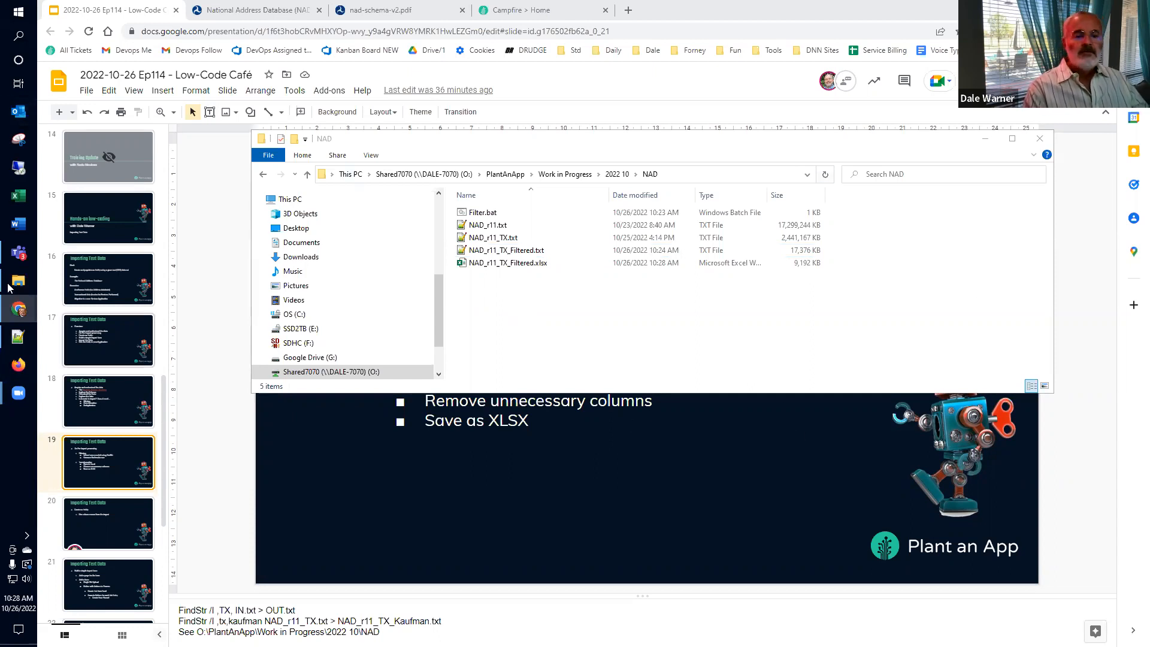
# Step: Go to slide 20, Create an Entity, then switch to the Campfire Plant an App page
pyautogui.click(186, 446)
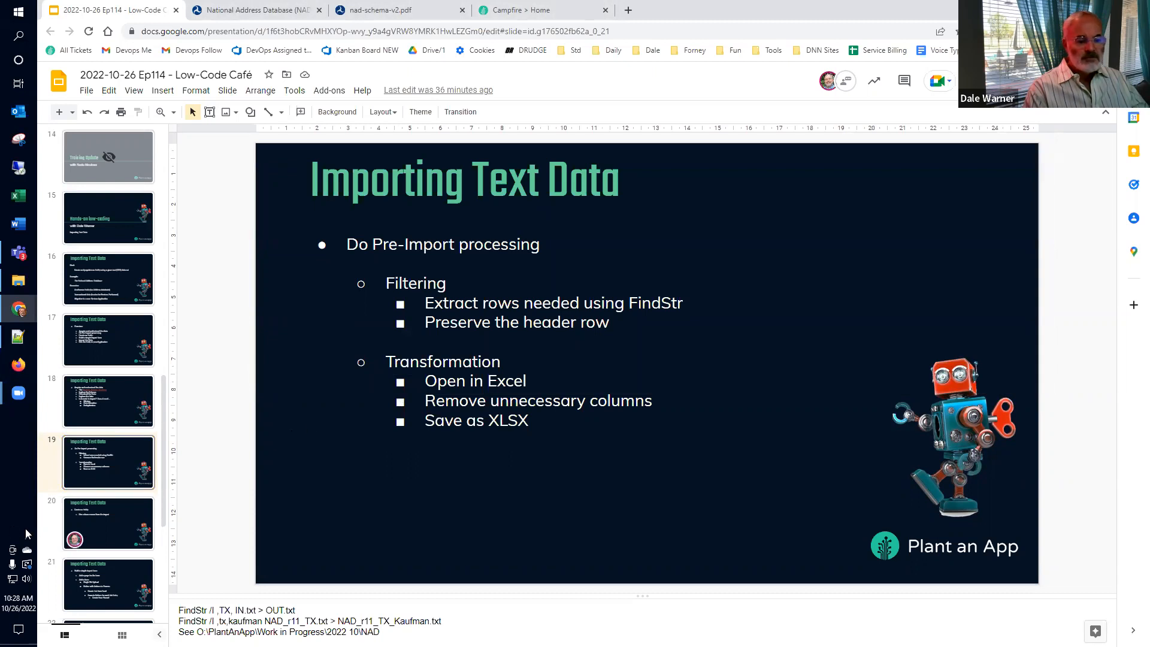
pyautogui.click(49, 529)
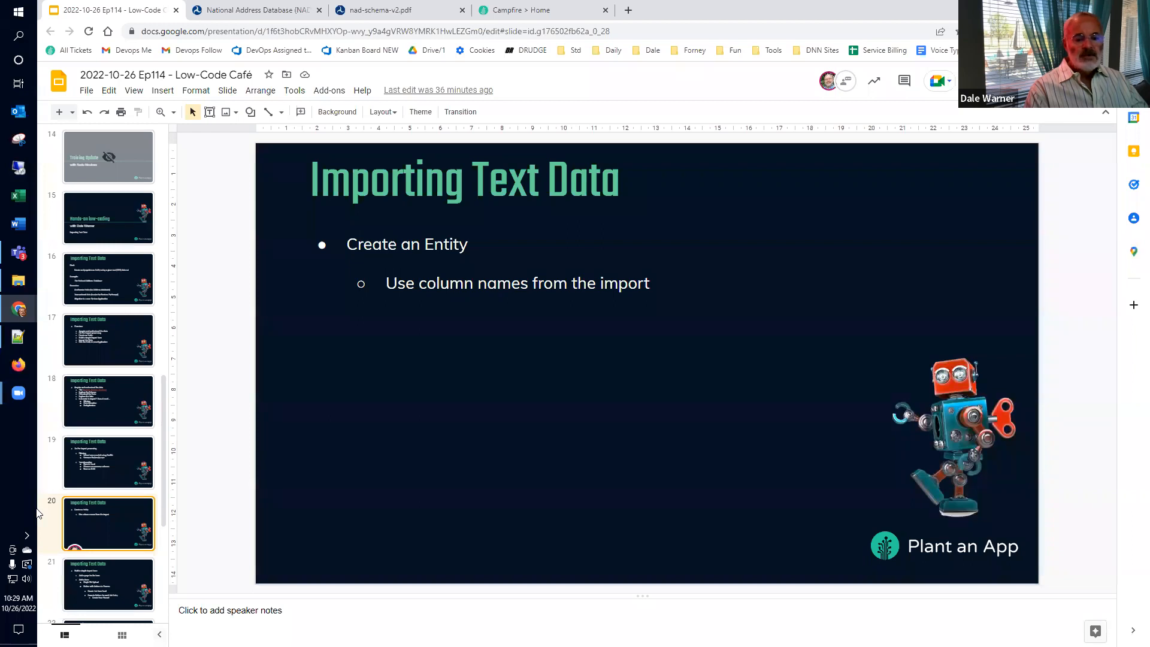
pyautogui.click(546, 14)
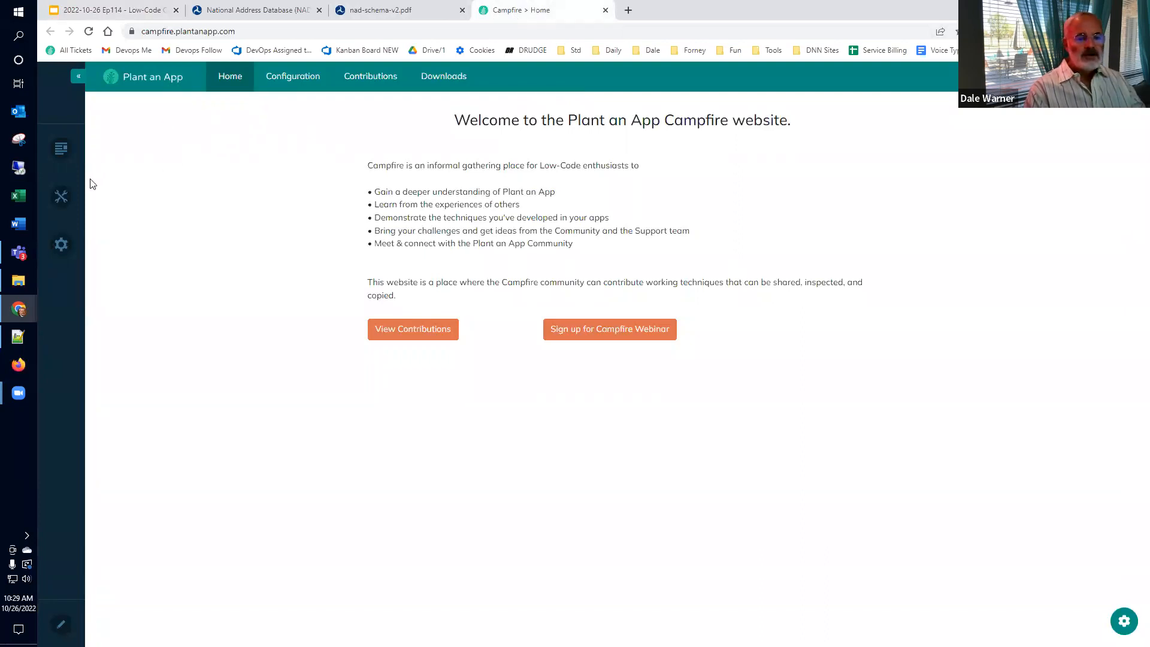
# Step: Filter the Plant an App entity list to the Sample namespace
pyautogui.click(293, 76)
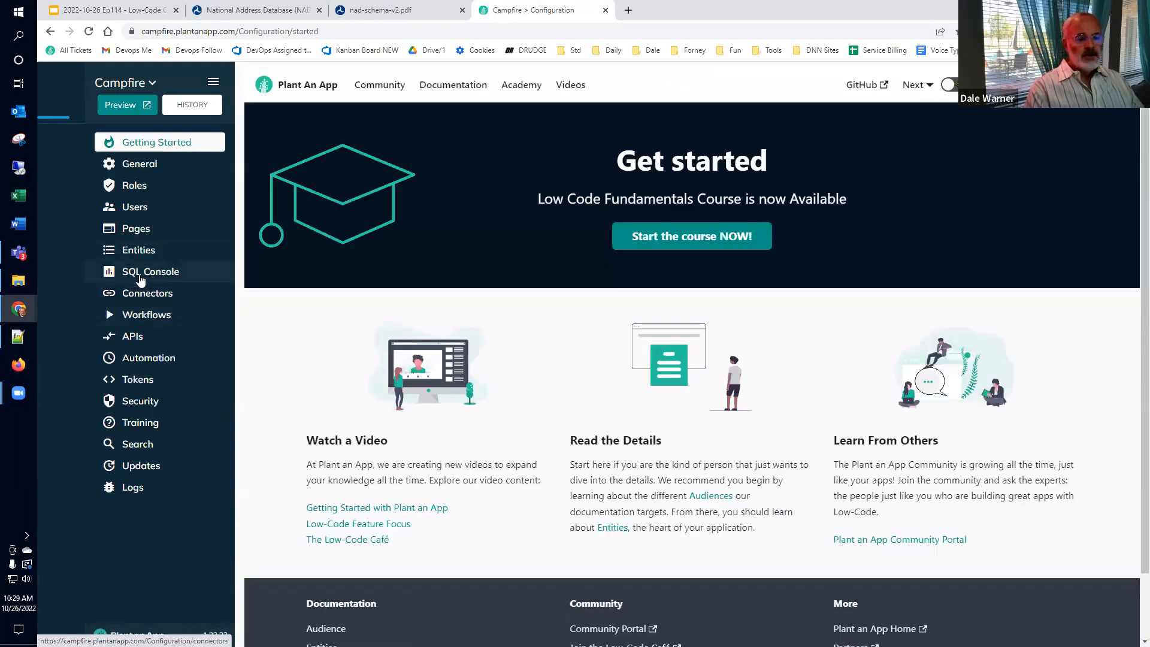
pyautogui.click(139, 250)
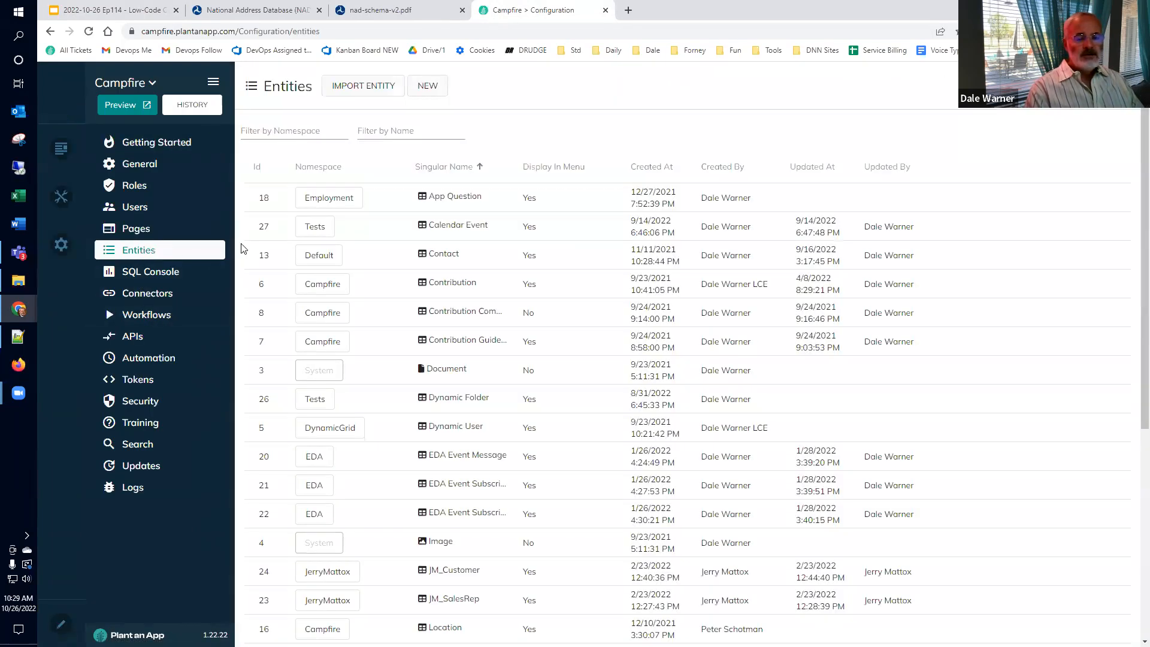
pyautogui.click(326, 127)
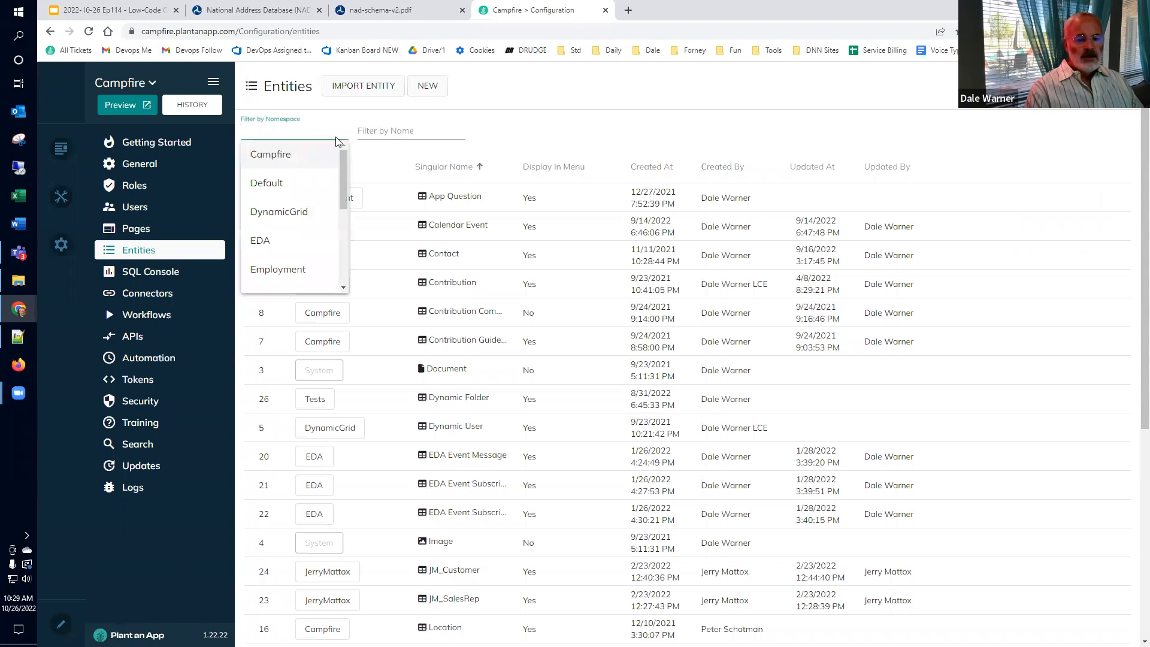
pyautogui.moveTo(343, 151); pyautogui.dragTo(341, 240)
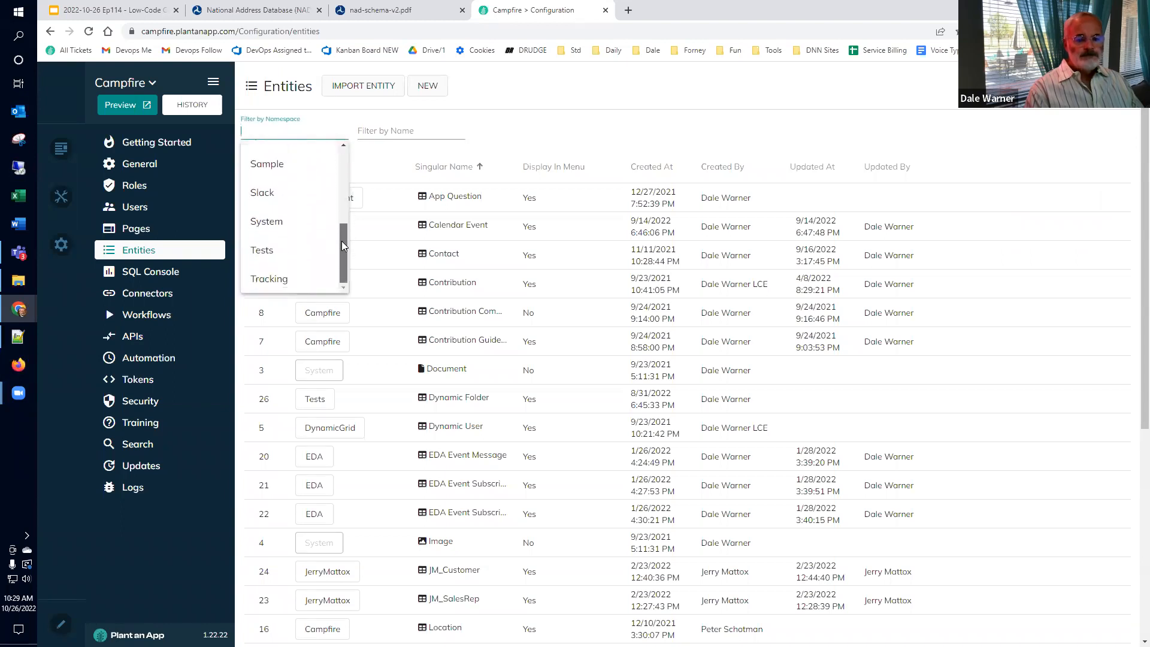
pyautogui.scroll(2, 347, 219)
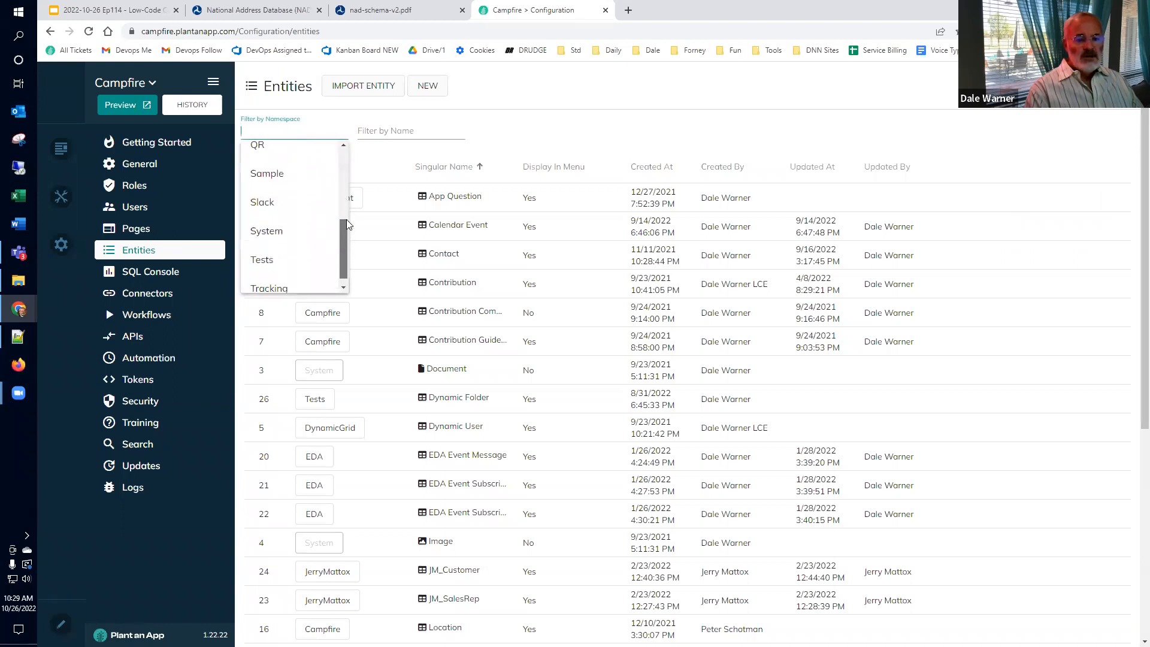
pyautogui.click(286, 219)
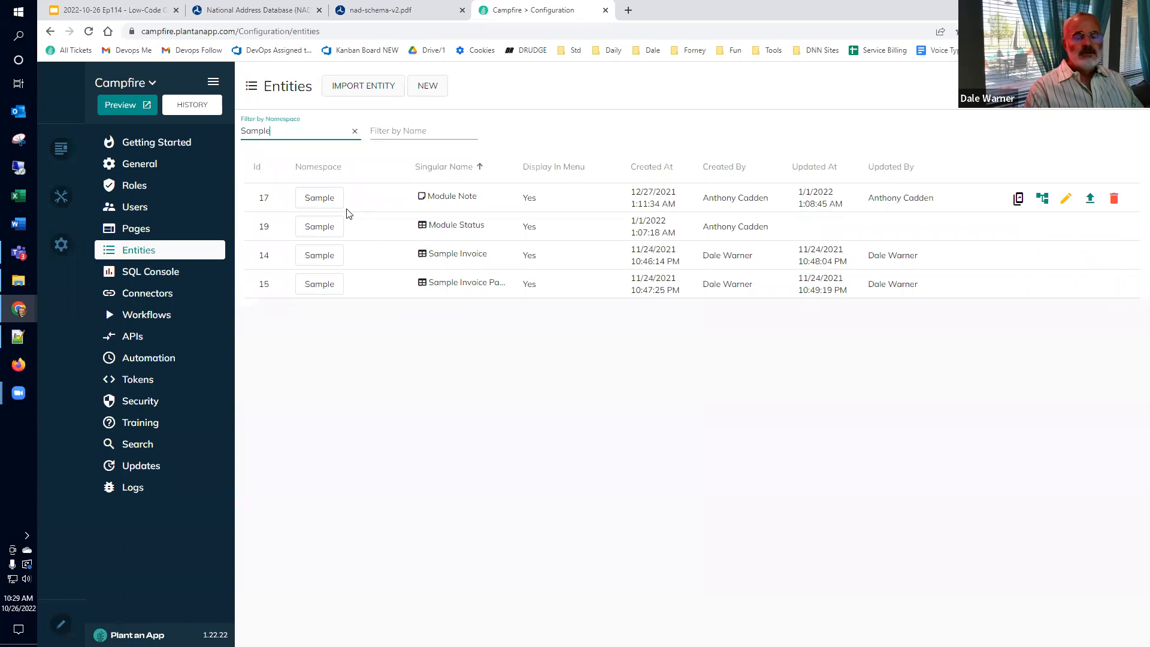
# Step: Start a new entity and choose Sample as its namespace
pyautogui.click(422, 87)
pyautogui.click(637, 328)
pyautogui.scroll(-3, 584, 432)
pyautogui.scroll(3, 516, 401)
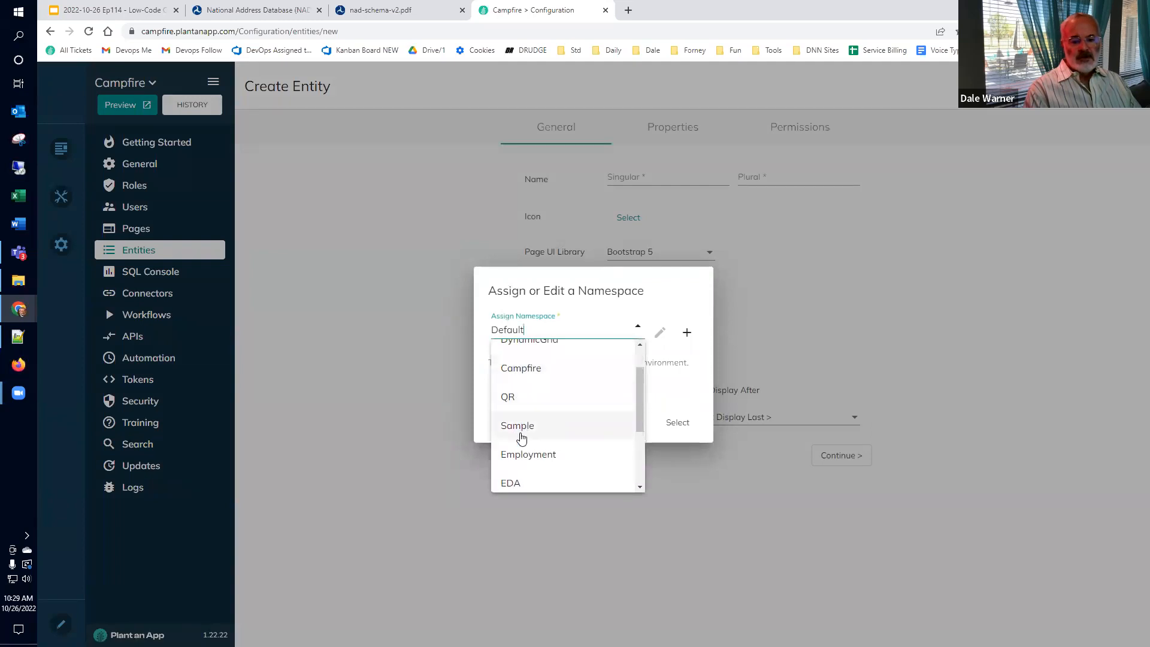
pyautogui.click(522, 427)
# Step: Confirm the Sample namespace and name the entity NAD, plural NADs
pyautogui.click(678, 423)
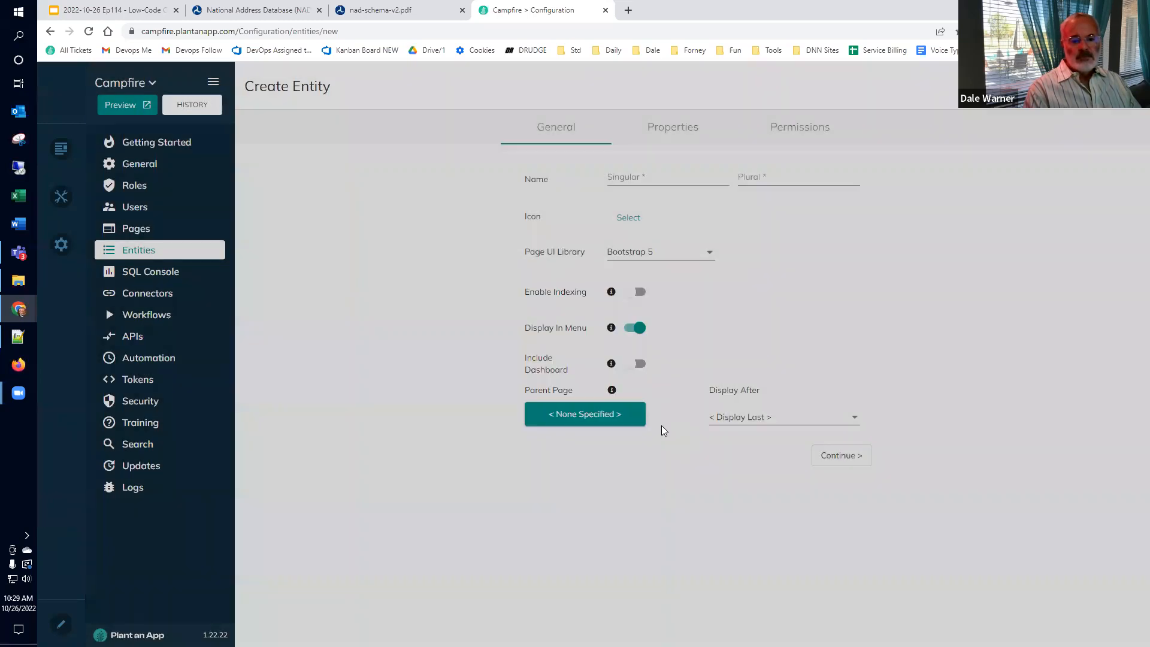
pyautogui.click(649, 174)
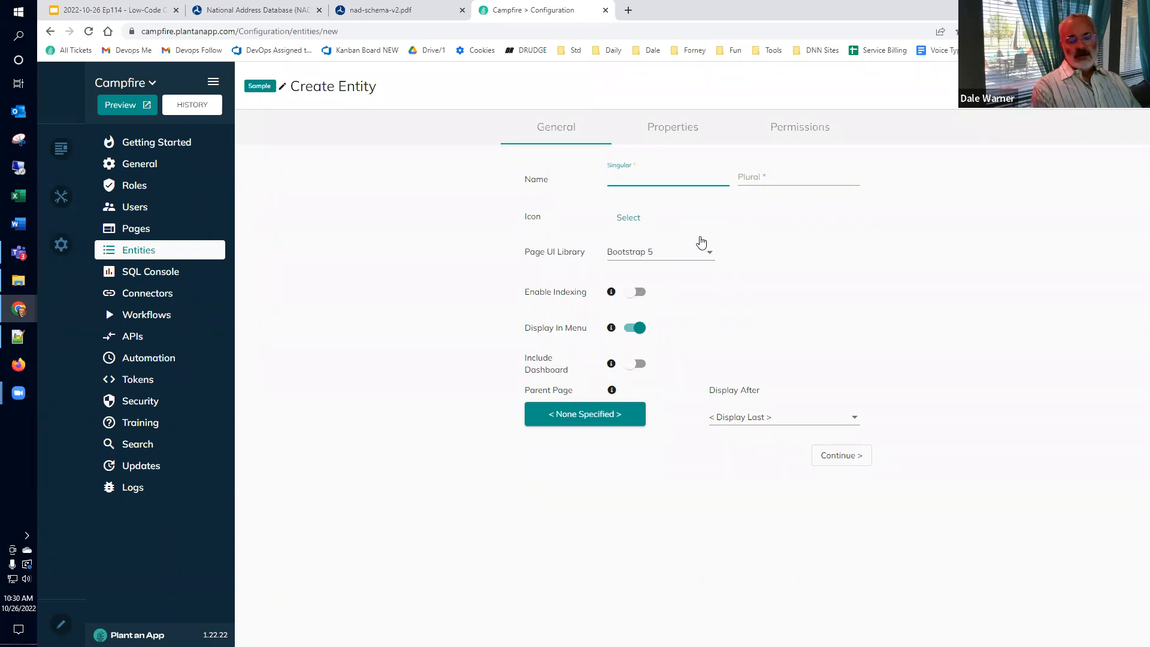
pyautogui.press('Tab')
pyautogui.write('NADs')
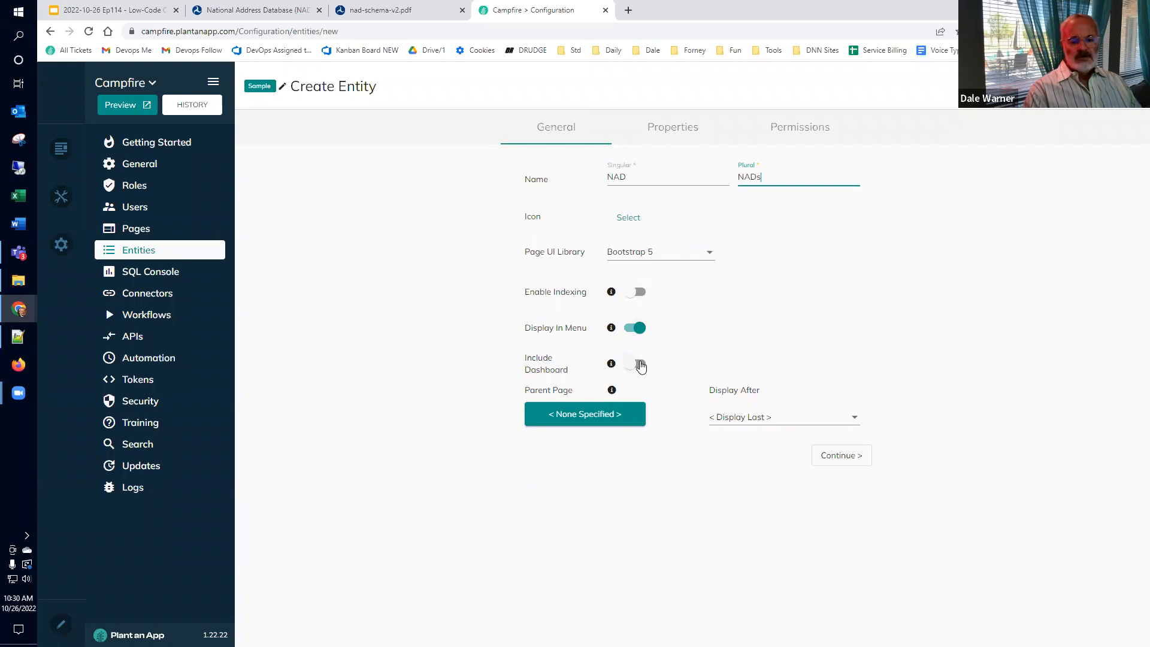
# Step: Set parent page 2022, display order Display First, and continue to the properties step
pyautogui.click(579, 414)
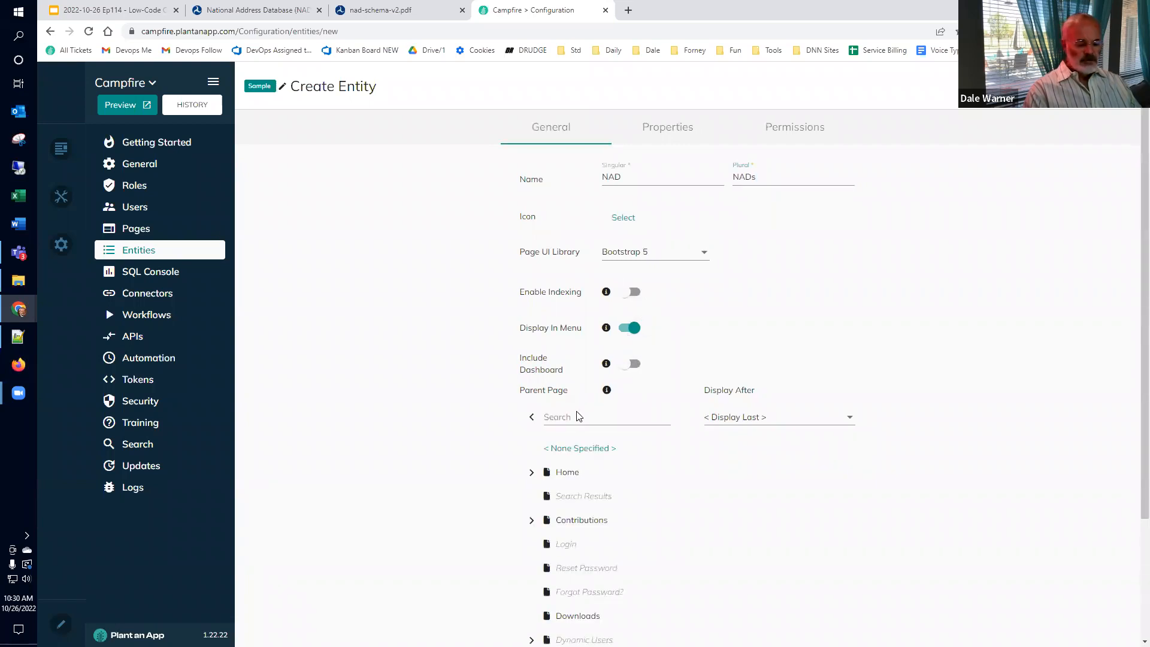
pyautogui.click(577, 417)
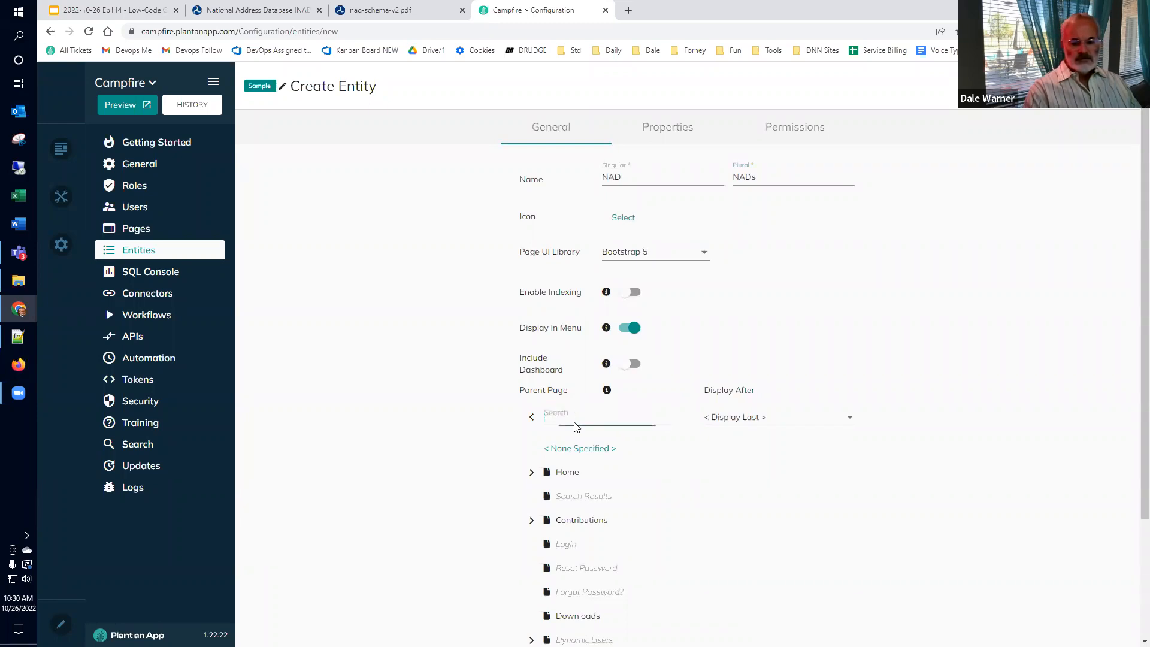
pyautogui.write('2022')
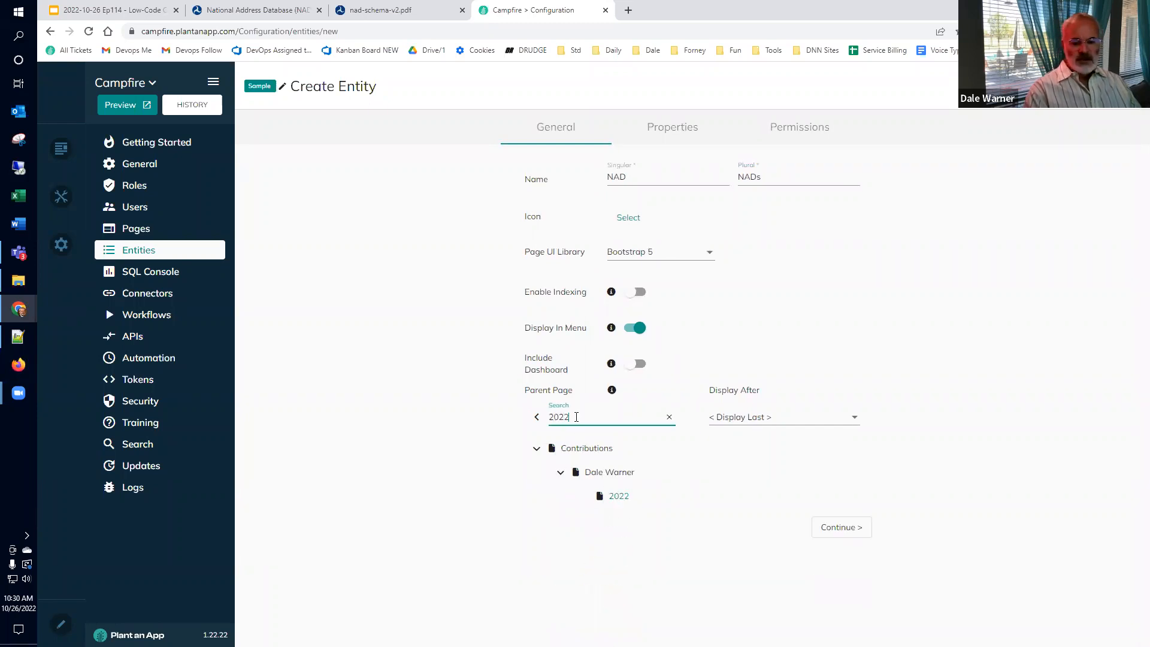
pyautogui.click(618, 499)
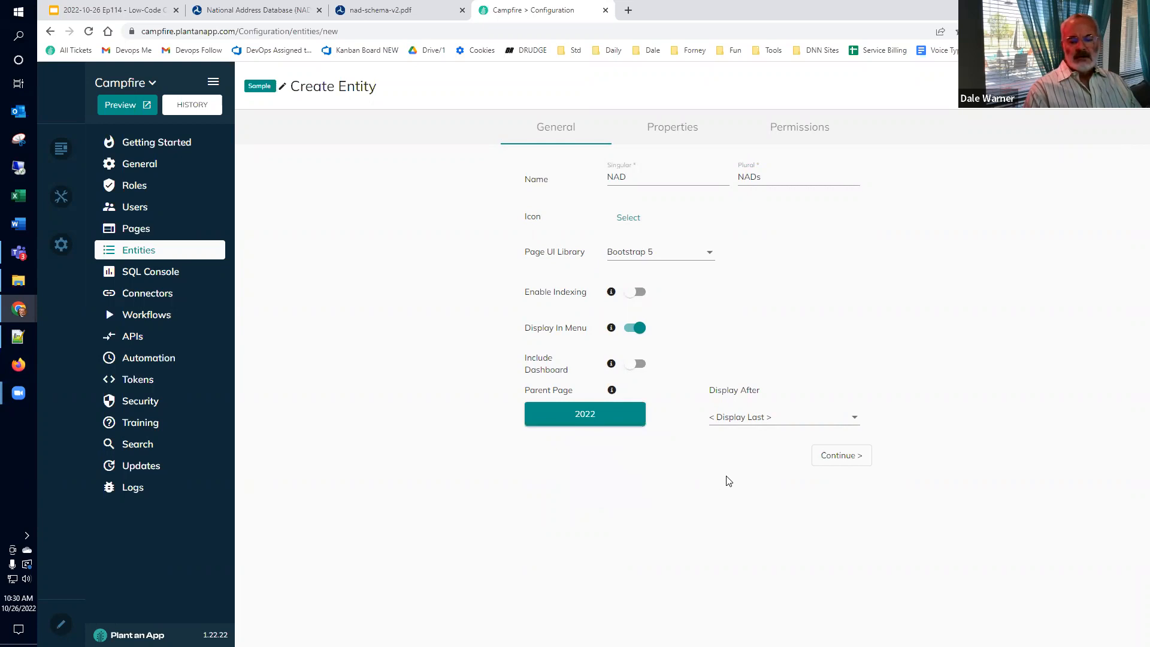
pyautogui.click(743, 417)
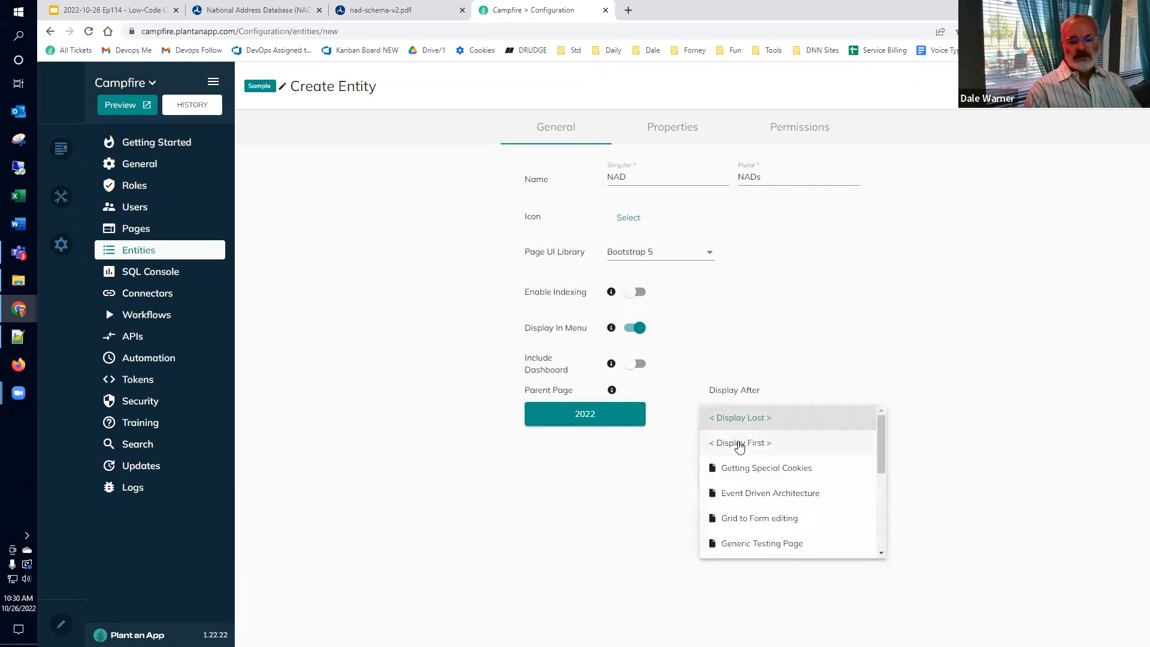
pyautogui.click(741, 445)
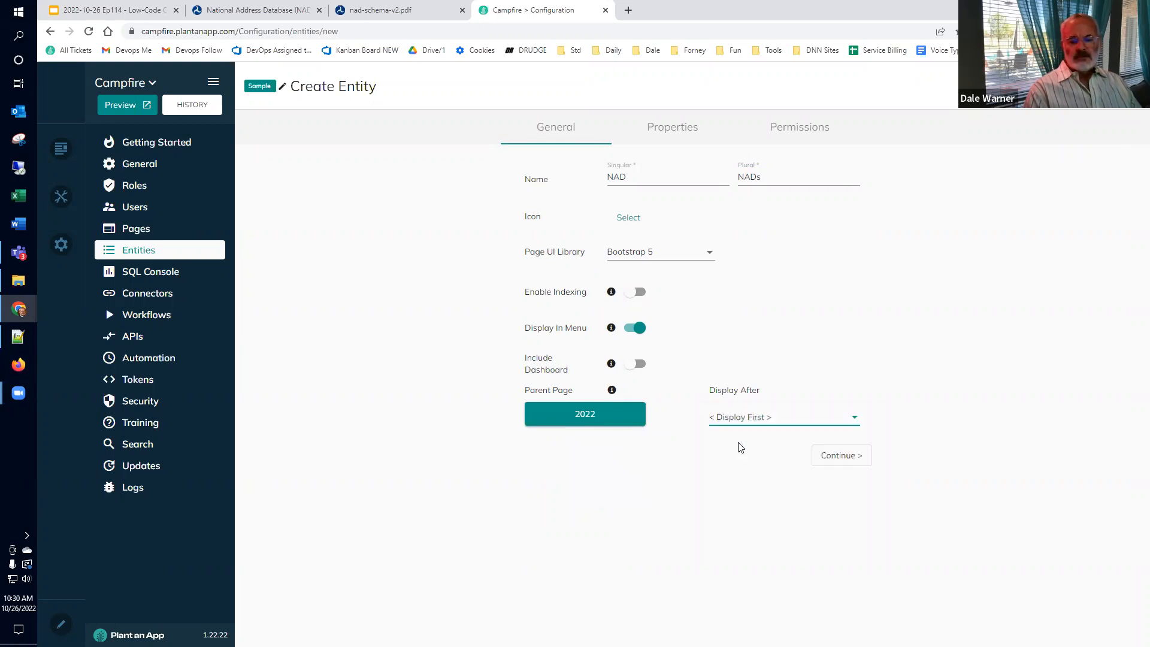
pyautogui.click(839, 457)
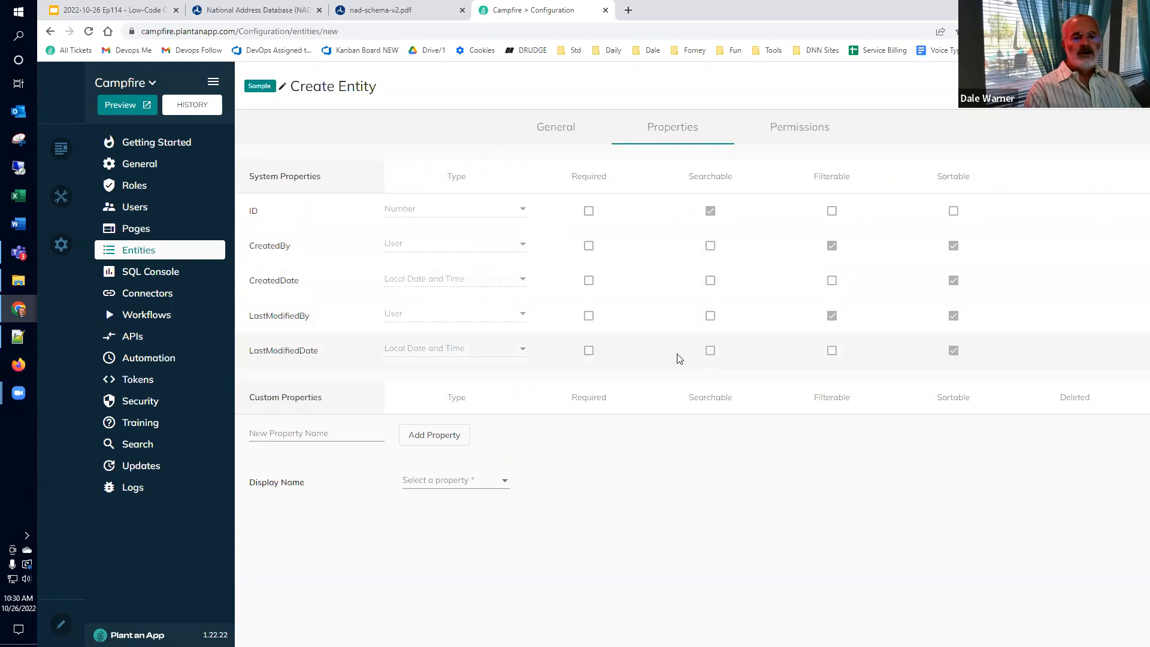
pyautogui.click(20, 343)
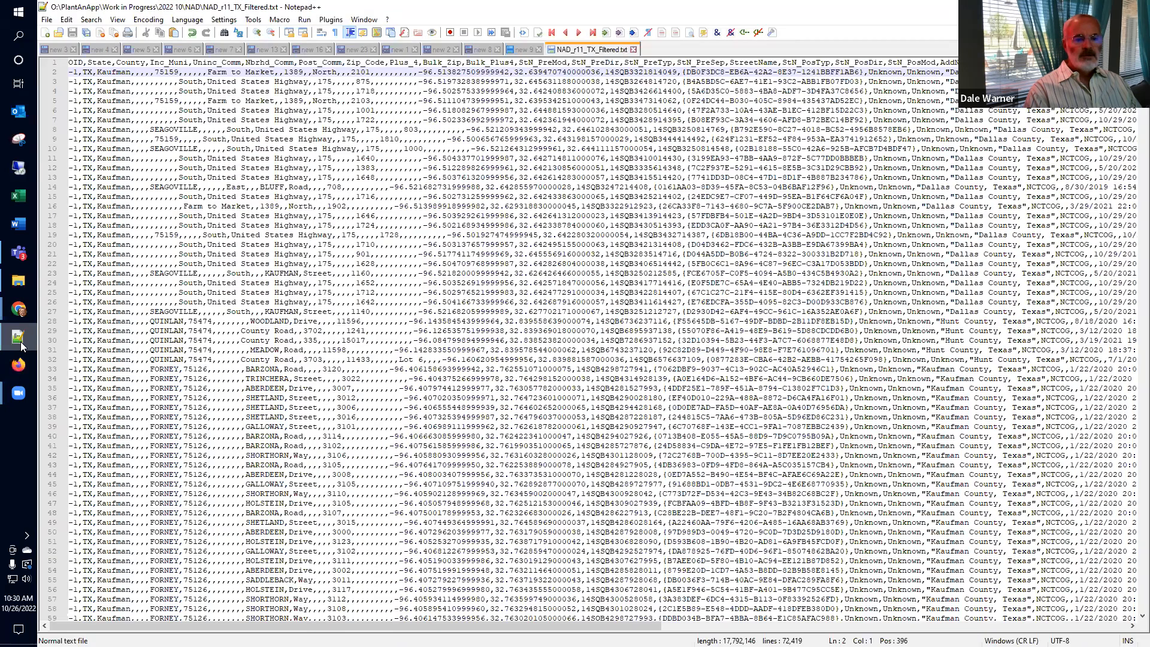
# Step: Copy the header line of NAD_r11_TX_Filtered.txt and start a new blank document
pyautogui.hotkey('ctrl', 'Home')
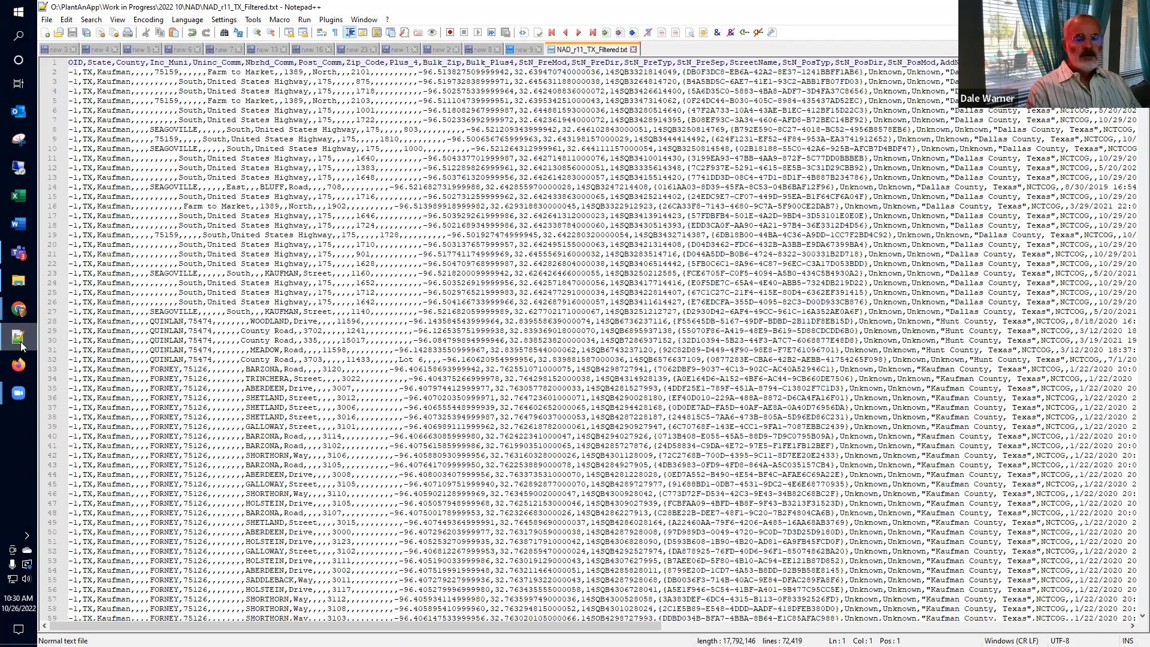
pyautogui.hotkey('shift', 'End')
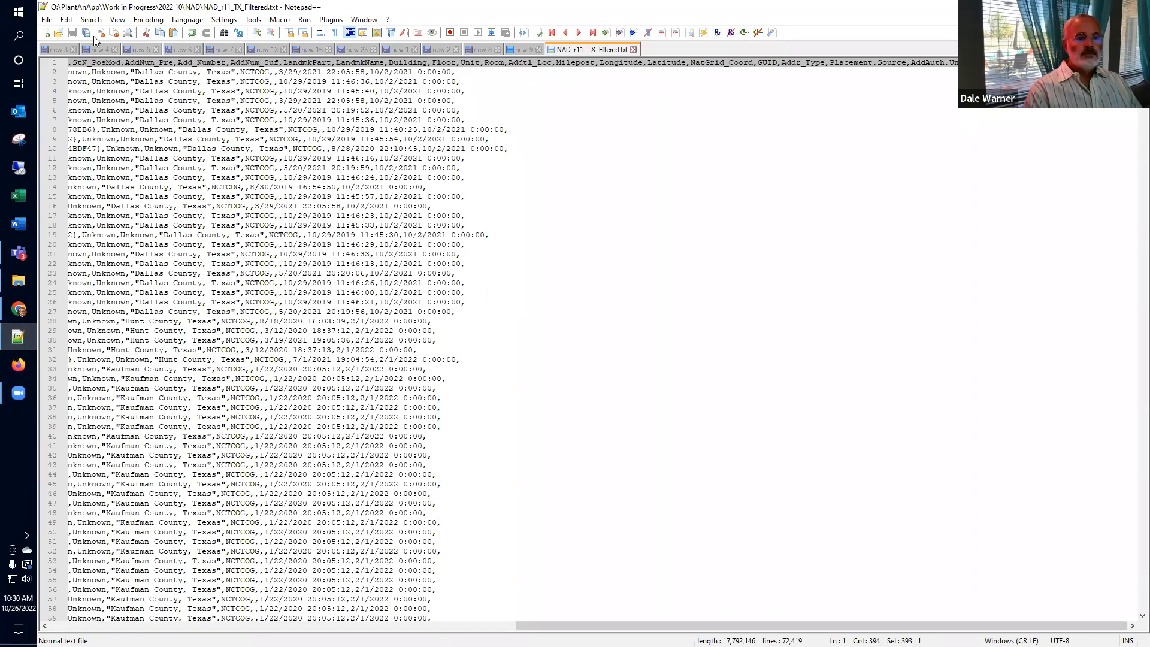
pyautogui.click(47, 36)
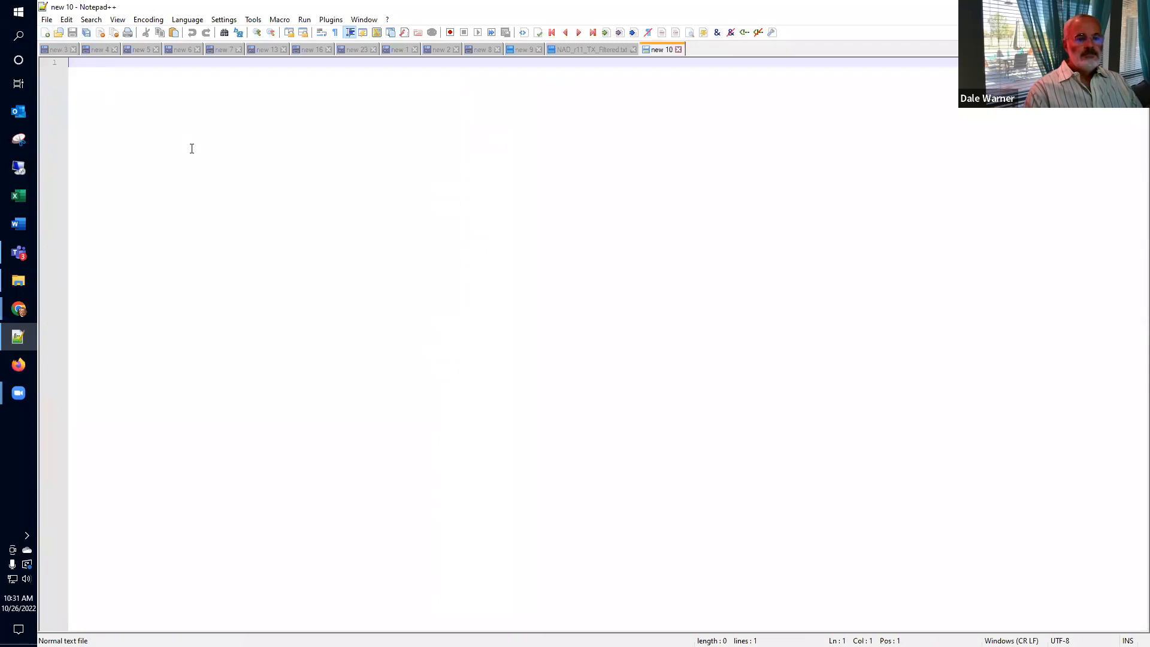
# Step: Paste the header row, delete OID, and put State and County on their own lines
pyautogui.hotkey('ctrl', 'v')
pyautogui.press('Home')
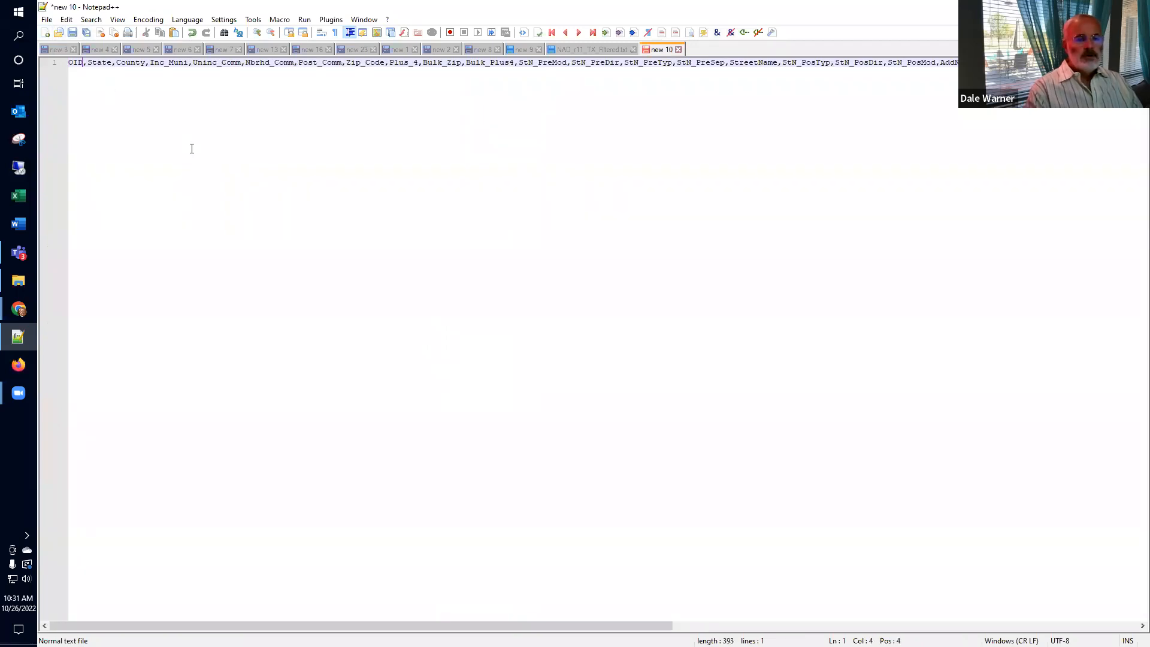
pyautogui.press('Right')
pyautogui.press('Return')
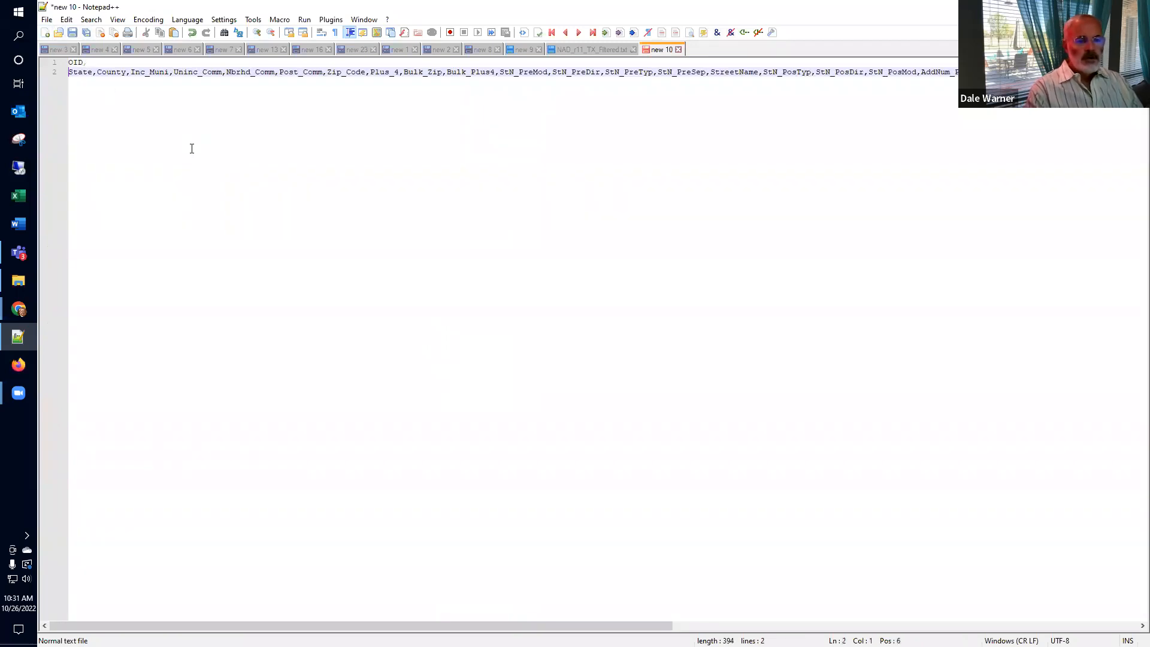
pyautogui.press('Up')
pyautogui.hotkey('ctrl', 'shift', 'Right')
pyautogui.press('Delete')
pyautogui.press('Down')
pyautogui.press('Return')
pyautogui.press('Delete')
pyautogui.hotkey('ctrl', 'Right')
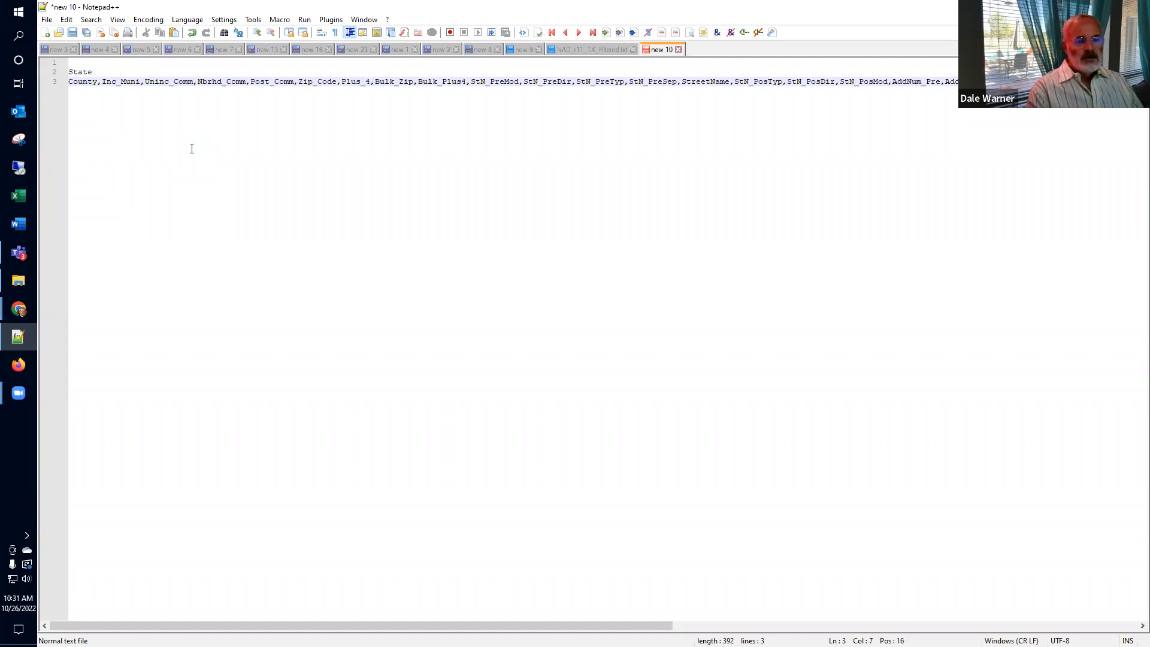
pyautogui.press('Delete')
pyautogui.press('Return')
# Step: Delete the fields Inc_Muni through Bulk_Plus4
pyautogui.hotkey('shift', 'Right')
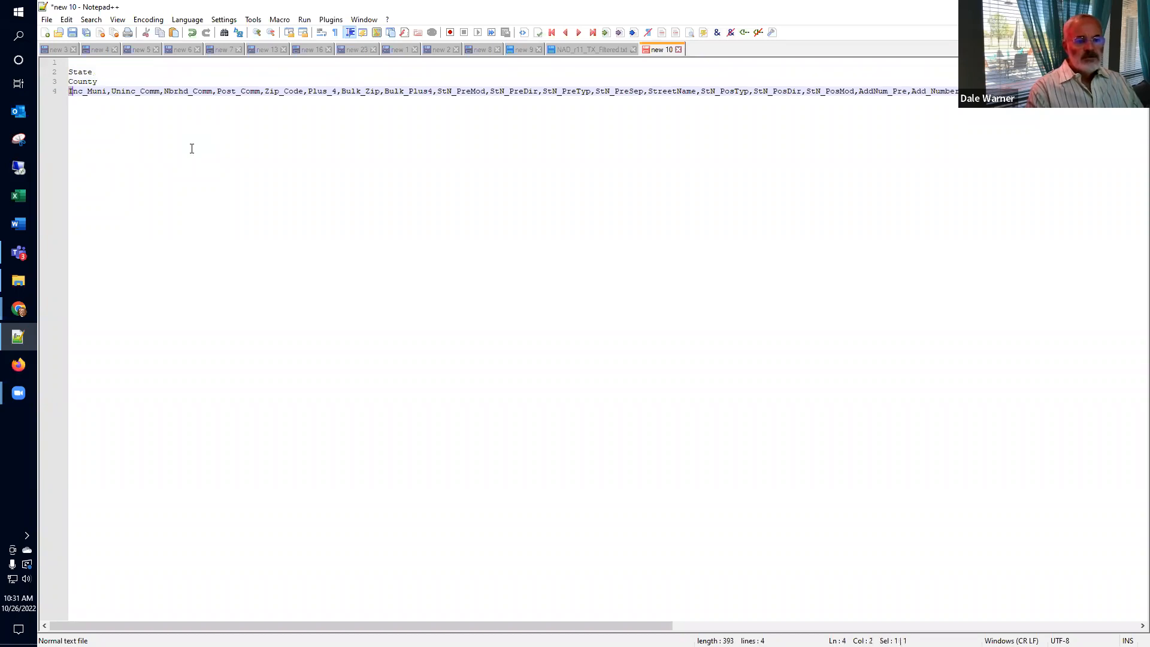
pyautogui.hotkey('shift', 'Right')
pyautogui.hotkey('shift', 'Right')
pyautogui.hotkey('shift', 'Right')
pyautogui.hotkey('shift', 'Right')
pyautogui.hotkey('shift', 'Right')
pyautogui.hotkey('shift', 'Right')
pyautogui.hotkey('shift', 'Right')
pyautogui.hotkey('shift', 'Right')
pyautogui.hotkey('shift', 'Right')
pyautogui.hotkey('shift', 'Right')
pyautogui.hotkey('shift', 'Right')
pyautogui.hotkey('shift', 'Right')
pyautogui.hotkey('shift', 'Right')
pyautogui.hotkey('shift', 'Right')
pyautogui.hotkey('shift', 'Right')
pyautogui.hotkey('shift', 'Right')
pyautogui.hotkey('shift', 'Right')
pyautogui.hotkey('shift', 'Right')
pyautogui.hotkey('shift', 'Right')
pyautogui.hotkey('shift', 'Right')
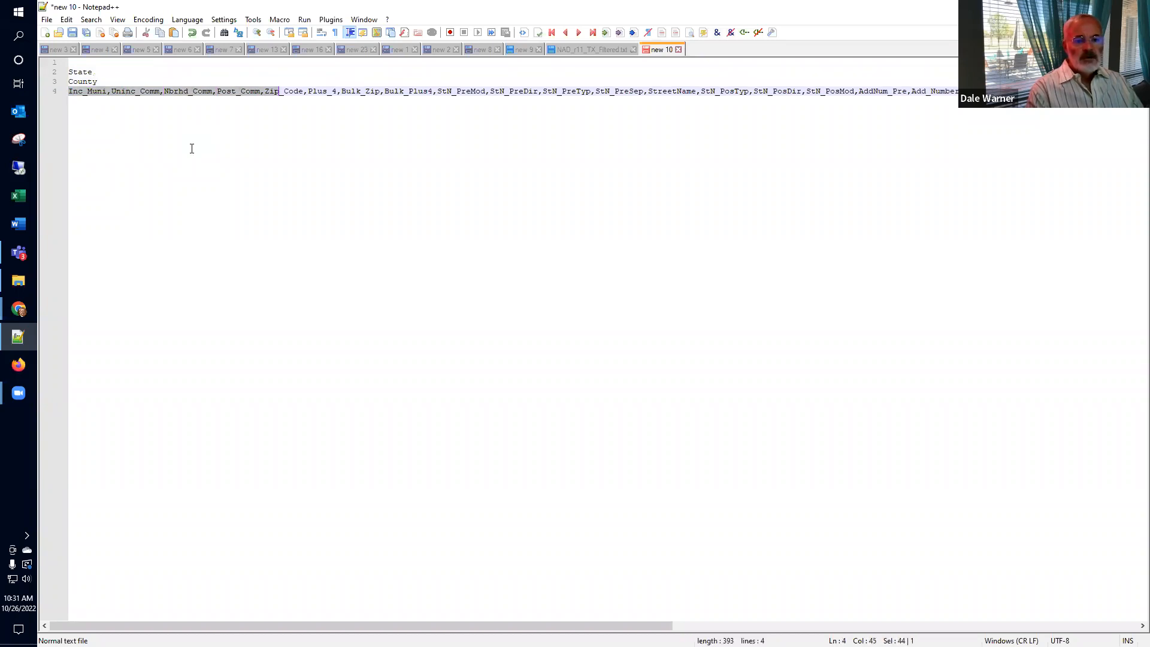
pyautogui.hotkey('shift', 'Left')
pyautogui.hotkey('shift', 'Left')
pyautogui.hotkey('shift', 'Left')
pyautogui.hotkey('shift', 'Right')
pyautogui.hotkey('shift', 'Right')
pyautogui.hotkey('shift', 'Right')
pyautogui.hotkey('shift', 'Right')
pyautogui.hotkey('shift', 'Right')
pyautogui.hotkey('shift', 'Right')
pyautogui.hotkey('shift', 'Right')
pyautogui.hotkey('shift', 'Right')
pyautogui.hotkey('shift', 'Right')
pyautogui.hotkey('shift', 'Right')
pyautogui.hotkey('shift', 'Right')
pyautogui.hotkey('shift', 'Right')
pyautogui.hotkey('shift', 'Right')
pyautogui.hotkey('shift', 'Right')
pyautogui.hotkey('shift', 'Right')
pyautogui.hotkey('shift', 'Right')
pyautogui.hotkey('shift', 'Right')
pyautogui.hotkey('shift', 'Right')
pyautogui.hotkey('shift', 'Right')
pyautogui.hotkey('shift', 'Right')
pyautogui.hotkey('shift', 'Right')
pyautogui.hotkey('shift', 'Right')
pyautogui.hotkey('shift', 'Right')
pyautogui.hotkey('shift', 'Right')
pyautogui.hotkey('shift', 'Right')
pyautogui.hotkey('shift', 'Right')
pyautogui.hotkey('shift', 'Right')
pyautogui.hotkey('shift', 'Right')
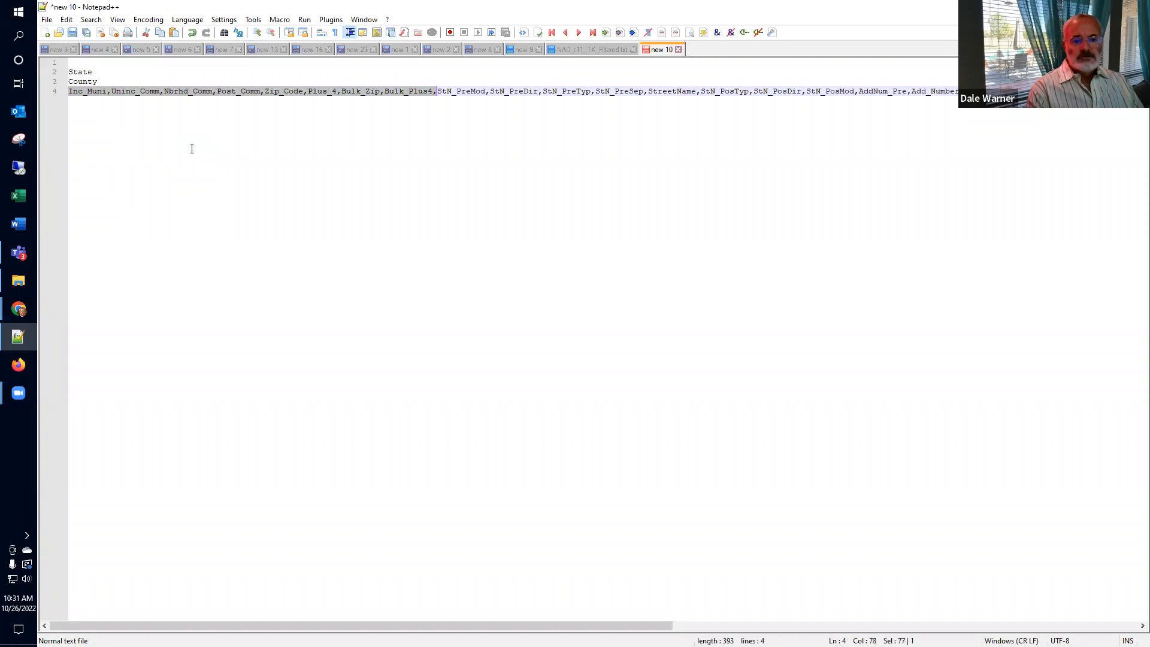
pyautogui.press('Delete')
# Step: Split StN_PreMod, StN_PreDir, StN_PreTyp, StN_PreSep, StreetName, StN_PosTyp and StN_PosDir onto separate lines
pyautogui.press('Right')
pyautogui.press('Right')
pyautogui.press('Right')
pyautogui.press('Right')
pyautogui.press('Right')
pyautogui.press('Right')
pyautogui.press('Right')
pyautogui.press('Right')
pyautogui.press('Right')
pyautogui.press('Right')
pyautogui.press('Return')
pyautogui.press('Delete')
pyautogui.press('Right')
pyautogui.press('Right')
pyautogui.press('Right')
pyautogui.press('Right')
pyautogui.press('Right')
pyautogui.press('Right')
pyautogui.press('Right')
pyautogui.press('Right')
pyautogui.press('Right')
pyautogui.press('Right')
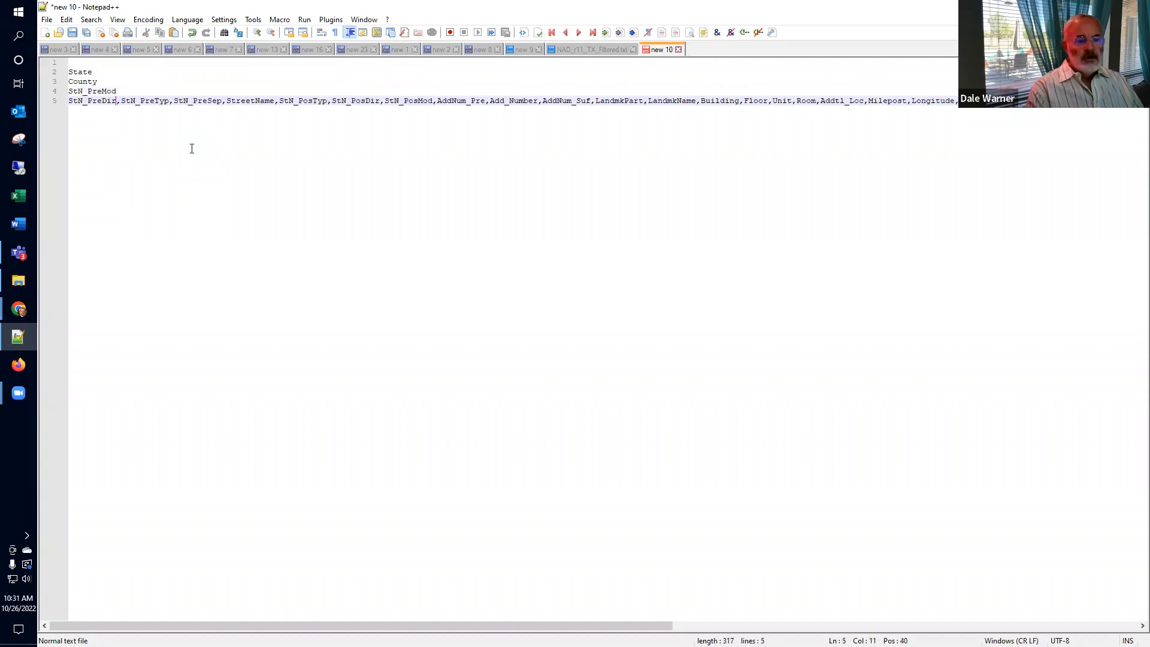
pyautogui.press('Return')
pyautogui.press('Delete')
pyautogui.press('Right')
pyautogui.press('Right')
pyautogui.press('Right')
pyautogui.press('Right')
pyautogui.press('Right')
pyautogui.press('Right')
pyautogui.press('Right')
pyautogui.press('Right')
pyautogui.press('Right')
pyautogui.press('Right')
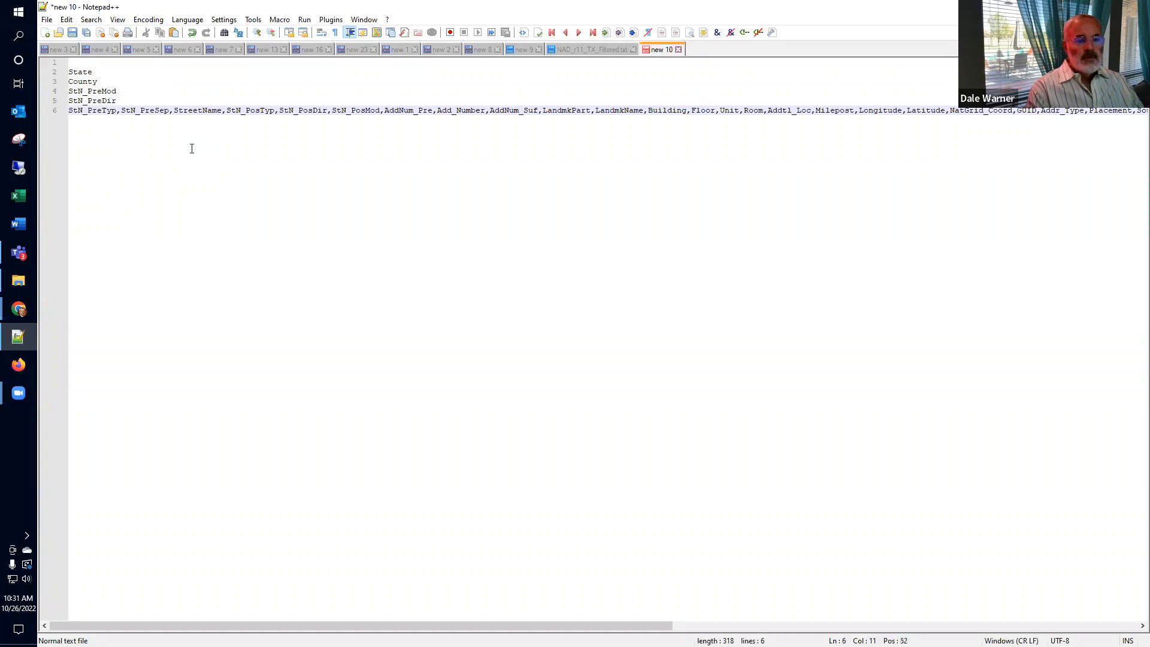
pyautogui.press('Return')
pyautogui.press('Delete')
pyautogui.press('Right')
pyautogui.press('Right')
pyautogui.press('Right')
pyautogui.press('Right')
pyautogui.press('Right')
pyautogui.press('Right')
pyautogui.press('Right')
pyautogui.press('Right')
pyautogui.press('Right')
pyautogui.press('Right')
pyautogui.press('Return')
pyautogui.press('Delete')
pyautogui.press('Right')
pyautogui.press('Right')
pyautogui.press('Right')
pyautogui.press('Right')
pyautogui.press('Right')
pyautogui.press('Right')
pyautogui.press('Right')
pyautogui.press('Right')
pyautogui.press('Right')
pyautogui.press('Right')
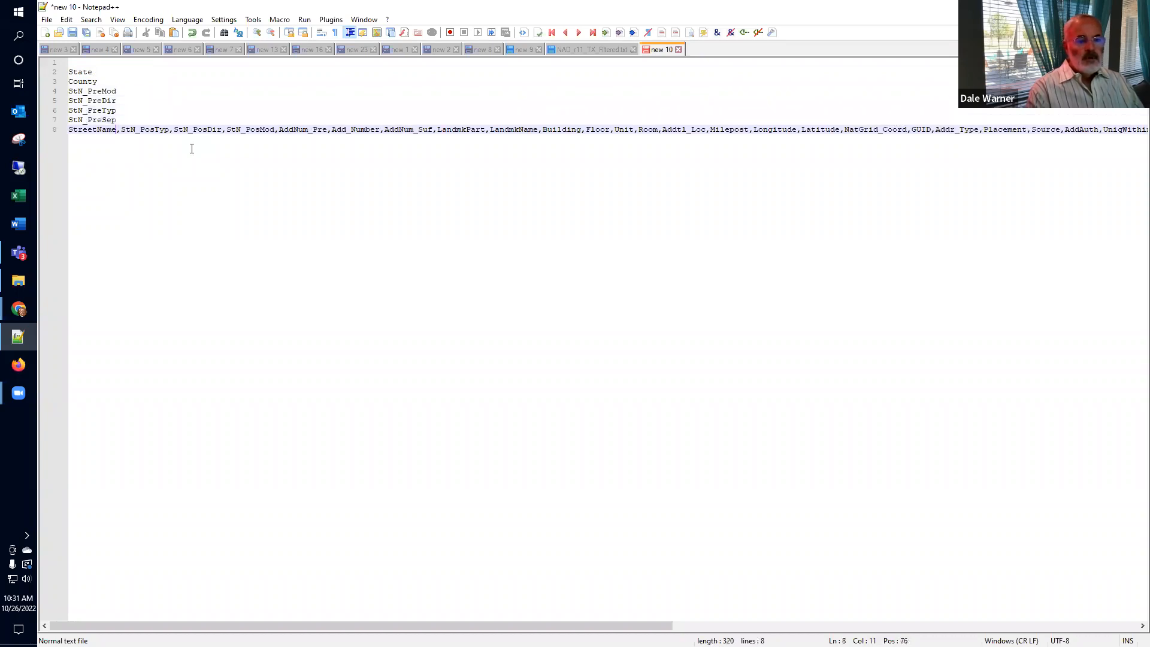
pyautogui.press('Return')
pyautogui.press('Delete')
pyautogui.press('Right')
pyautogui.press('Right')
pyautogui.press('Right')
pyautogui.press('Right')
pyautogui.press('Right')
pyautogui.press('Right')
pyautogui.press('Right')
pyautogui.press('Right')
pyautogui.press('Right')
pyautogui.press('Right')
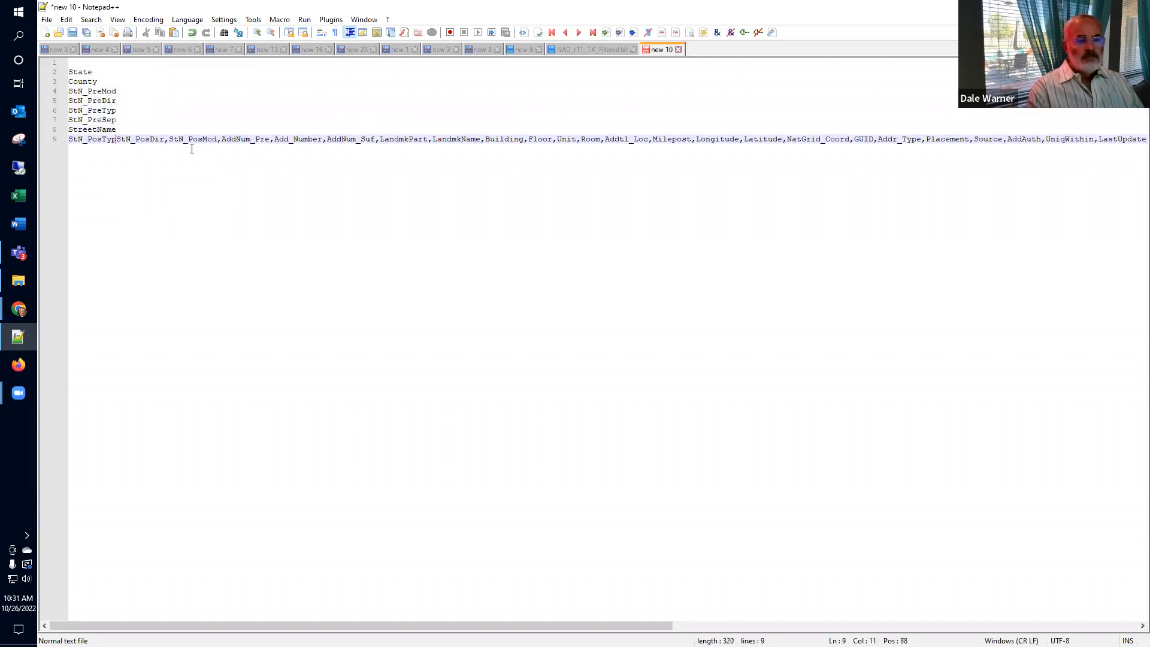
pyautogui.press('Return')
pyautogui.press('Delete')
pyautogui.press('Right')
pyautogui.press('Right')
pyautogui.press('Right')
pyautogui.press('Right')
pyautogui.press('Right')
pyautogui.press('Right')
pyautogui.press('Right')
pyautogui.press('Right')
pyautogui.press('Right')
pyautogui.press('Right')
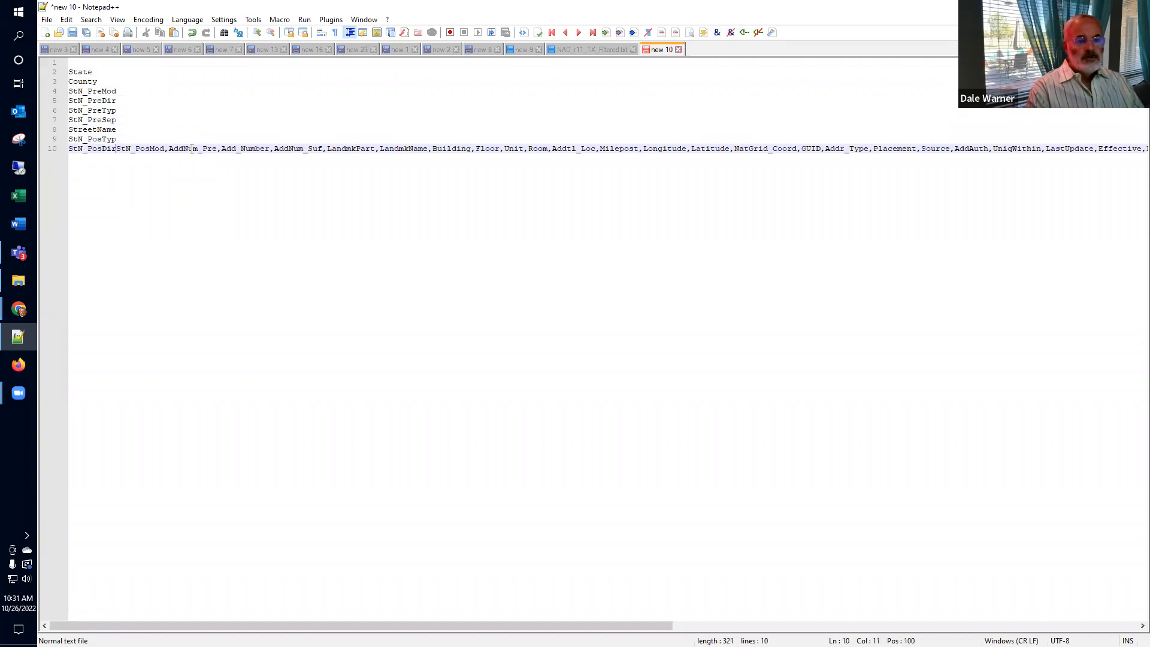
pyautogui.press('Return')
pyautogui.press('Delete')
# Step: Split StN_PosMod, AddNum_Pre, Add_Number and AddNum_Suf onto separate lines
pyautogui.press('Right')
pyautogui.press('Right')
pyautogui.press('Right')
pyautogui.press('Right')
pyautogui.press('Right')
pyautogui.press('Right')
pyautogui.press('Right')
pyautogui.press('Right')
pyautogui.press('Right')
pyautogui.press('Right')
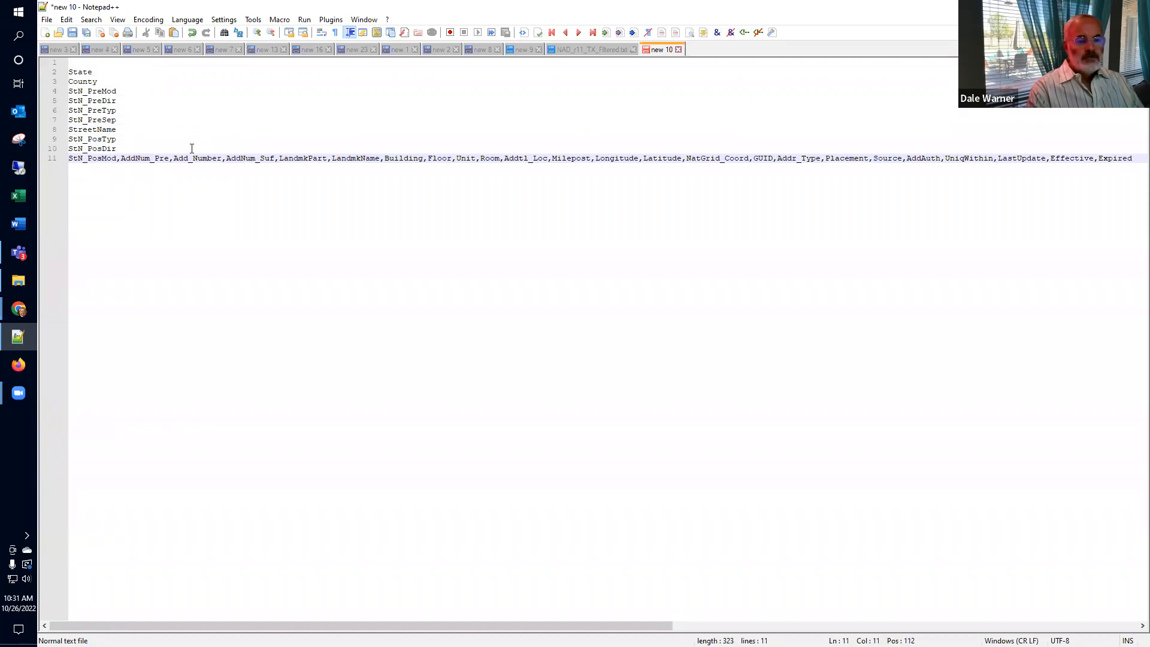
pyautogui.press('Return')
pyautogui.press('Delete')
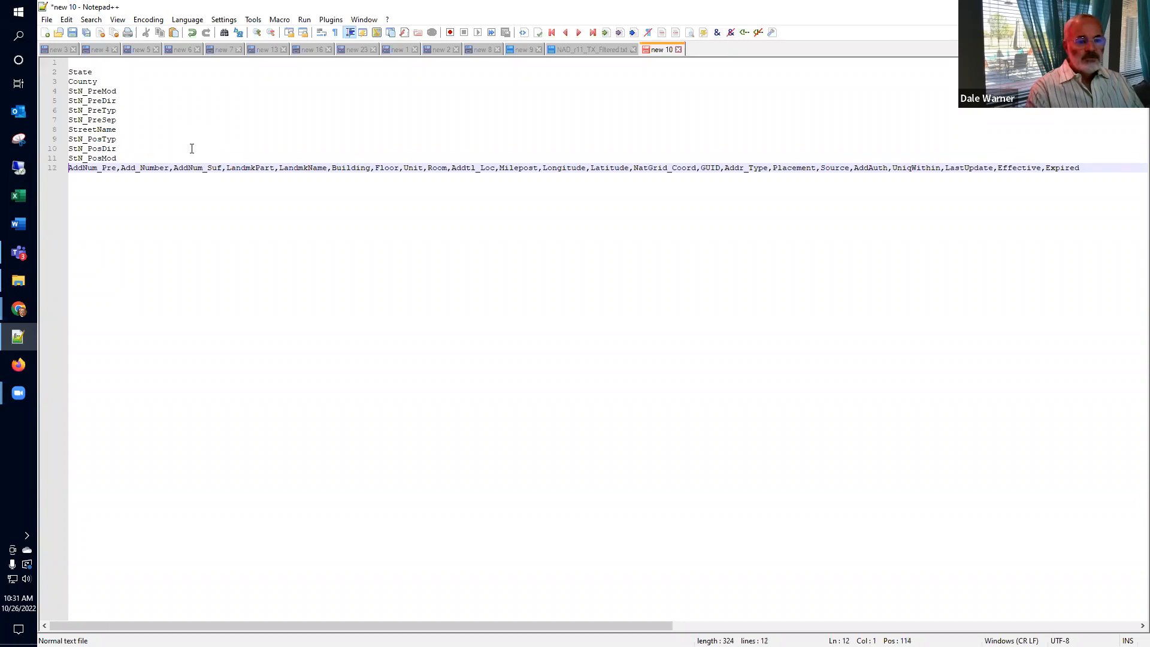
pyautogui.press('Return')
pyautogui.press('Delete')
pyautogui.hotkey('ctrl', 'Right')
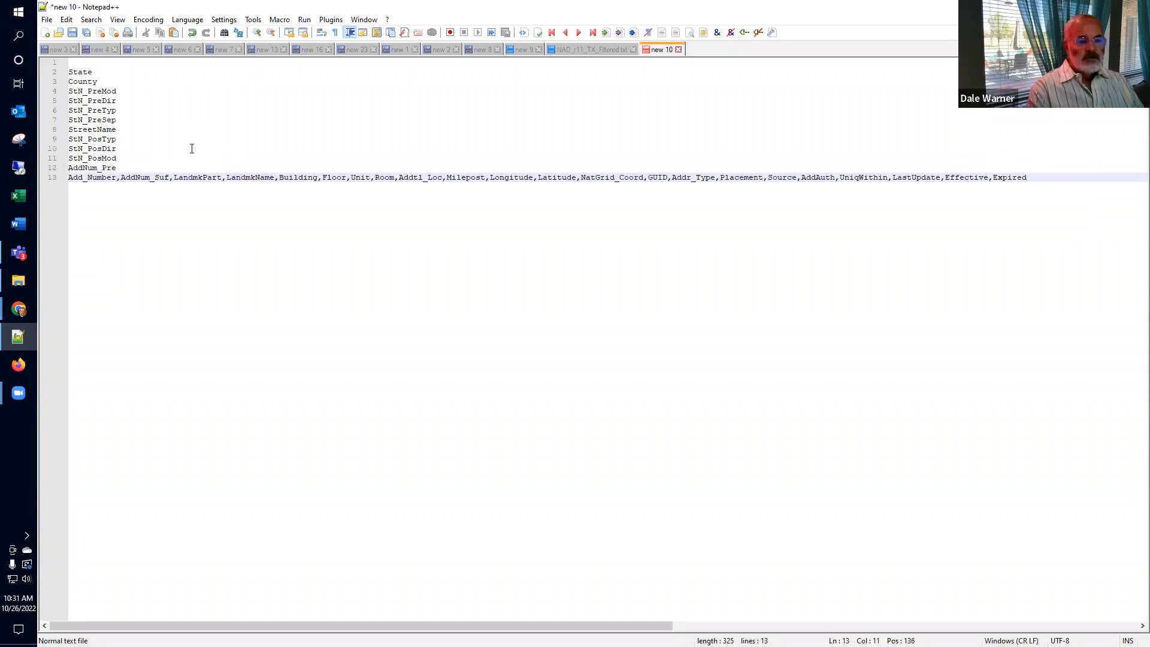
pyautogui.press('Return')
pyautogui.press('Delete')
pyautogui.hotkey('ctrl', 'Right')
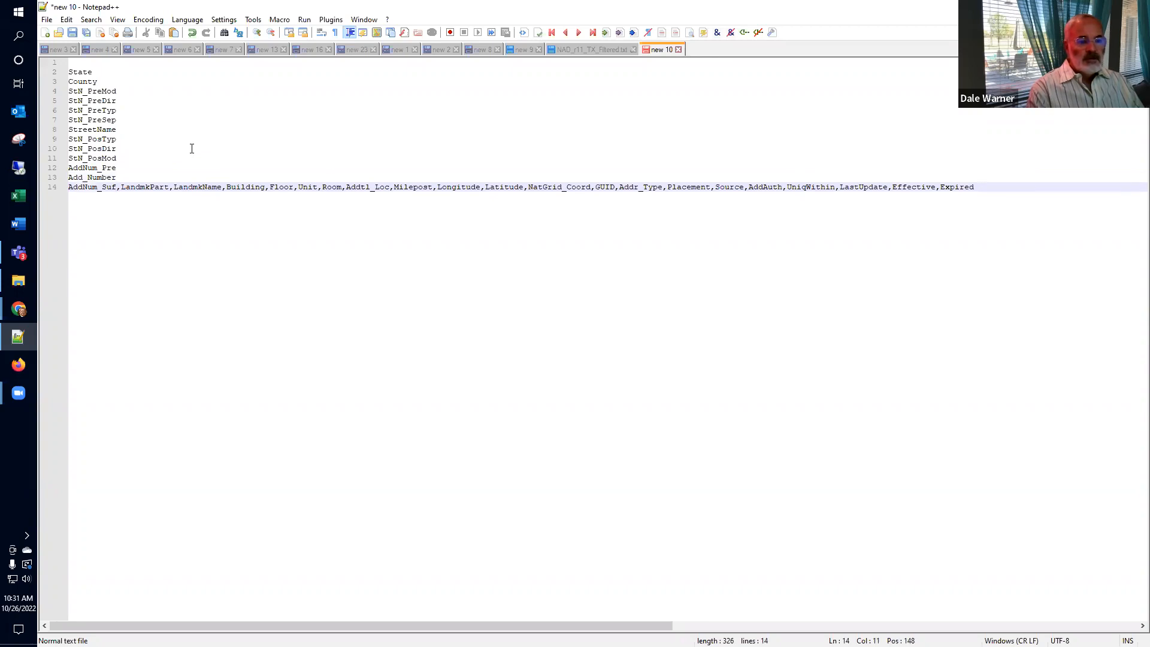
pyautogui.press('Return')
pyautogui.press('Delete')
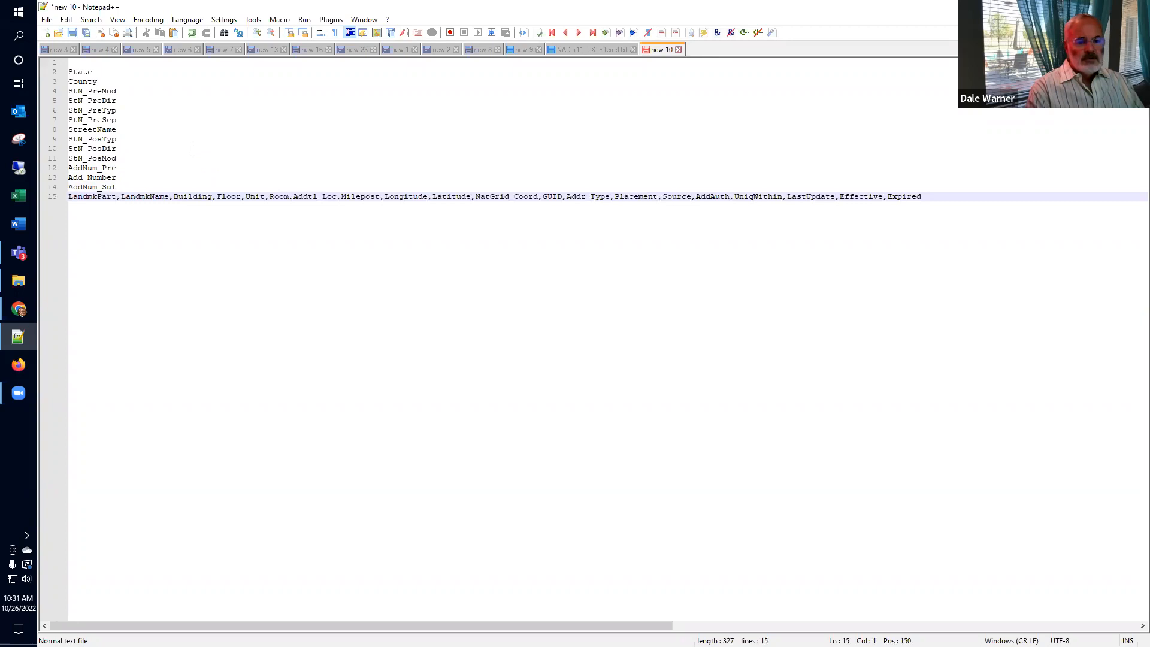
# Step: Delete the fields LandmkPart through Addtl_Loc
pyautogui.hotkey('shift', 'Right')
pyautogui.hotkey('shift', 'Right')
pyautogui.hotkey('shift', 'Right')
pyautogui.hotkey('shift', 'Right')
pyautogui.hotkey('shift', 'Right')
pyautogui.hotkey('shift', 'Right')
pyautogui.hotkey('shift', 'Right')
pyautogui.hotkey('shift', 'Right')
pyautogui.hotkey('shift', 'Right')
pyautogui.hotkey('shift', 'Right')
pyautogui.hotkey('shift', 'Right')
pyautogui.hotkey('shift', 'Right')
pyautogui.hotkey('shift', 'Right')
pyautogui.hotkey('shift', 'Right')
pyautogui.hotkey('shift', 'Right')
pyautogui.hotkey('shift', 'Right')
pyautogui.hotkey('shift', 'Right')
pyautogui.hotkey('shift', 'Right')
pyautogui.hotkey('shift', 'Right')
pyautogui.hotkey('shift', 'Right')
pyautogui.hotkey('shift', 'Right')
pyautogui.hotkey('shift', 'Right')
pyautogui.hotkey('shift', 'Right')
pyautogui.hotkey('shift', 'Right')
pyautogui.hotkey('shift', 'Right')
pyautogui.hotkey('shift', 'Right')
pyautogui.hotkey('shift', 'Right')
pyautogui.hotkey('shift', 'Right')
pyautogui.hotkey('shift', 'Right')
pyautogui.hotkey('shift', 'Right')
pyautogui.hotkey('shift', 'Right')
pyautogui.hotkey('shift', 'Right')
pyautogui.hotkey('shift', 'Right')
pyautogui.hotkey('shift', 'Right')
pyautogui.hotkey('shift', 'Right')
pyautogui.hotkey('shift', 'Right')
pyautogui.hotkey('shift', 'Right')
pyautogui.hotkey('shift', 'Right')
pyautogui.hotkey('shift', 'Right')
pyautogui.hotkey('shift', 'Right')
pyautogui.hotkey('shift', 'Right')
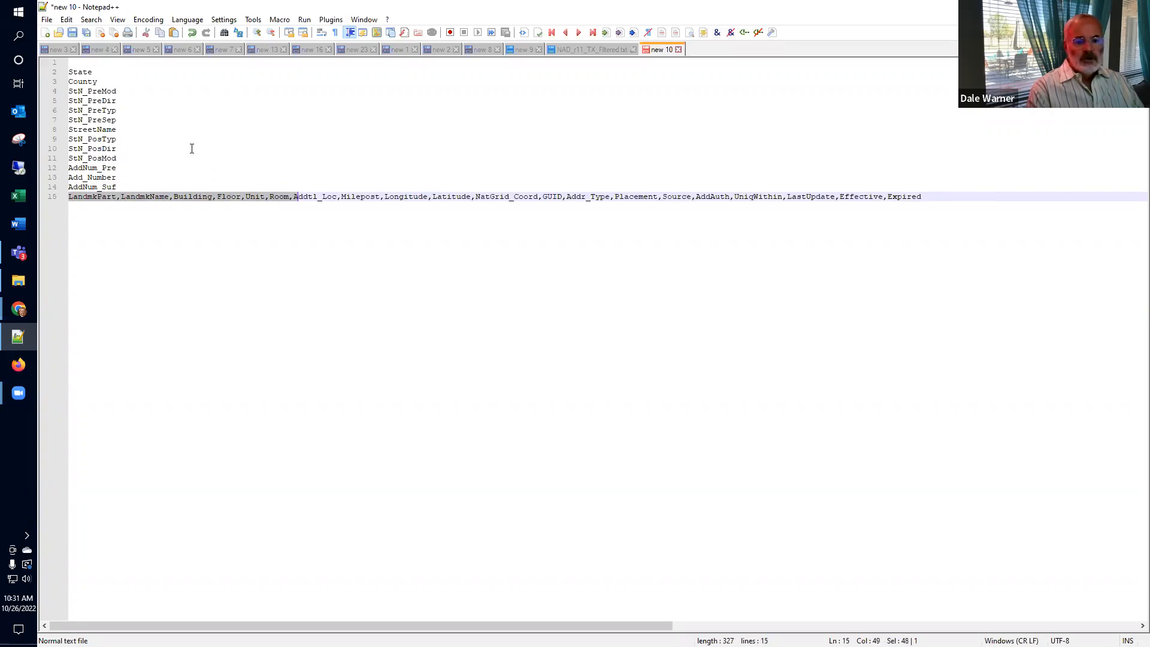
pyautogui.hotkey('shift', 'Right')
pyautogui.hotkey('shift', 'Right')
pyautogui.hotkey('shift', 'Right')
pyautogui.hotkey('shift', 'Right')
pyautogui.hotkey('shift', 'Right')
pyautogui.hotkey('shift', 'Right')
pyautogui.hotkey('shift', 'Right')
pyautogui.hotkey('shift', 'Right')
pyautogui.hotkey('shift', 'Right')
pyautogui.hotkey('shift', 'Right')
pyautogui.hotkey('shift', 'Right')
pyautogui.hotkey('shift', 'Right')
pyautogui.hotkey('shift', 'Right')
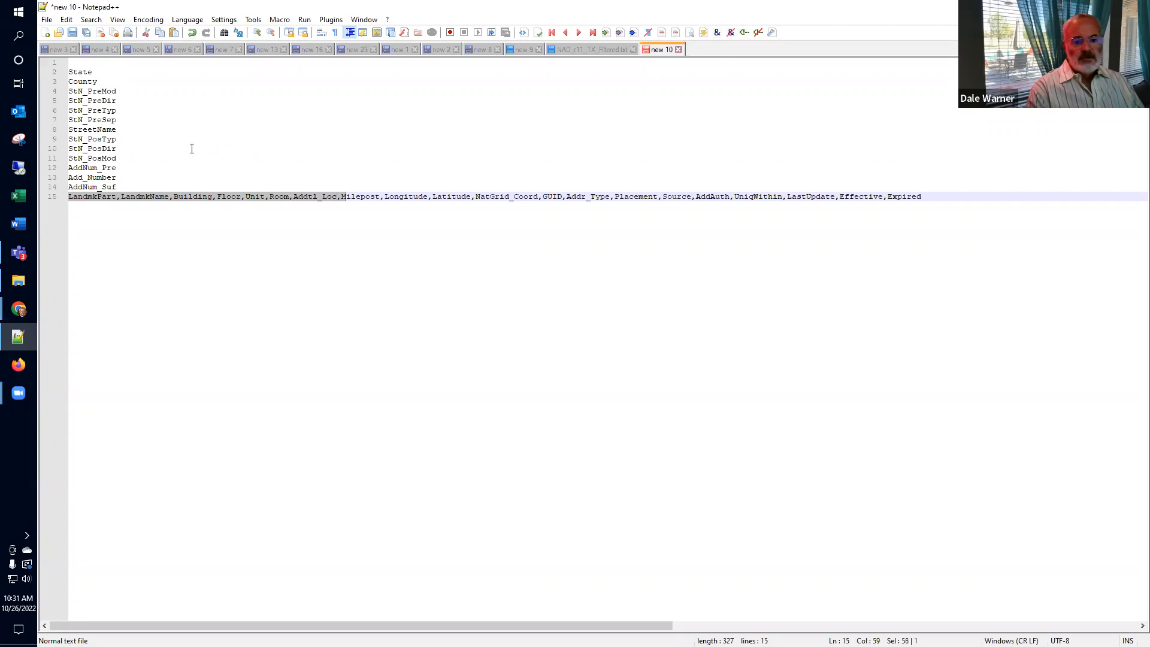
pyautogui.press('Return')
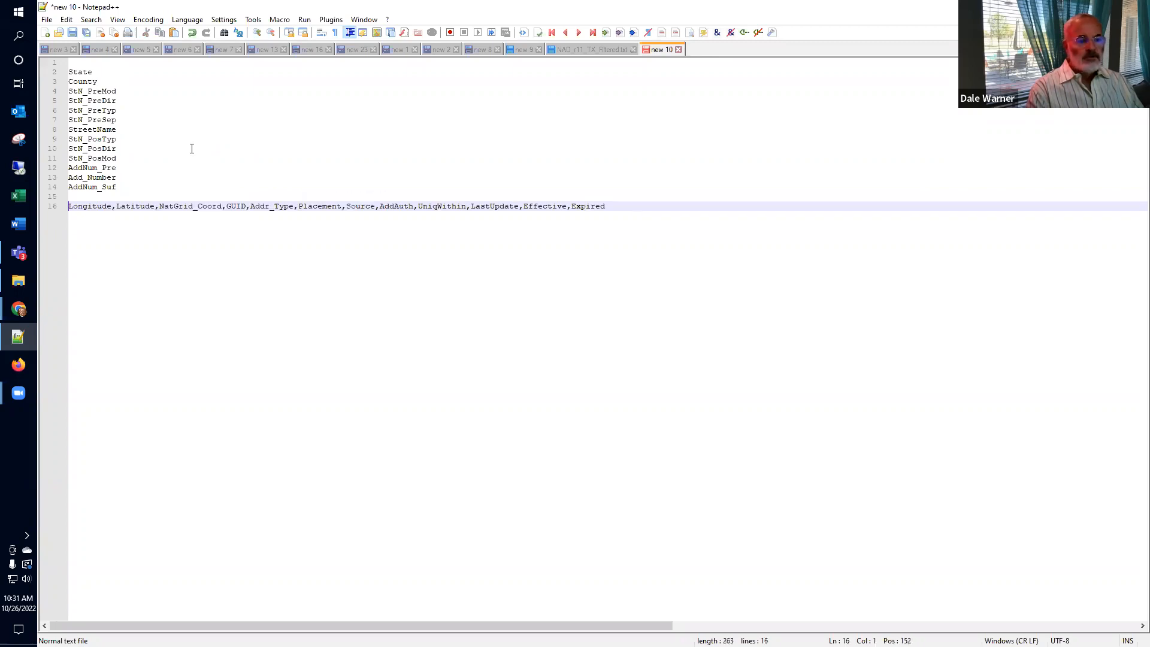
pyautogui.press('BackSpace')
# Step: Put Longitude, GUID and Addr_Type on their own lines, deleting NatGrid_Coord
pyautogui.hotkey('ctrl', 'Right')
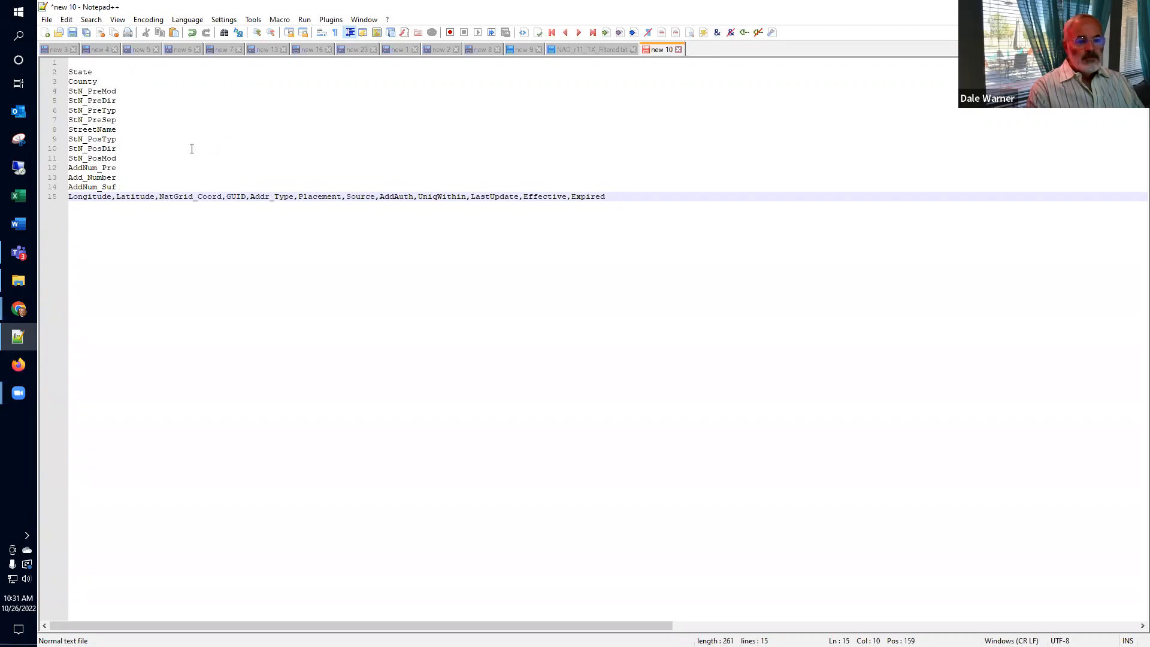
pyautogui.press('Delete')
pyautogui.press('Return')
pyautogui.press('Return')
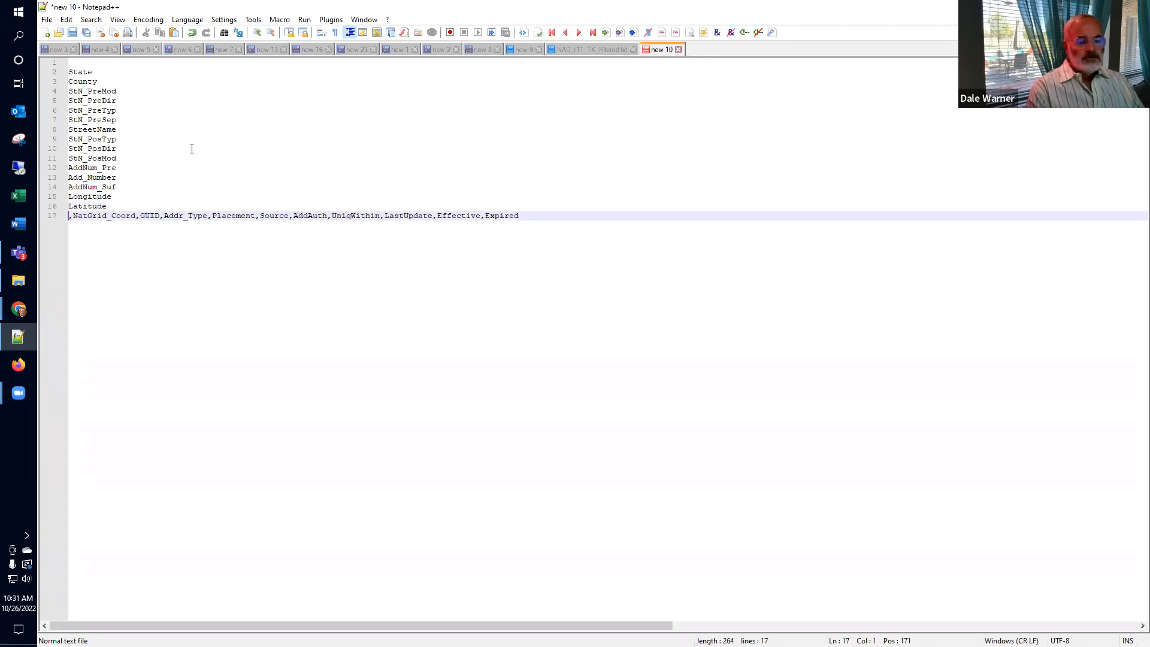
pyautogui.press('Delete')
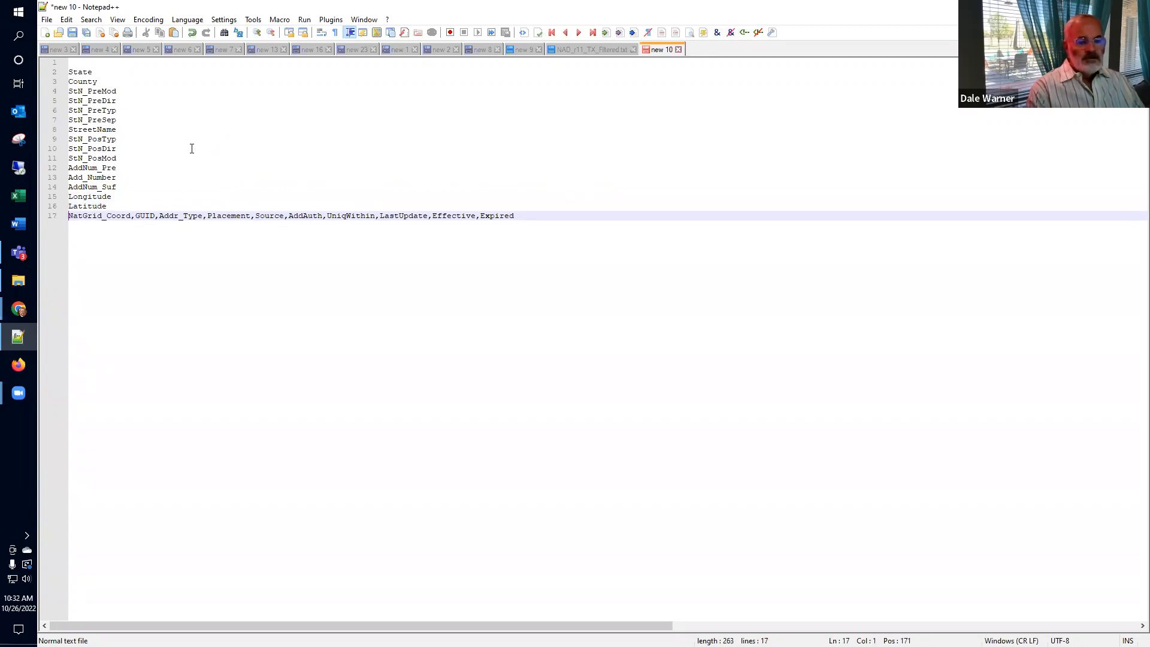
pyautogui.hotkey('shift', 'Right')
pyautogui.hotkey('shift', 'Right')
pyautogui.hotkey('shift', 'Right')
pyautogui.hotkey('shift', 'Right')
pyautogui.hotkey('shift', 'Right')
pyautogui.hotkey('shift', 'Right')
pyautogui.hotkey('shift', 'Right')
pyautogui.hotkey('shift', 'Right')
pyautogui.hotkey('shift', 'Right')
pyautogui.hotkey('shift', 'Right')
pyautogui.hotkey('shift', 'Right')
pyautogui.hotkey('shift', 'Right')
pyautogui.hotkey('shift', 'Right')
pyautogui.hotkey('shift', 'Right')
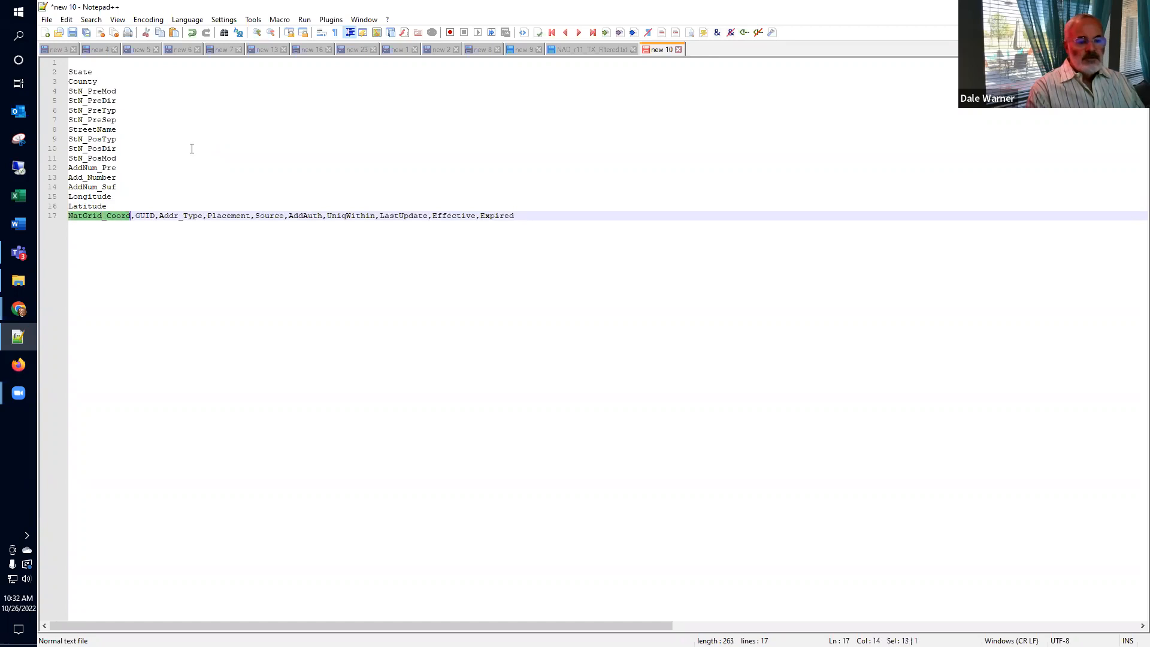
pyautogui.press('Delete')
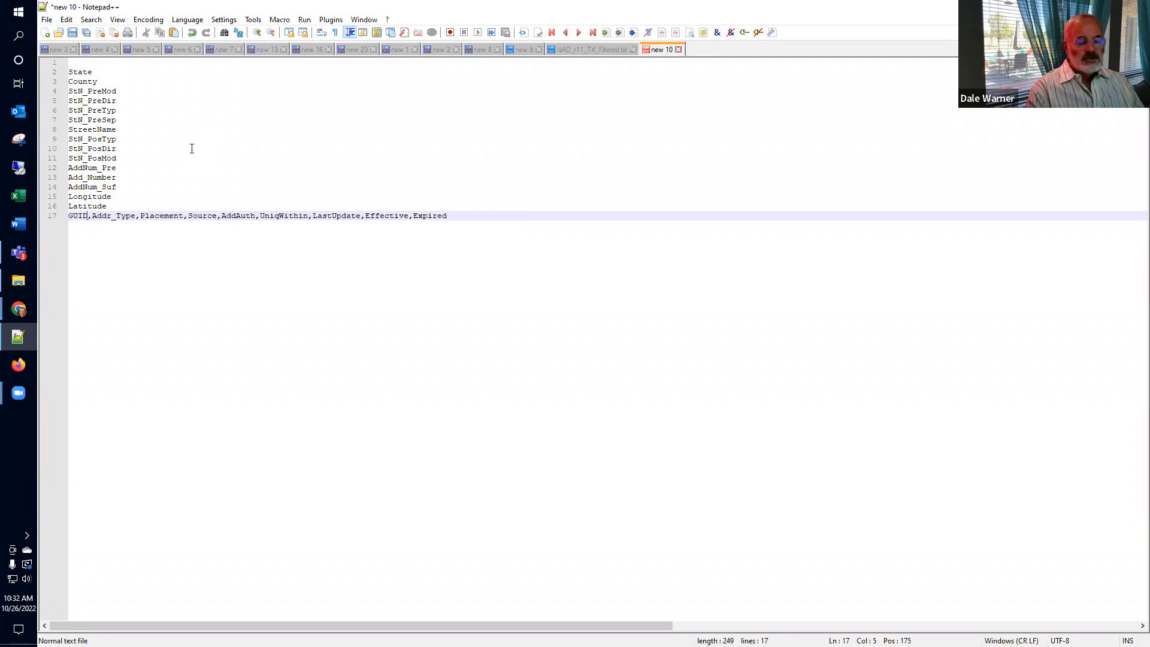
pyautogui.press('Return')
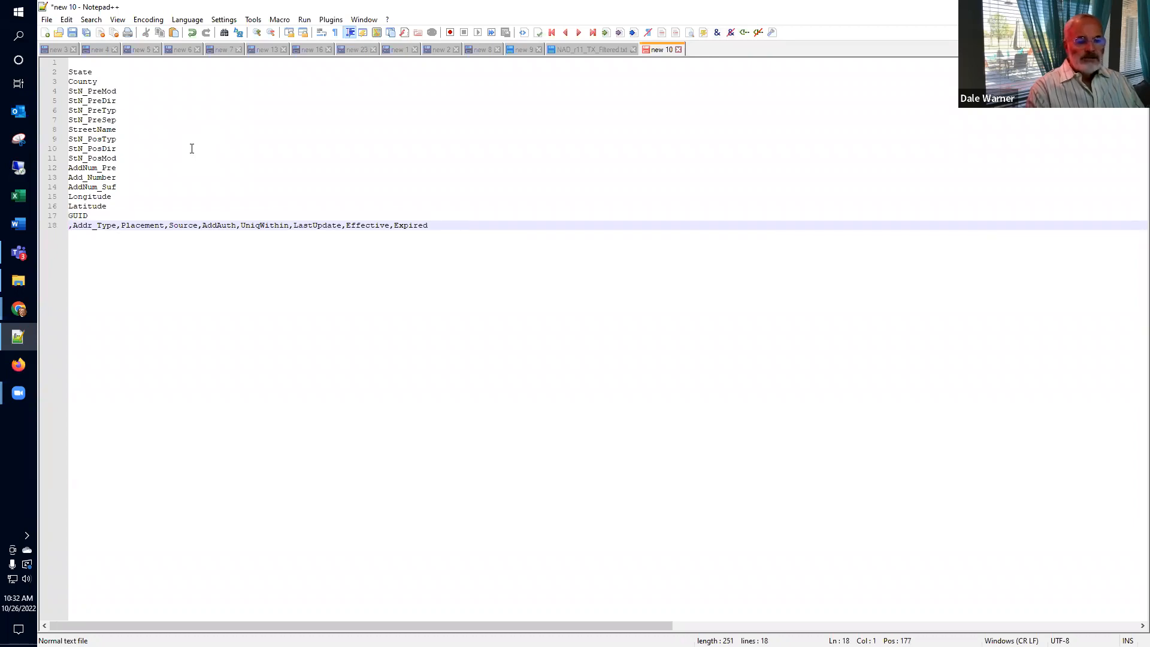
pyautogui.press('Delete')
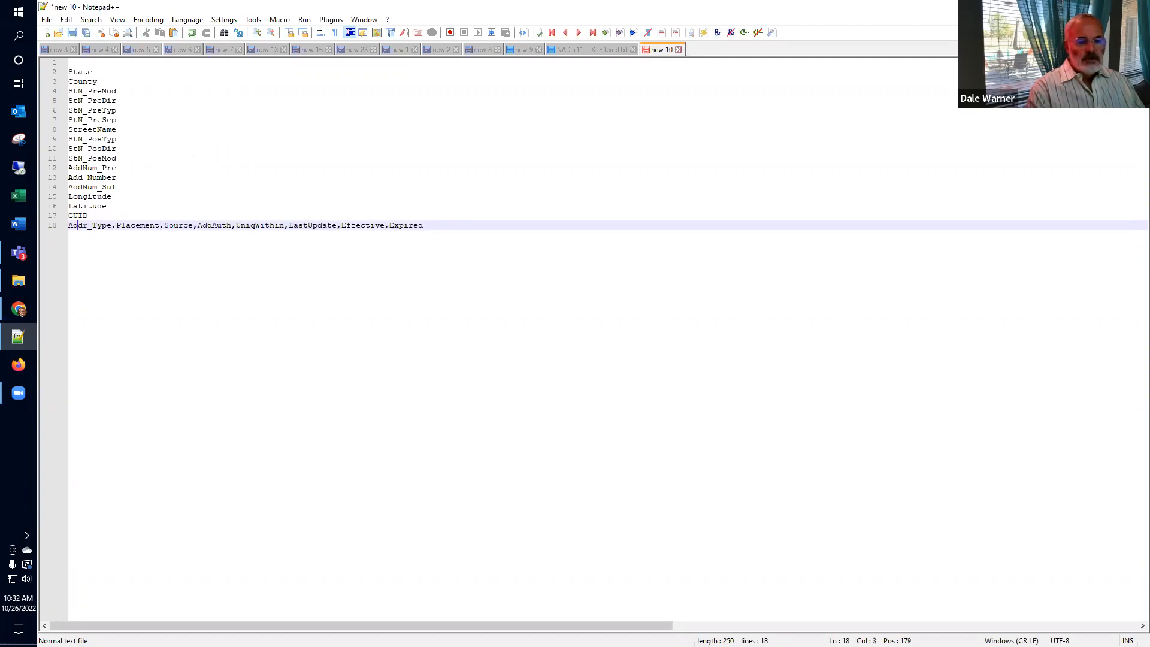
pyautogui.press('Right')
pyautogui.press('Return')
# Step: Delete the trailing fields from Placement onward, remove the blank first line, and select State
pyautogui.hotkey('shift', 'Right')
pyautogui.hotkey('shift', 'Right')
pyautogui.hotkey('shift', 'Right')
pyautogui.hotkey('shift', 'Right')
pyautogui.hotkey('shift', 'Right')
pyautogui.hotkey('shift', 'Right')
pyautogui.hotkey('shift', 'Right')
pyautogui.hotkey('shift', 'Right')
pyautogui.hotkey('shift', 'Right')
pyautogui.hotkey('shift', 'Right')
pyautogui.hotkey('shift', 'Right')
pyautogui.hotkey('shift', 'Right')
pyautogui.hotkey('shift', 'Right')
pyautogui.hotkey('shift', 'Right')
pyautogui.hotkey('shift', 'Right')
pyautogui.hotkey('shift', 'Right')
pyautogui.hotkey('shift', 'Right')
pyautogui.hotkey('shift', 'Right')
pyautogui.hotkey('shift', 'Right')
pyautogui.hotkey('shift', 'Right')
pyautogui.hotkey('shift', 'Right')
pyautogui.hotkey('shift', 'Right')
pyautogui.hotkey('shift', 'Right')
pyautogui.hotkey('shift', 'Right')
pyautogui.hotkey('shift', 'Right')
pyautogui.hotkey('shift', 'Right')
pyautogui.hotkey('shift', 'Right')
pyautogui.hotkey('shift', 'Right')
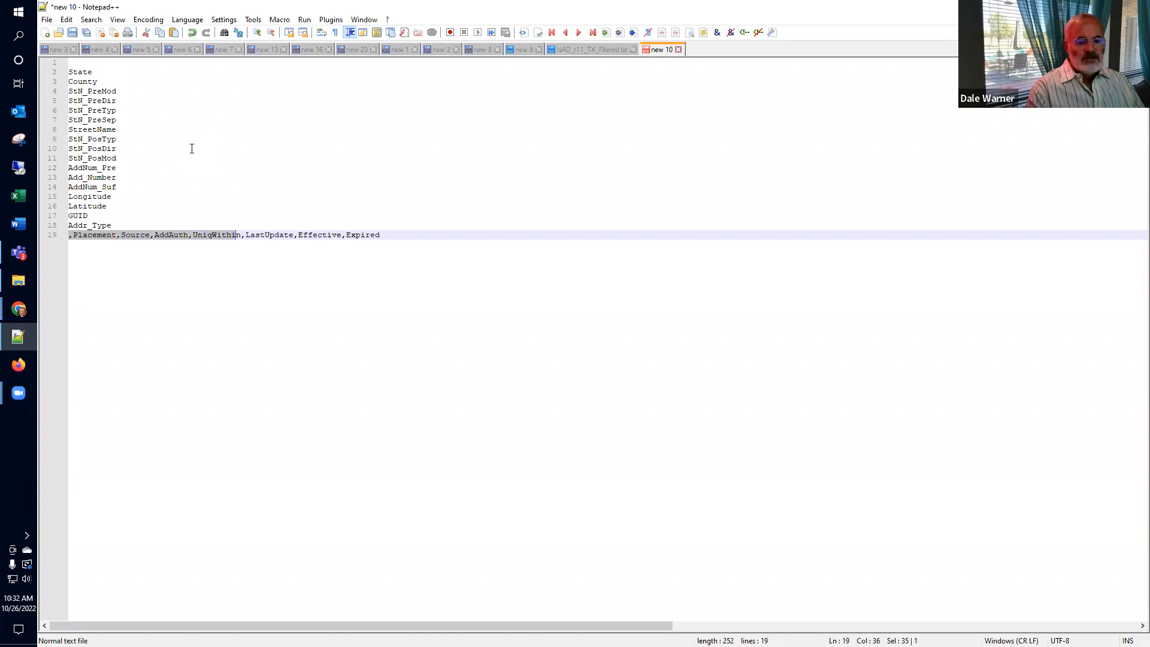
pyautogui.hotkey('shift', 'End')
pyautogui.press('Delete')
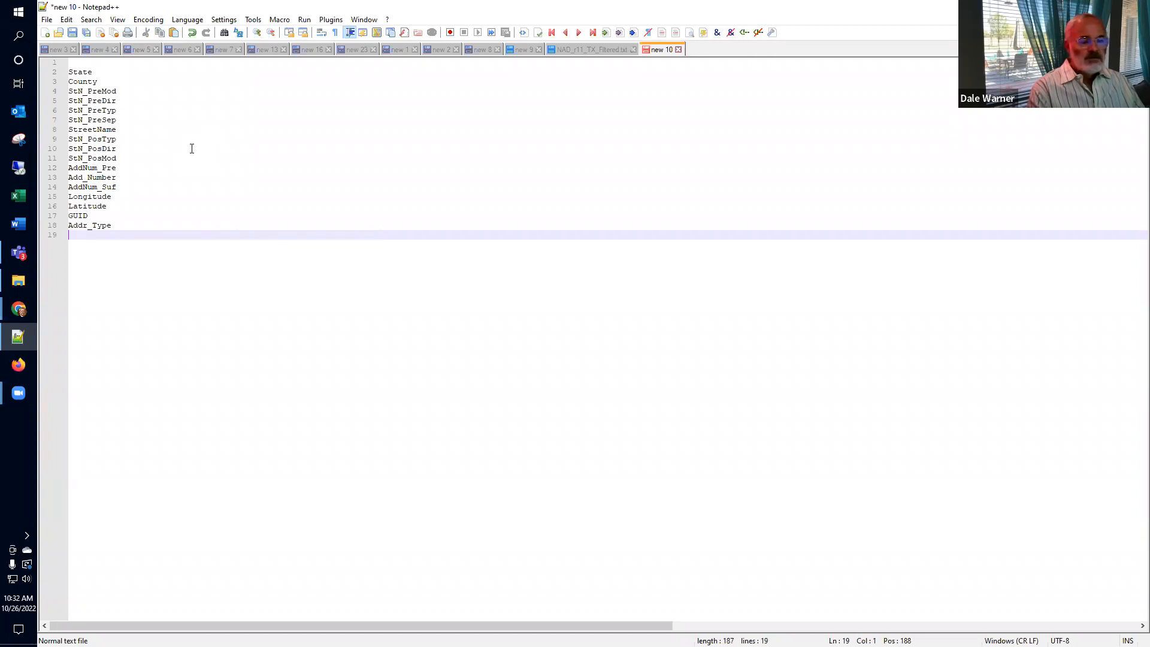
pyautogui.press('BackSpace')
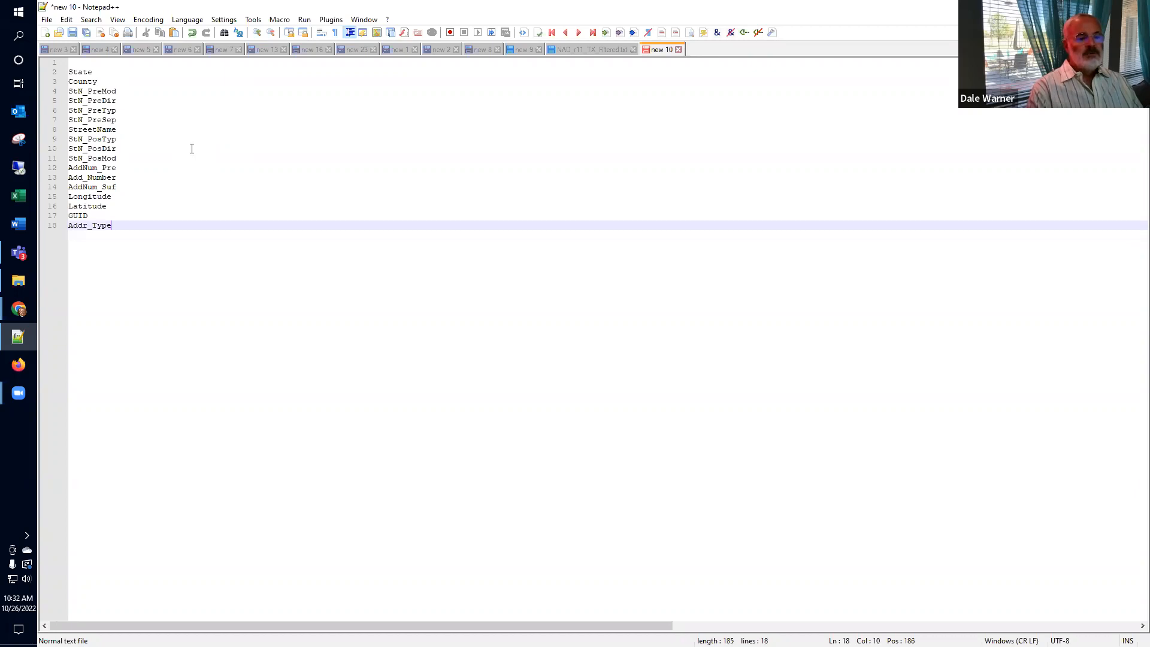
pyautogui.hotkey('ctrl', 'Home')
pyautogui.press('Delete')
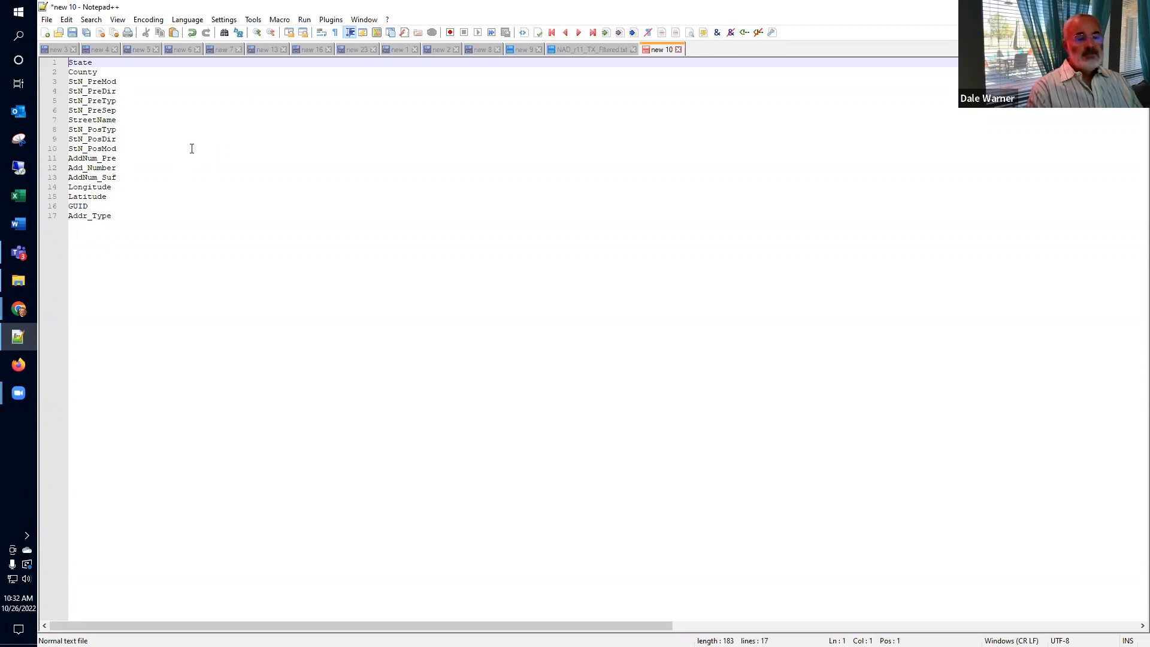
pyautogui.hotkey('shift', 'End')
pyautogui.hotkey('ctrl', 'c')
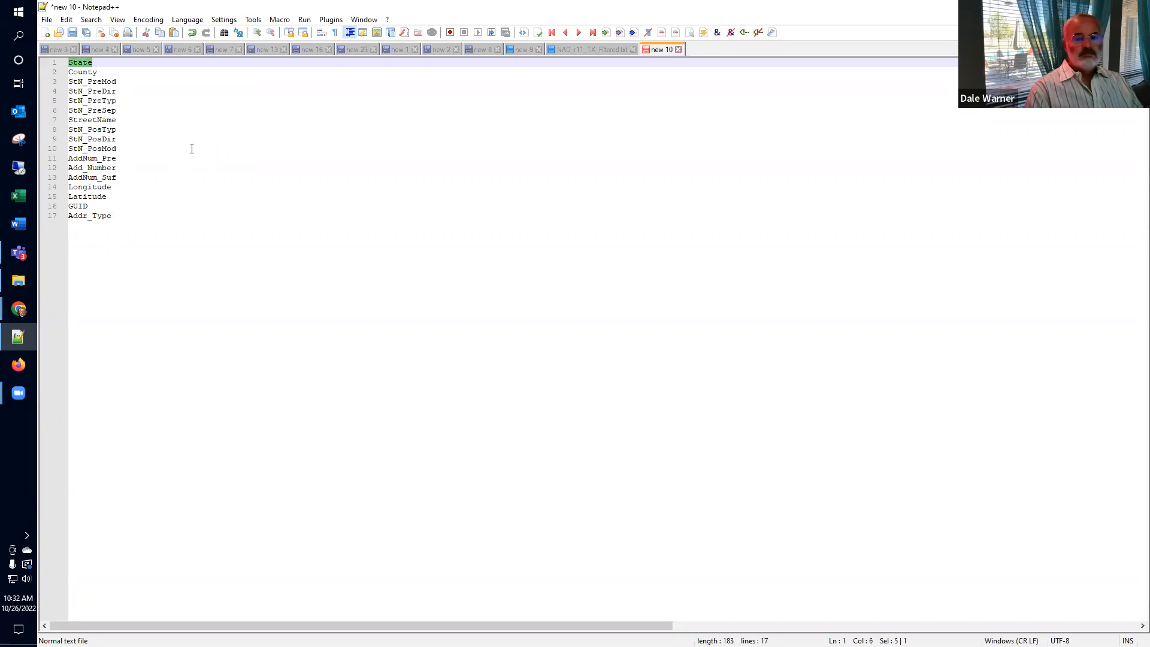
pyautogui.hotkey('alt', 'Tab')
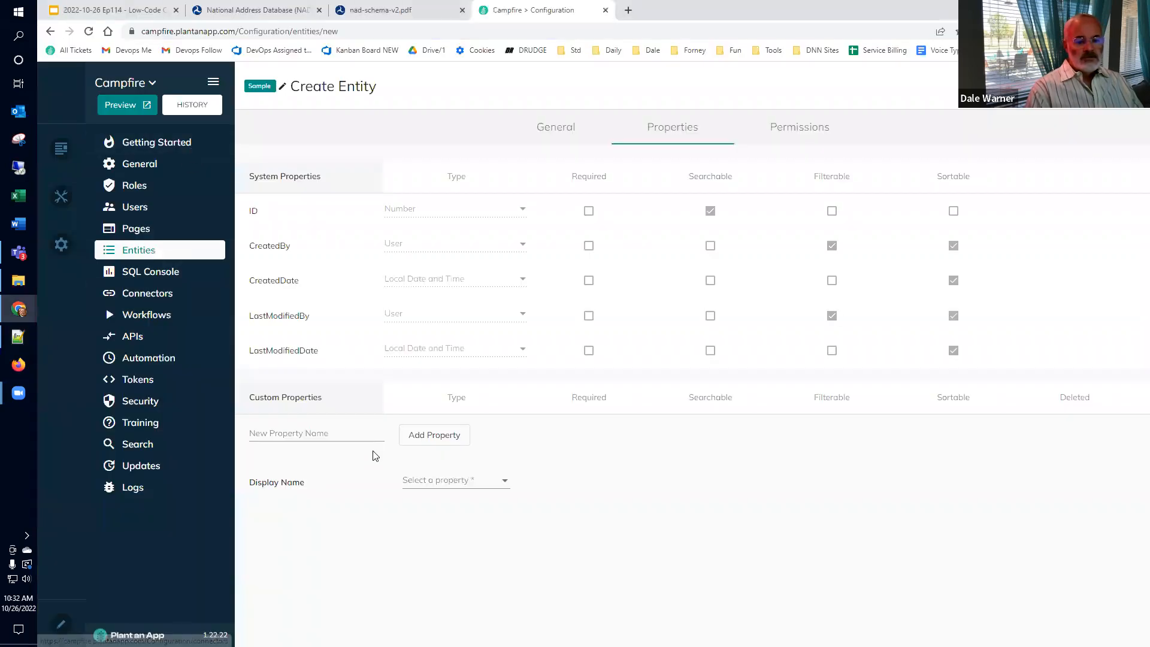
# Step: Add State and County as custom text properties on the NAD entity
pyautogui.click(330, 435)
pyautogui.hotkey('ctrl', 'v')
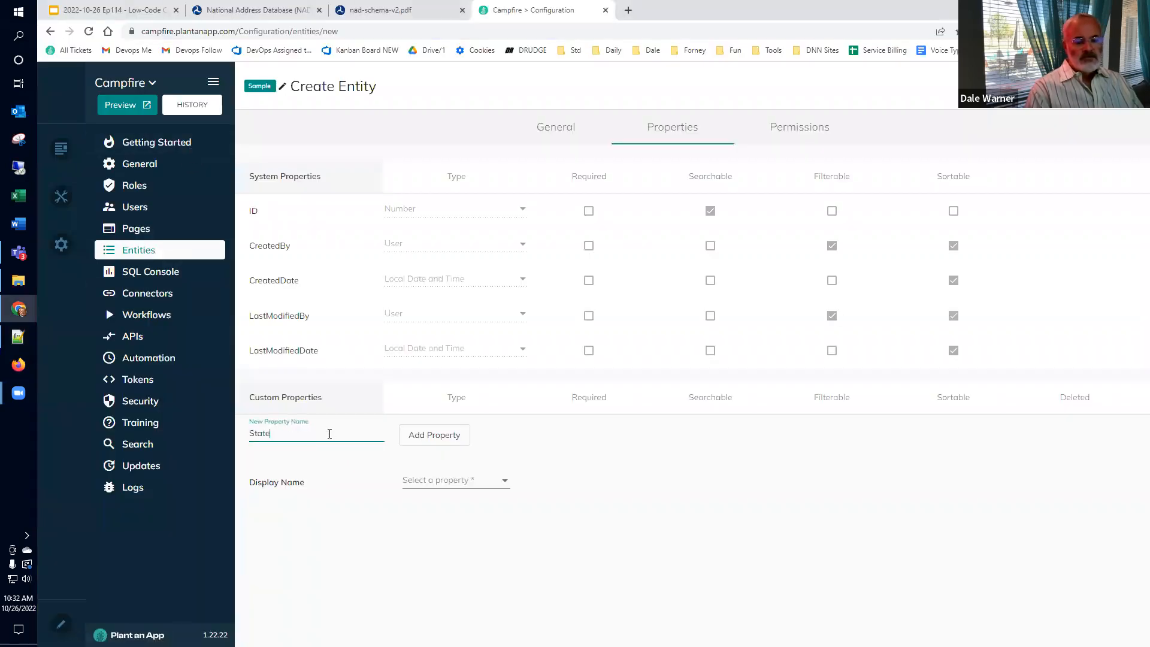
pyautogui.click(448, 438)
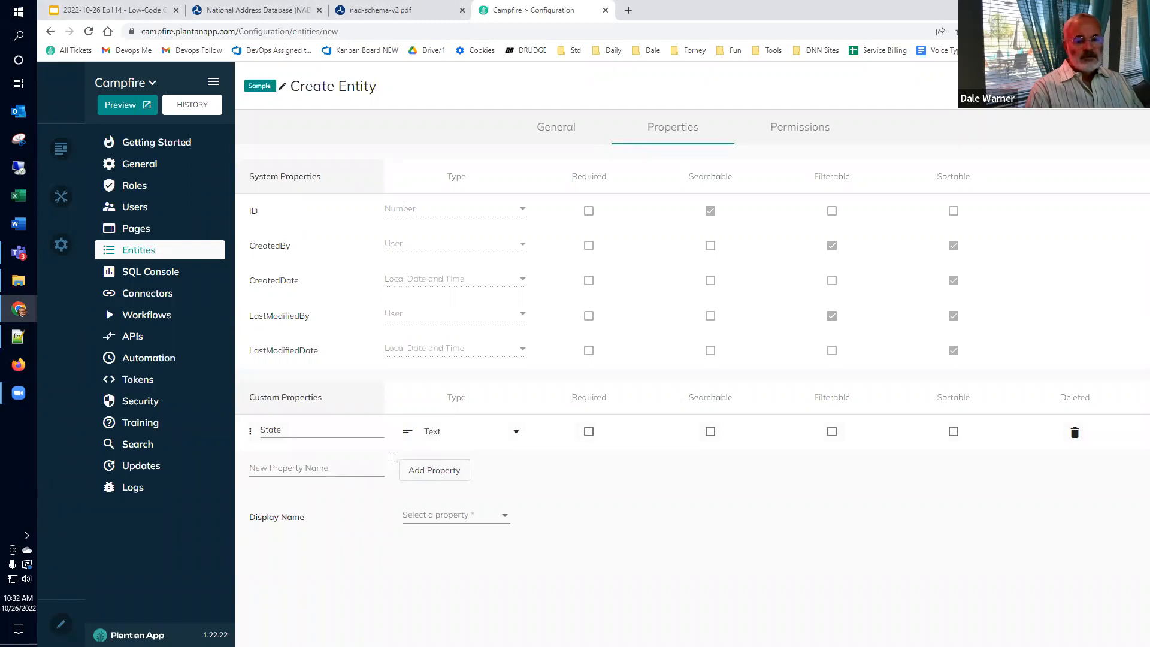
pyautogui.hotkey('alt', 'Tab')
pyautogui.click(126, 69)
pyautogui.hotkey('shift', 'Home')
pyautogui.hotkey('ctrl', 'c')
pyautogui.hotkey('alt', 'Tab')
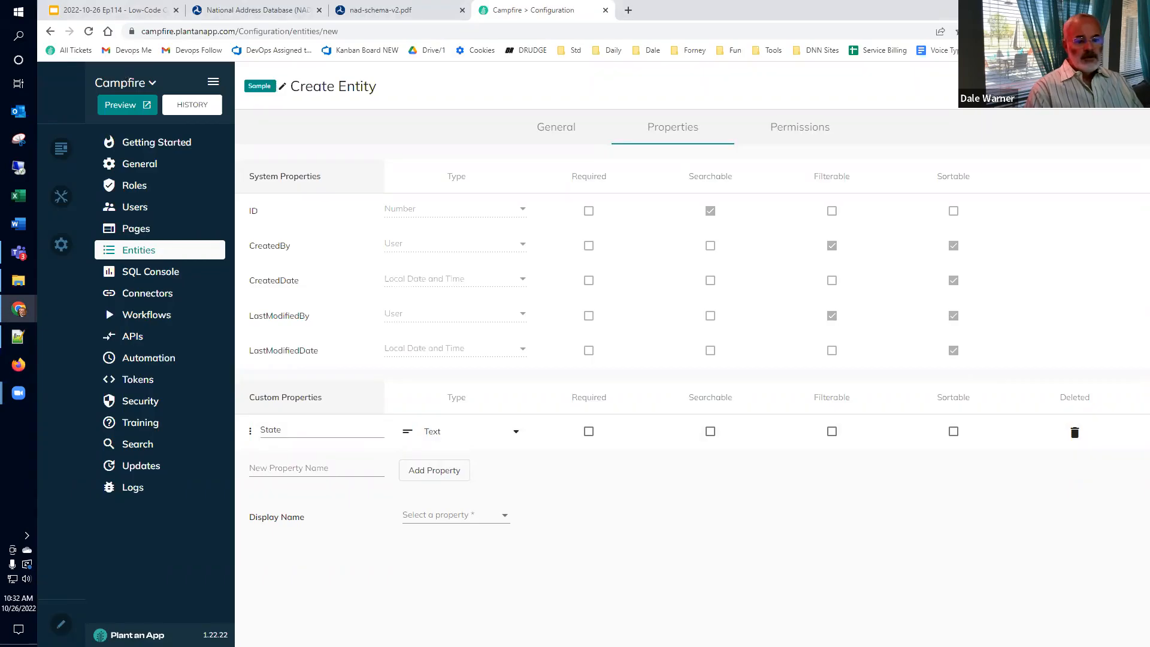
pyautogui.click(284, 468)
pyautogui.hotkey('ctrl', 'v')
pyautogui.click(403, 471)
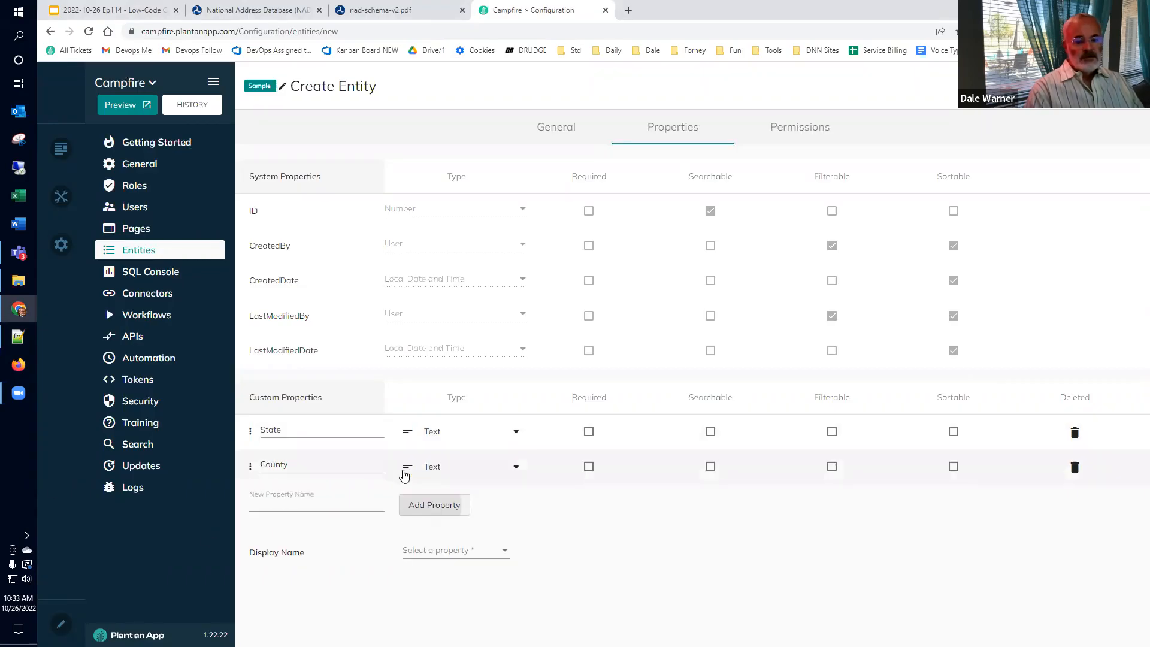
# Step: Add StN_PreMod and StN_PreDir as custom text properties, copied from the Notepad++ list
pyautogui.hotkey('alt', 'Tab')
pyautogui.click(123, 81)
pyautogui.hotkey('shift', 'Home')
pyautogui.hotkey('ctrl', 'c')
pyautogui.hotkey('alt', 'Tab')
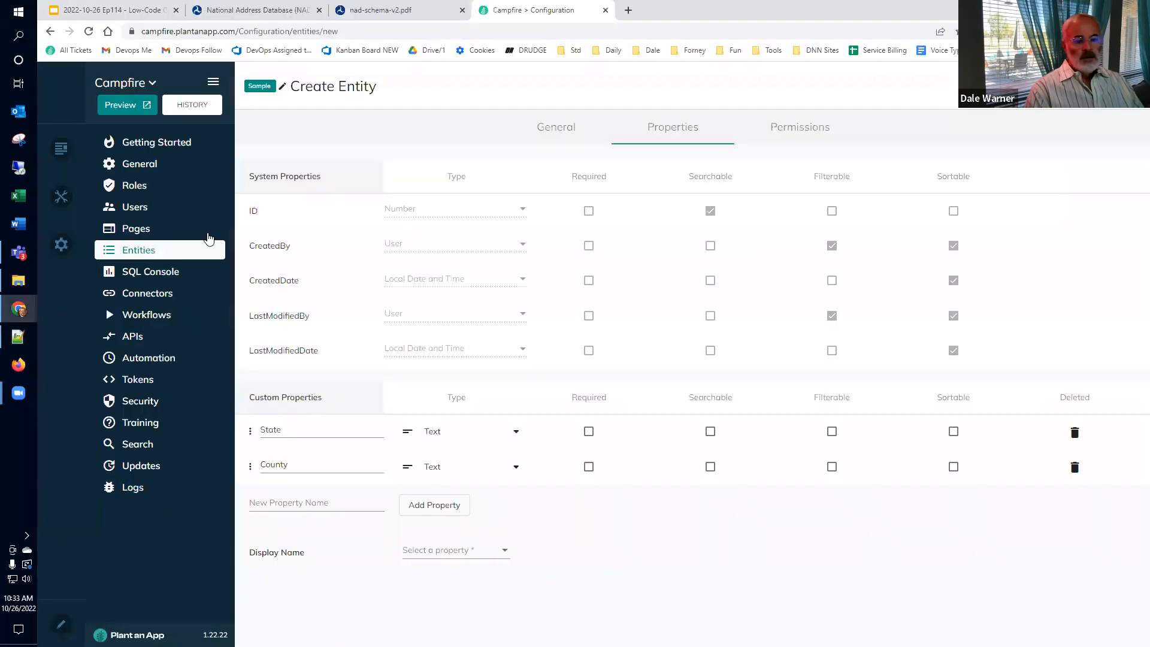
pyautogui.click(298, 502)
pyautogui.hotkey('ctrl', 'v')
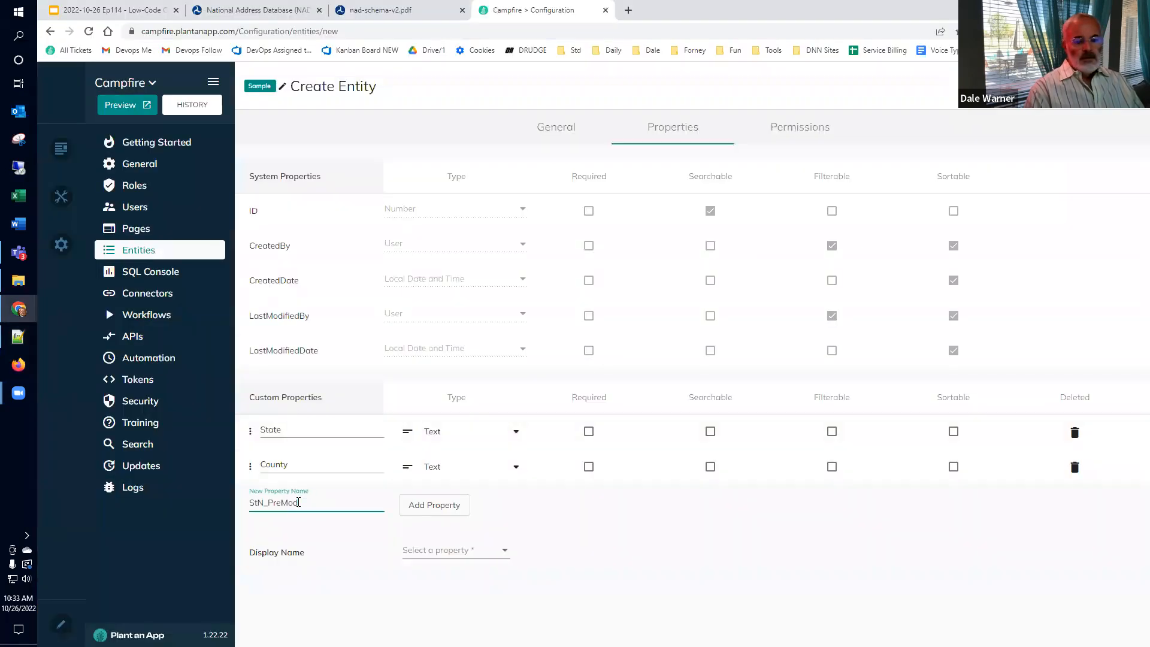
pyautogui.click(435, 510)
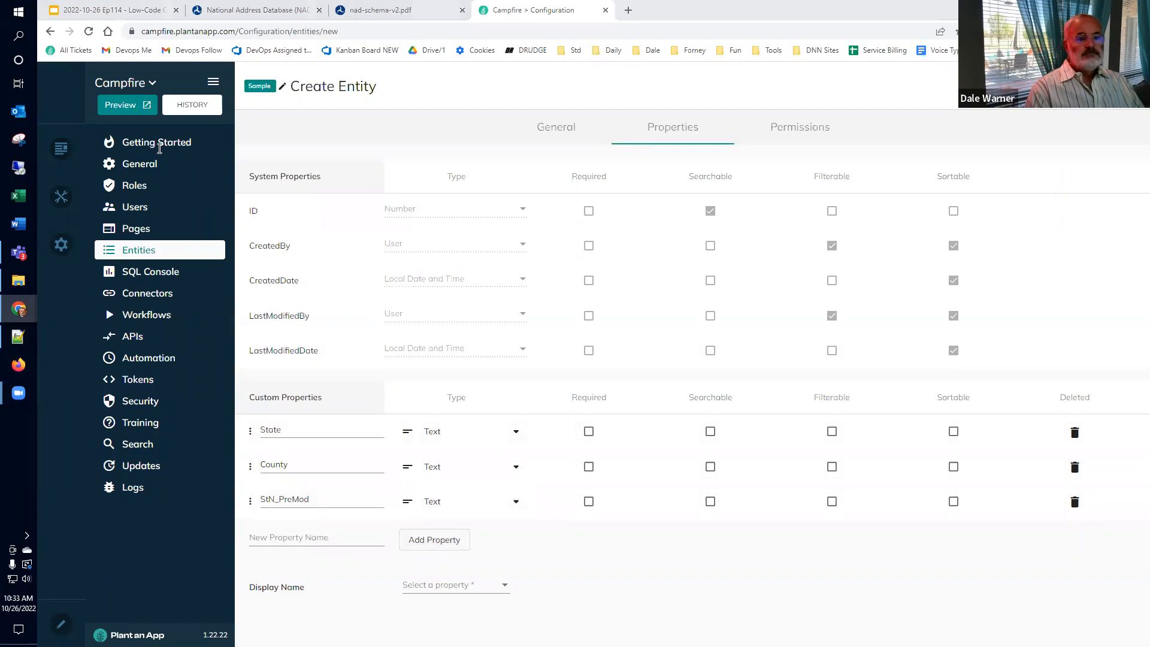
pyautogui.hotkey('alt', 'Tab')
pyautogui.click(119, 91)
pyautogui.hotkey('shift', 'Home')
pyautogui.hotkey('ctrl', 'c')
pyautogui.hotkey('alt', 'Tab')
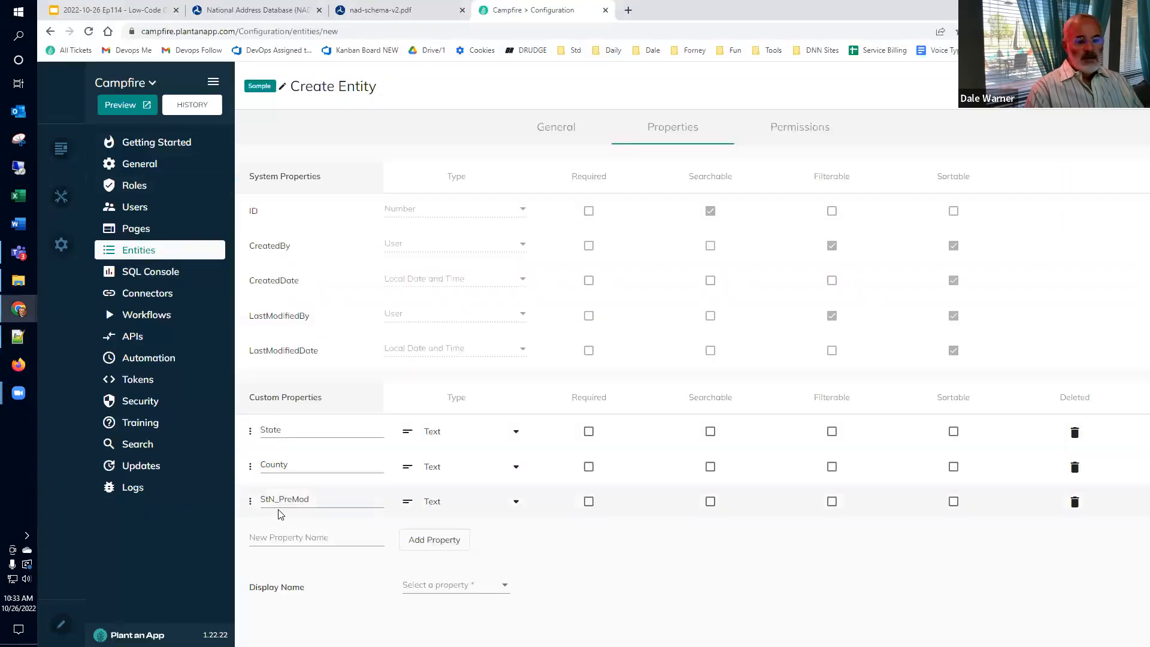
pyautogui.click(284, 531)
pyautogui.hotkey('ctrl', 'v')
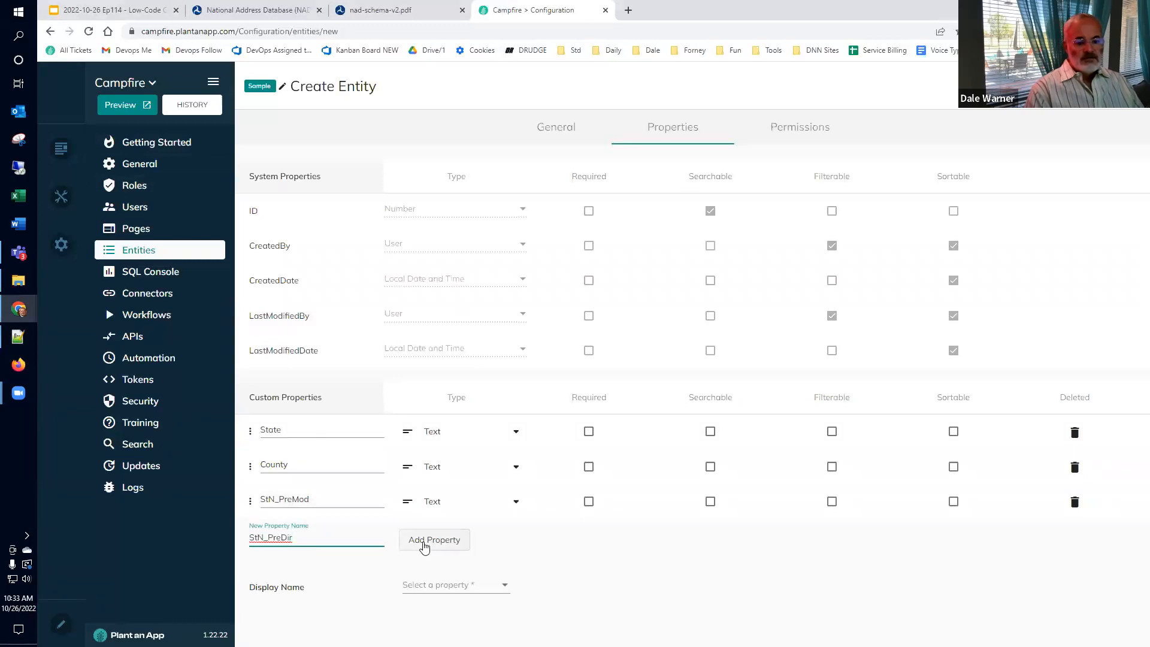
pyautogui.click(424, 542)
pyautogui.hotkey('alt', 'Tab')
# Step: Add StN_PreTyp and StN_PreSep as custom text properties from the field list
pyautogui.press('Down')
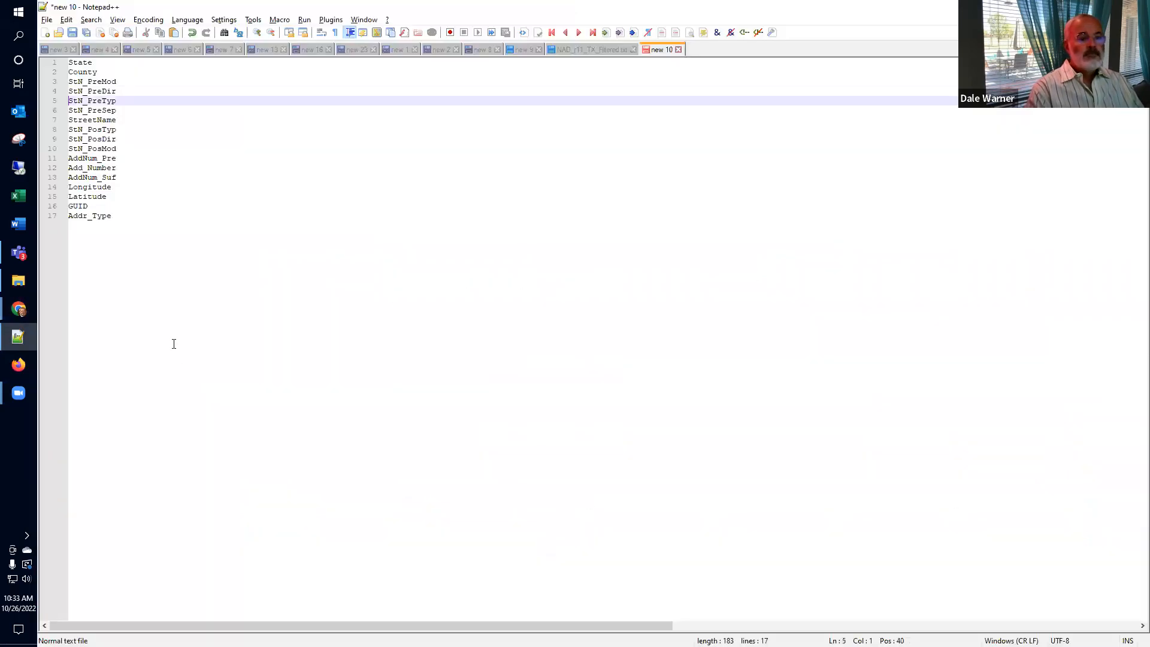
pyautogui.hotkey('shift', 'End')
pyautogui.hotkey('ctrl', 'c')
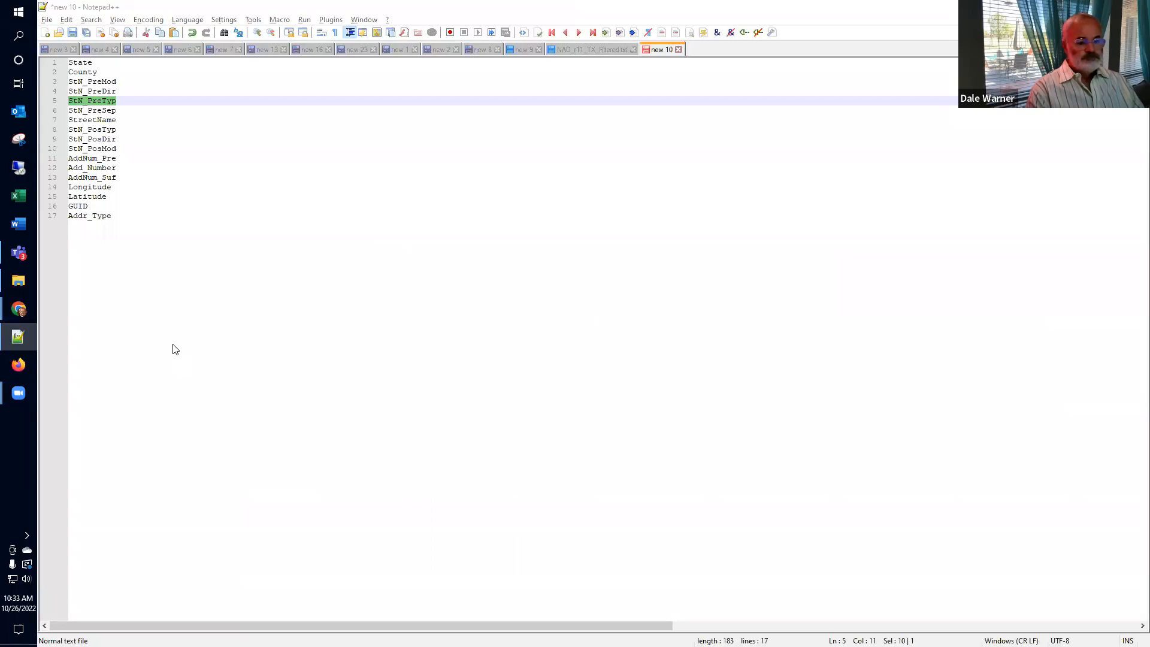
pyautogui.hotkey('alt', 'Tab')
pyautogui.click(347, 566)
pyautogui.hotkey('ctrl', 'v')
pyautogui.click(430, 575)
pyautogui.hotkey('alt', 'Tab')
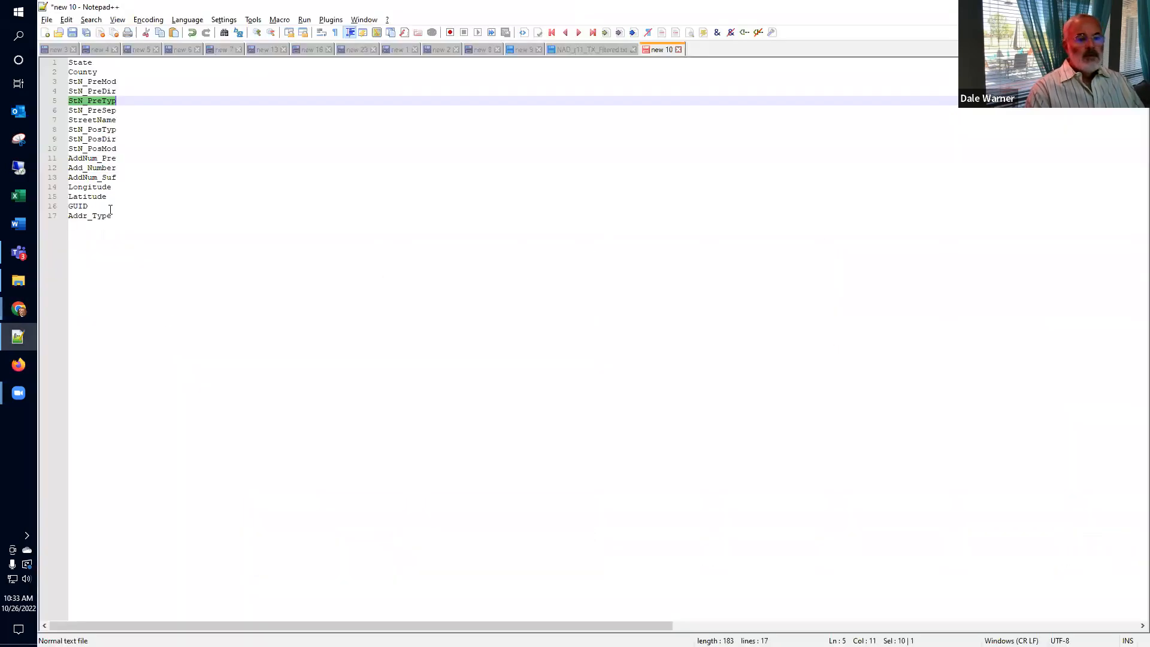
pyautogui.click(130, 108)
pyautogui.hotkey('shift', 'Home')
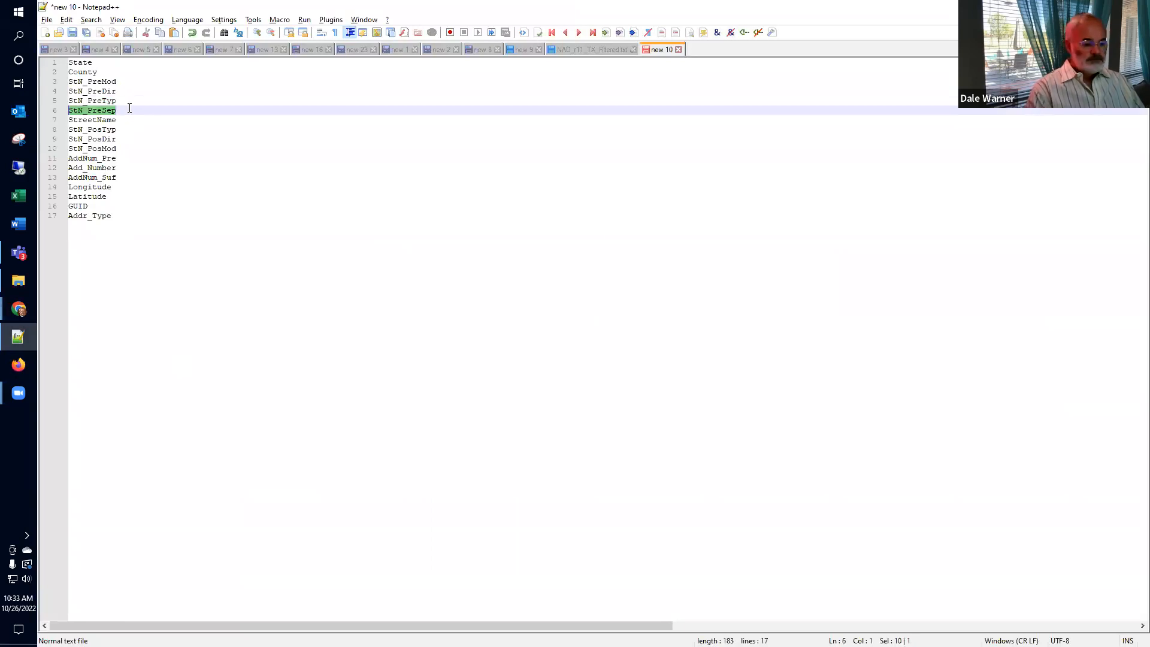
pyautogui.hotkey('alt', 'Tab')
pyautogui.click(320, 606)
pyautogui.hotkey('ctrl', 'v')
pyautogui.click(412, 609)
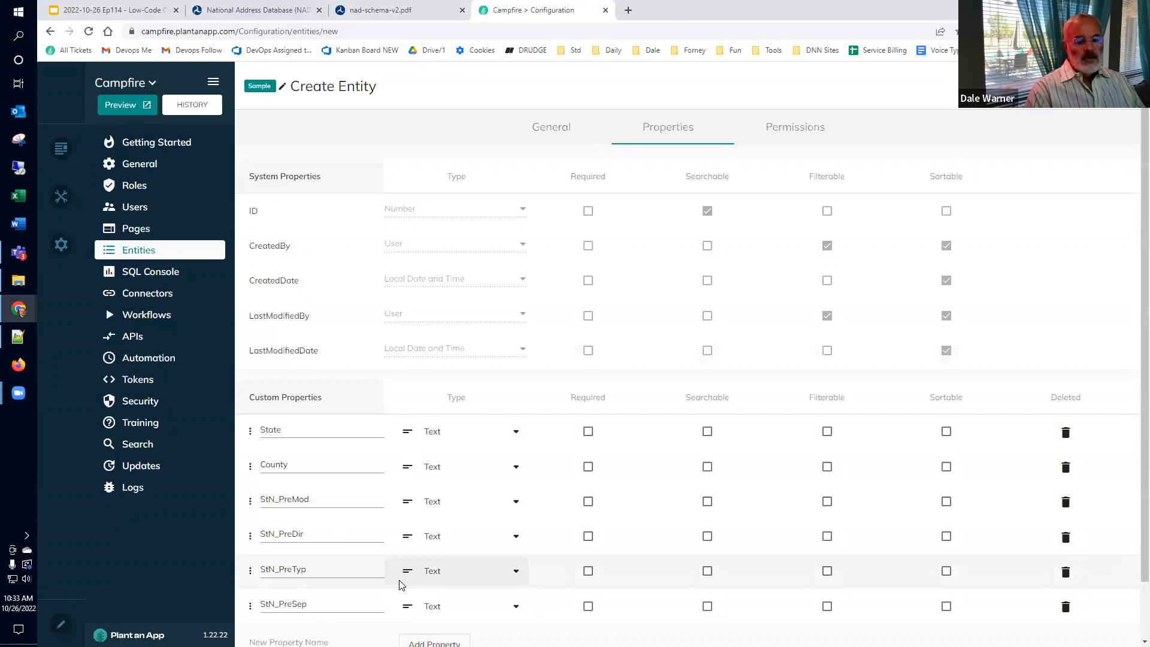
# Step: Add StreetName and StN_PosTyp as custom text properties
pyautogui.hotkey('alt', 'Tab')
pyautogui.click(129, 119)
pyautogui.hotkey('shift', 'Home')
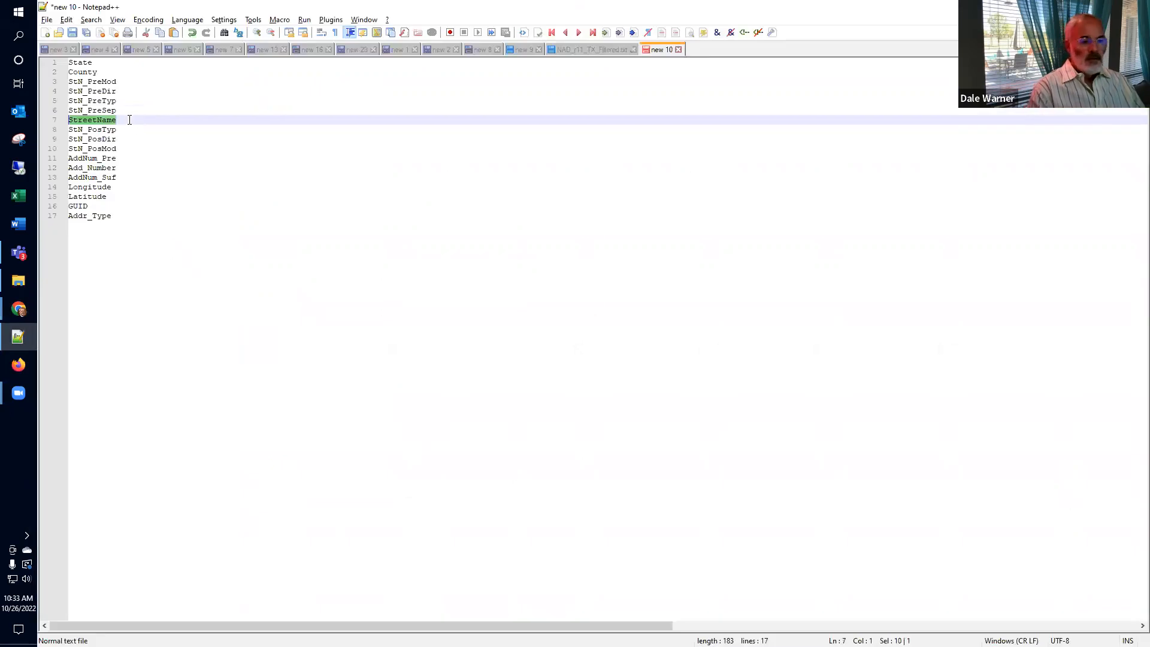
pyautogui.hotkey('alt', 'Tab')
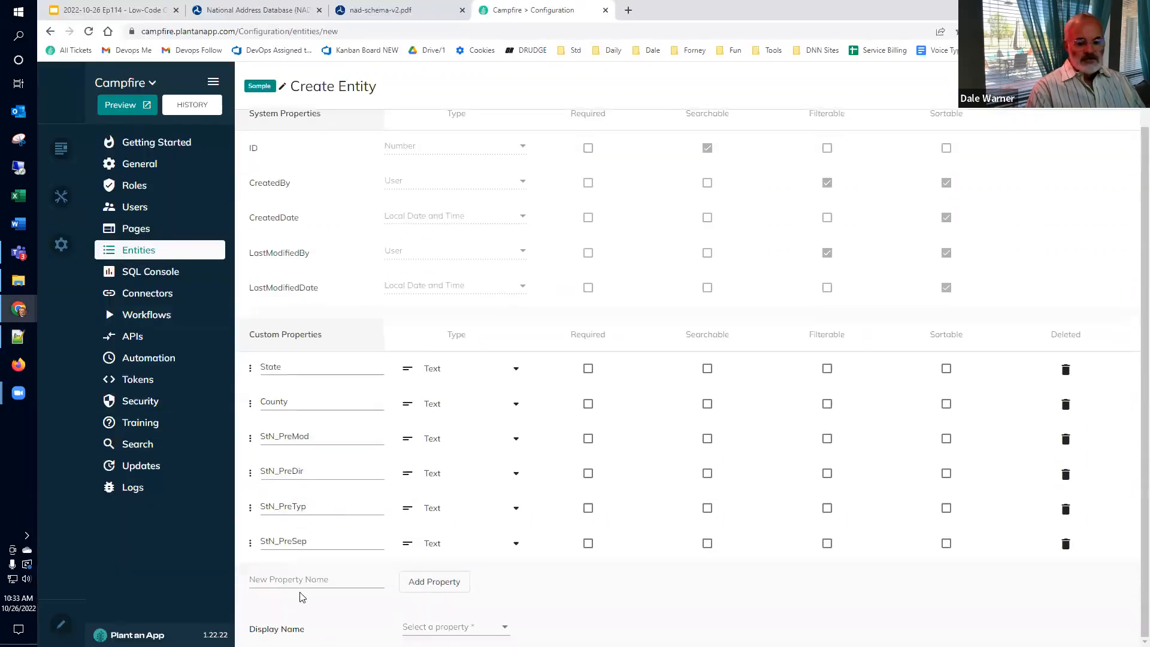
pyautogui.click(300, 579)
pyautogui.hotkey('ctrl', 'v')
pyautogui.click(421, 590)
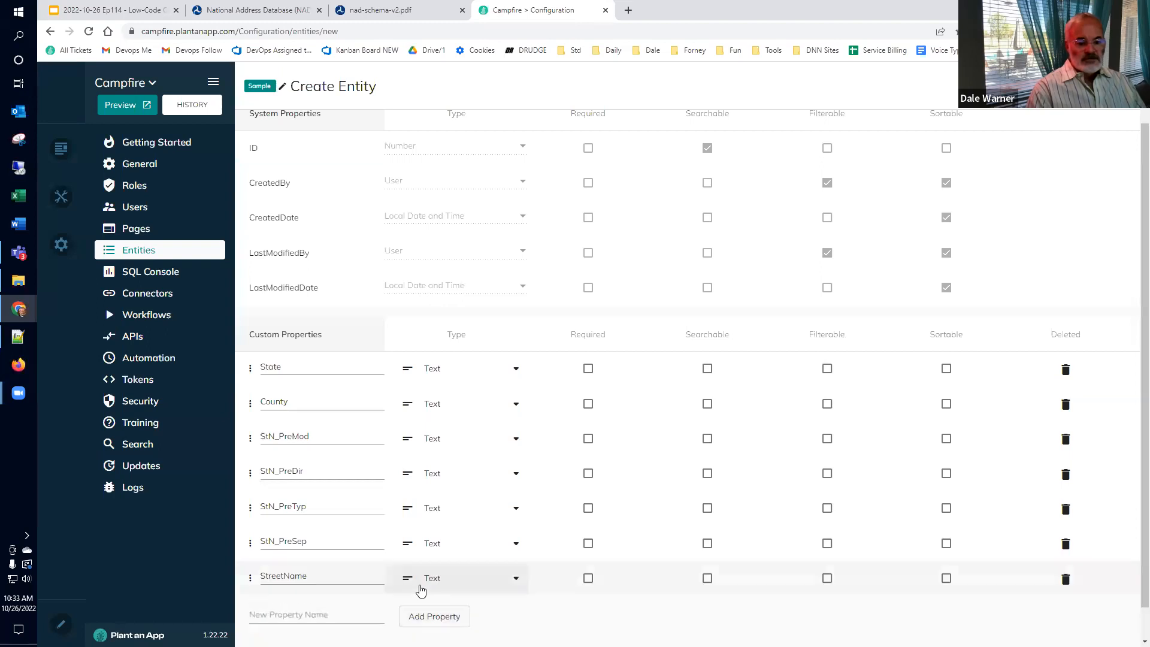
pyautogui.hotkey('alt', 'Tab')
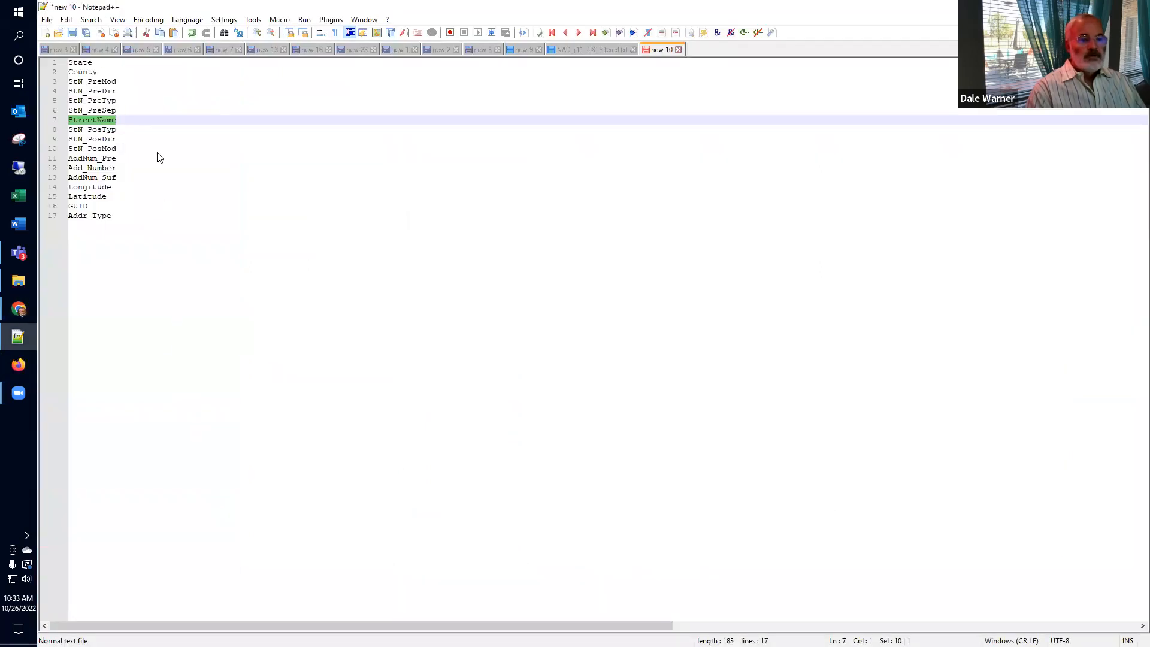
pyautogui.click(143, 131)
pyautogui.hotkey('shift', 'Home')
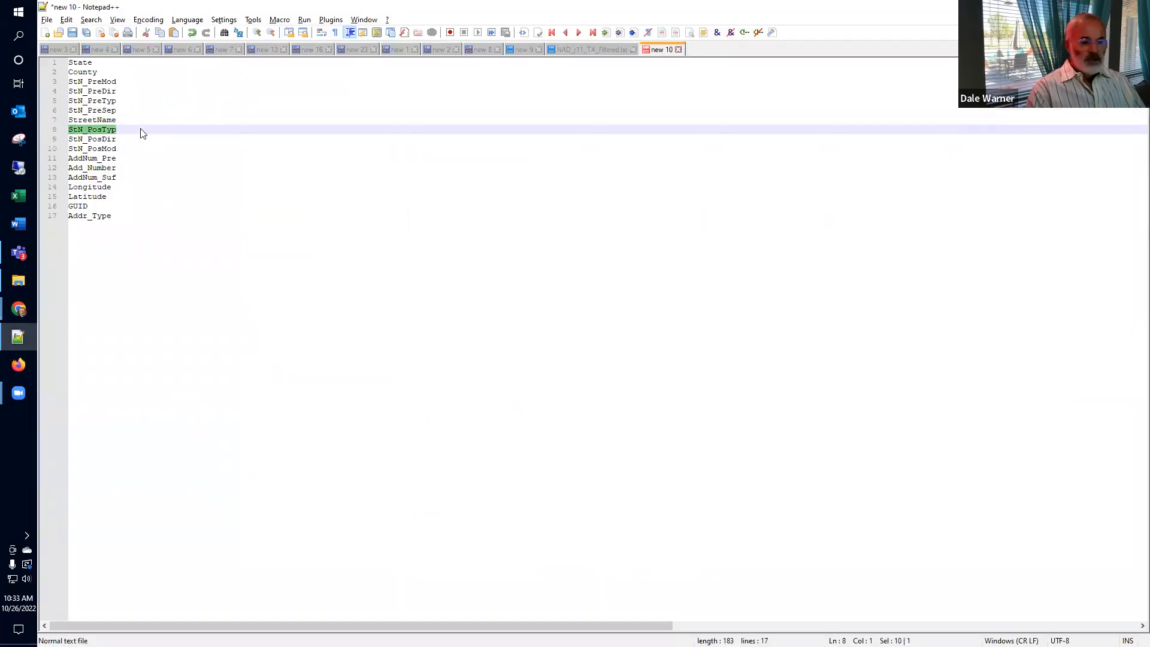
pyautogui.hotkey('alt', 'Tab')
pyautogui.hotkey('ctrl', 'v')
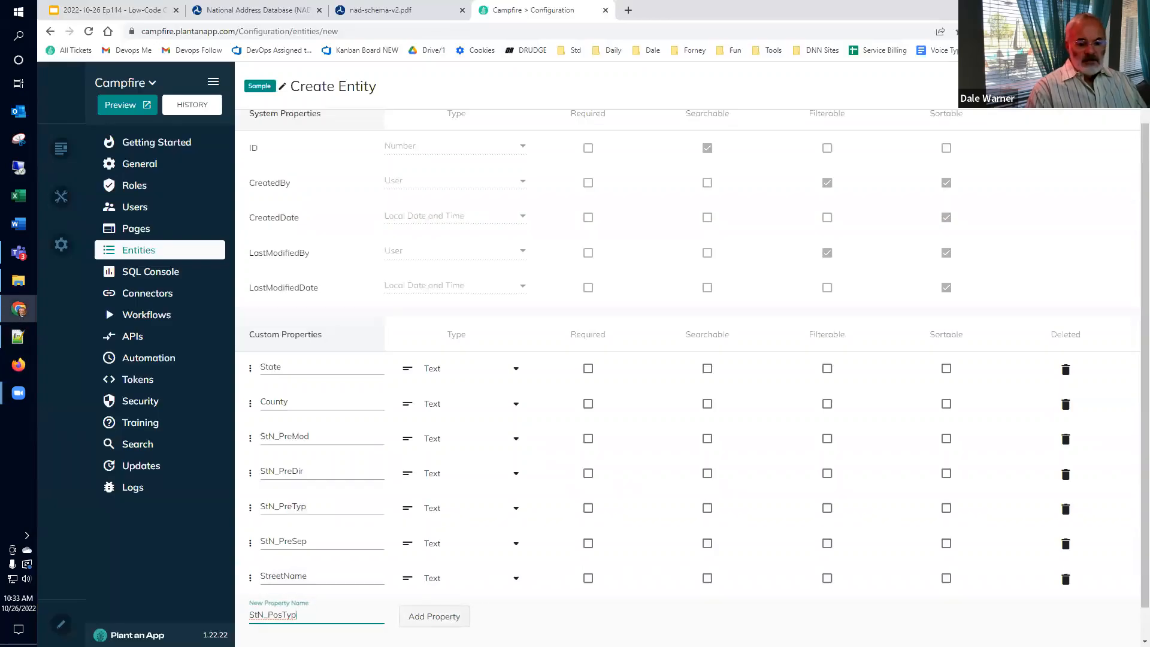
pyautogui.click(433, 620)
# Step: Add StN_PosDir and StN_PosMod as custom text properties
pyautogui.hotkey('alt', 'Tab')
pyautogui.press('Down')
pyautogui.press('End')
pyautogui.hotkey('shift', 'Home')
pyautogui.hotkey('ctrl', 'c')
pyautogui.hotkey('alt', 'Tab')
pyautogui.scroll(-1, 383, 419)
pyautogui.click(311, 579)
pyautogui.hotkey('ctrl', 'v')
pyautogui.click(432, 584)
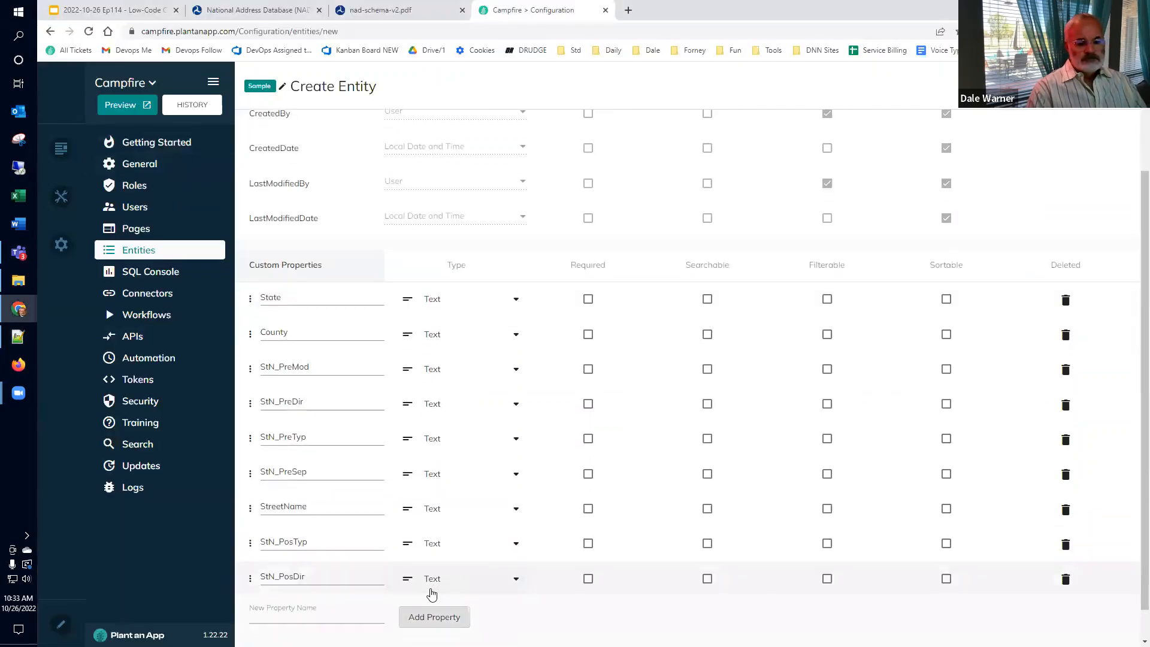
pyautogui.hotkey('alt', 'Tab')
pyautogui.press('Down')
pyautogui.press('End')
pyautogui.hotkey('shift', 'Home')
pyautogui.hotkey('ctrl', 'c')
pyautogui.hotkey('alt', 'Tab')
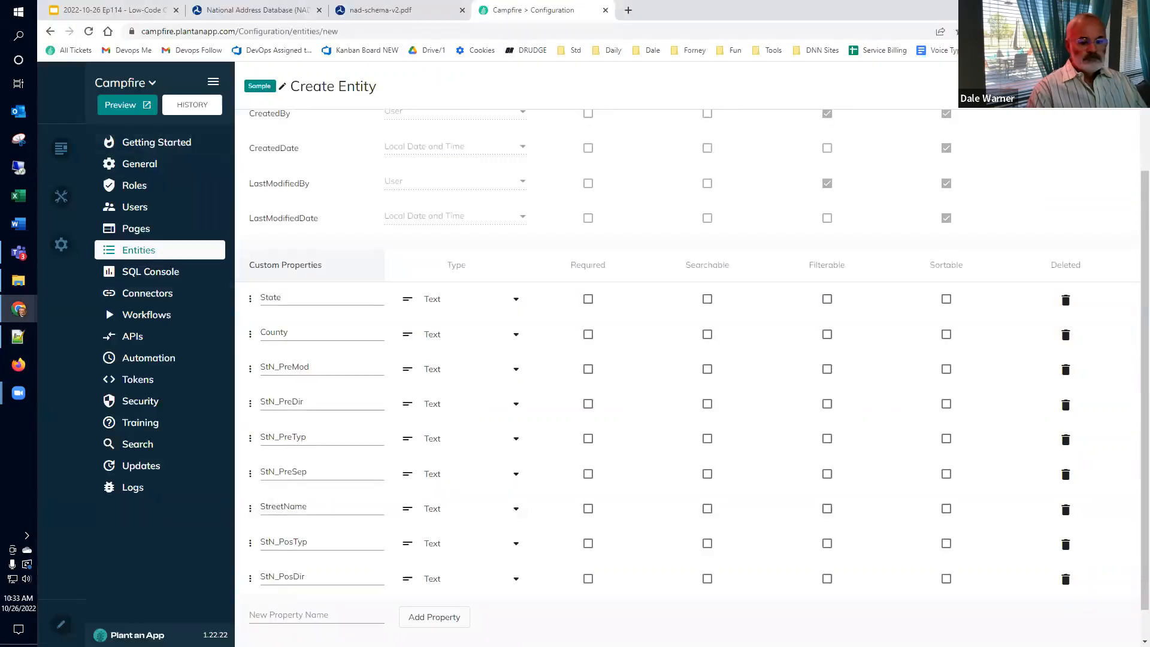
pyautogui.click(293, 611)
pyautogui.hotkey('ctrl', 'v')
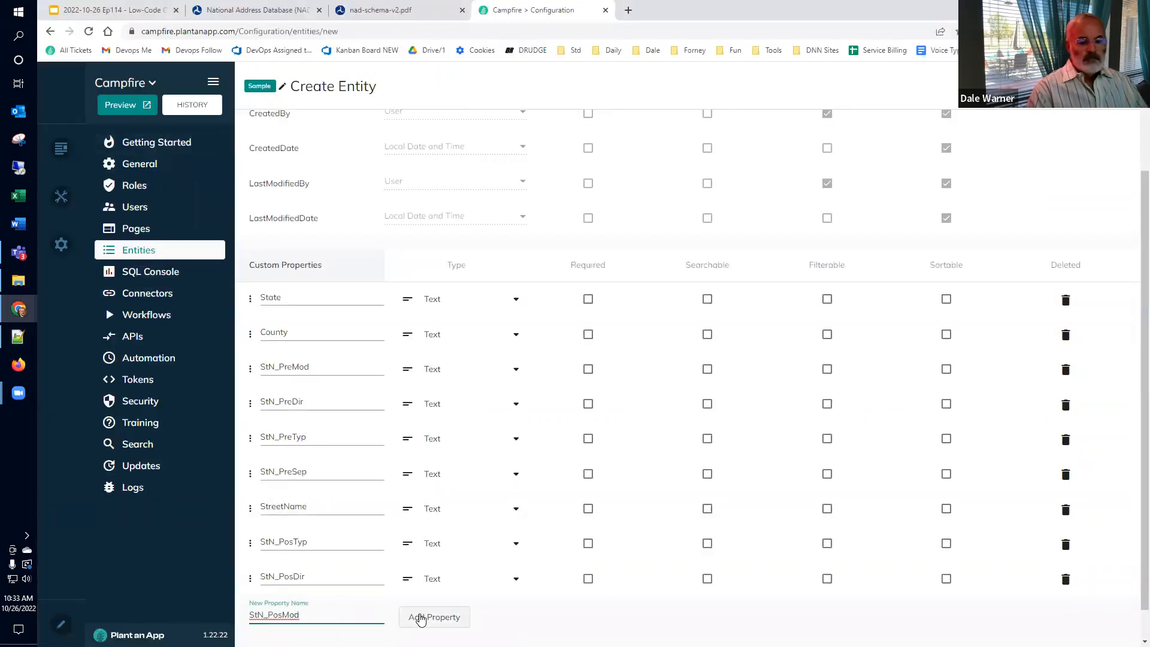
pyautogui.click(422, 619)
# Step: Add AddNum_Pre as a custom text property on the NAD entity
pyautogui.hotkey('alt', 'Tab')
pyautogui.click(122, 158)
pyautogui.doubleClick(122, 158)
pyautogui.hotkey('alt', 'Tab')
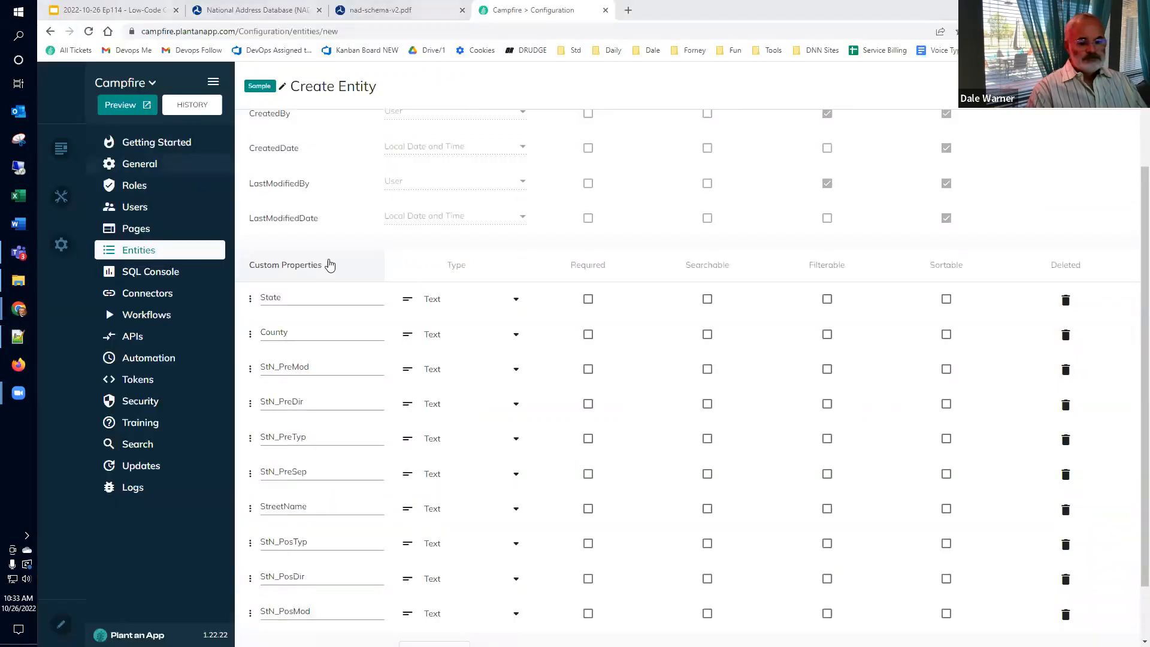
pyautogui.scroll(-2, 329, 265)
pyautogui.click(313, 581)
pyautogui.hotkey('ctrl', 'v')
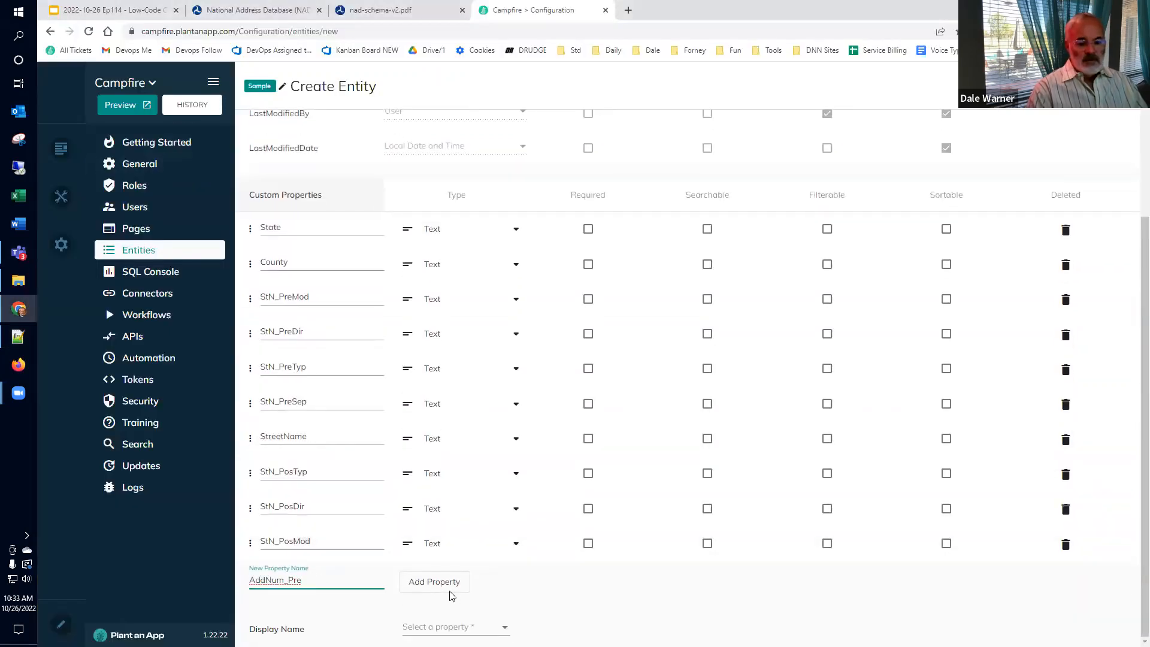
pyautogui.click(449, 590)
pyautogui.hotkey('alt', 'Tab')
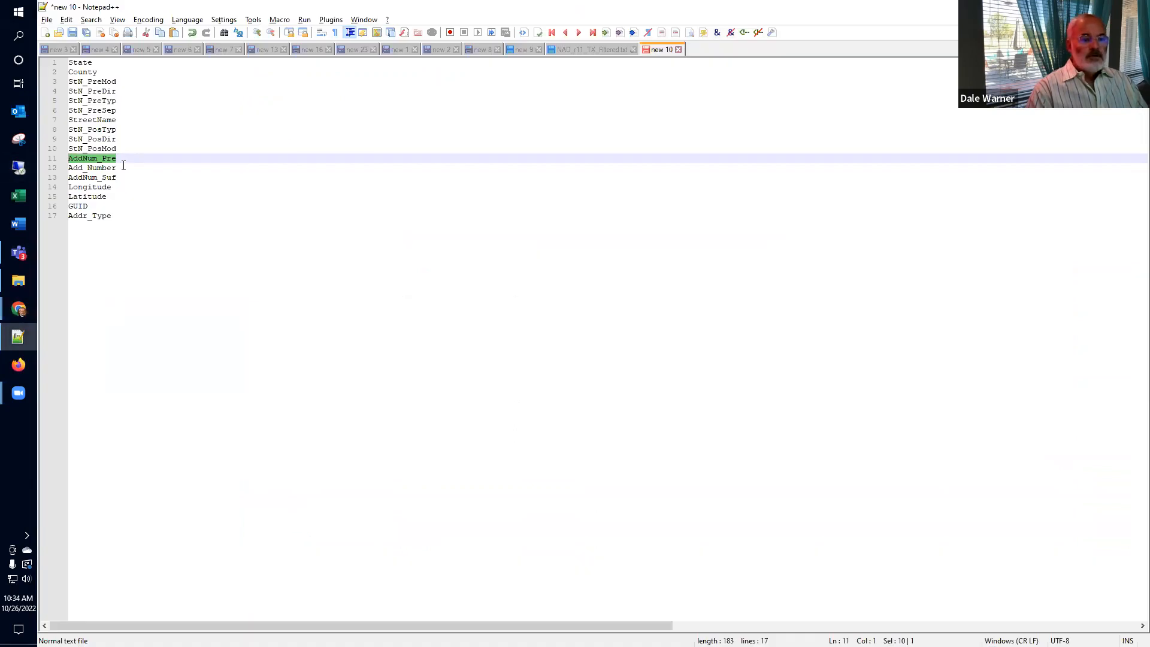
pyautogui.click(124, 167)
# Step: Add Add_Number and AddNum_Suf as custom text properties
pyautogui.doubleClick(124, 167)
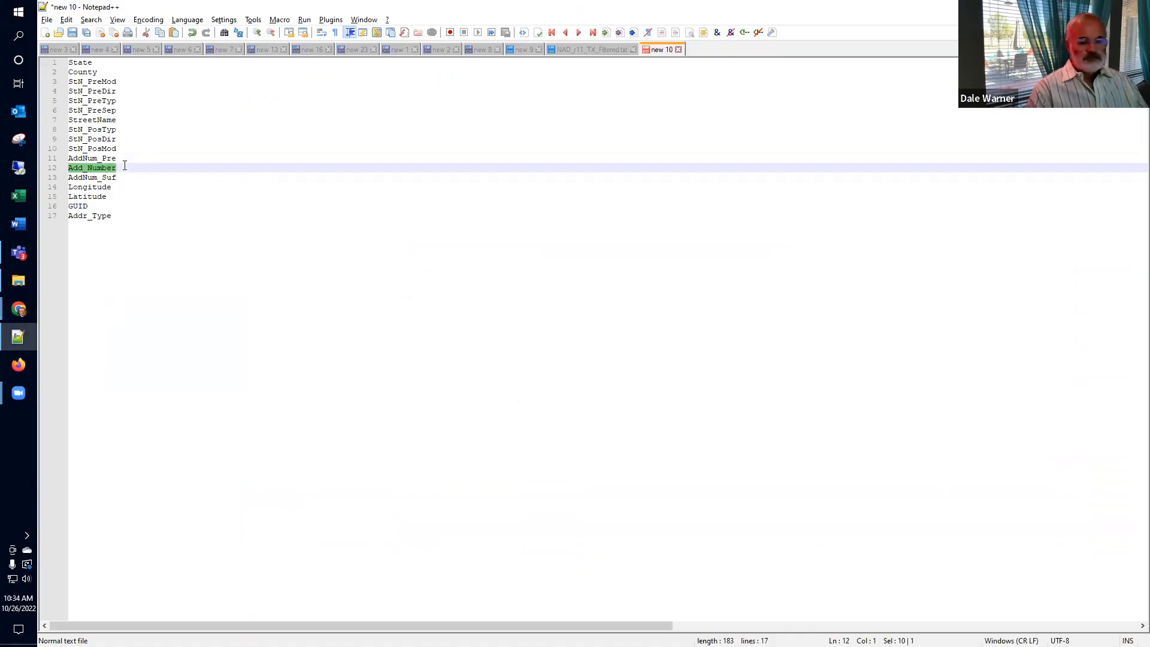
pyautogui.hotkey('alt', 'Tab')
pyautogui.click(271, 615)
pyautogui.hotkey('ctrl', 'v')
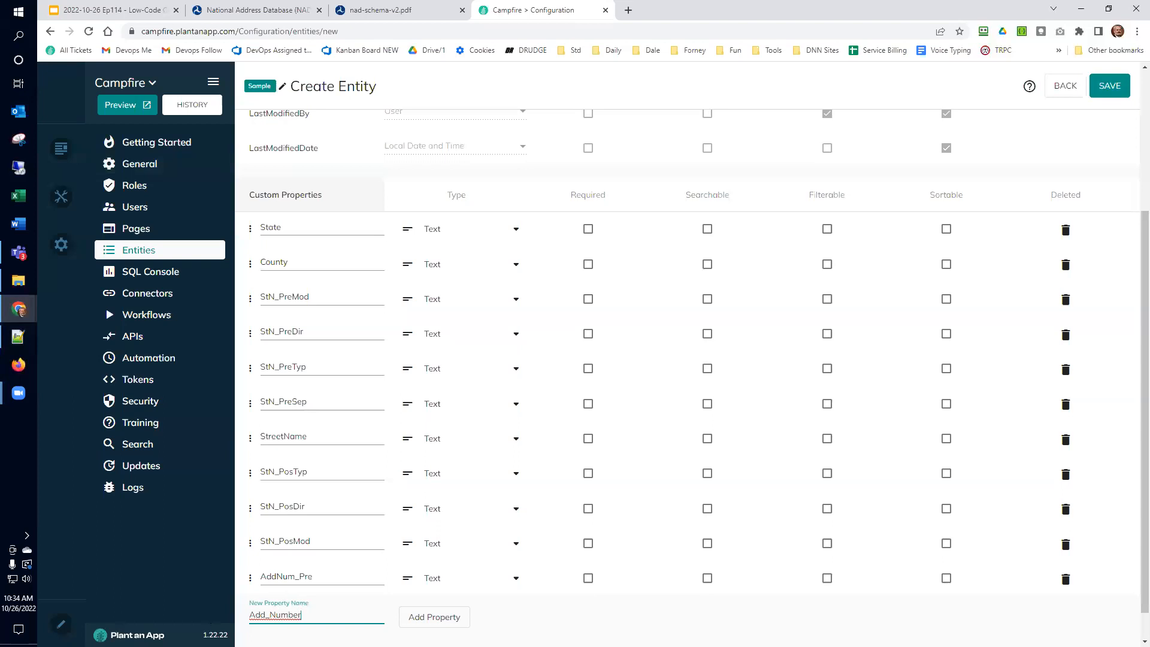
pyautogui.click(434, 617)
pyautogui.hotkey('alt', 'Tab')
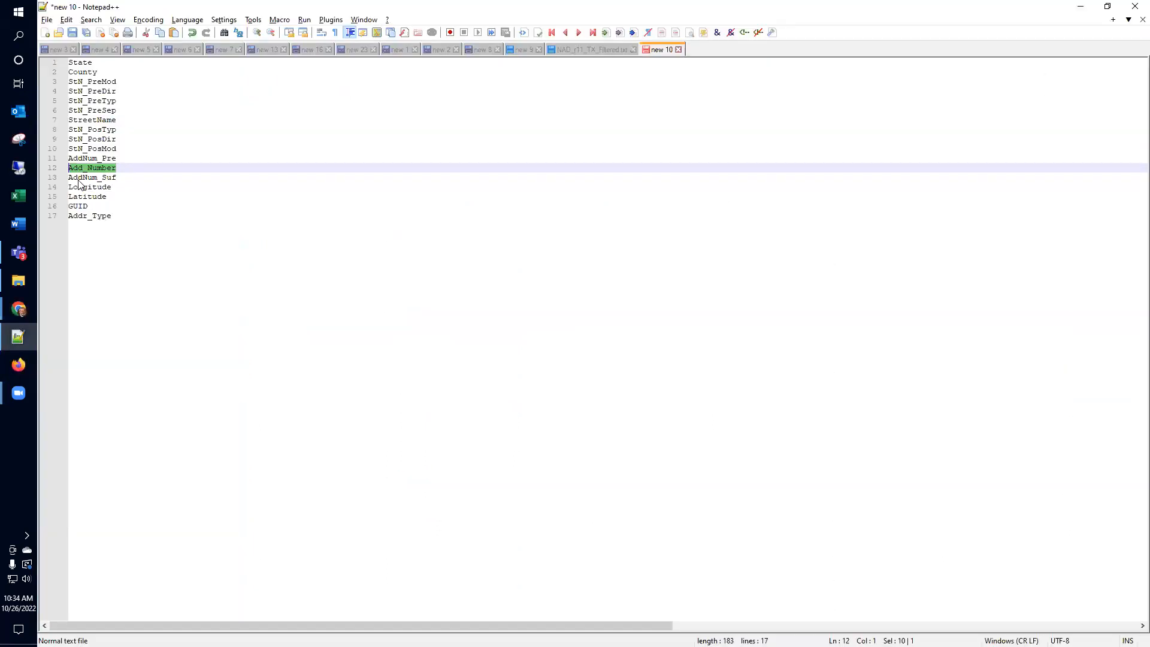
pyautogui.click(117, 180)
pyautogui.hotkey('shift', 'Home')
pyautogui.hotkey('alt', 'Tab')
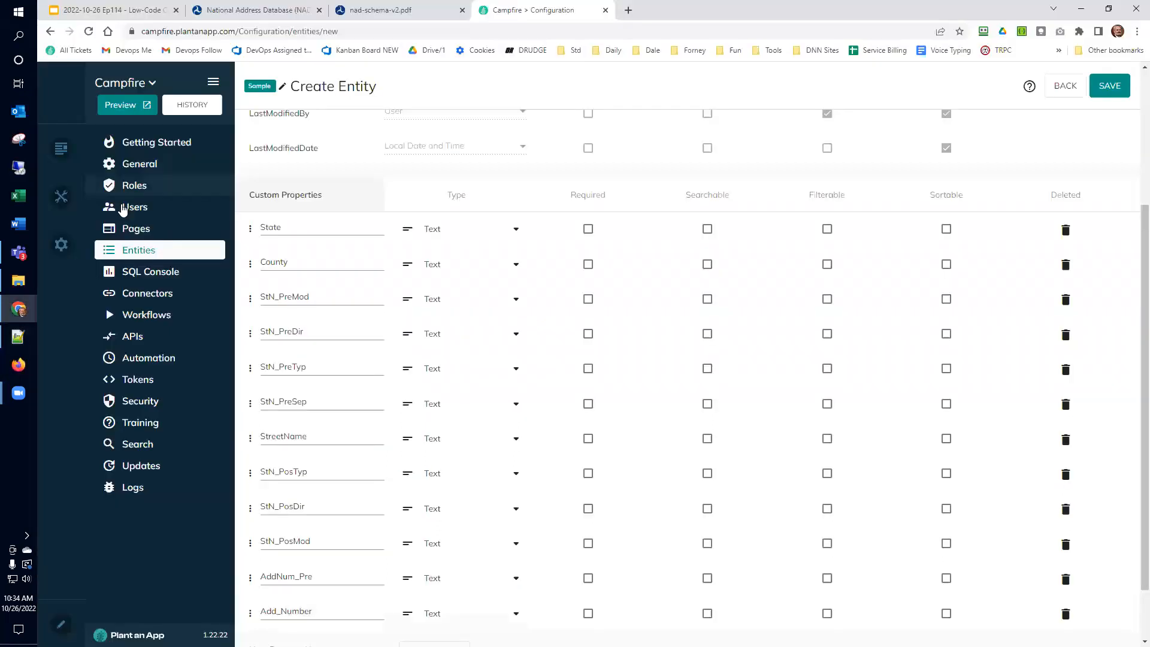
pyautogui.scroll(-2, 352, 569)
pyautogui.click(328, 579)
pyautogui.hotkey('ctrl', 'v')
pyautogui.click(440, 584)
# Step: Add Longitude and Latitude as custom text properties
pyautogui.hotkey('alt', 'Tab')
pyautogui.click(131, 190)
pyautogui.hotkey('shift', 'Home')
pyautogui.hotkey('alt', 'Tab')
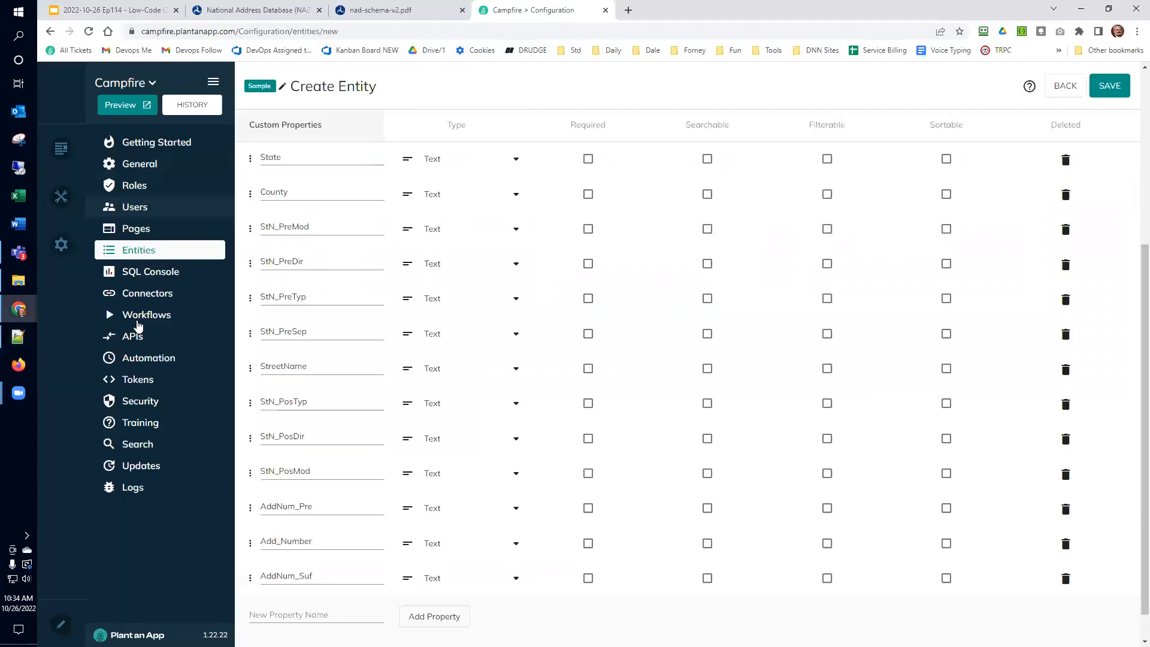
pyautogui.click(268, 617)
pyautogui.hotkey('ctrl', 'v')
pyautogui.click(419, 617)
pyautogui.hotkey('alt', 'Tab')
pyautogui.click(121, 196)
pyautogui.hotkey('shift', 'Home')
pyautogui.hotkey('alt', 'Tab')
pyautogui.scroll(-2, 326, 534)
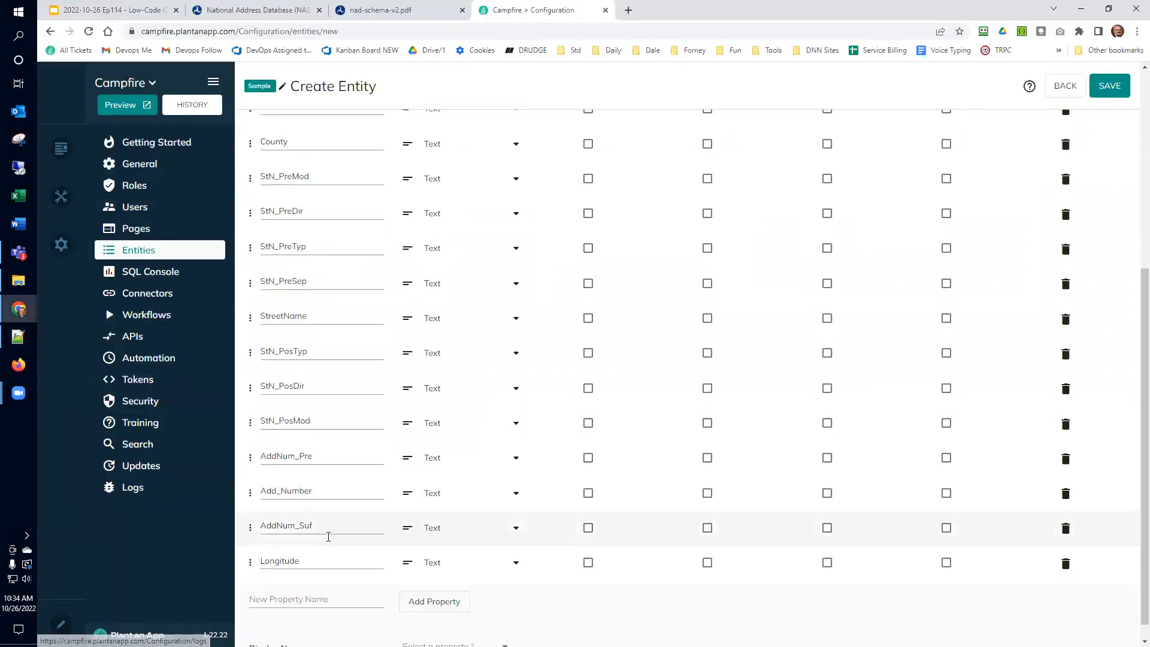
pyautogui.click(288, 580)
pyautogui.hotkey('ctrl', 'v')
pyautogui.click(426, 587)
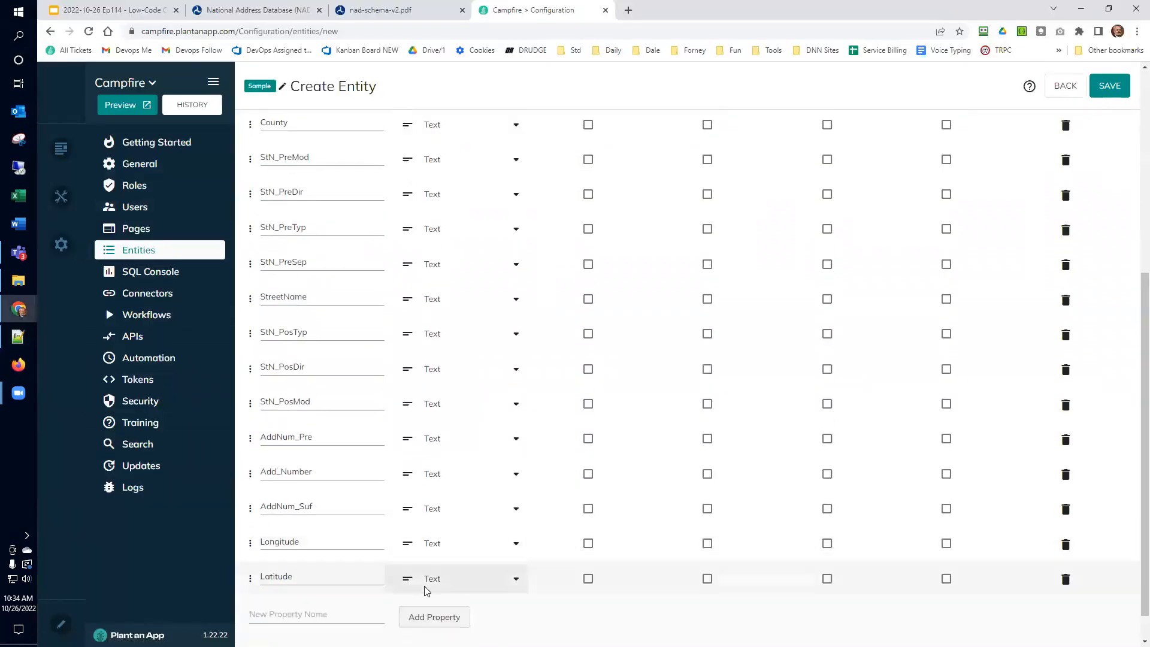
# Step: Add GUID and Addr_Type as the final custom text properties
pyautogui.hotkey('alt', 'Tab')
pyautogui.click(94, 212)
pyautogui.click(95, 200)
pyautogui.hotkey('shift', 'Home')
pyautogui.hotkey('alt', 'Tab')
pyautogui.scroll(-1, 314, 579)
pyautogui.click(314, 580)
pyautogui.click(424, 584)
pyautogui.hotkey('alt', 'Tab')
pyautogui.click(112, 217)
pyautogui.hotkey('shift', 'Home')
pyautogui.hotkey('ctrl', 'c')
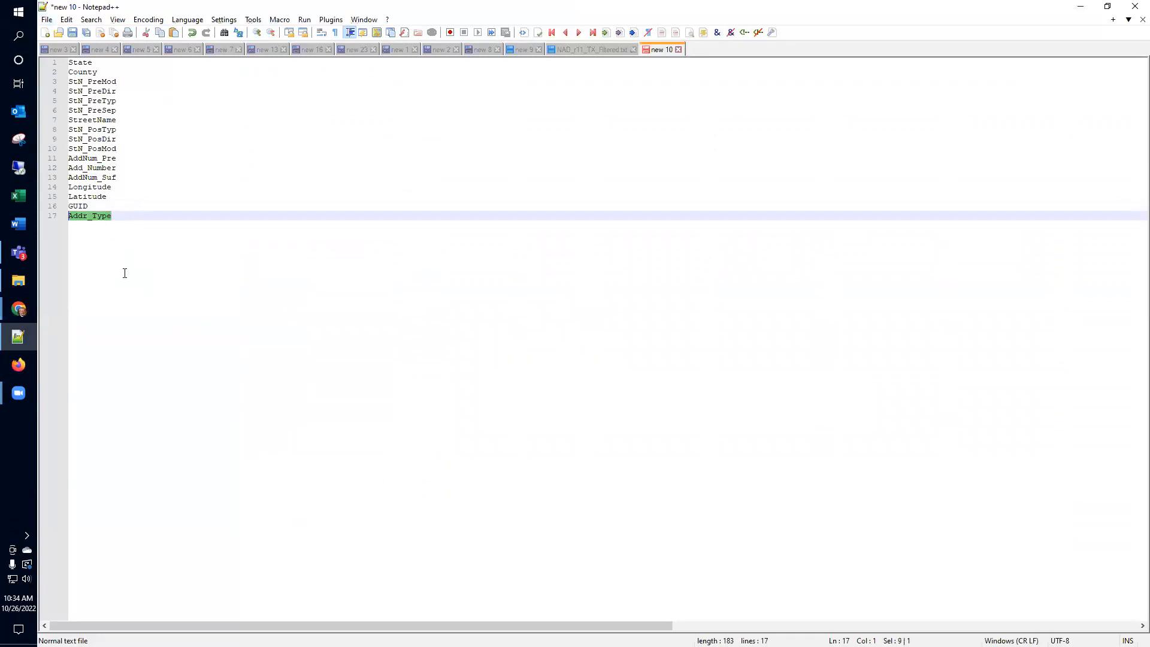
pyautogui.hotkey('alt', 'Tab')
pyautogui.click(285, 614)
pyautogui.hotkey('ctrl', 'v')
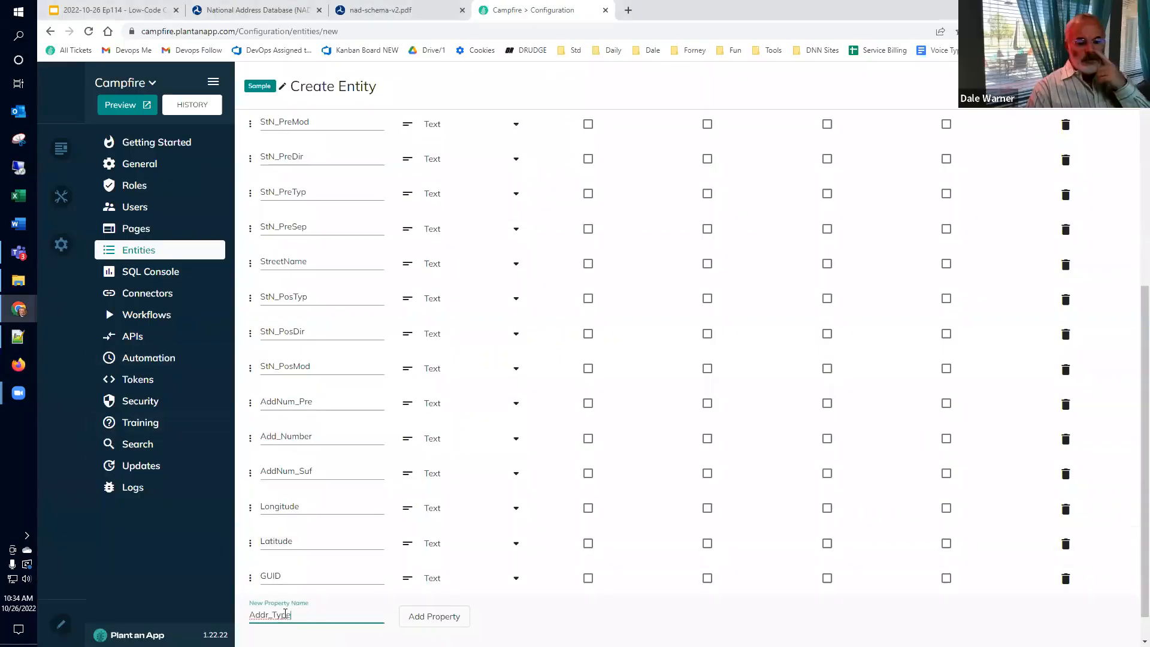
pyautogui.click(428, 623)
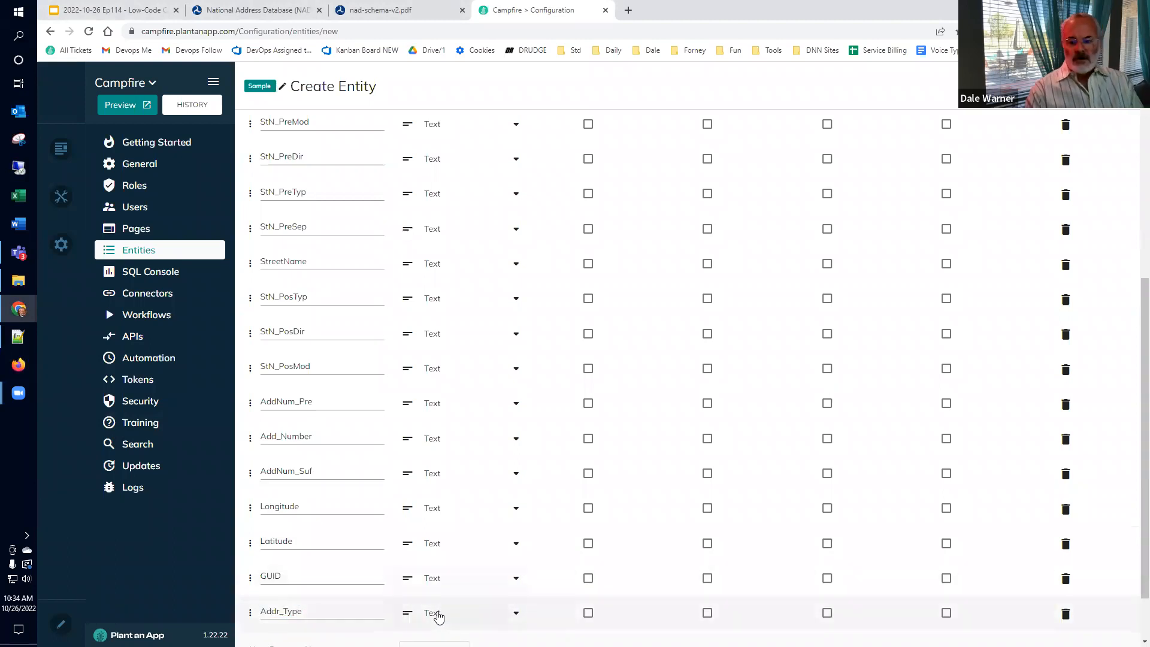
pyautogui.scroll(-2, 437, 614)
# Step: Choose Add_Number from the property list as the NAD entity's display name
pyautogui.moveTo(456, 627)
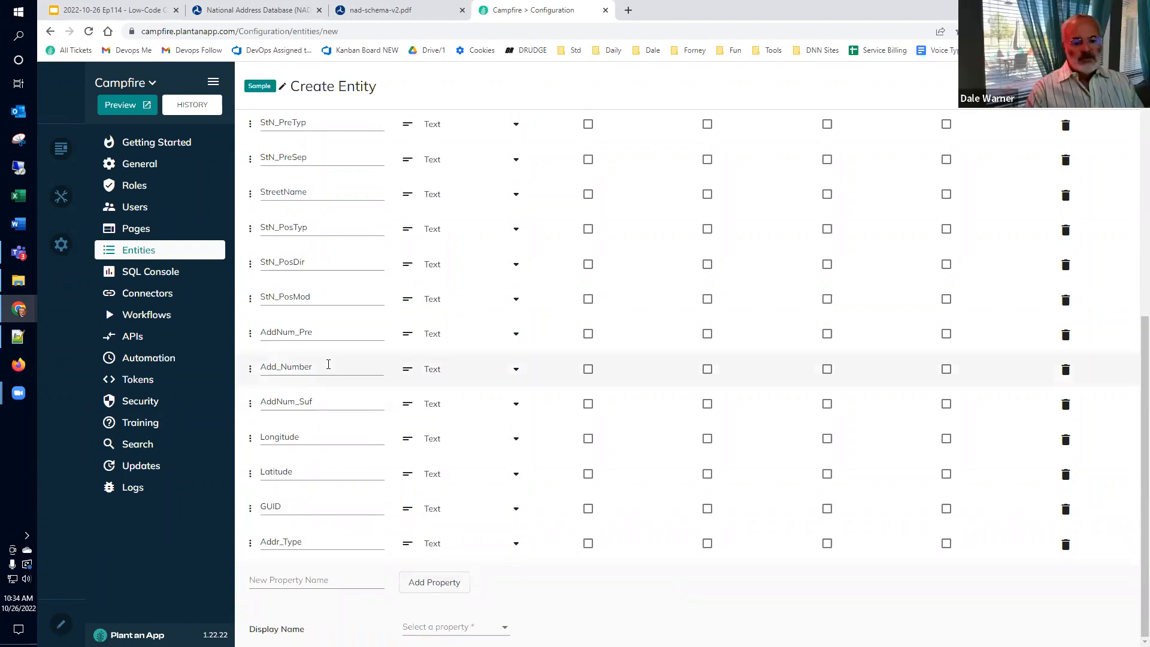
pyautogui.click(417, 625)
pyautogui.scroll(-3, 418, 611)
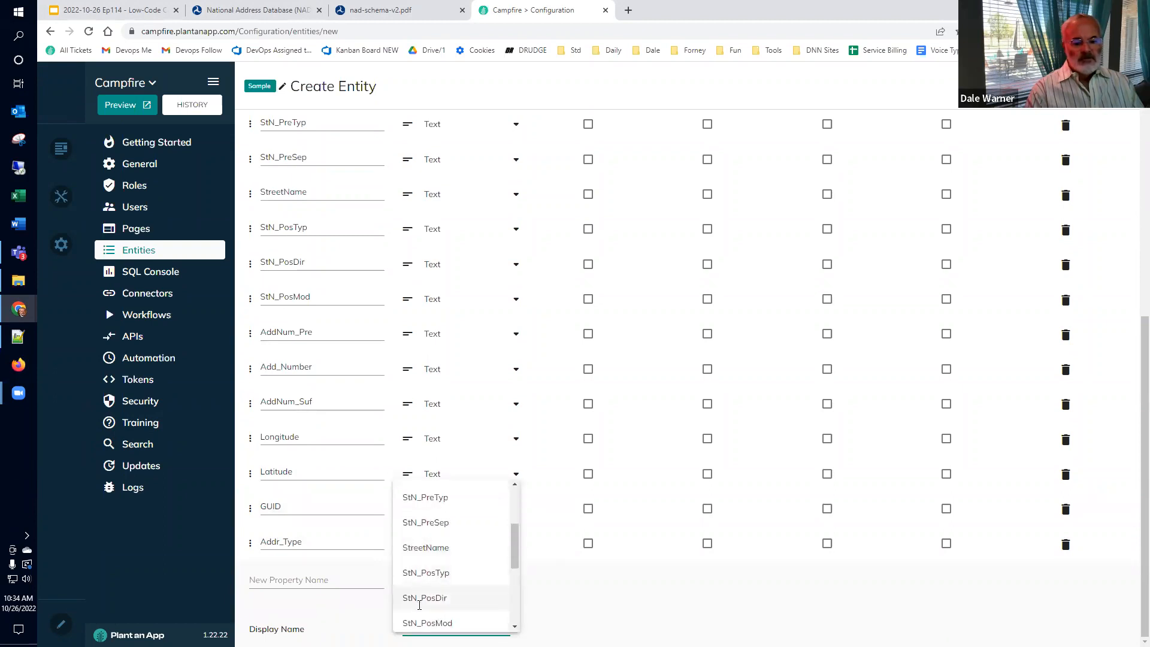
pyautogui.scroll(1, 420, 603)
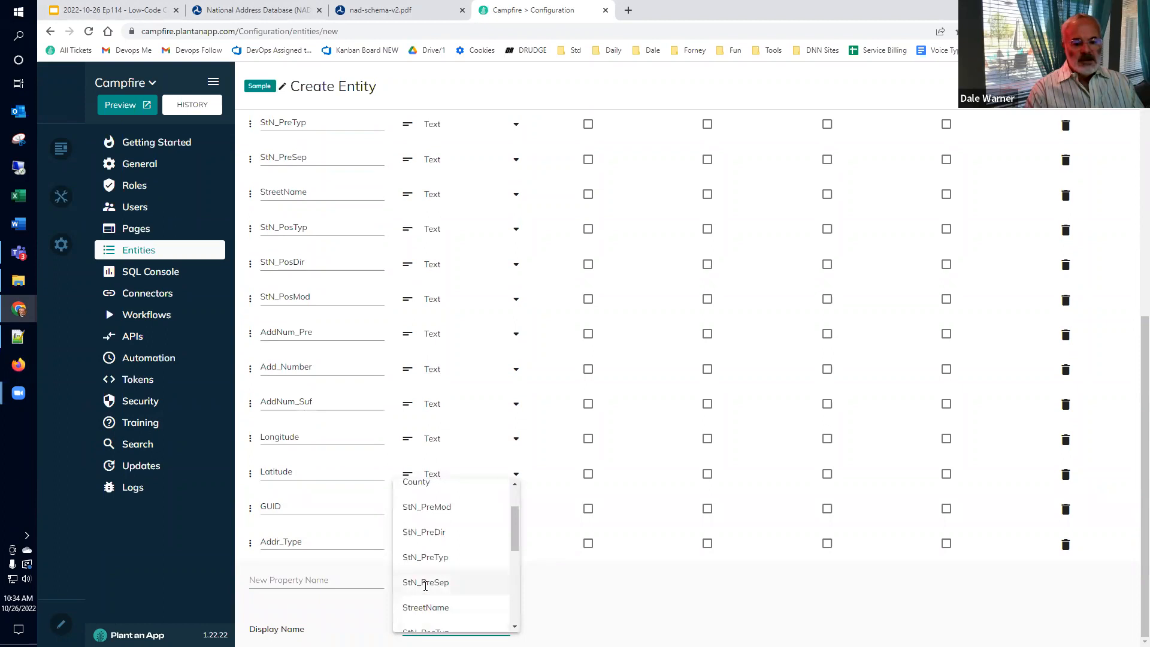
pyautogui.scroll(-1, 427, 584)
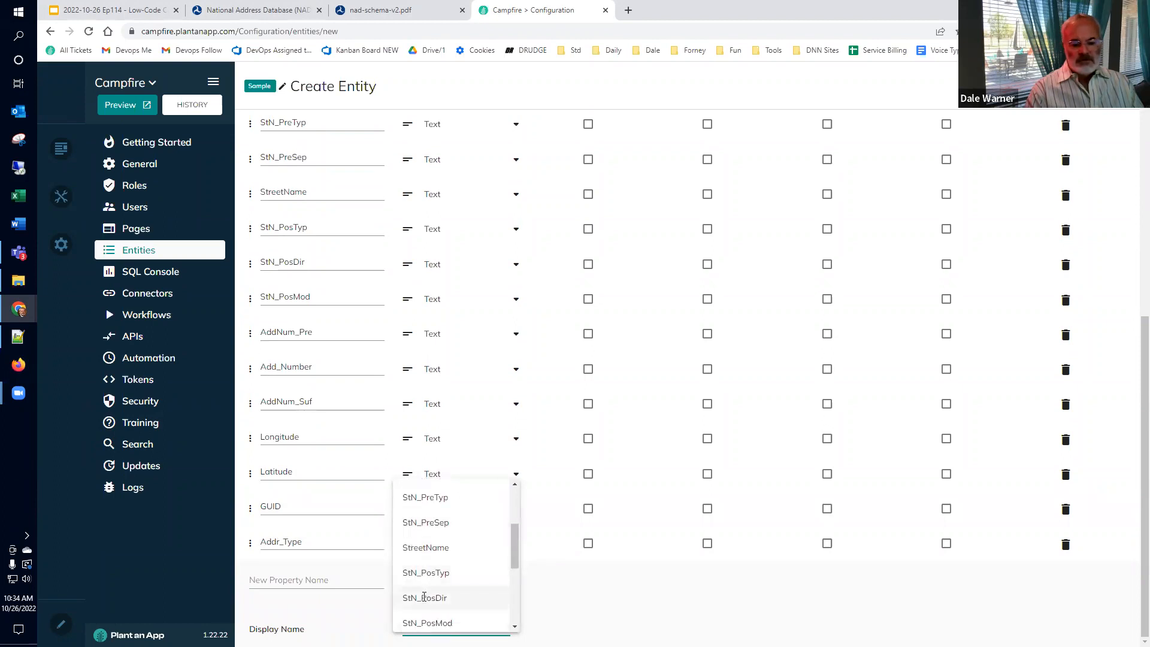
pyautogui.scroll(-3, 425, 598)
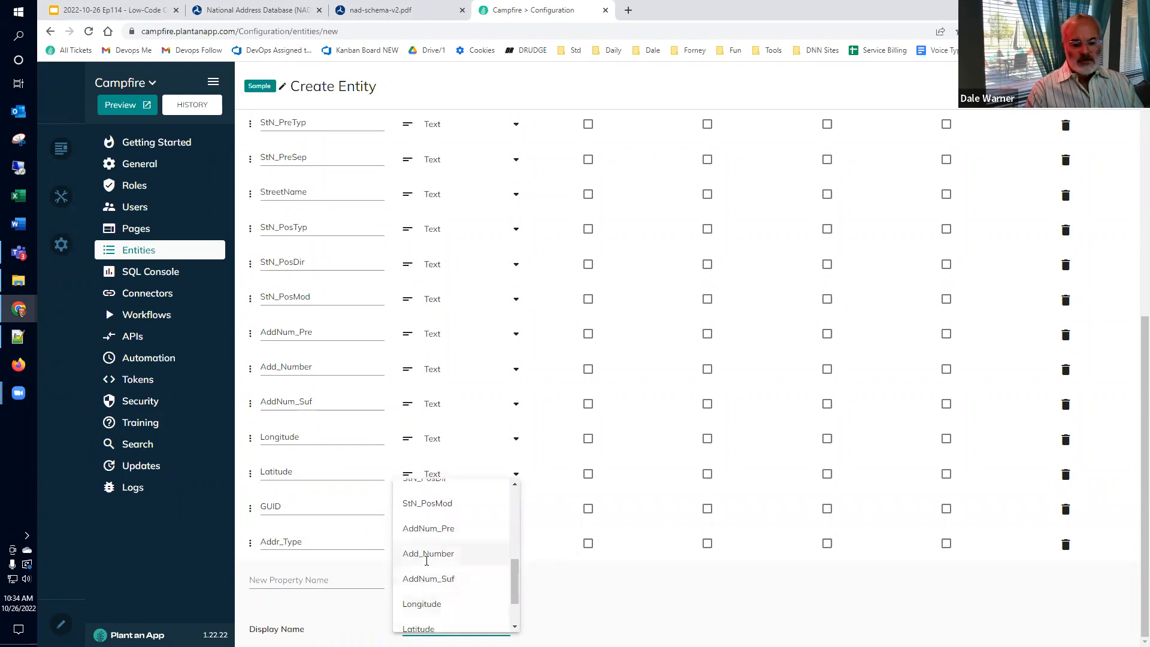
pyautogui.click(427, 557)
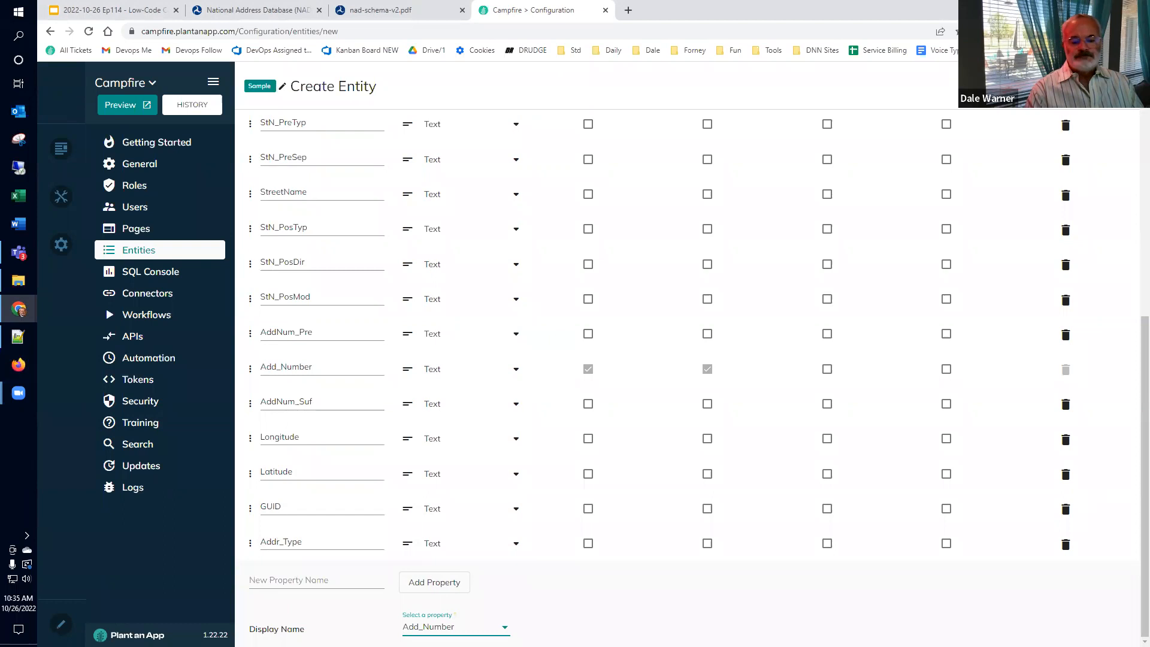
# Step: Mark State, County and StN_PreMod through StN_PosDir as Sortable
pyautogui.scroll(6, 689, 372)
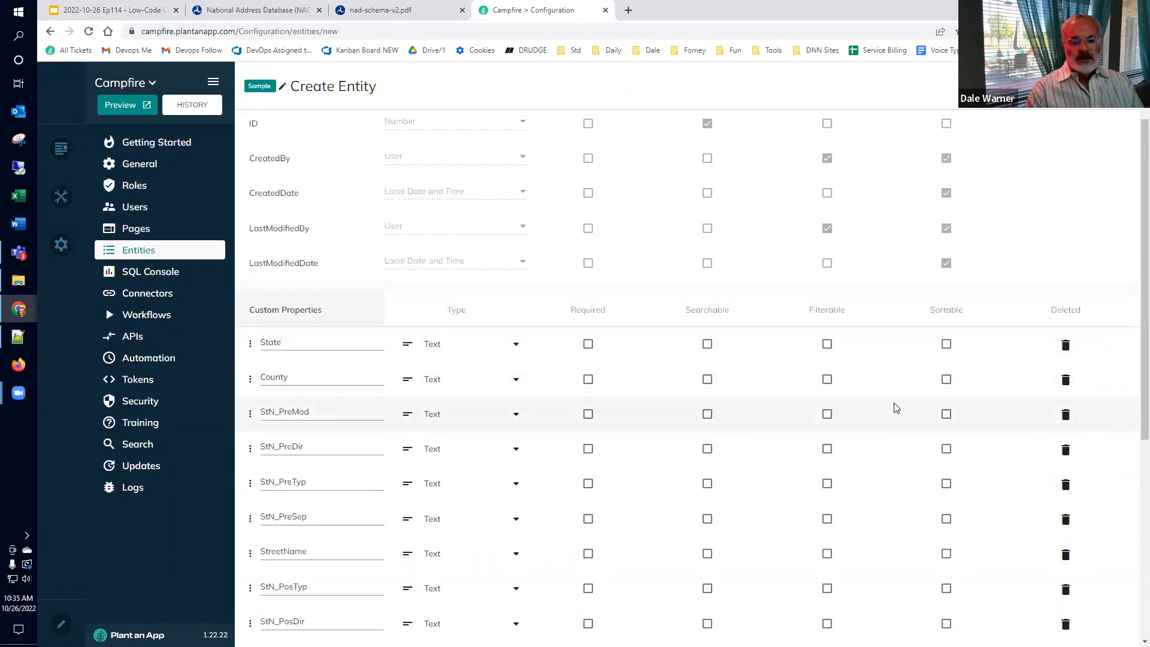
pyautogui.scroll(-2, 899, 386)
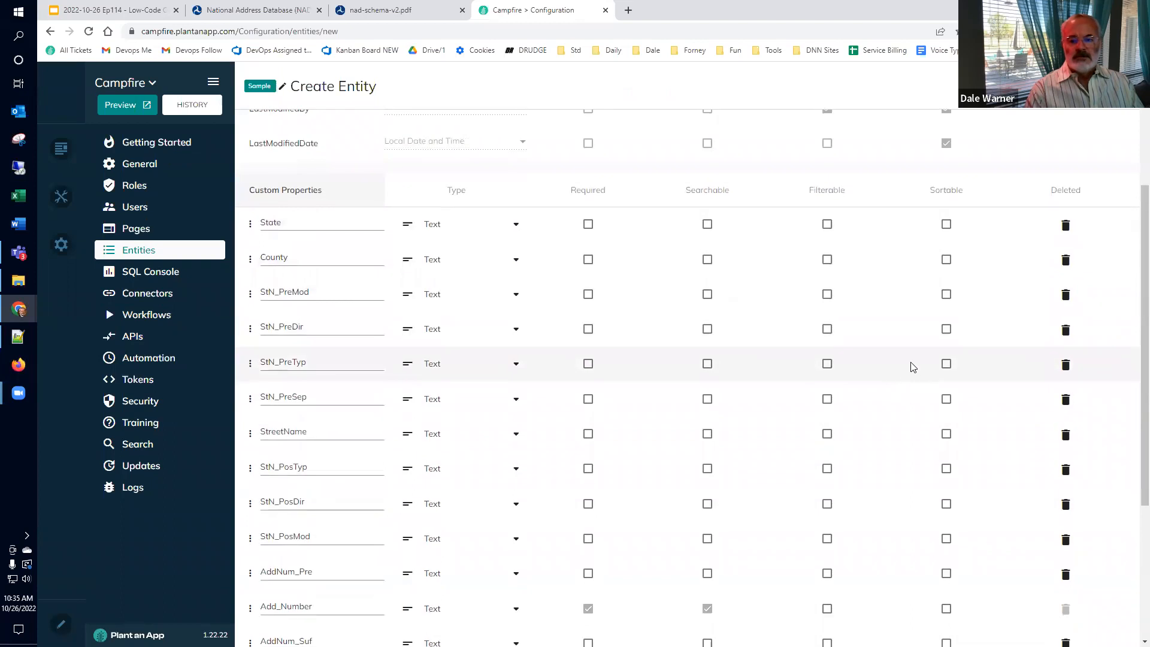
pyautogui.click(947, 224)
pyautogui.click(946, 259)
pyautogui.click(946, 294)
pyautogui.click(947, 329)
pyautogui.click(946, 364)
pyautogui.click(947, 399)
pyautogui.click(947, 434)
pyautogui.click(946, 469)
pyautogui.click(947, 504)
# Step: Mark StN_PosMod, the address-number fields, Longitude, Latitude, GUID and Addr_Type as Sortable
pyautogui.scroll(-4, 931, 482)
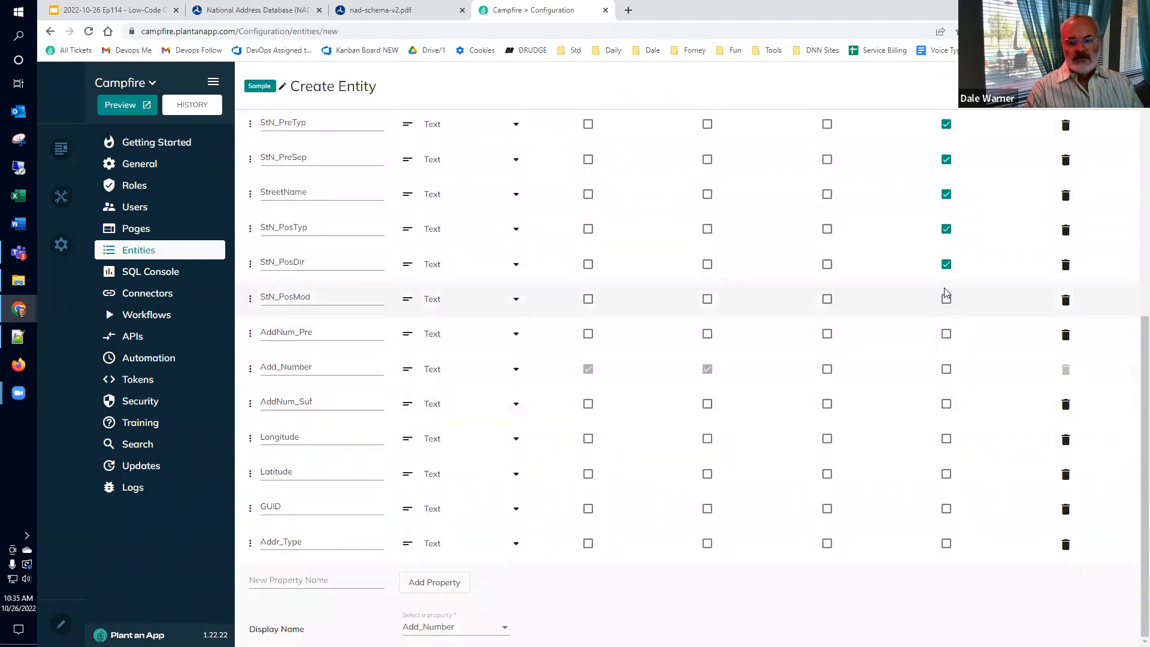
pyautogui.click(947, 299)
pyautogui.click(947, 334)
pyautogui.click(947, 369)
pyautogui.click(947, 404)
pyautogui.click(948, 439)
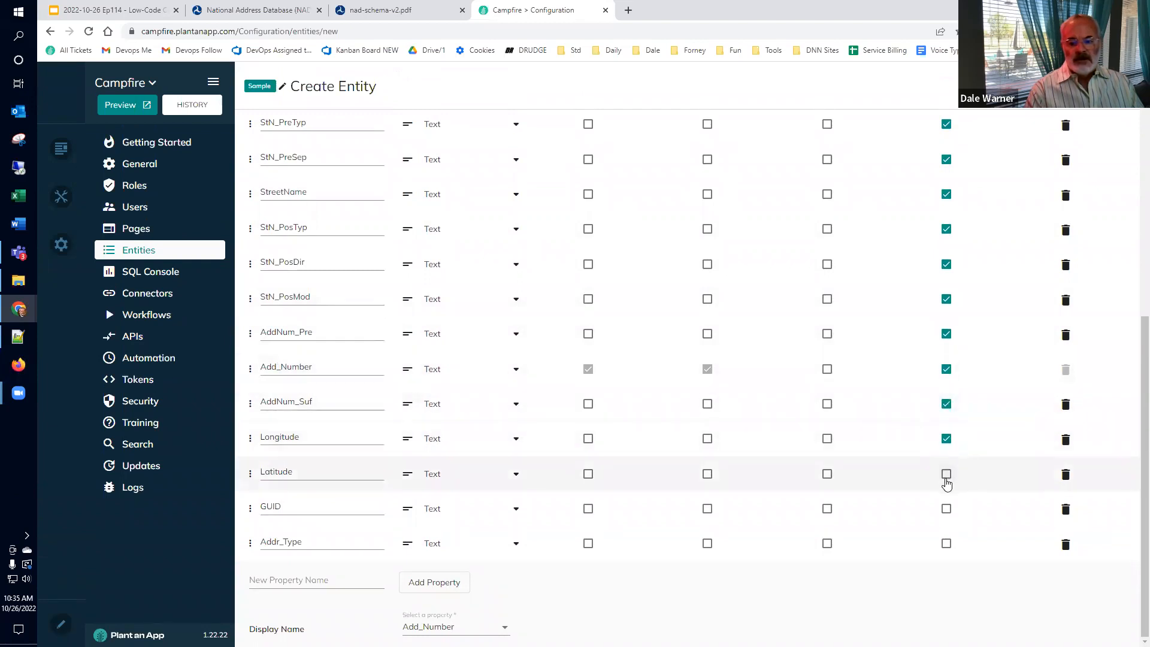
pyautogui.click(946, 474)
pyautogui.click(946, 508)
pyautogui.click(946, 544)
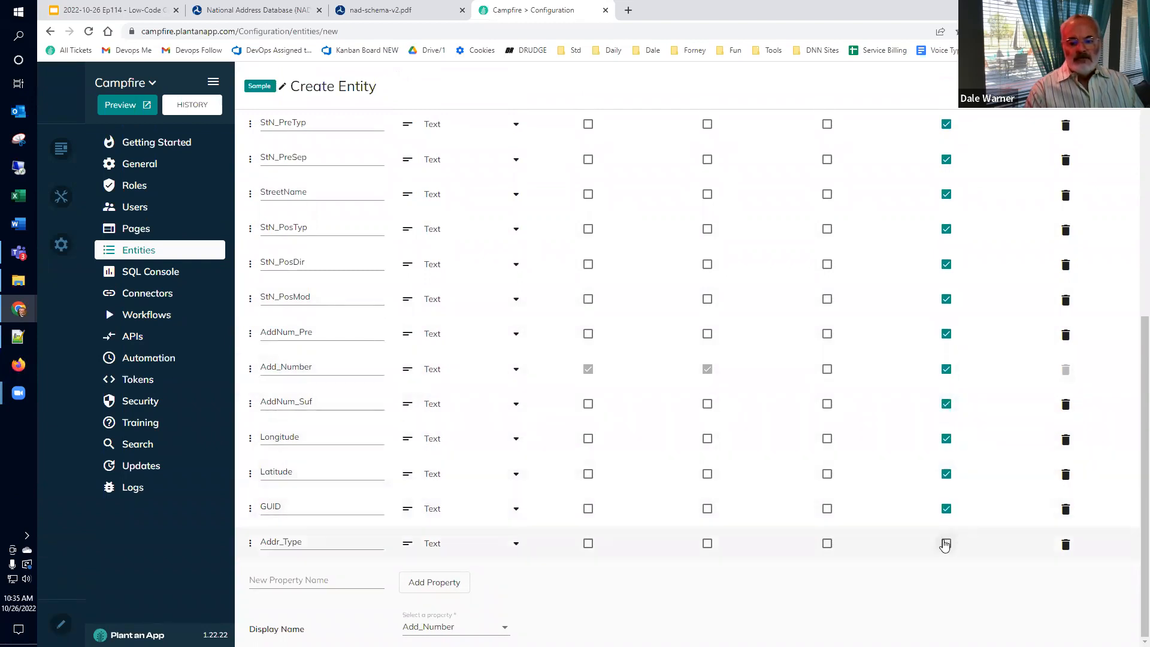
pyautogui.scroll(7, 710, 302)
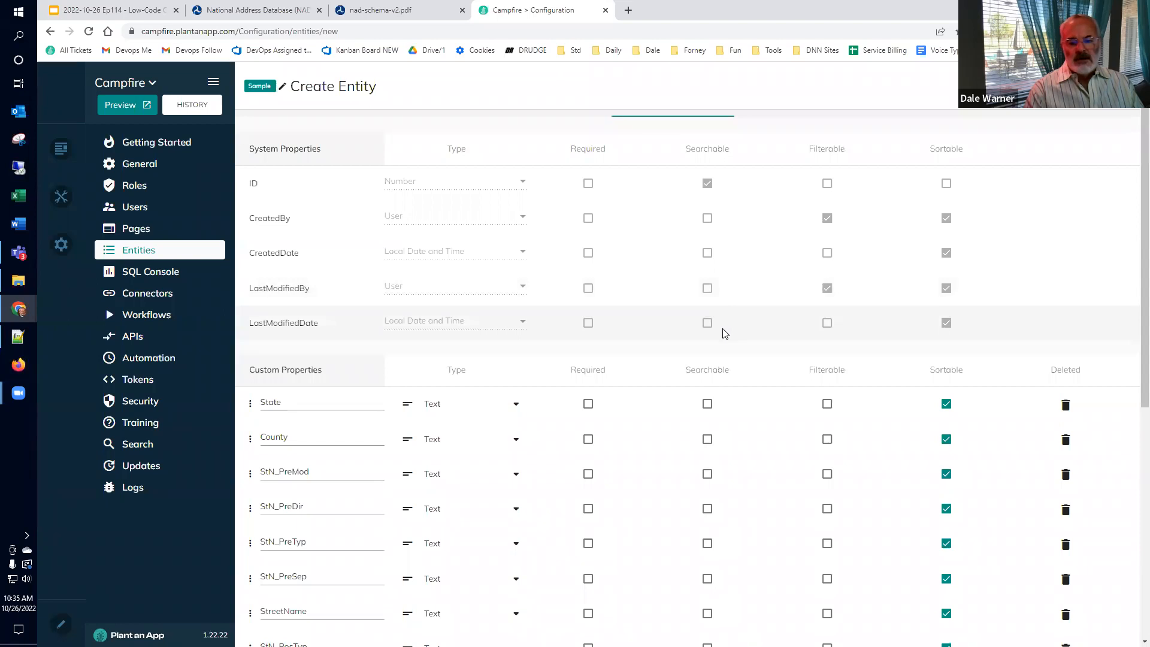
# Step: Mark State, County, the StN_Pre fields, StreetName and StN_PosTyp as Searchable
pyautogui.scroll(-2, 725, 334)
pyautogui.click(709, 286)
pyautogui.click(708, 320)
pyautogui.click(709, 355)
pyautogui.click(708, 389)
pyautogui.scroll(-4, 707, 390)
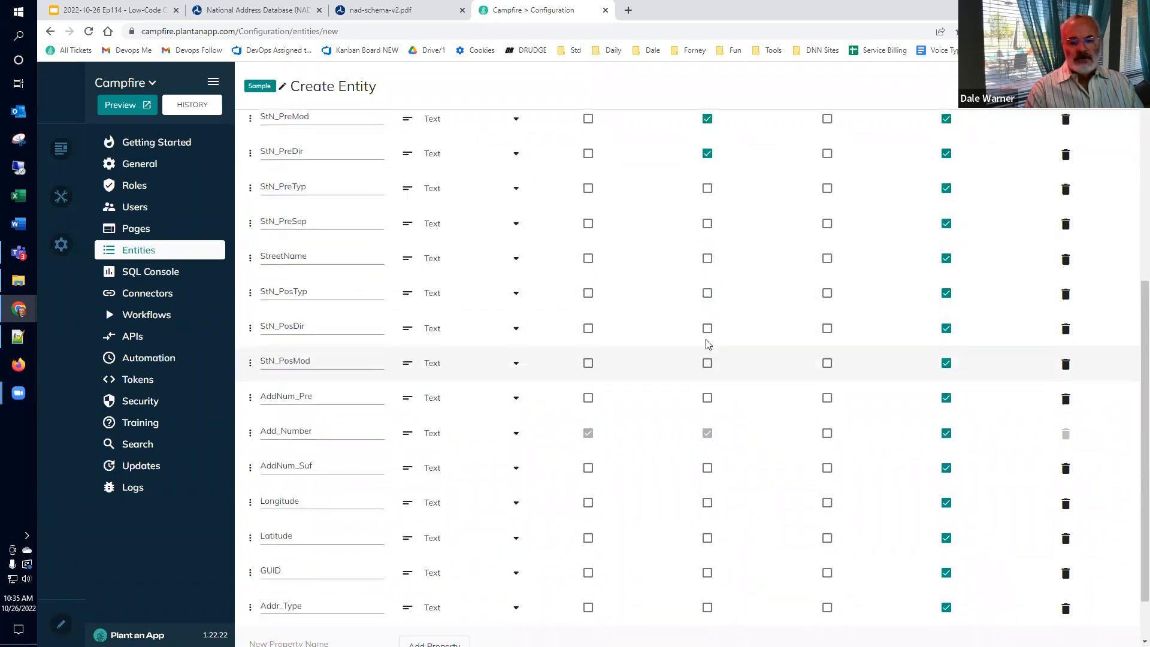
pyautogui.click(709, 220)
pyautogui.click(706, 186)
pyautogui.click(708, 290)
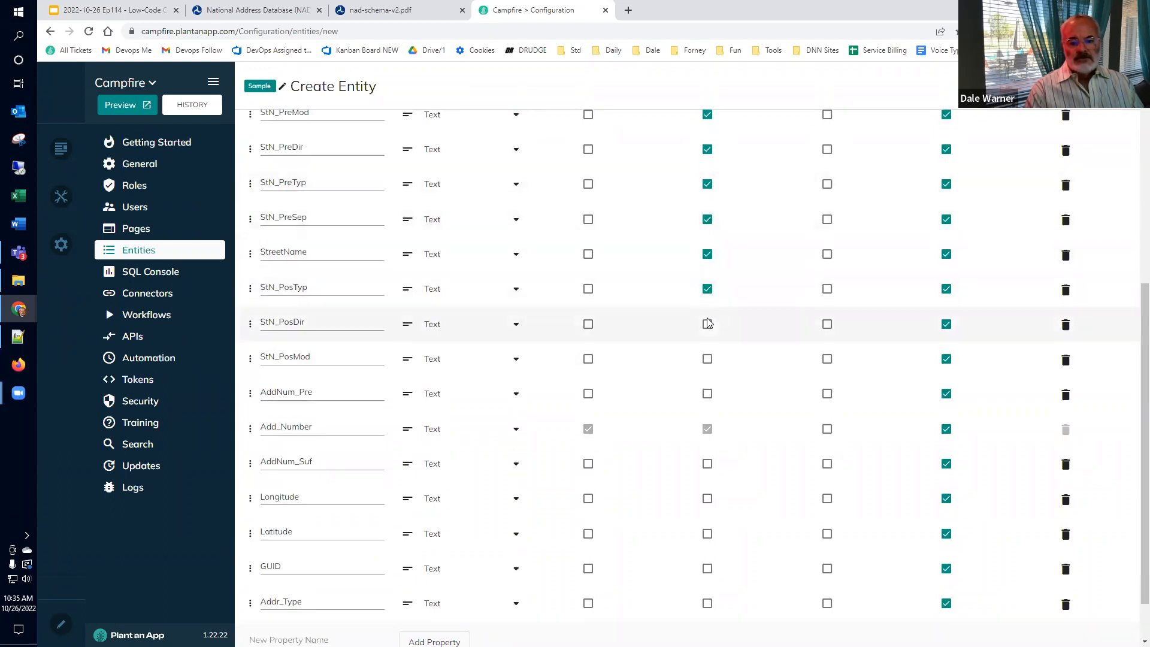
# Step: Mark StN_PosMod, StN_PosDir, AddNum_Pre, AddNum_Suf, Longitude, Latitude and GUID as Searchable
pyautogui.click(707, 360)
pyautogui.click(707, 324)
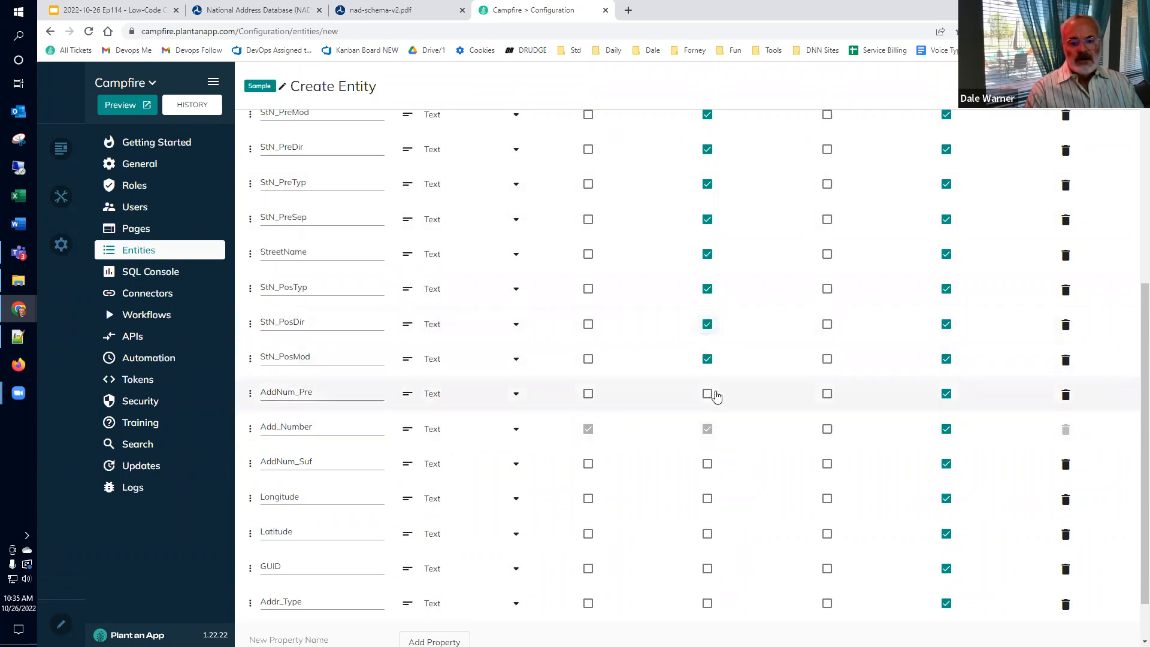
pyautogui.click(707, 393)
pyautogui.scroll(-1, 709, 463)
pyautogui.click(708, 404)
pyautogui.click(708, 437)
pyautogui.click(708, 474)
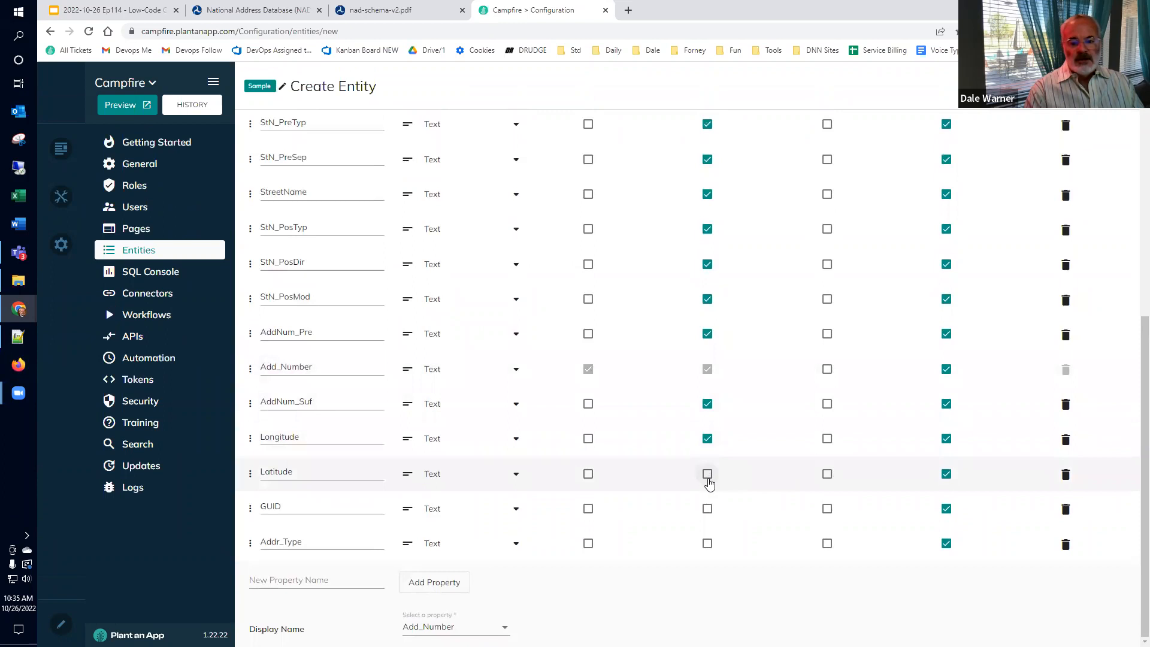
pyautogui.click(708, 509)
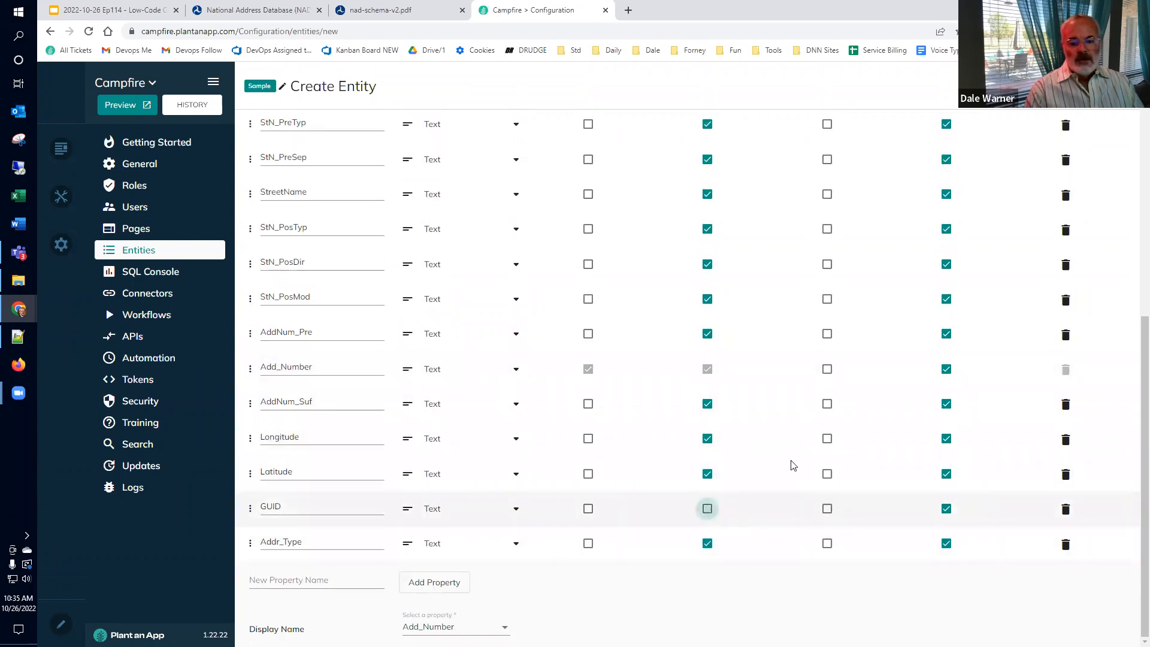
# Step: Make StreetName Filterable and save the NAD entity
pyautogui.scroll(7, 824, 429)
pyautogui.scroll(-4, 820, 398)
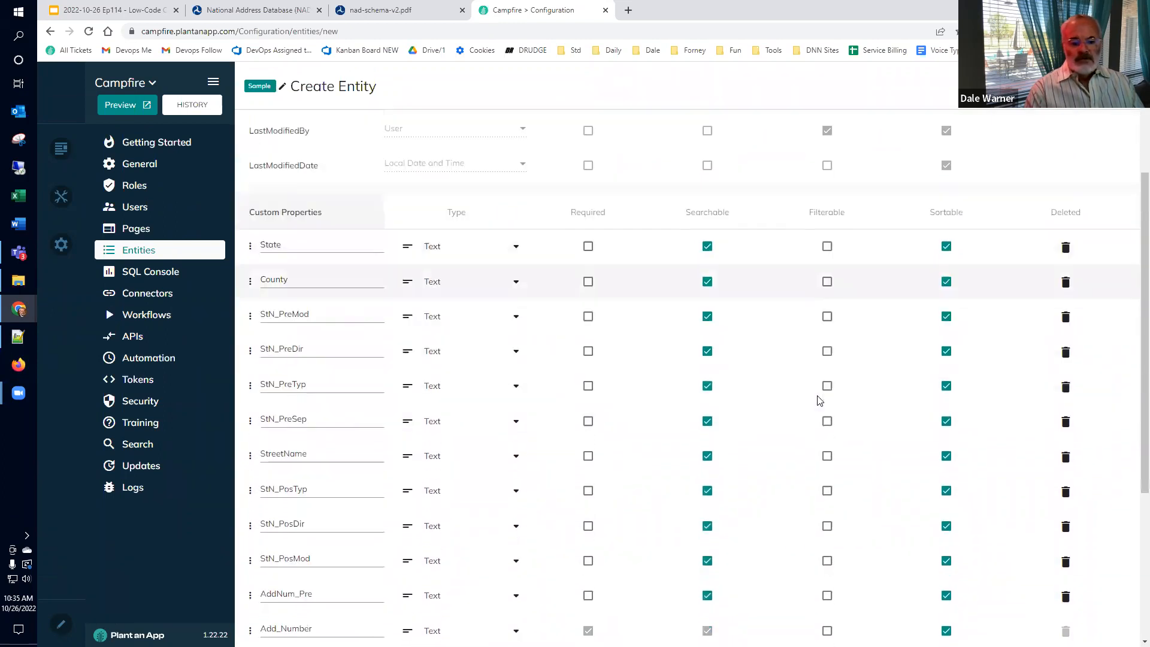
pyautogui.click(828, 402)
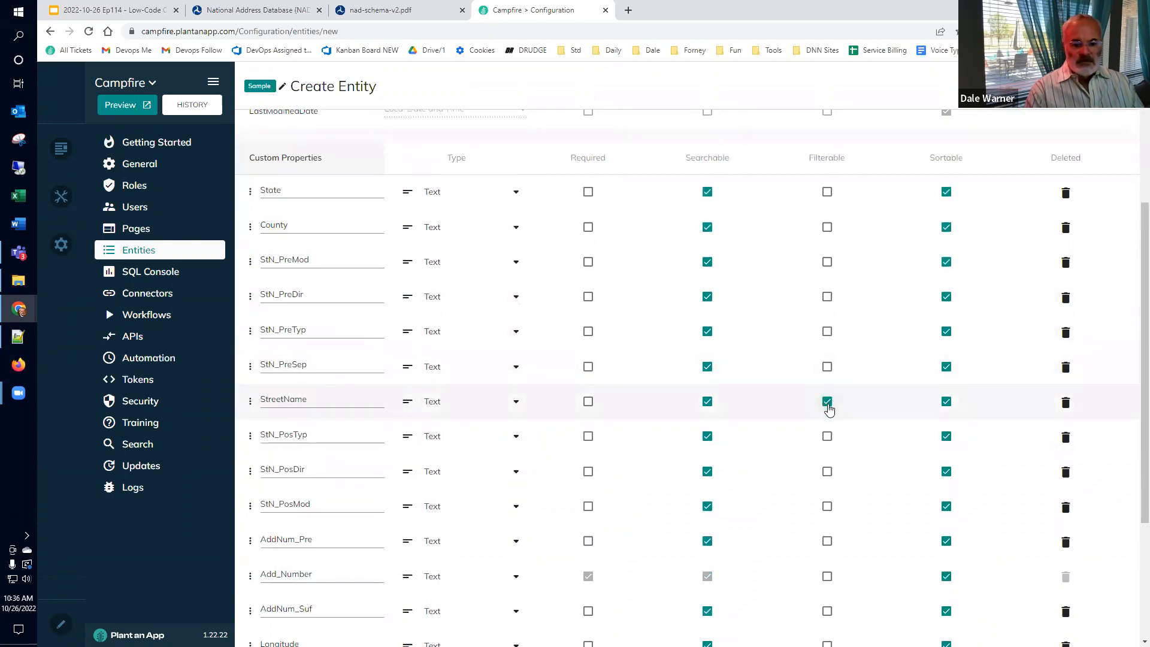
pyautogui.scroll(-3, 831, 413)
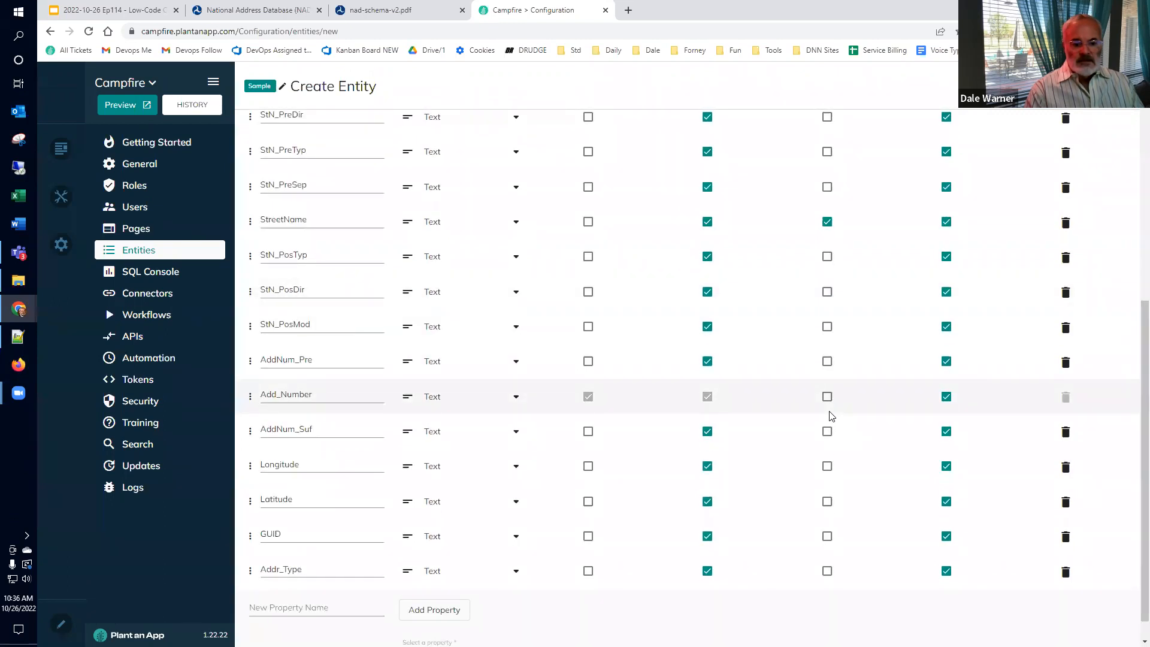
pyautogui.scroll(-1, 832, 419)
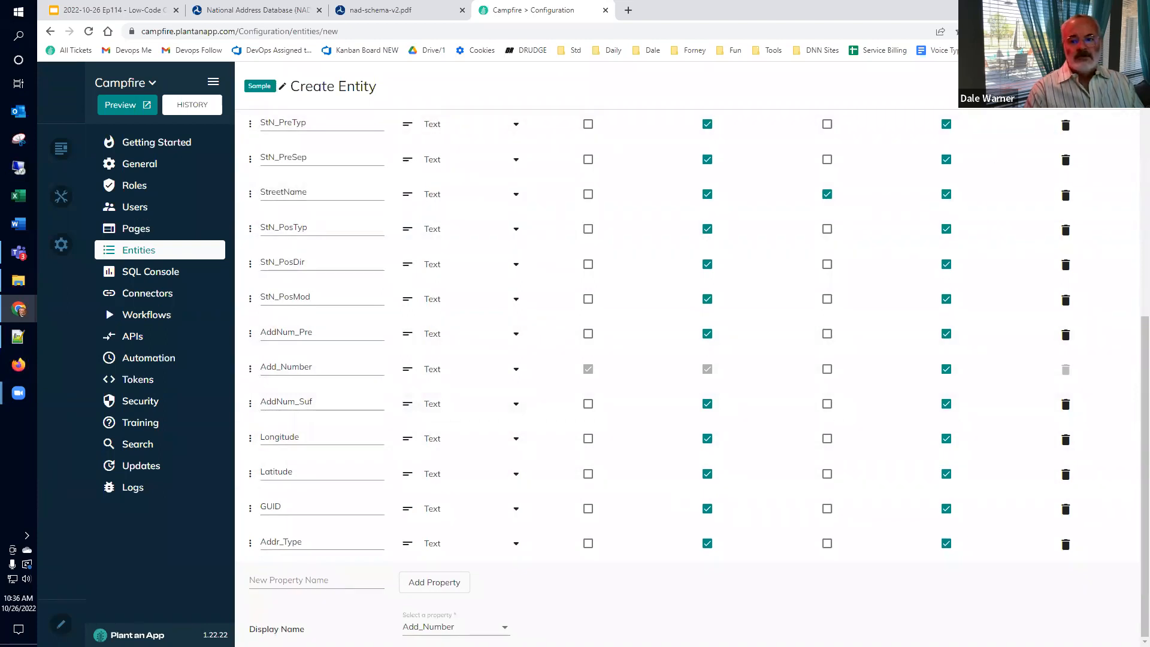
pyautogui.click(1104, 86)
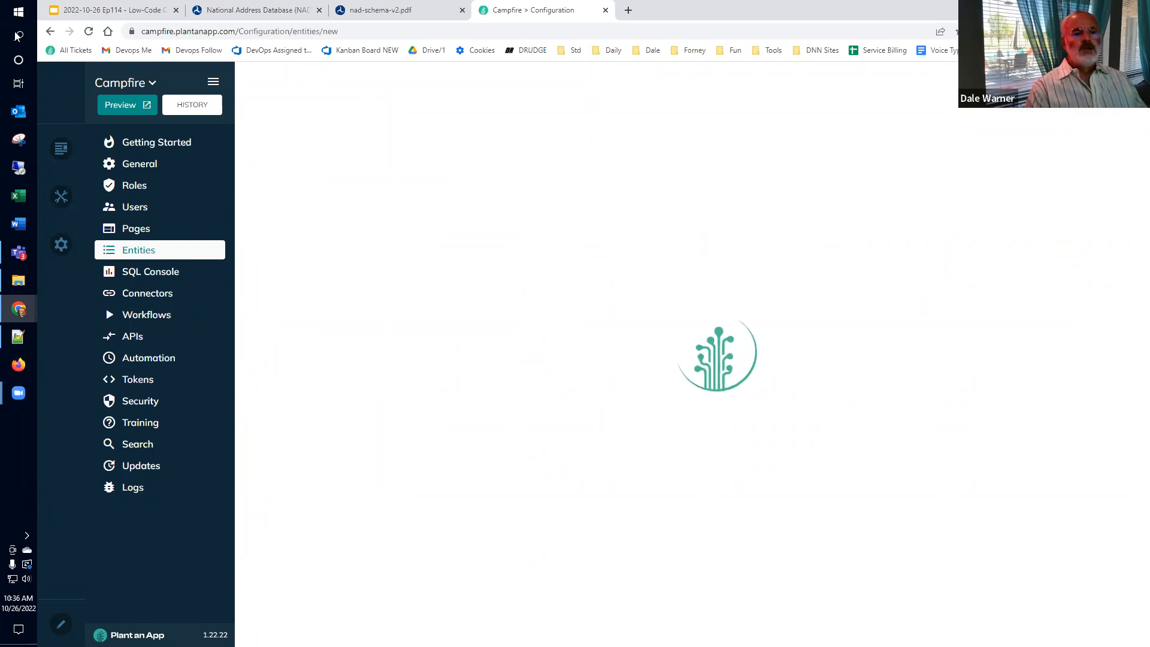
# Step: In the Low-Code Café deck, go to slide 21, 'Importing Text Data'
pyautogui.click(78, 12)
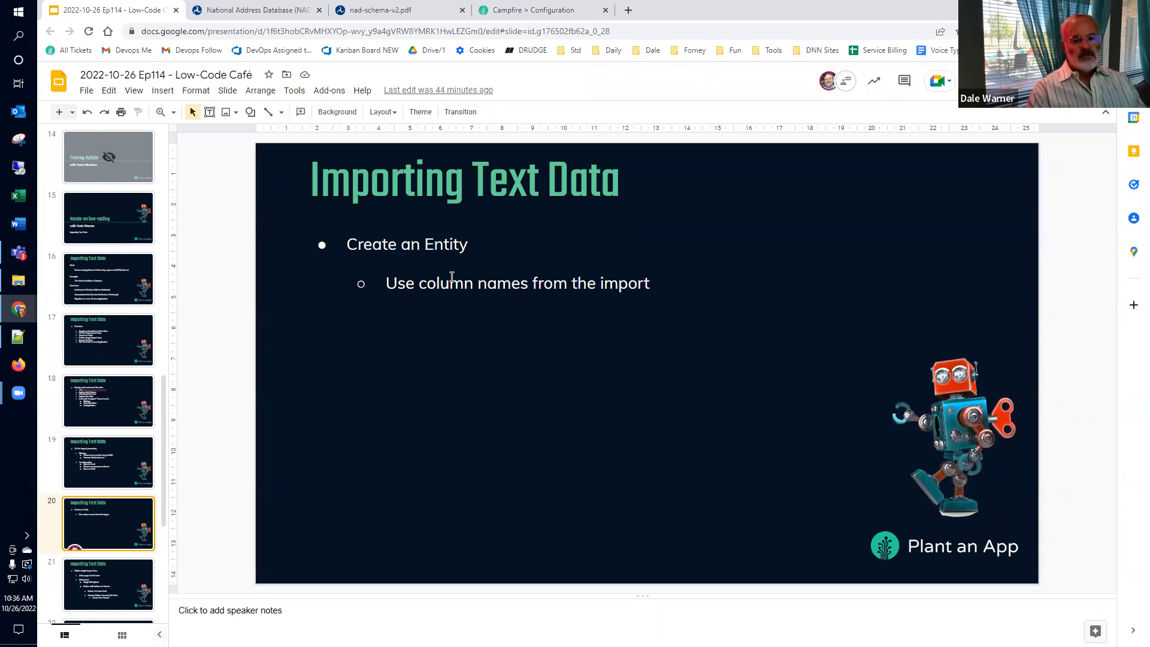
pyautogui.scroll(-3, 52, 420)
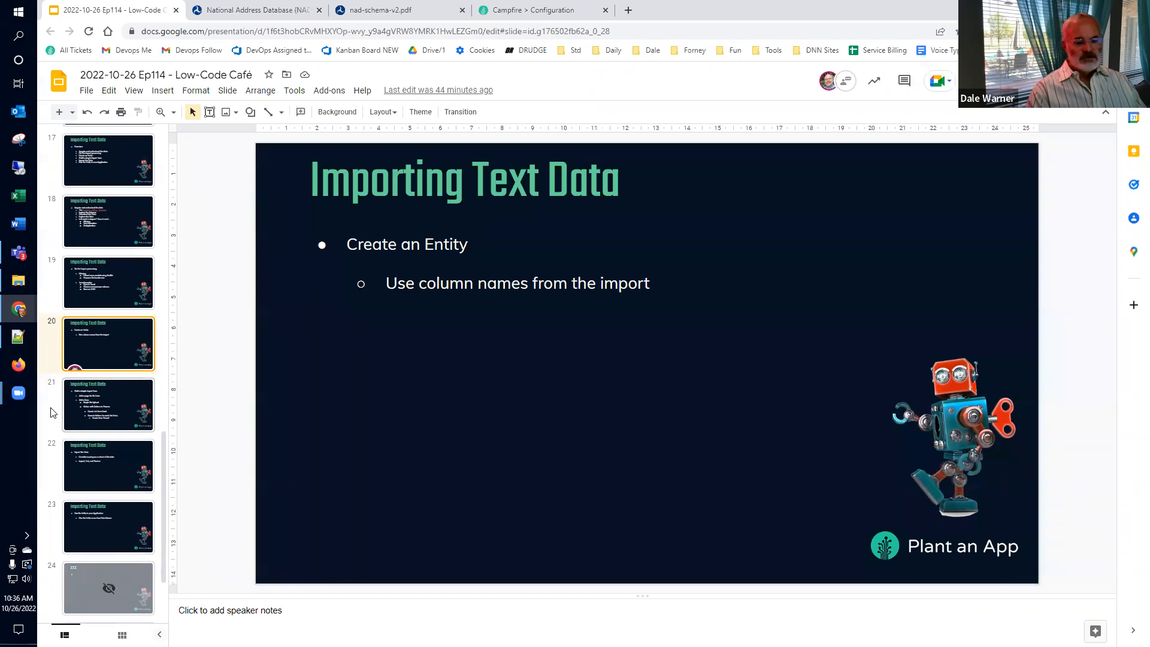
pyautogui.click(51, 412)
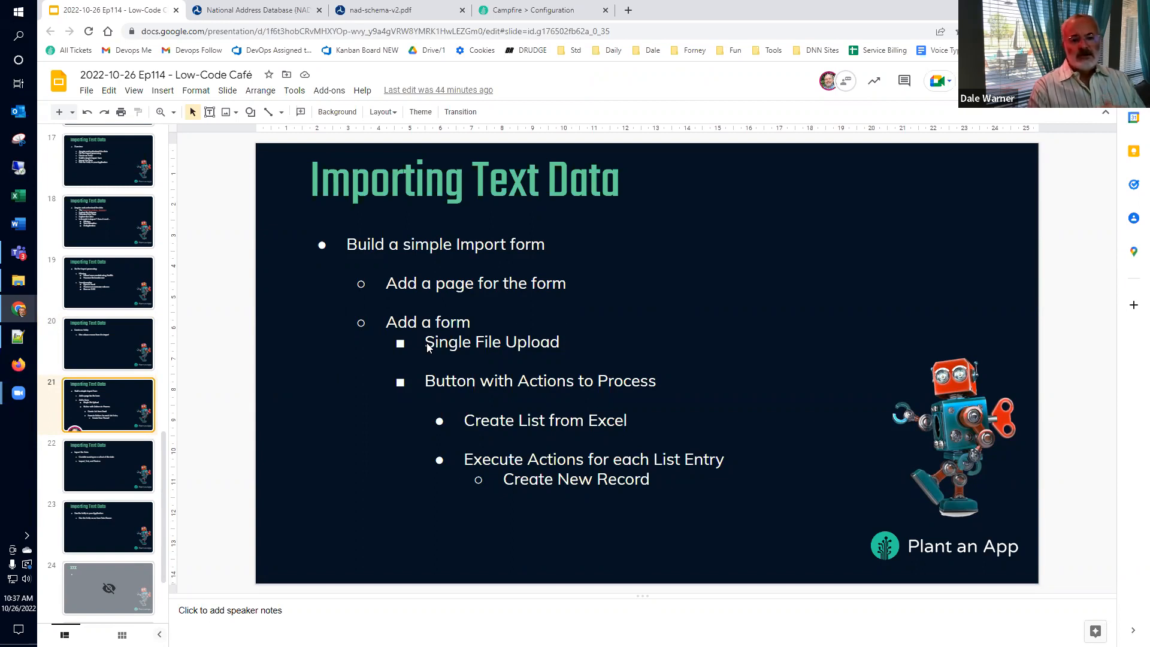
# Step: Show the site Pages list at 50 pages per page
pyautogui.click(549, 12)
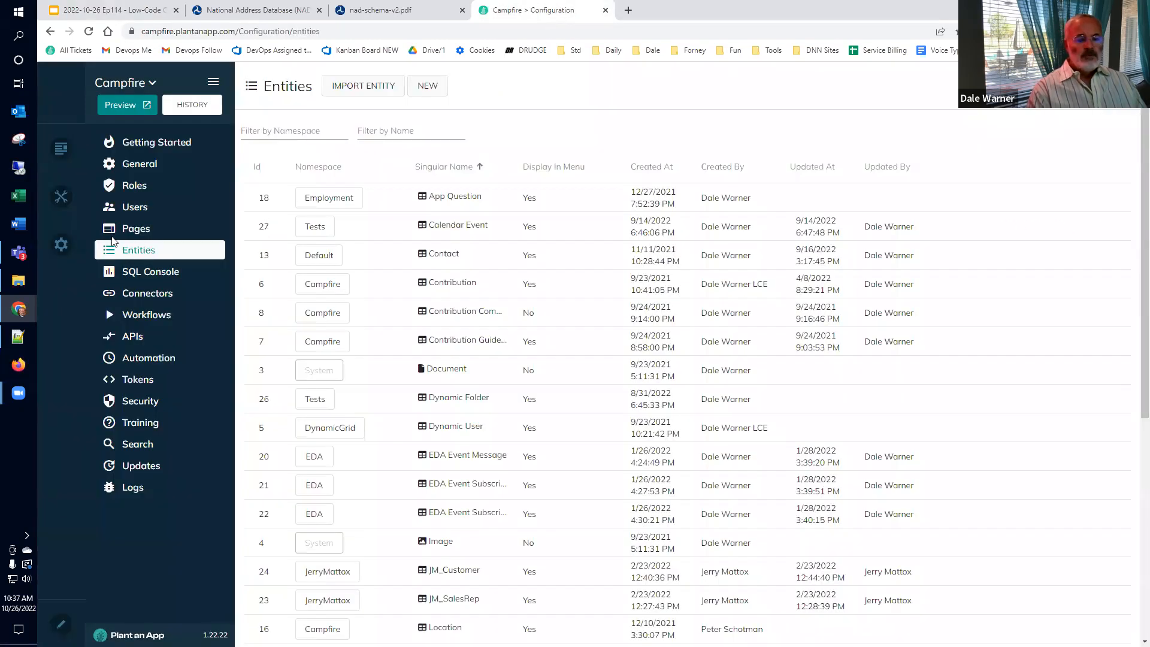
pyautogui.click(143, 232)
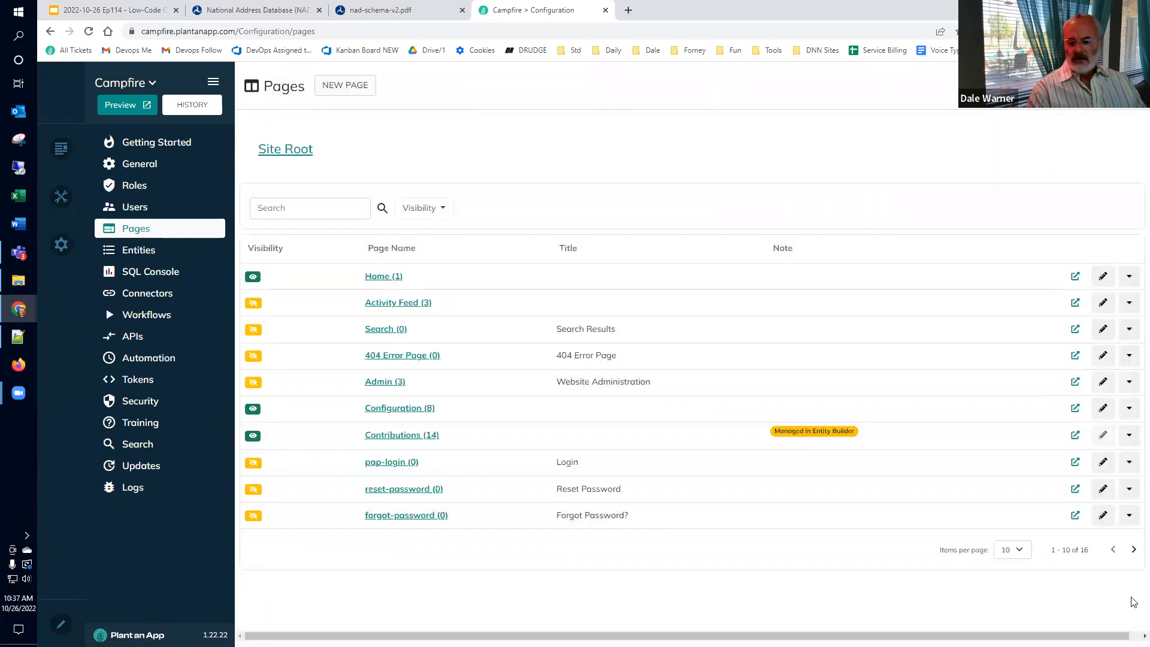
pyautogui.click(1016, 557)
pyautogui.click(1009, 583)
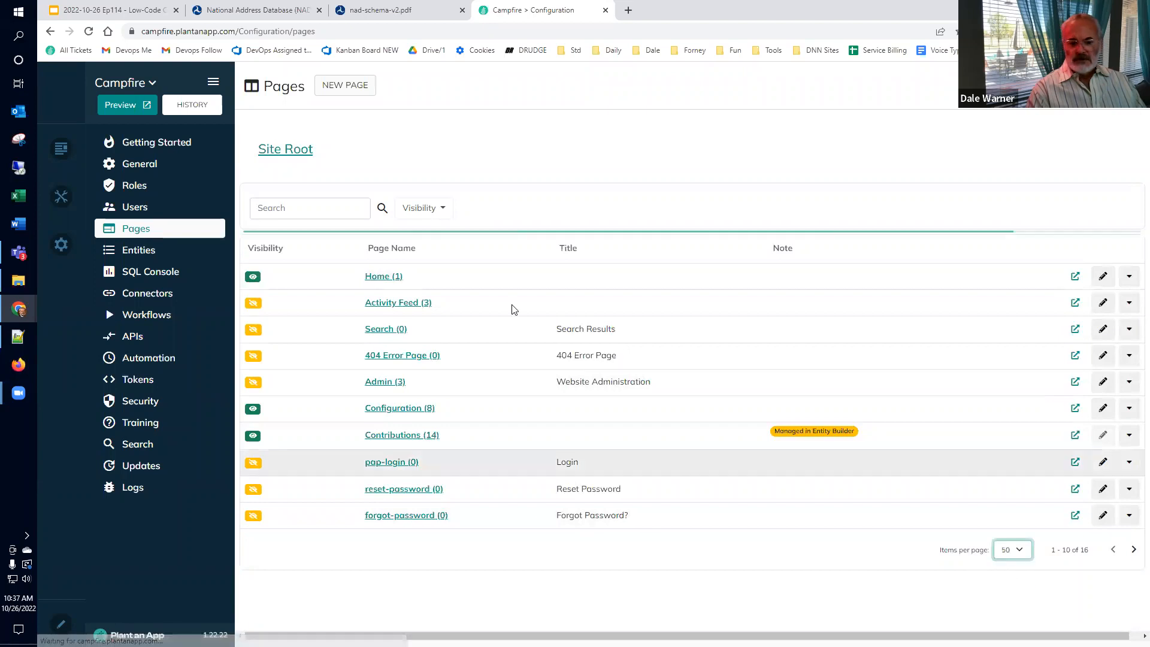
pyautogui.click(294, 213)
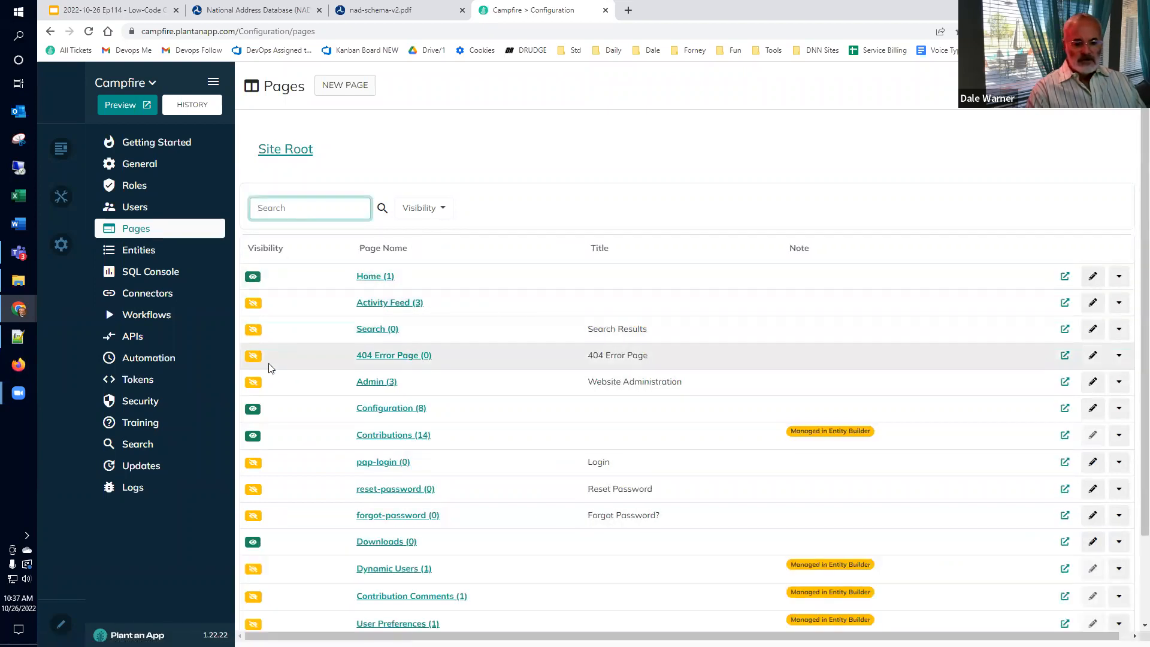
# Step: Drill down through Contributions, the presenter's page and 2022 into the NADs folder
pyautogui.click(369, 435)
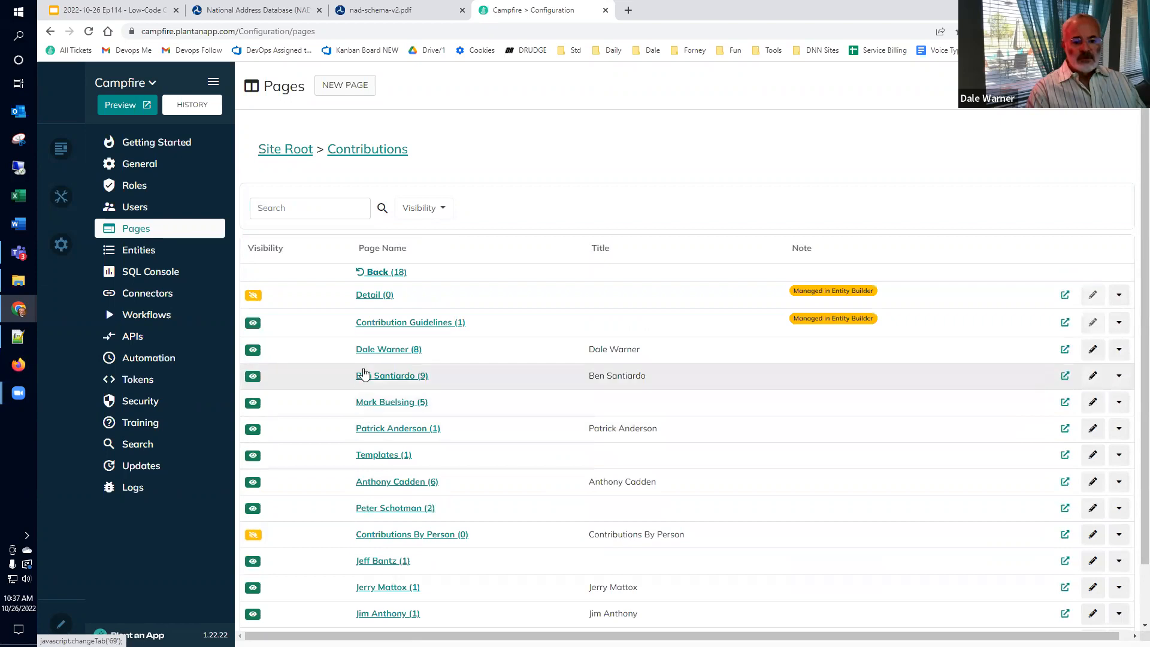
pyautogui.click(369, 352)
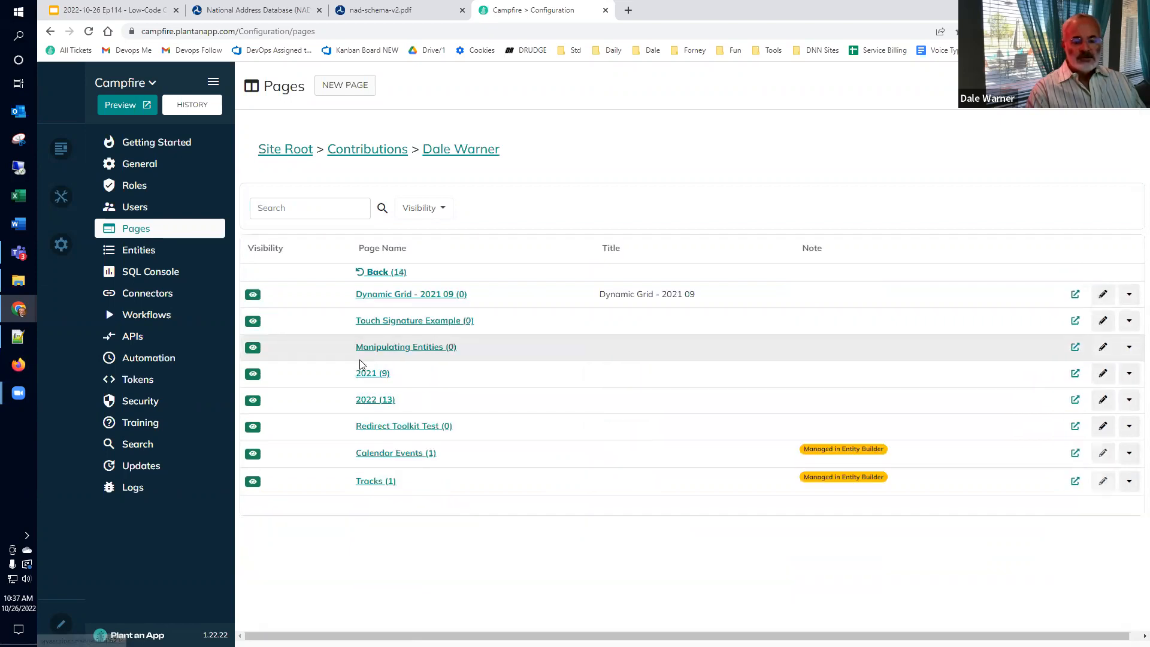
pyautogui.click(366, 401)
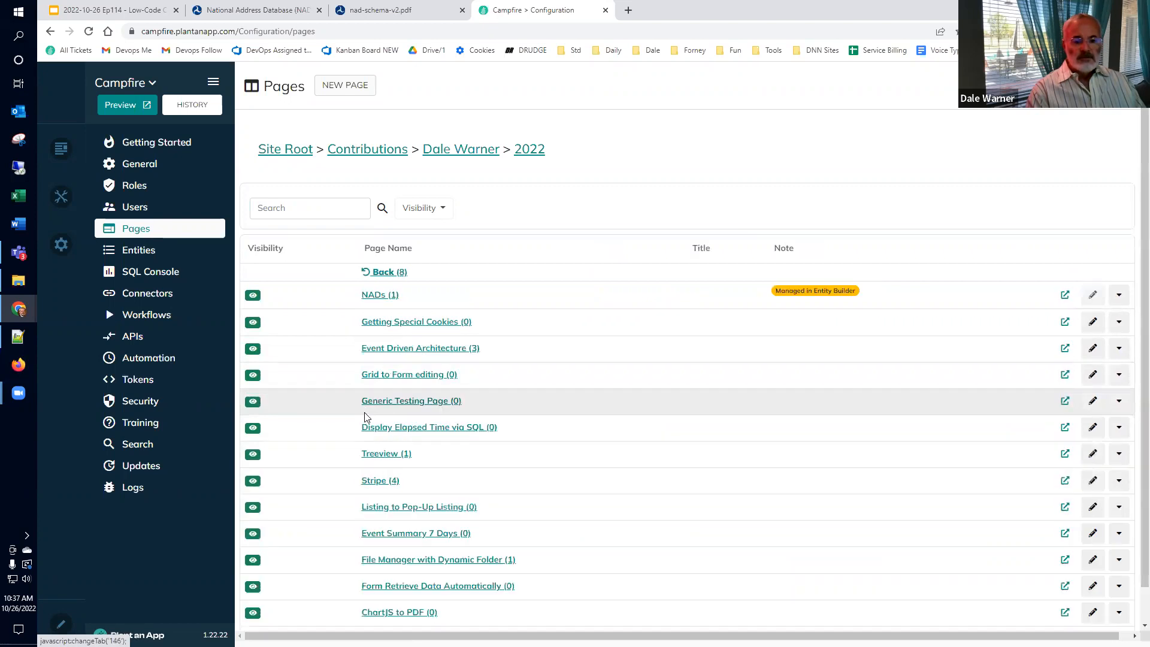
pyautogui.click(372, 296)
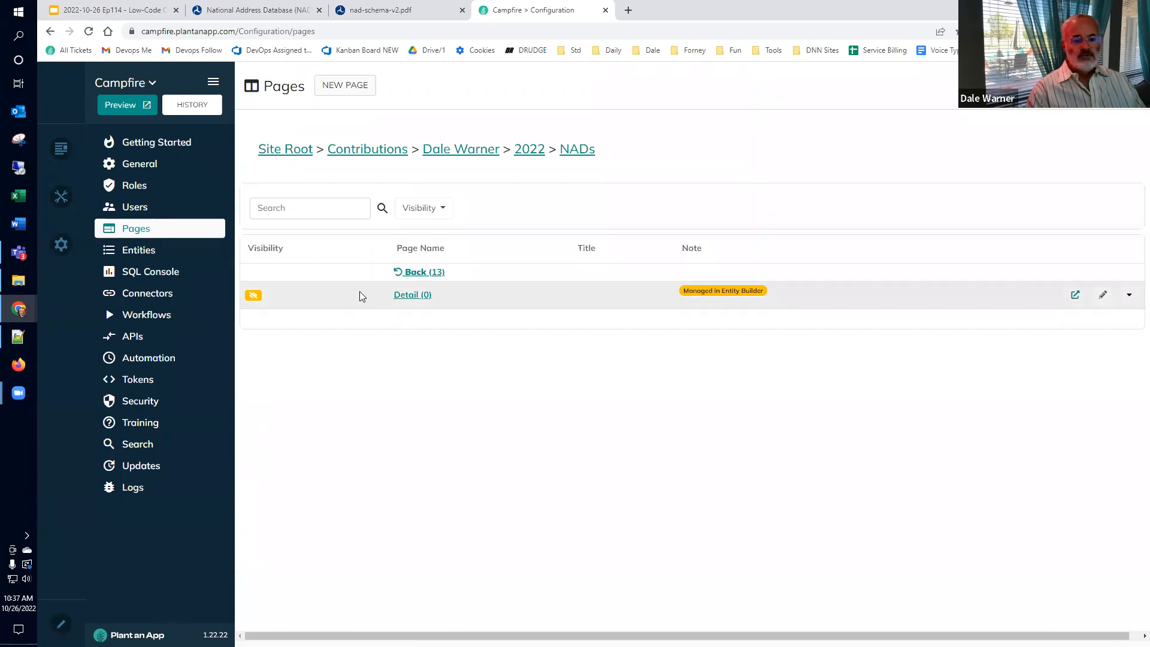
pyautogui.click(341, 87)
# Step: Give the new page the name and title 'Import'
pyautogui.click(557, 207)
pyautogui.write('Importe')
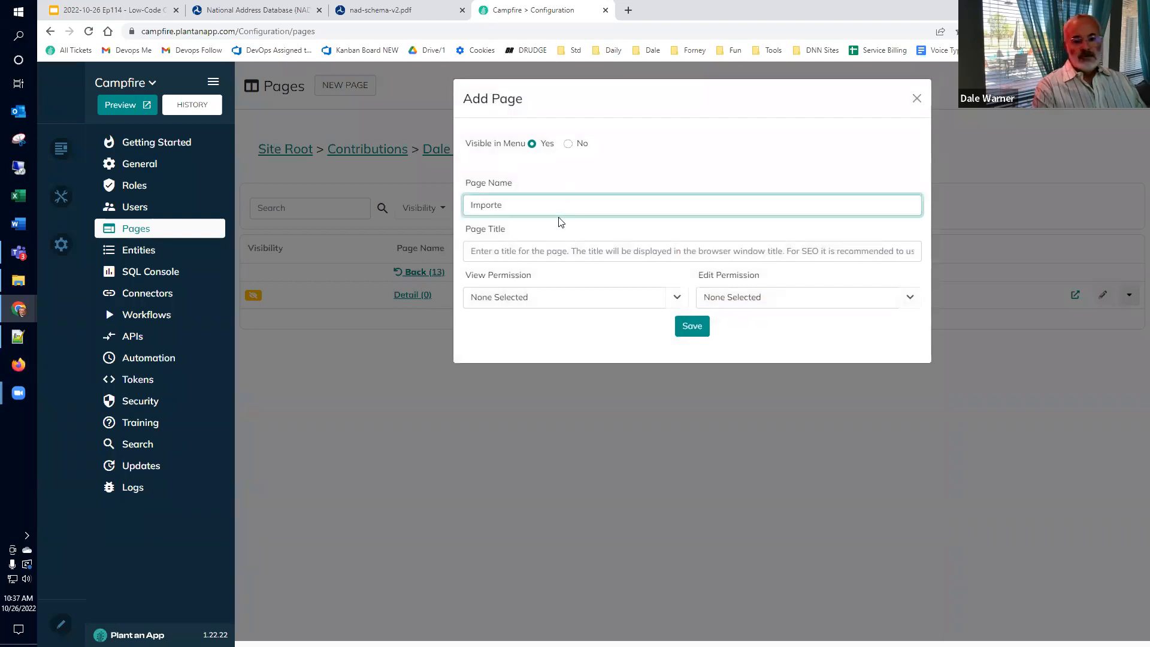
pyautogui.press('BackSpace')
pyautogui.press('Tab')
pyautogui.write('Import')
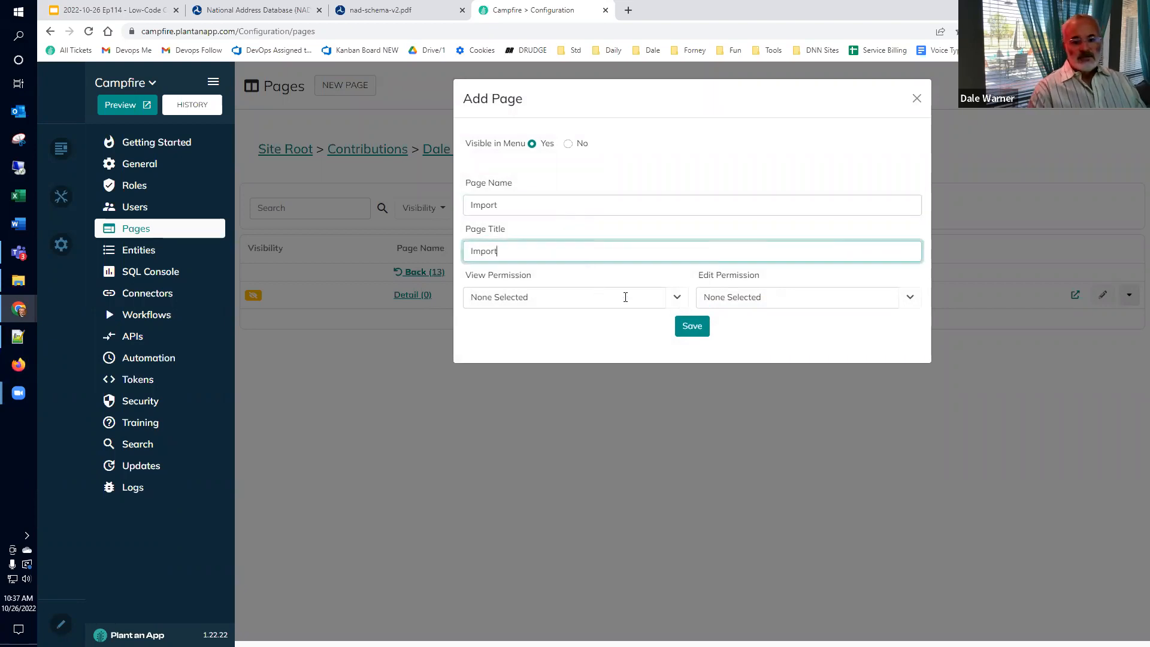
# Step: Grant view permission only to Low-Code Engineer, Admins and Citizen Developers
pyautogui.click(677, 298)
pyautogui.click(480, 338)
pyautogui.click(480, 352)
pyautogui.click(480, 366)
pyautogui.click(480, 338)
pyautogui.click(480, 381)
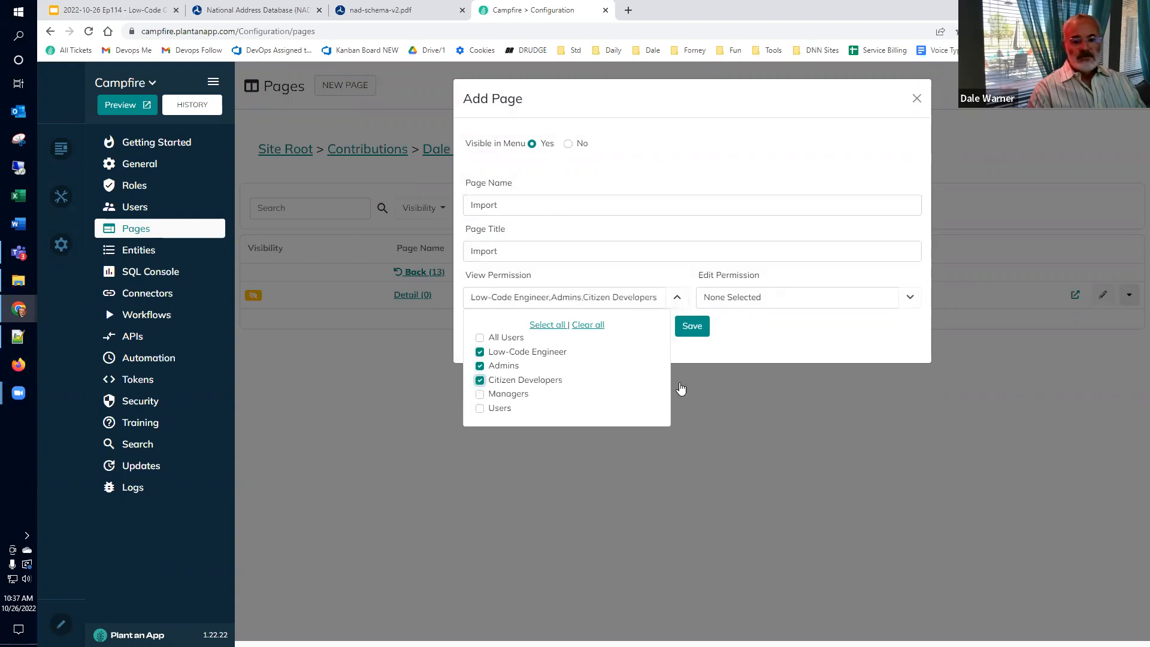
# Step: Grant edit permission to Admins, Citizen Developers and Low-Code Engineer, then save the page
pyautogui.click(907, 300)
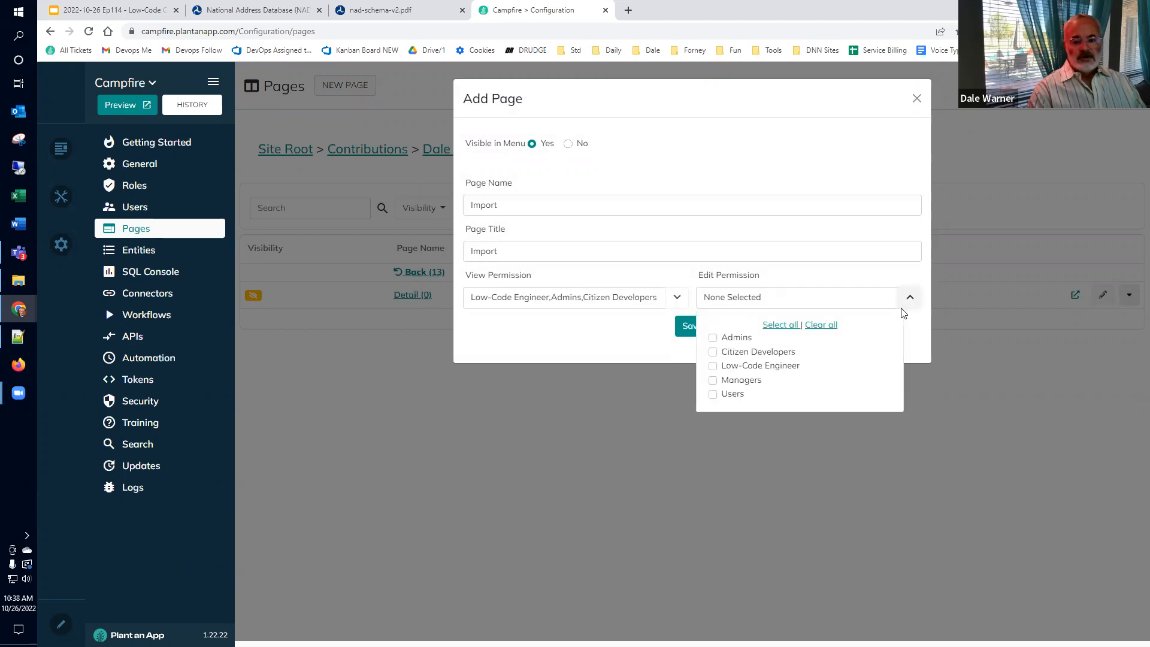
pyautogui.click(713, 338)
pyautogui.click(713, 352)
pyautogui.click(713, 366)
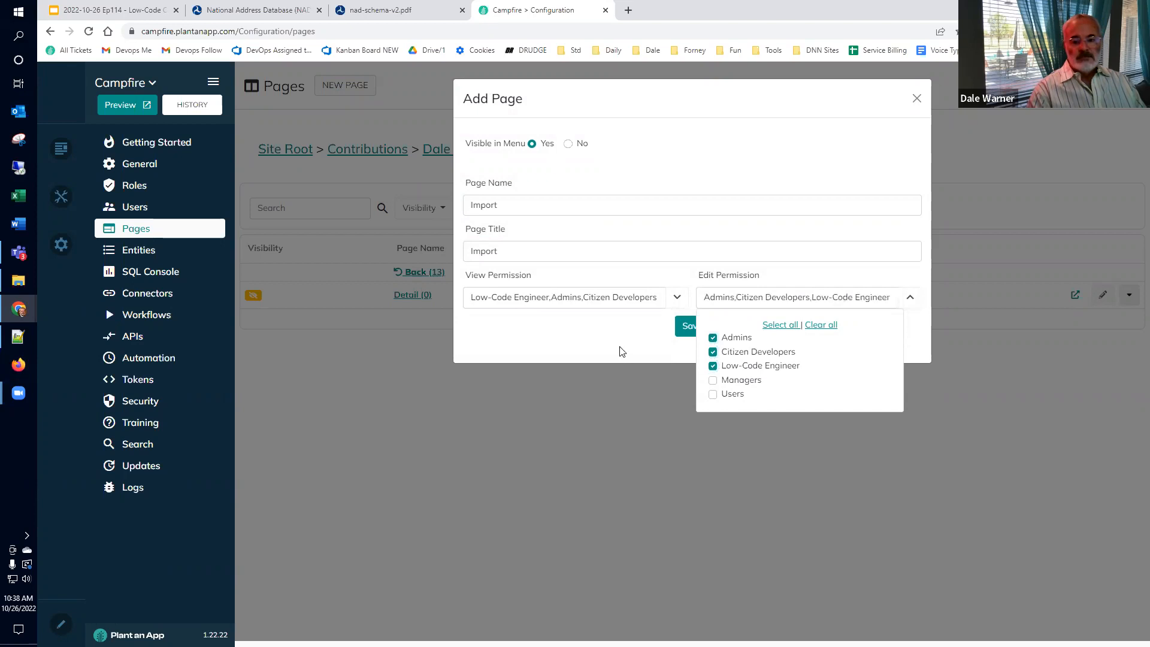
pyautogui.click(689, 331)
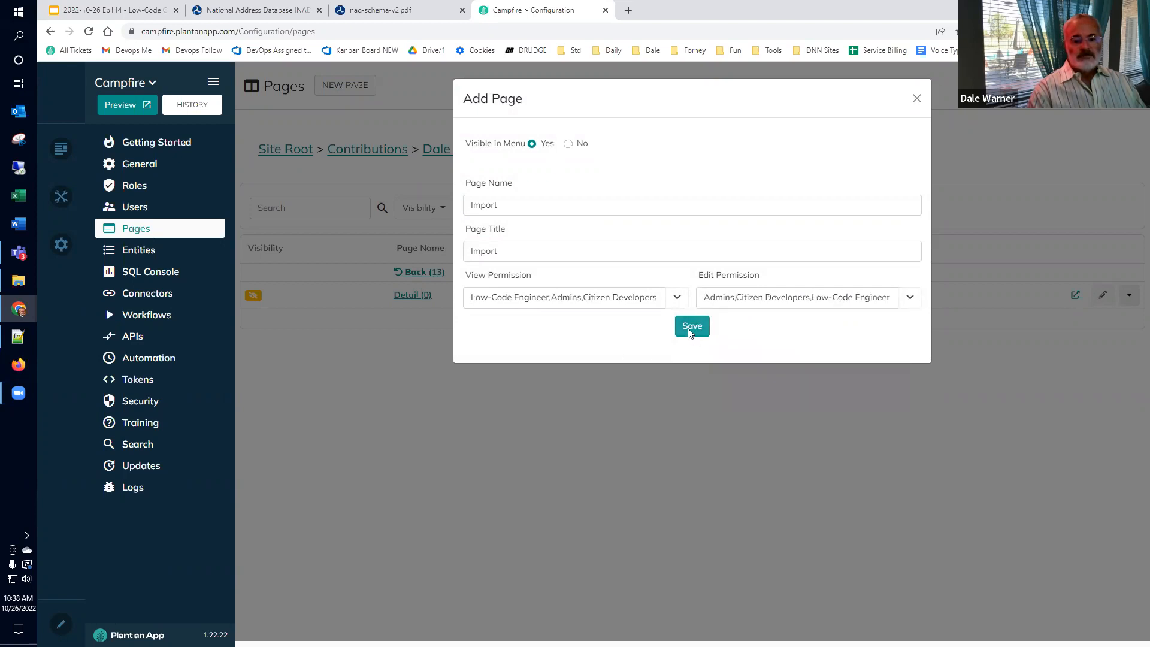
pyautogui.click(689, 331)
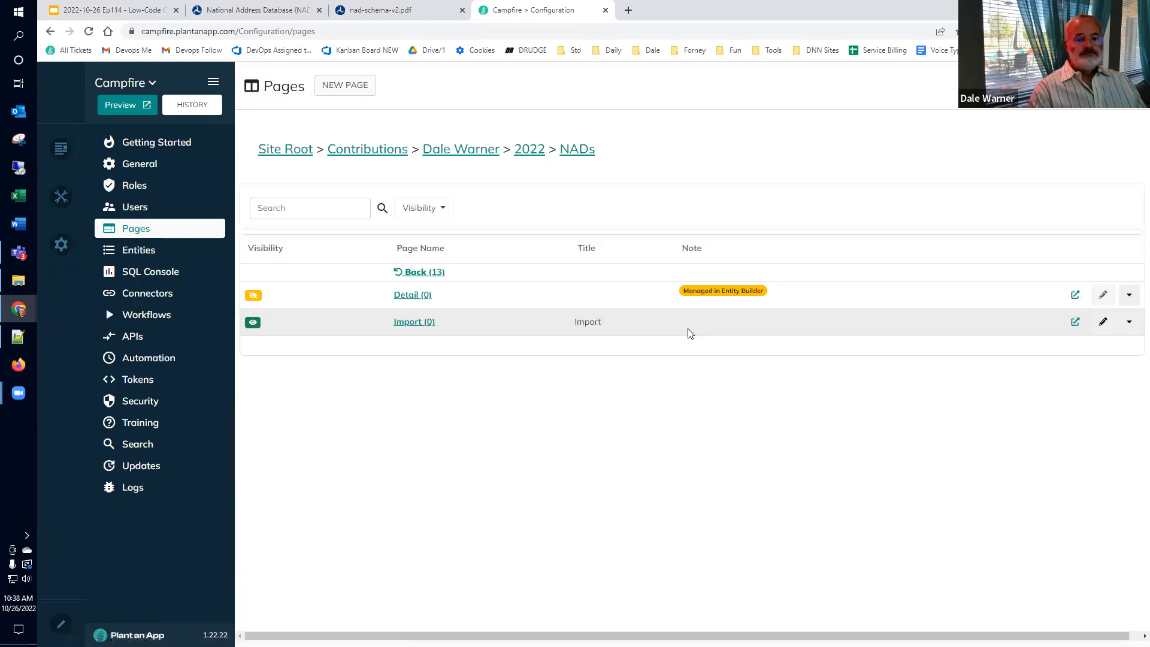
# Step: Open the Import page and the NADs listing, each in its own browser tab
pyautogui.click(1072, 325)
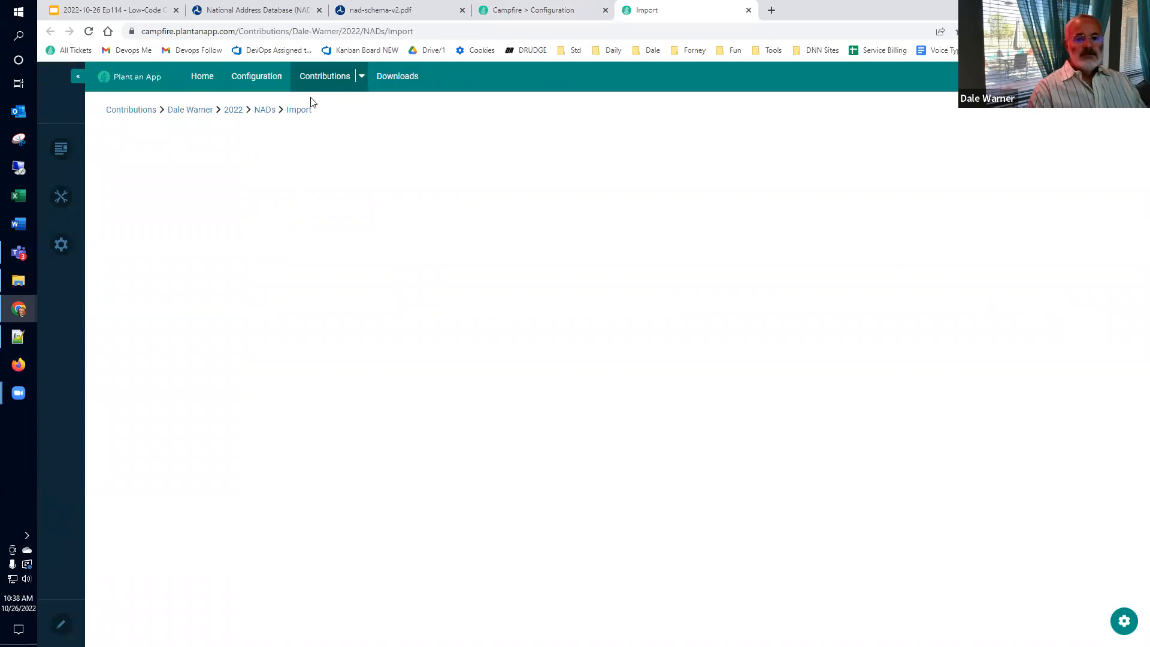
pyautogui.rightClick(265, 112)
pyautogui.click(293, 120)
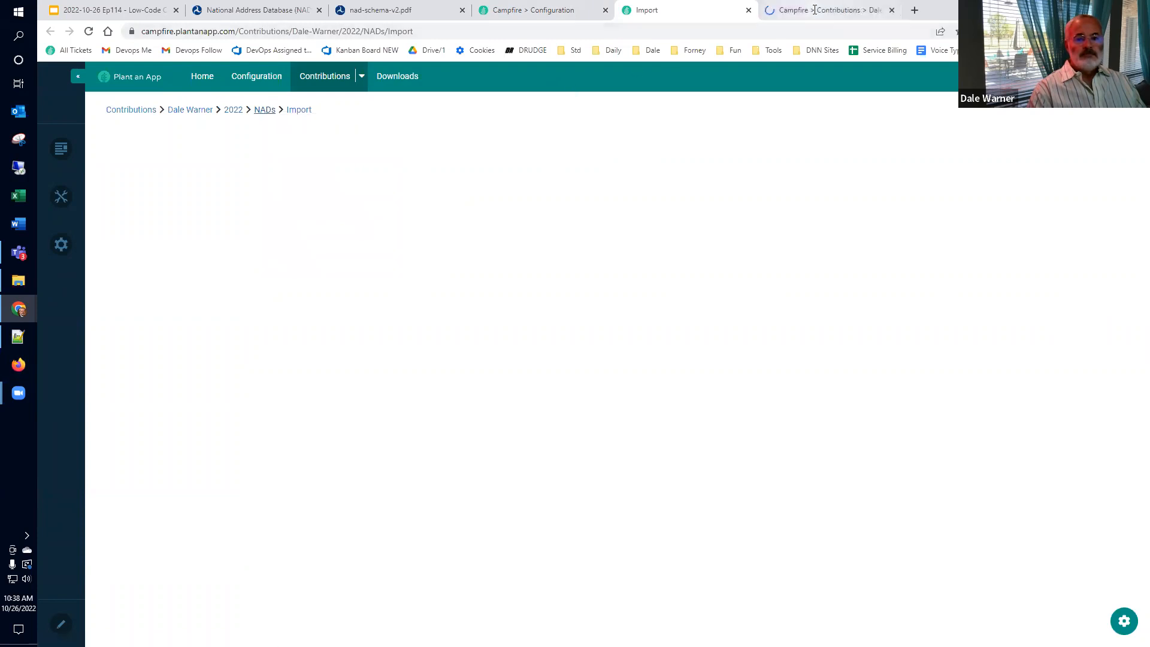
pyautogui.click(815, 10)
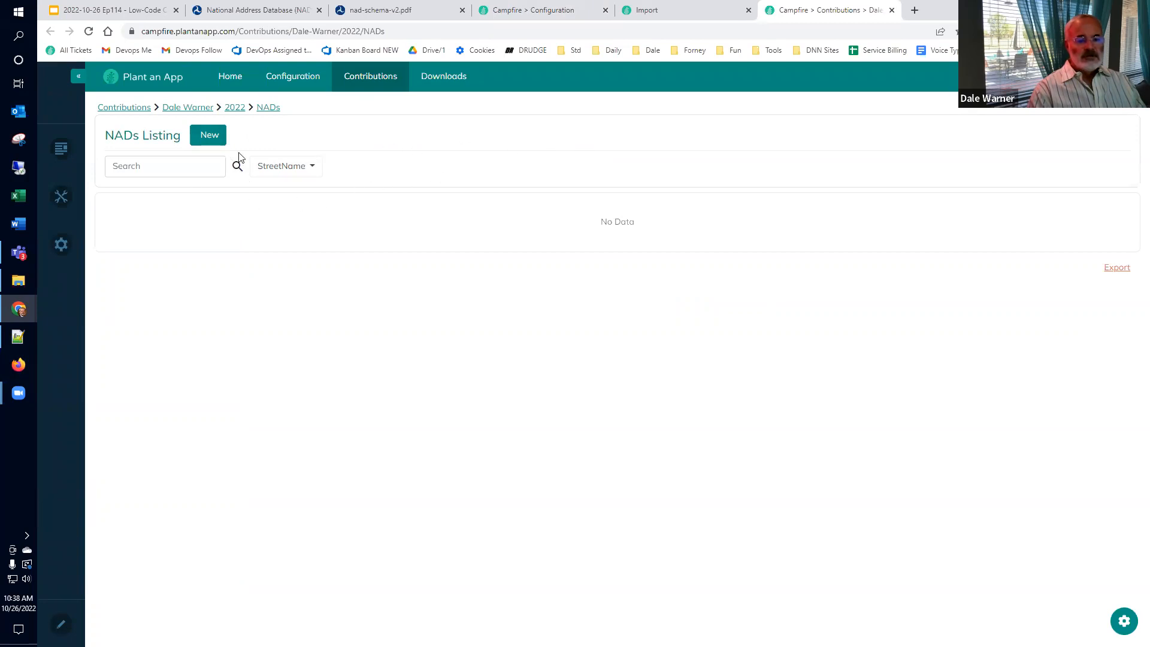
# Step: Inspect the empty Add NAD form and StreetName filter, then return to the Import tab
pyautogui.click(210, 137)
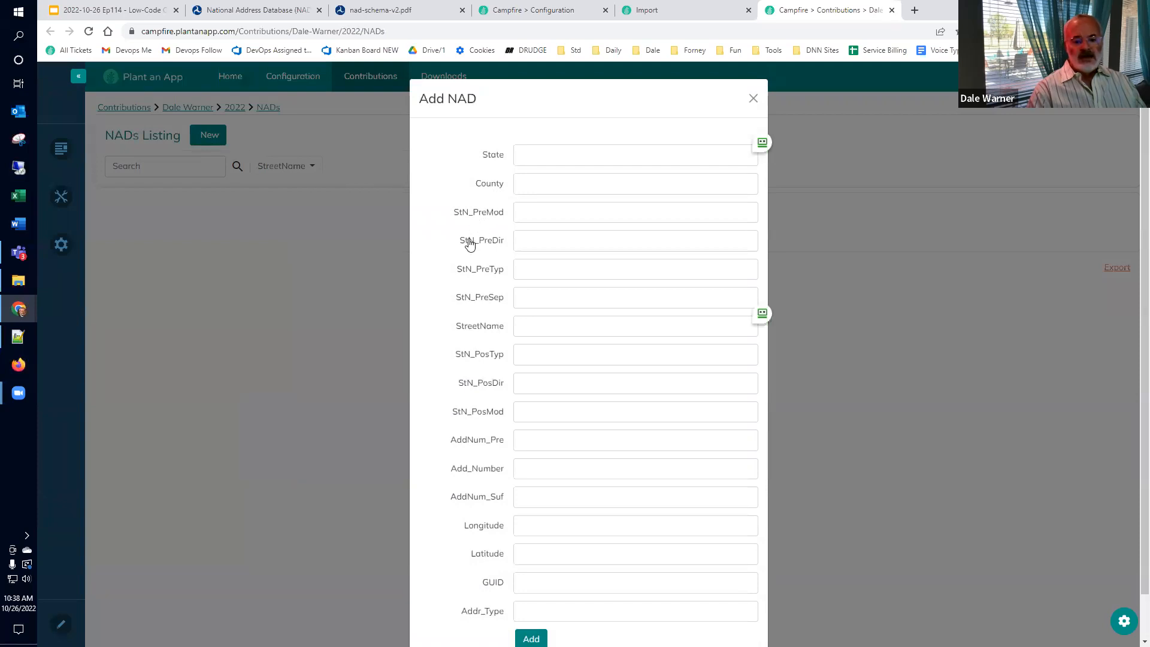
pyautogui.scroll(-1, 464, 269)
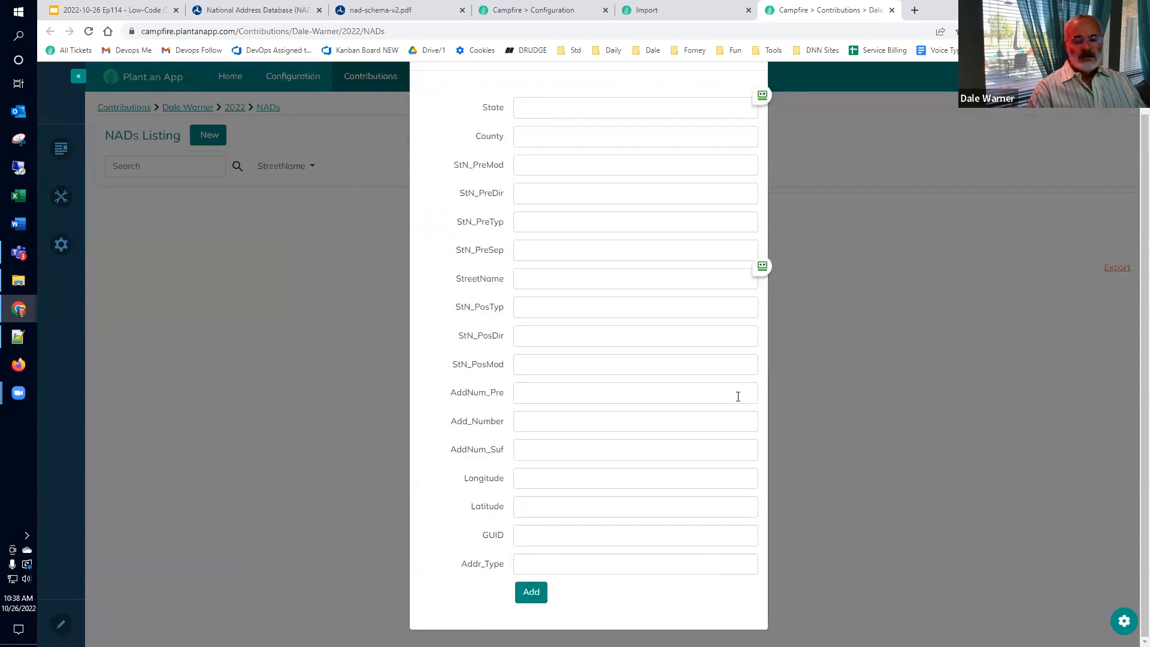
pyautogui.scroll(1, 779, 297)
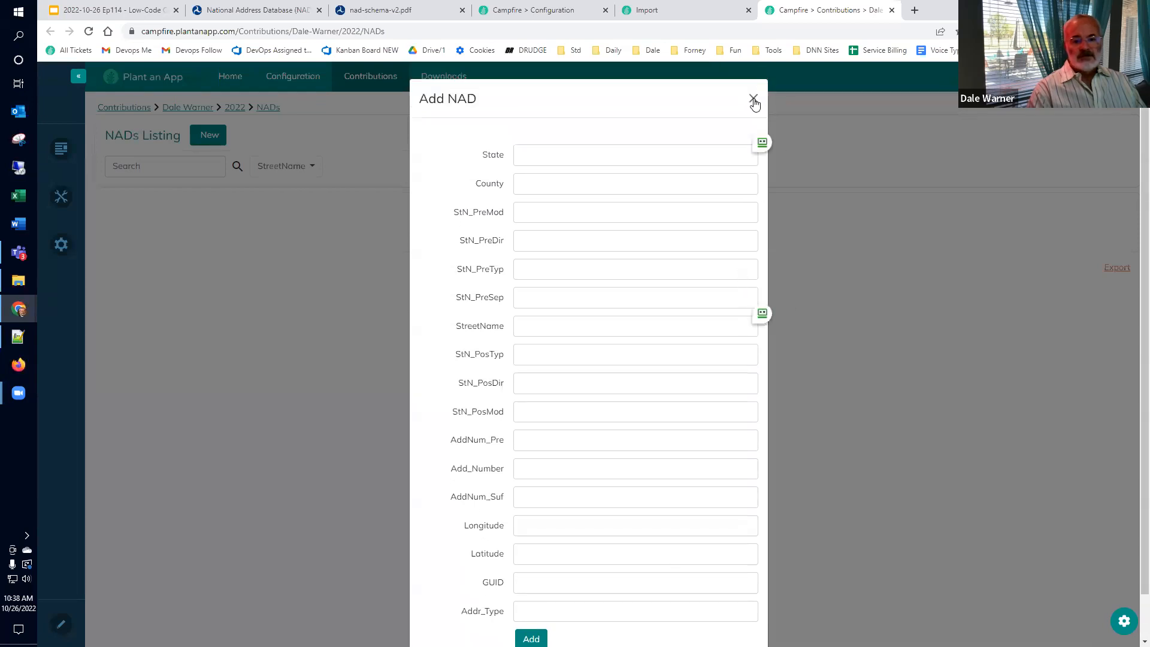
pyautogui.click(754, 99)
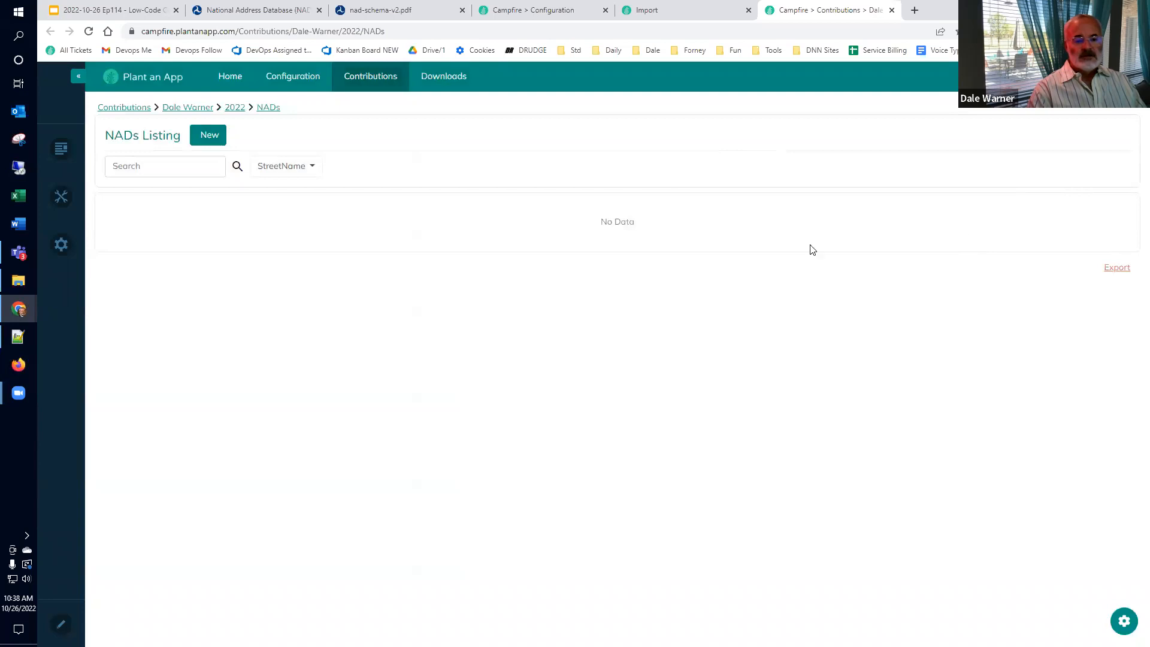
pyautogui.click(307, 170)
pyautogui.click(370, 170)
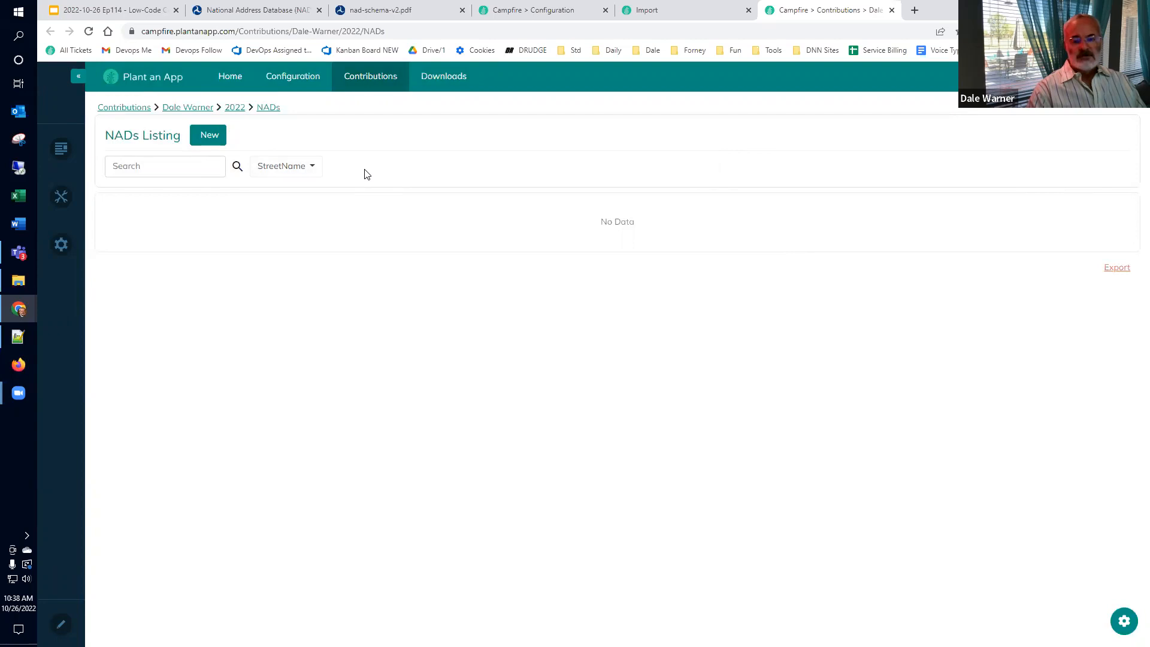
pyautogui.click(659, 10)
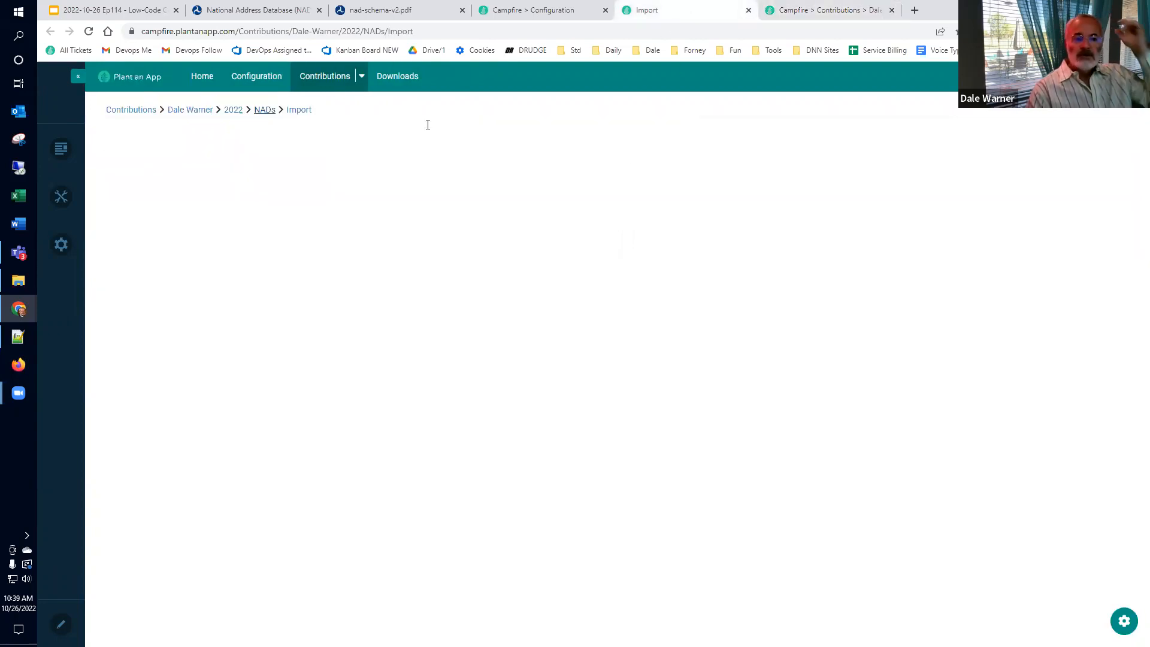
pyautogui.click(119, 11)
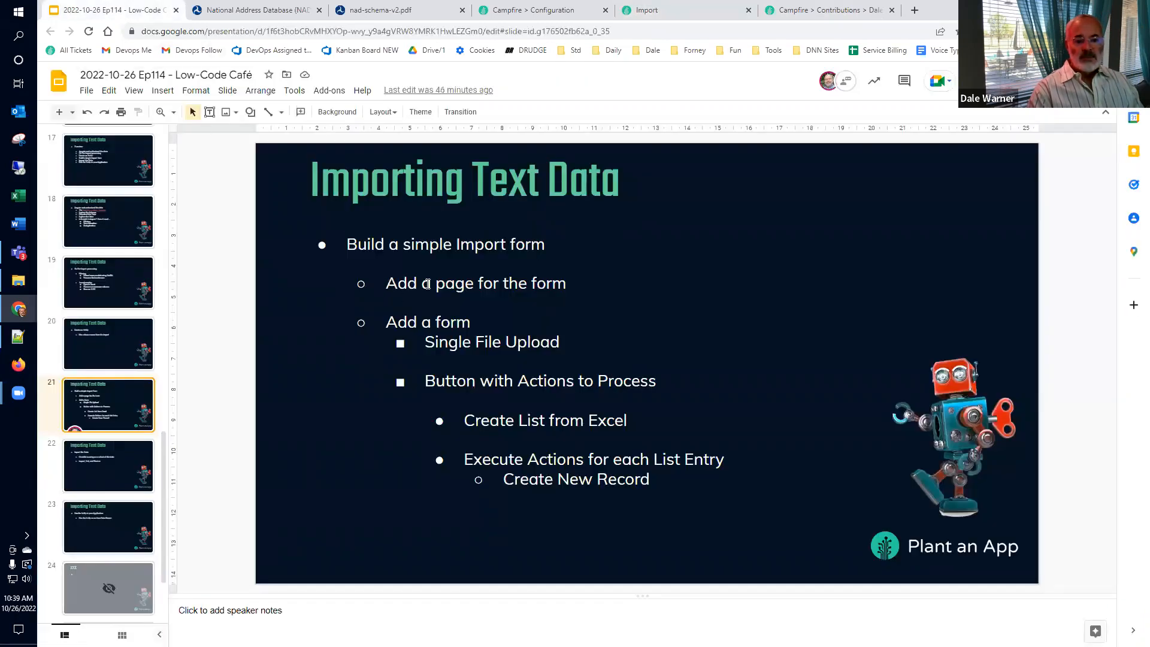
pyautogui.click(501, 287)
pyautogui.click(473, 323)
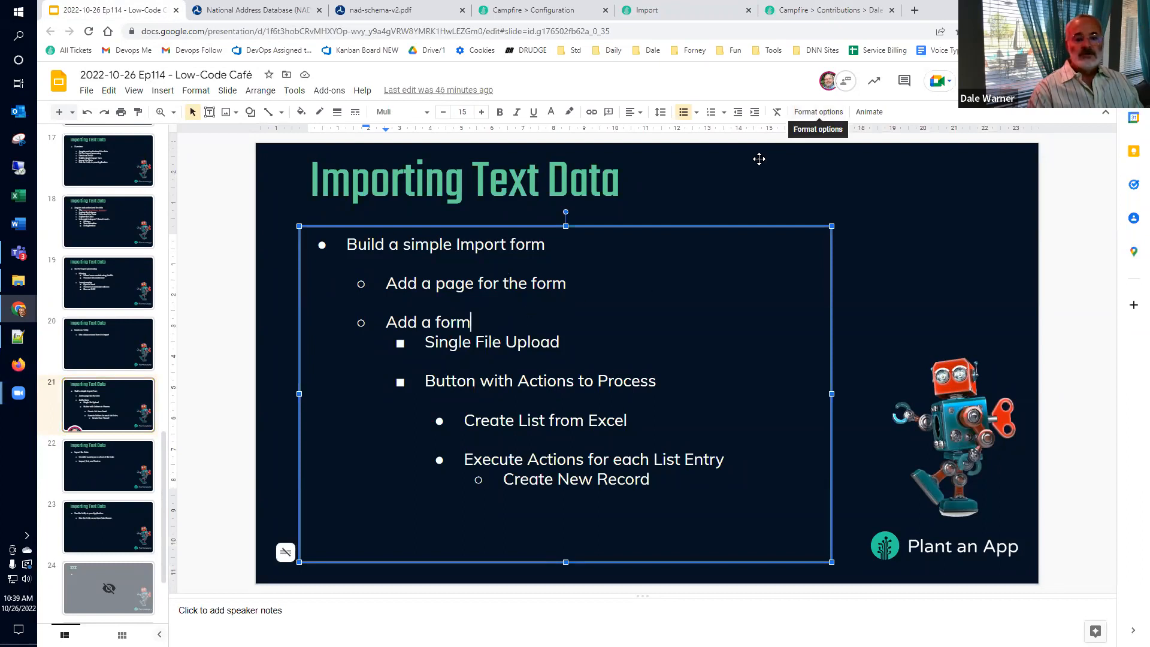
pyautogui.click(794, 14)
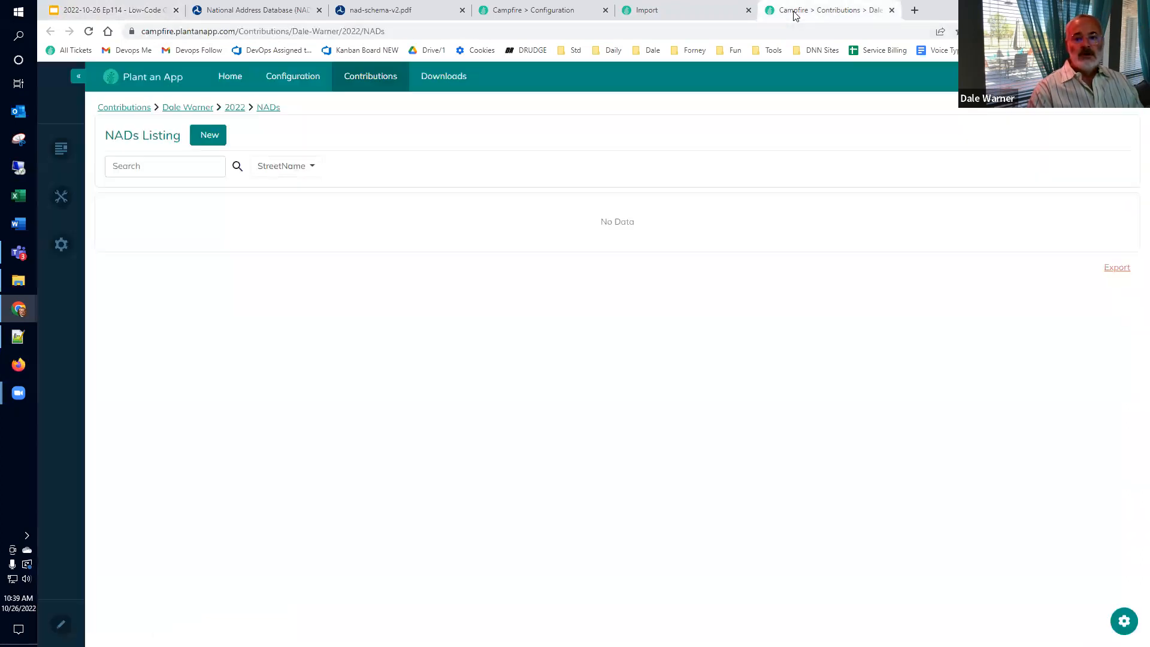
pyautogui.click(713, 12)
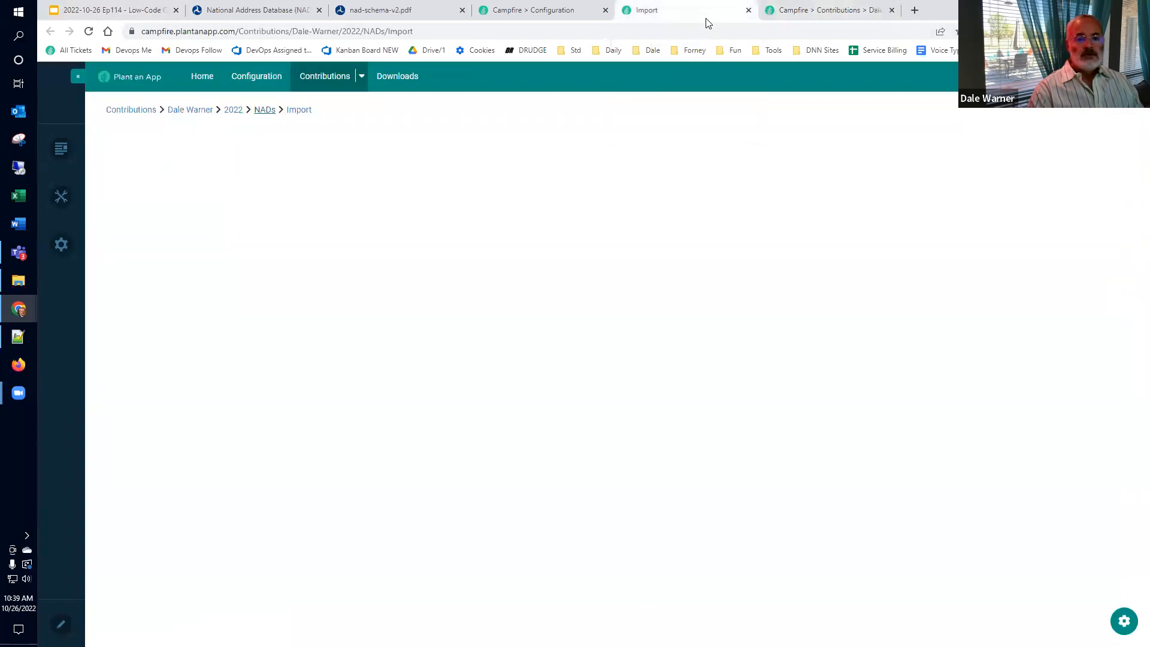
# Step: Move the Import tab to the end, reload it, and place an Action Form module
pyautogui.moveTo(707, 23); pyautogui.dragTo(835, 18)
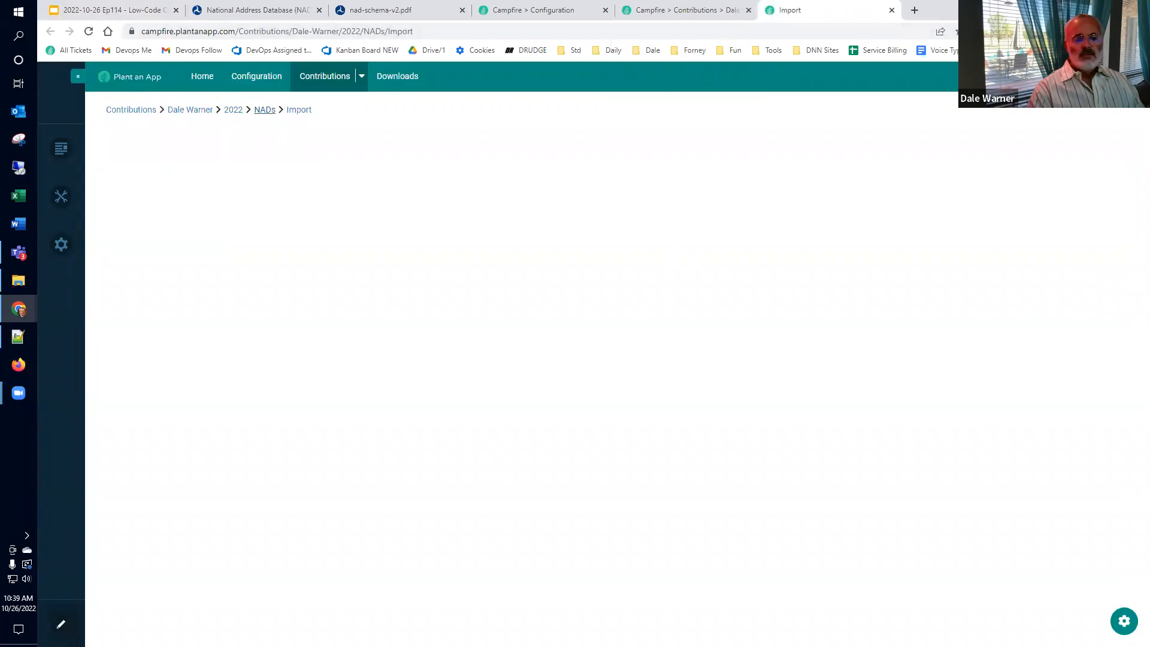
pyautogui.press('F5')
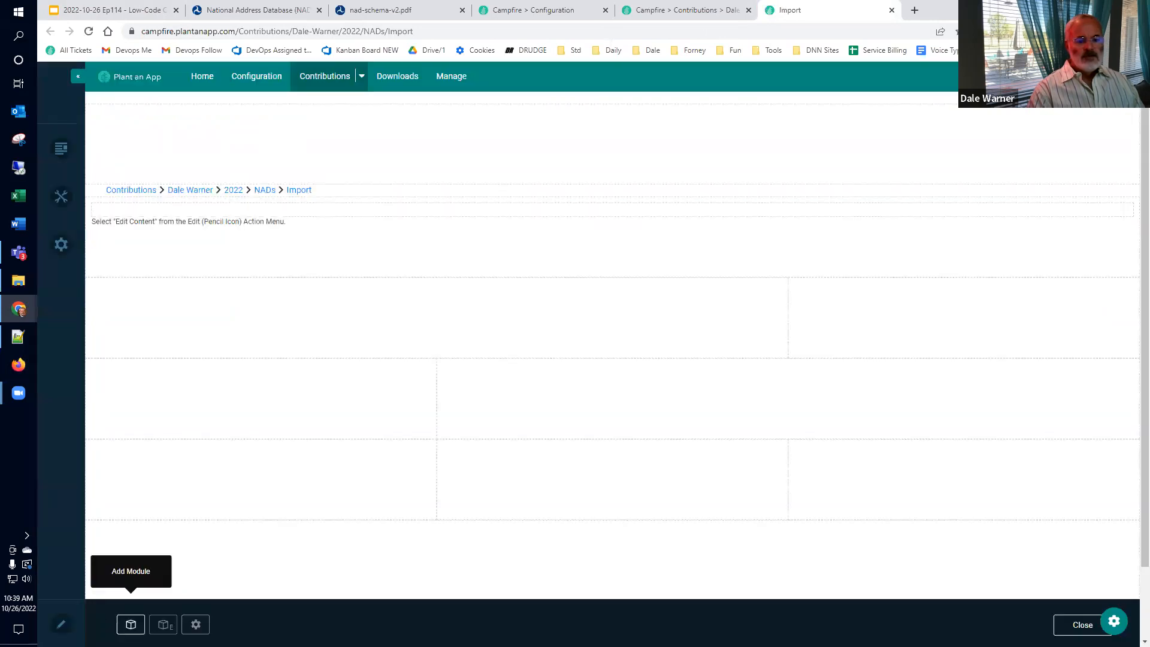
pyautogui.click(130, 624)
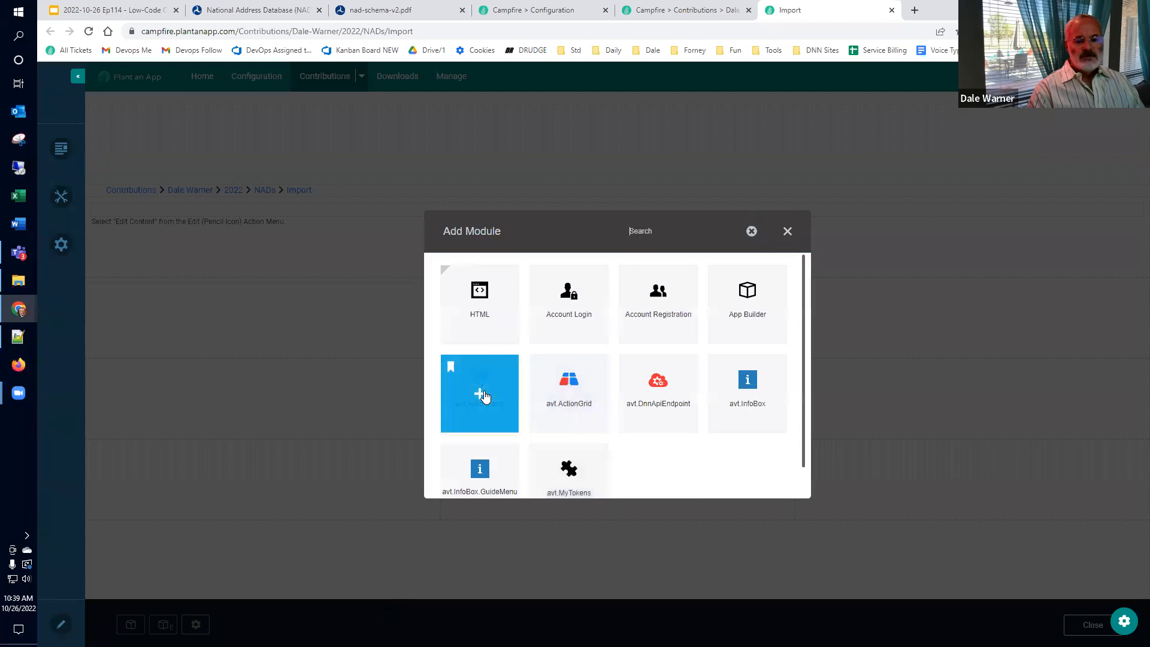
pyautogui.click(485, 397)
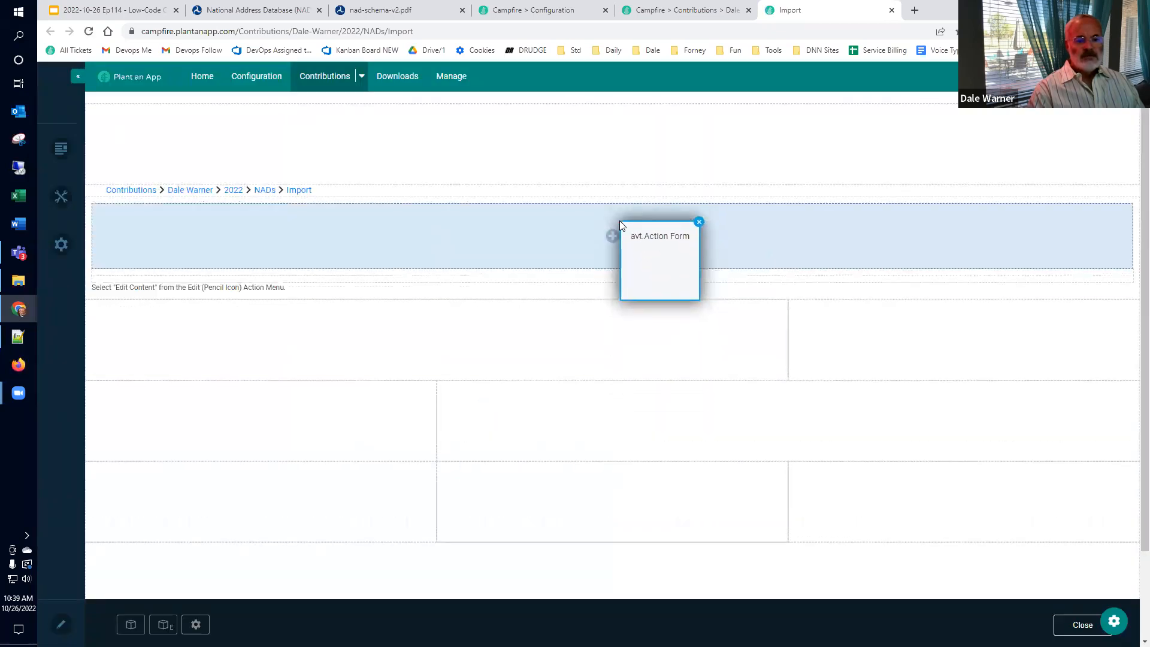
pyautogui.click(620, 222)
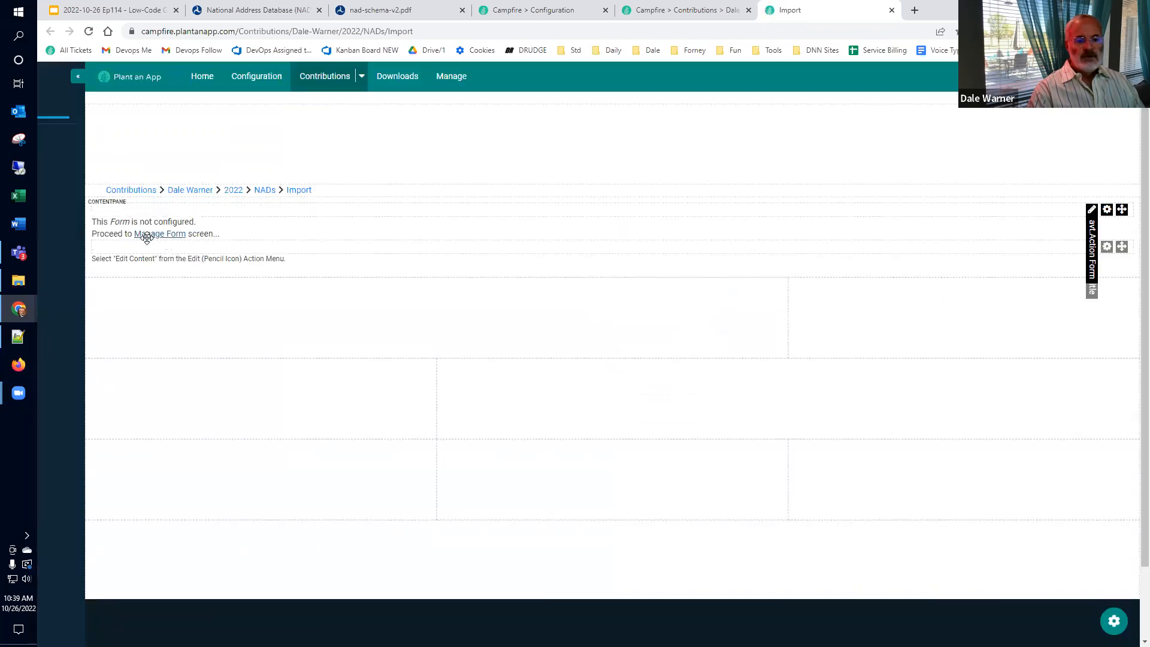
# Step: Delete the extra module and bring up the form's template choices
pyautogui.moveTo(1109, 255)
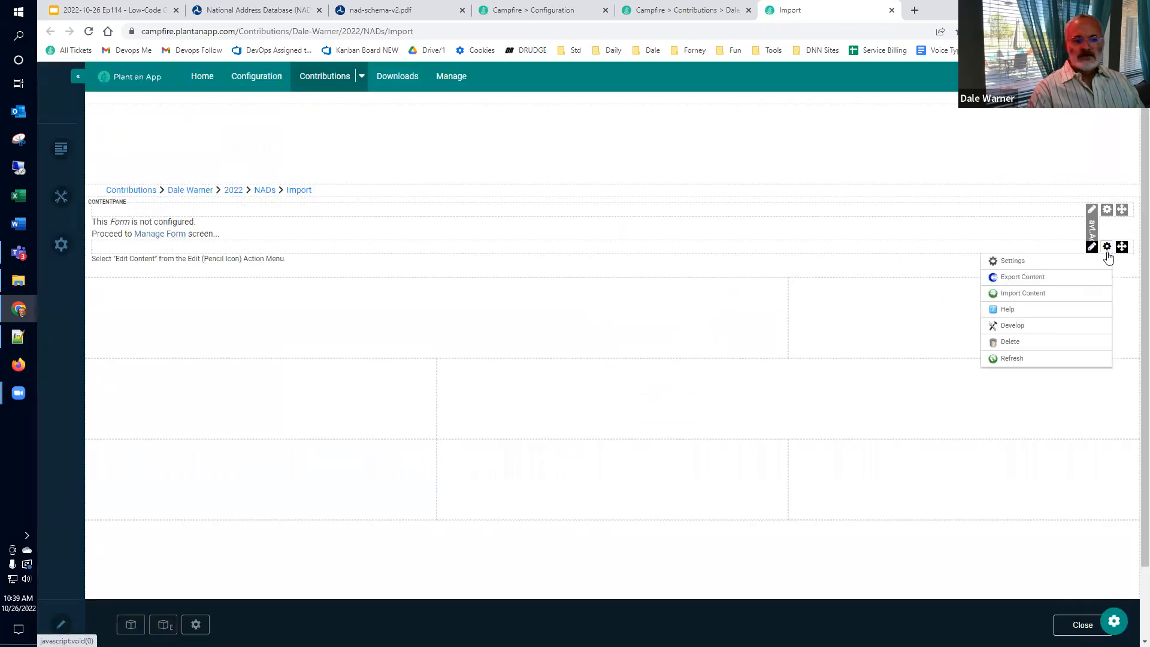
pyautogui.click(1082, 340)
pyautogui.click(520, 384)
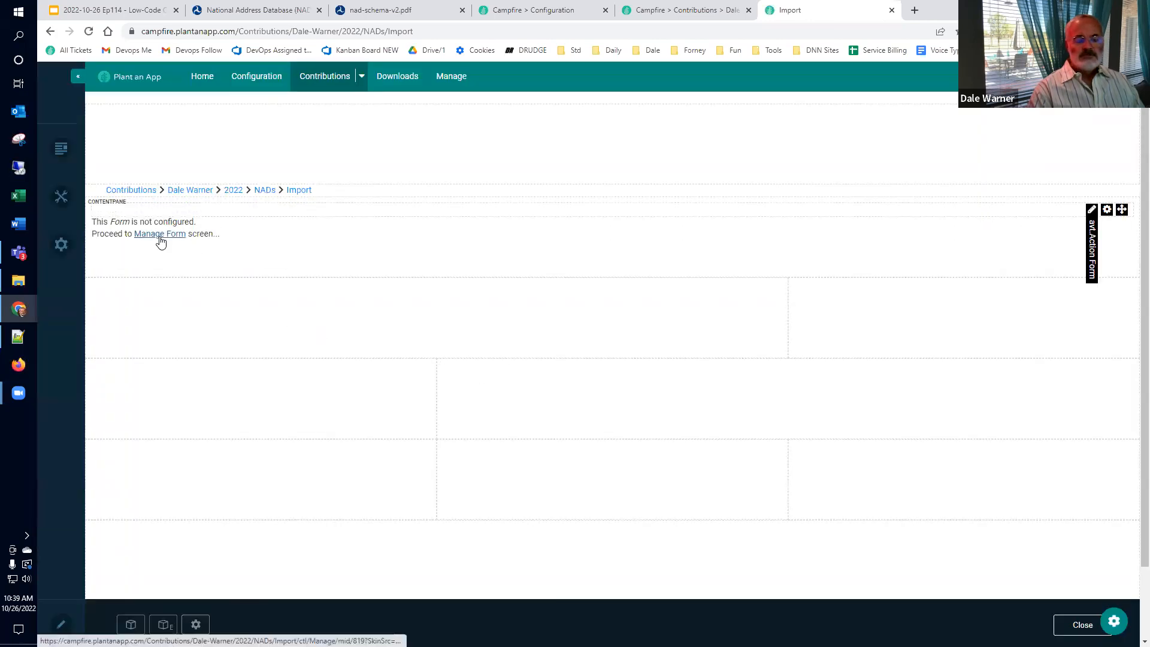
pyautogui.click(160, 238)
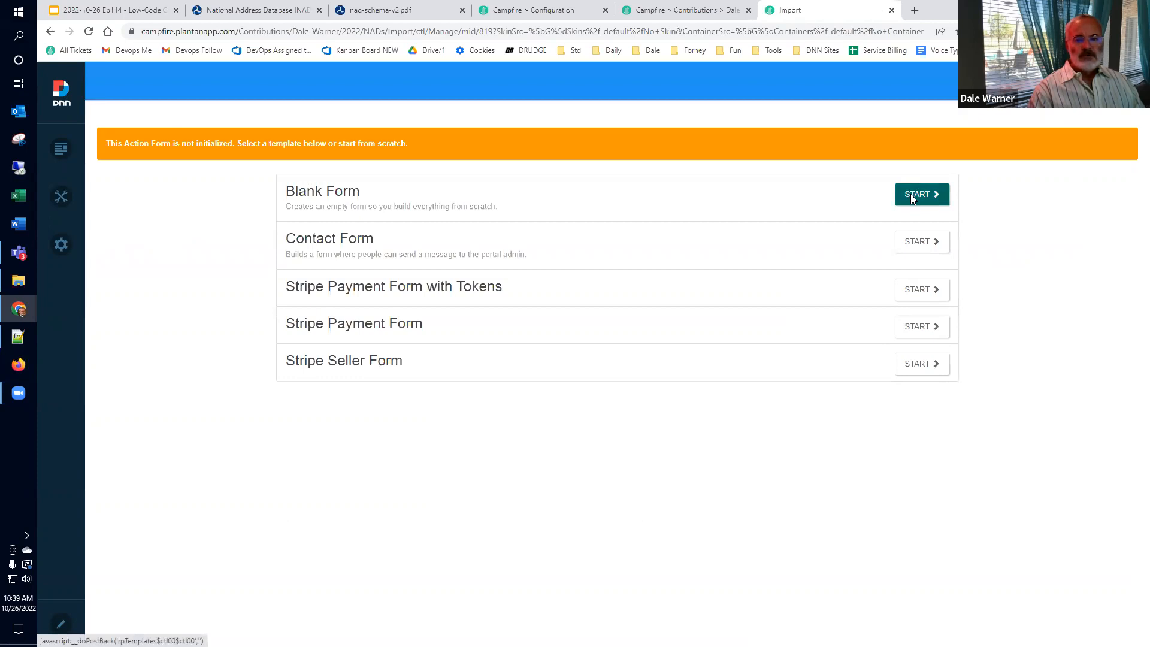
pyautogui.click(913, 200)
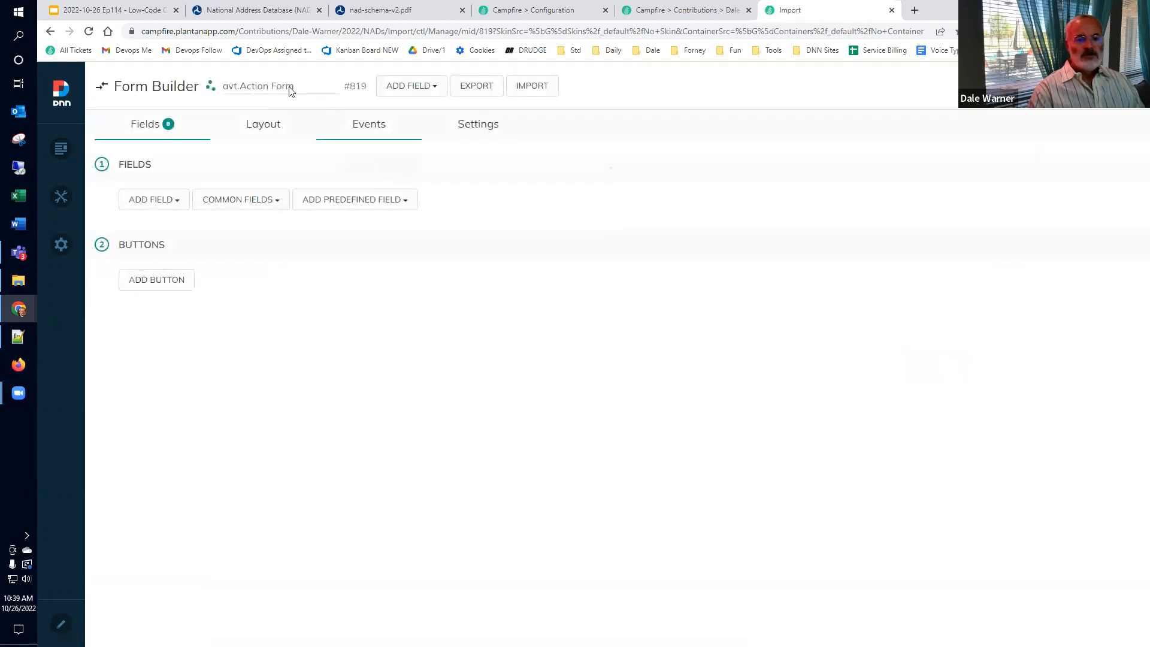
# Step: Rename the form 'NAD Import Form' and add a Single File Upload field titled 'NAD File'
pyautogui.doubleClick(270, 86)
pyautogui.write('NAD Import')
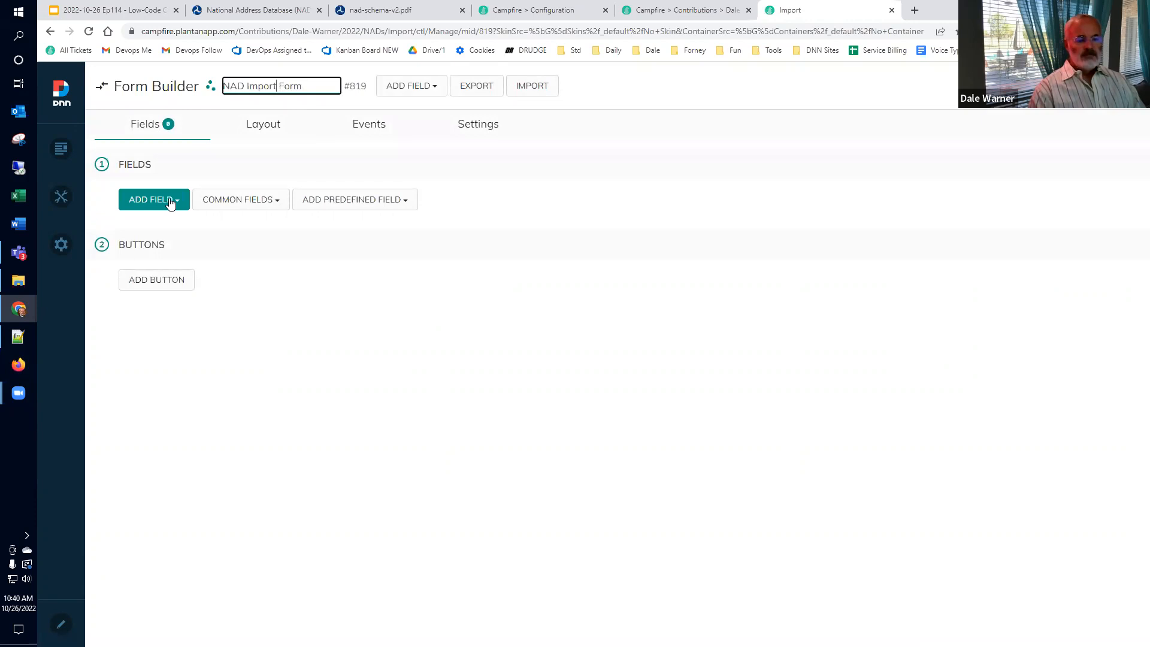
pyautogui.click(398, 87)
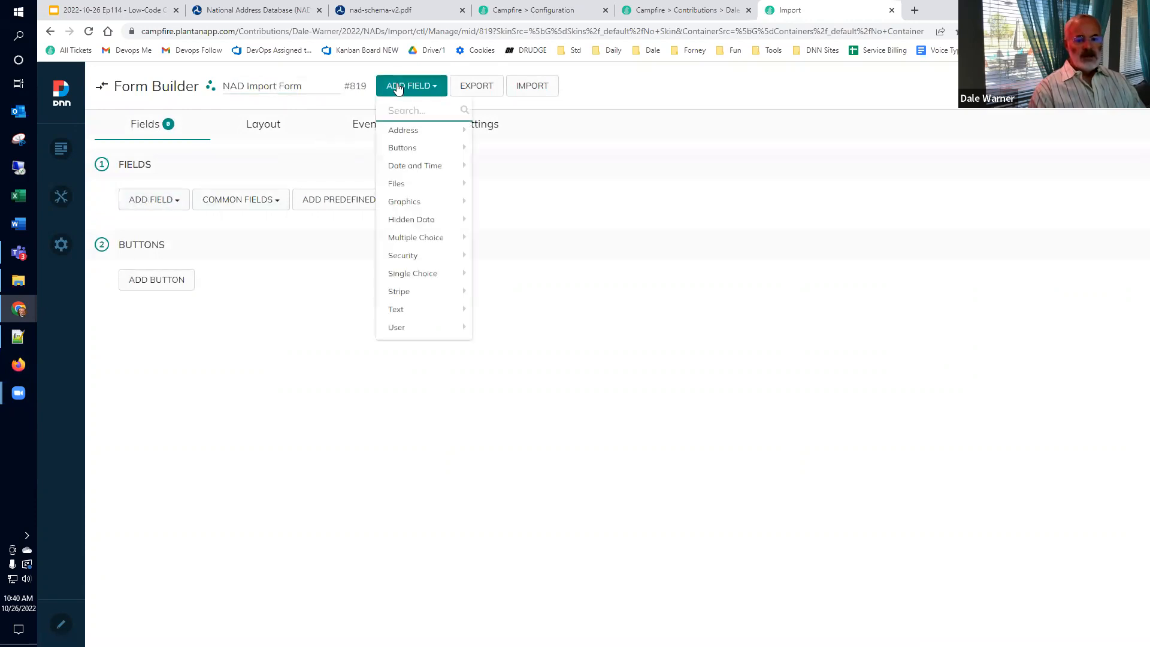
pyautogui.moveTo(418, 183)
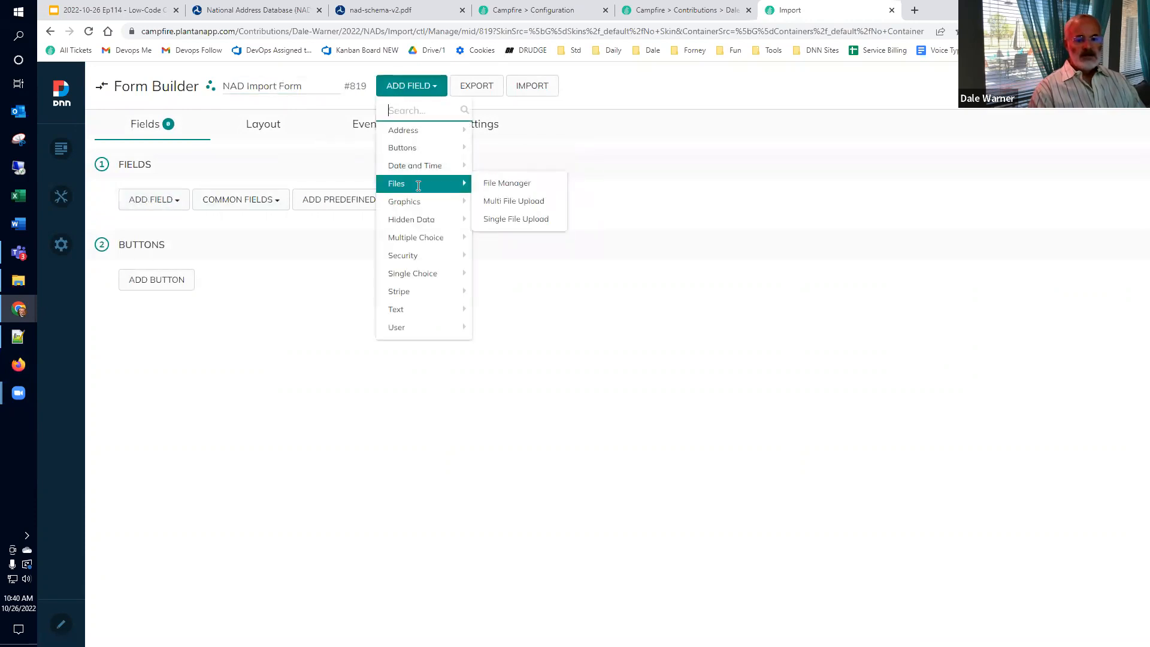
pyautogui.click(532, 220)
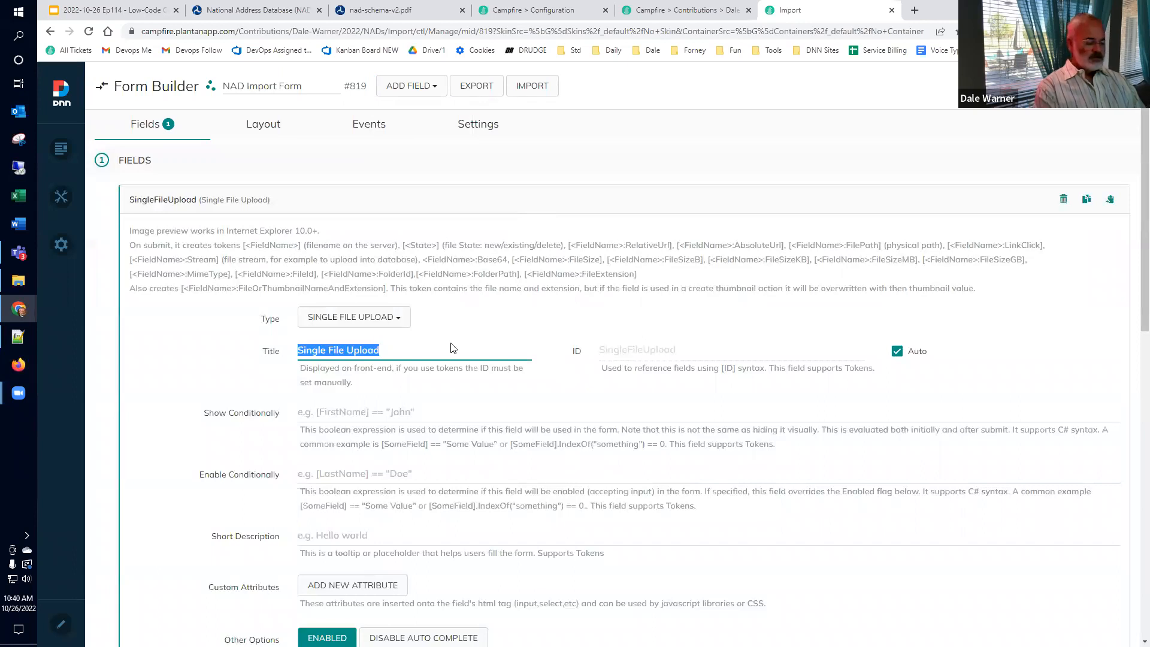
pyautogui.write('N')
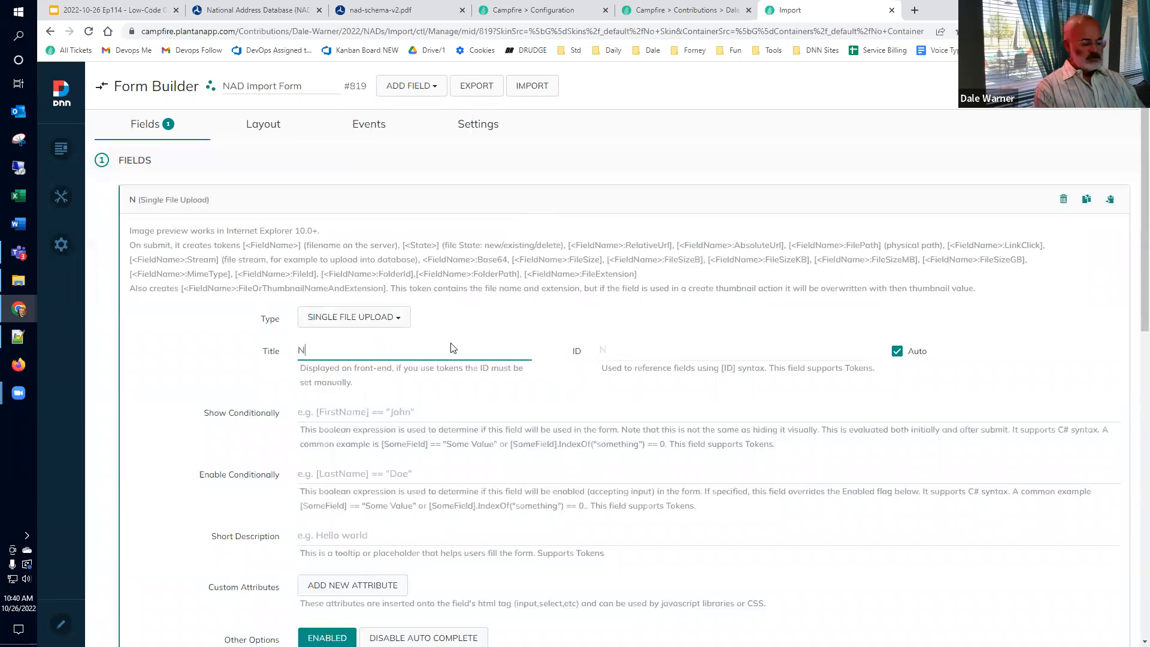
pyautogui.write('AD File')
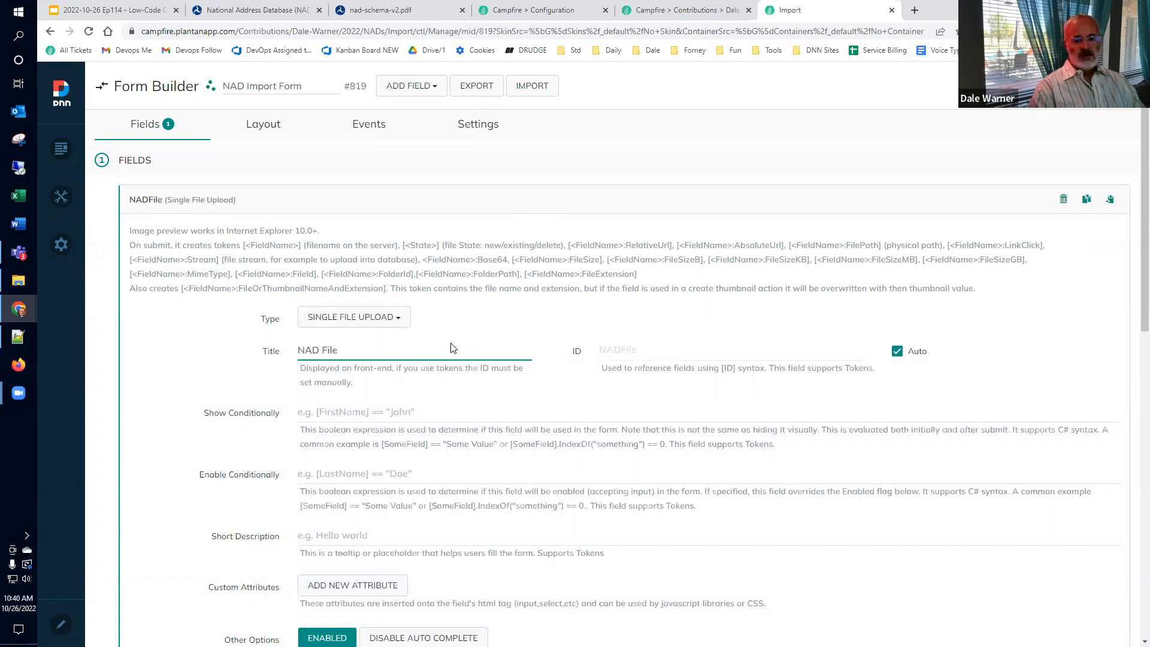
pyautogui.doubleClick(659, 350)
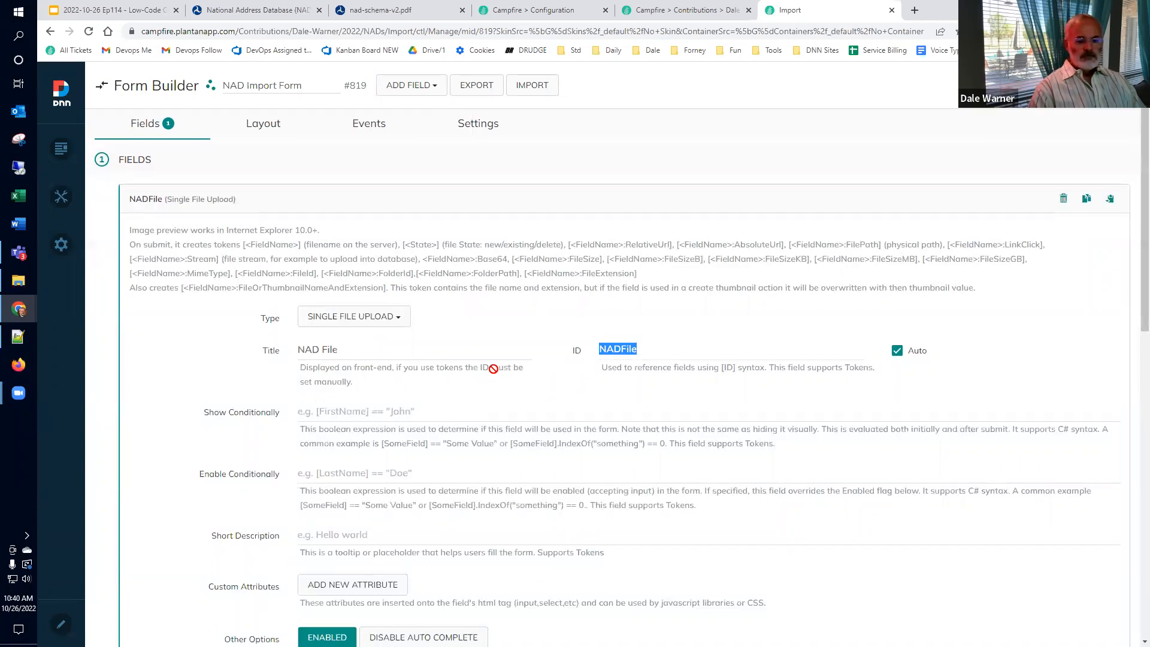
# Step: Restrict the NAD File upload to xlsx files
pyautogui.scroll(-5, 493, 367)
pyautogui.scroll(-1, 397, 350)
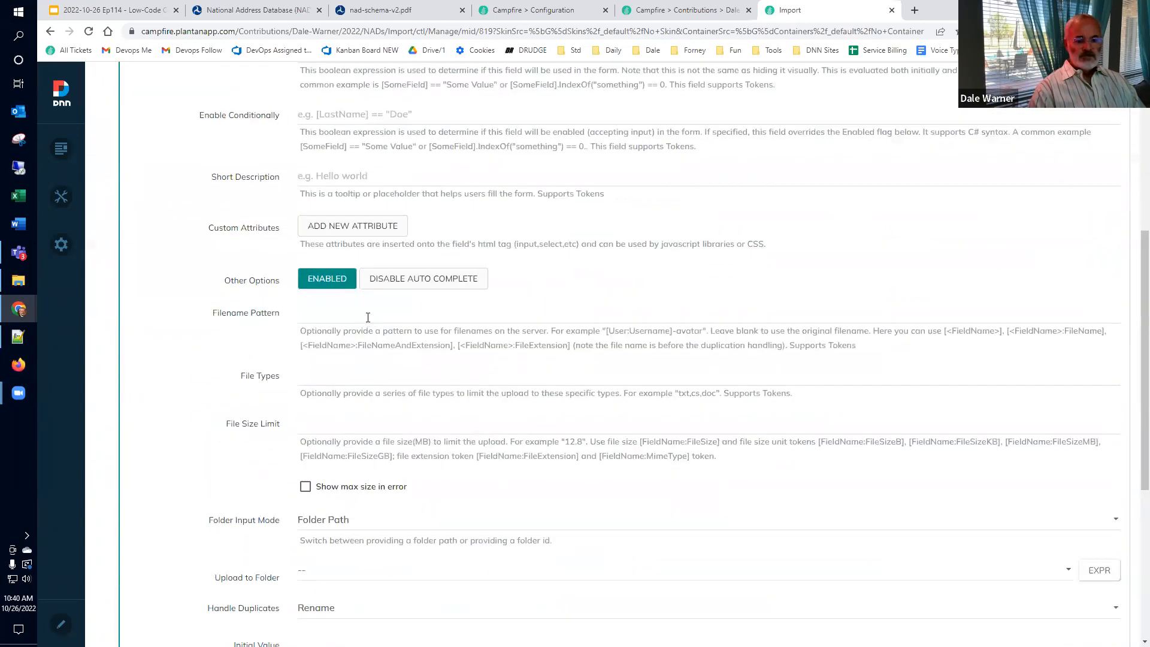
pyautogui.click(362, 377)
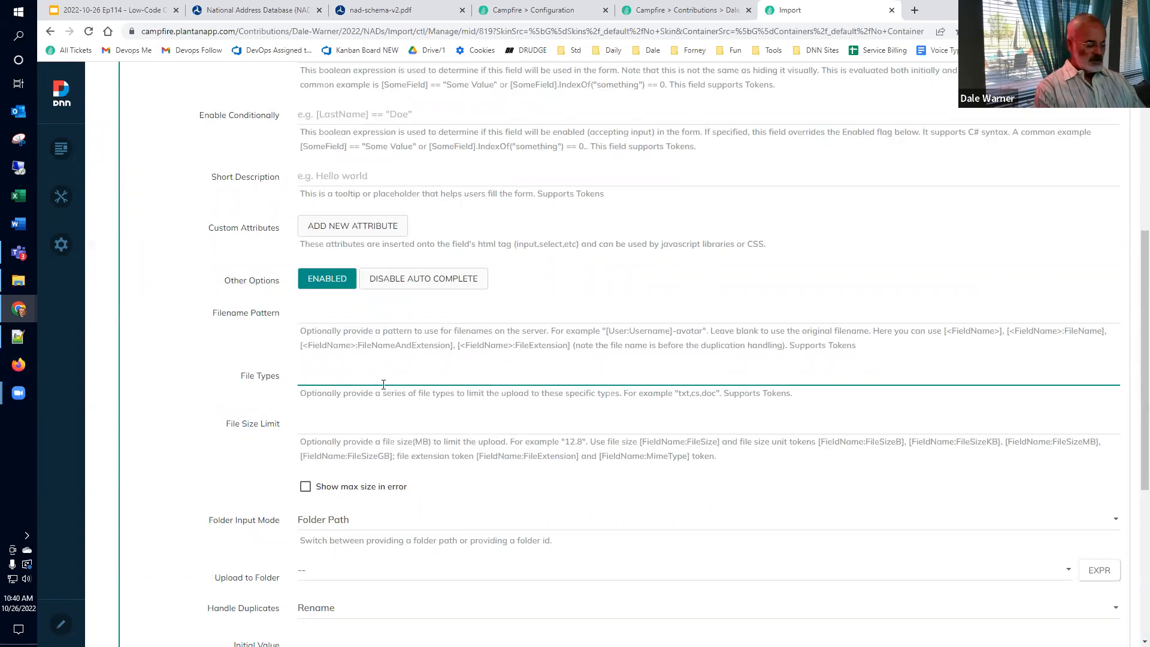
pyautogui.write('xlsx')
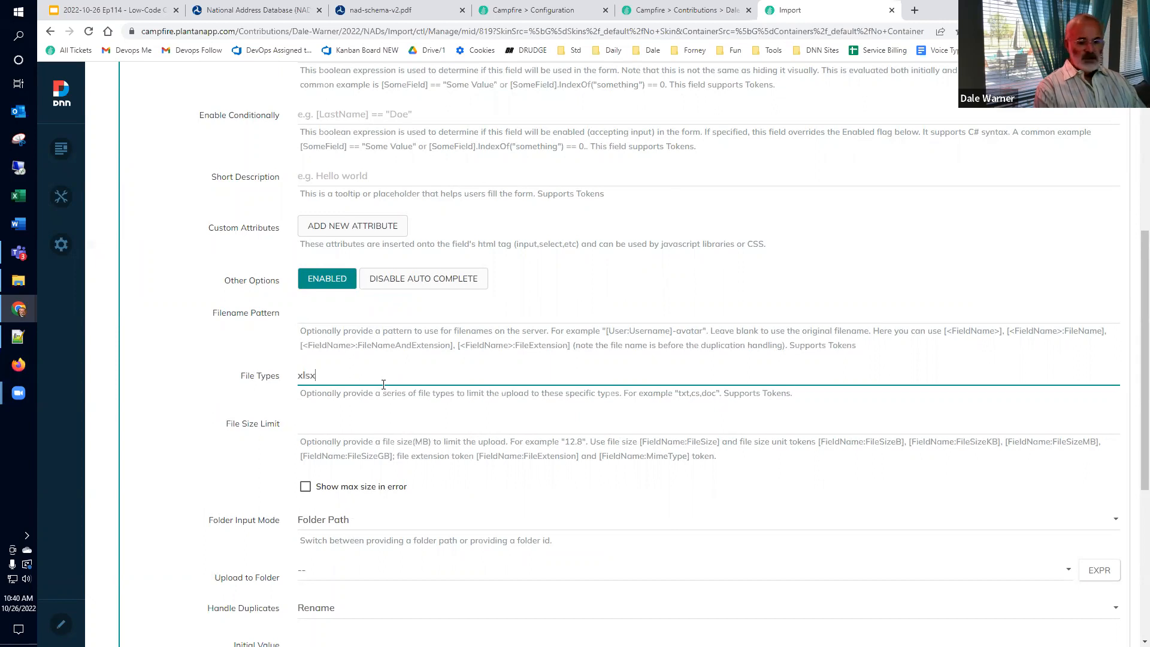
pyautogui.click(285, 343)
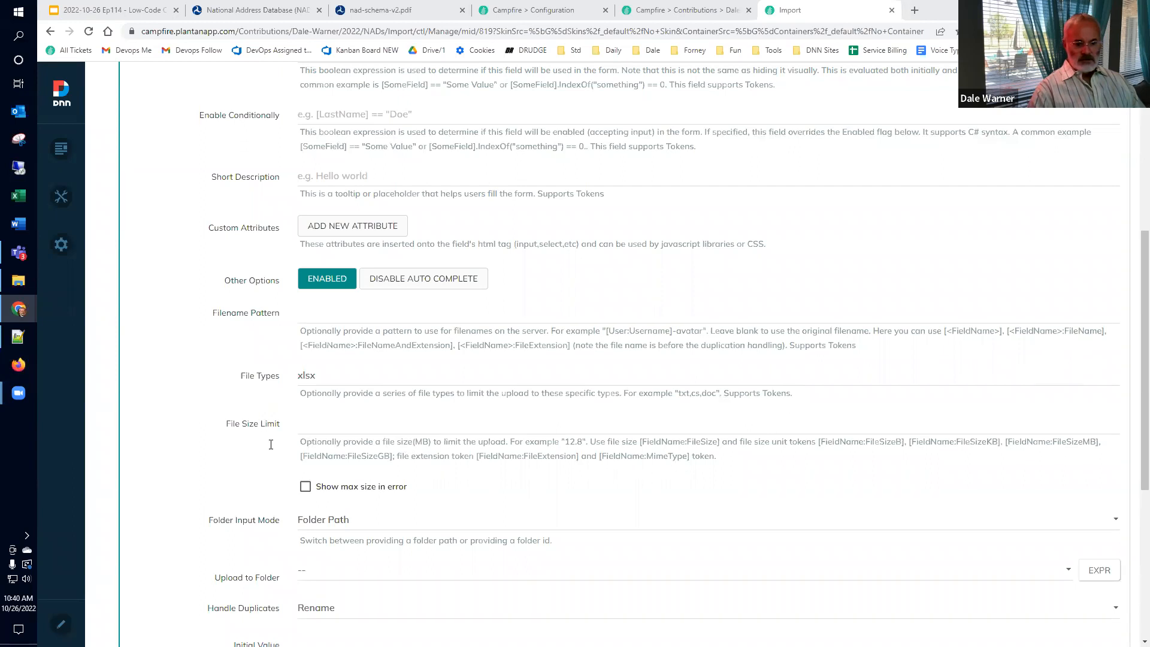
# Step: Store uploaded files in /temp and overwrite duplicates
pyautogui.scroll(-3, 271, 444)
pyautogui.scroll(-2, 268, 418)
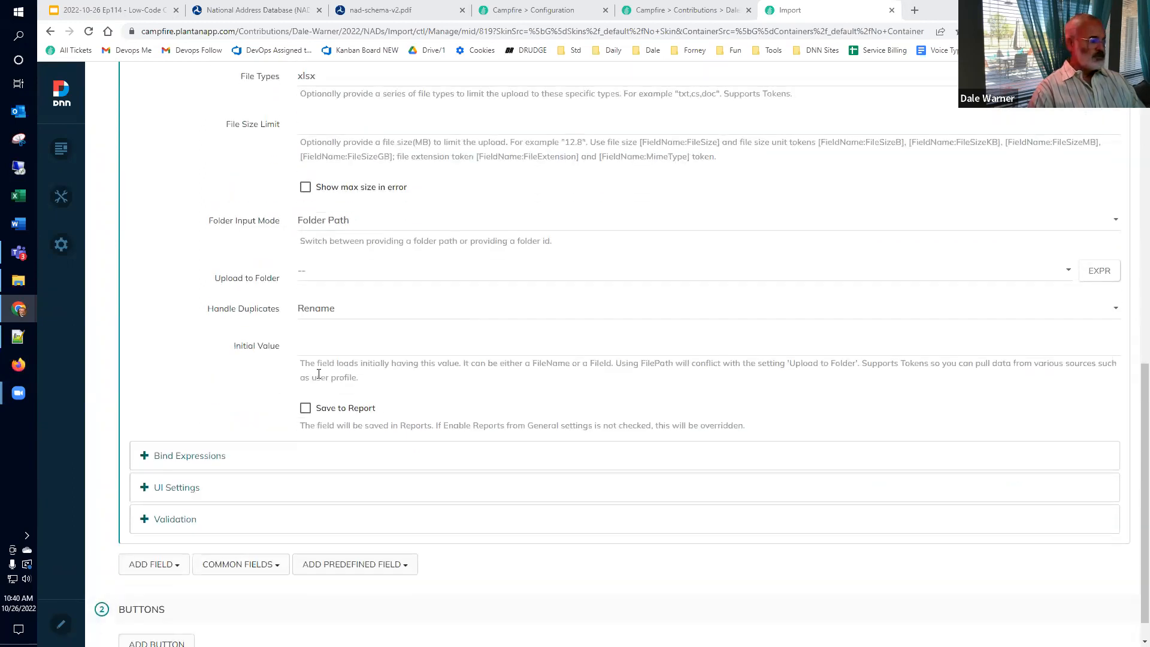
pyautogui.click(369, 273)
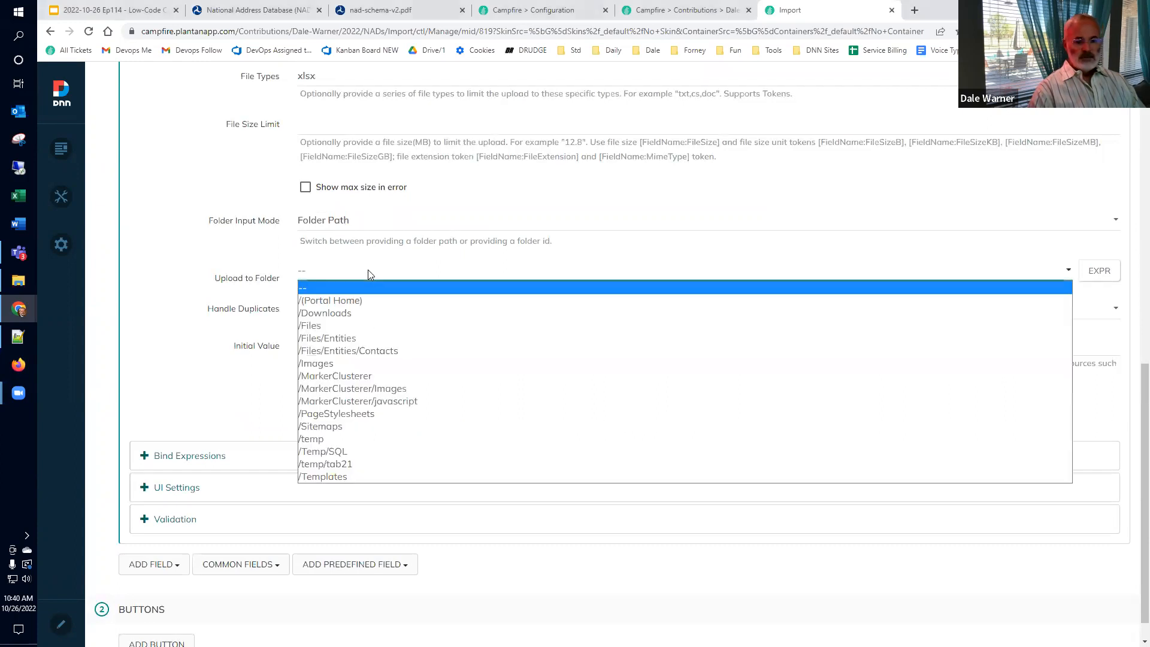
pyautogui.click(330, 441)
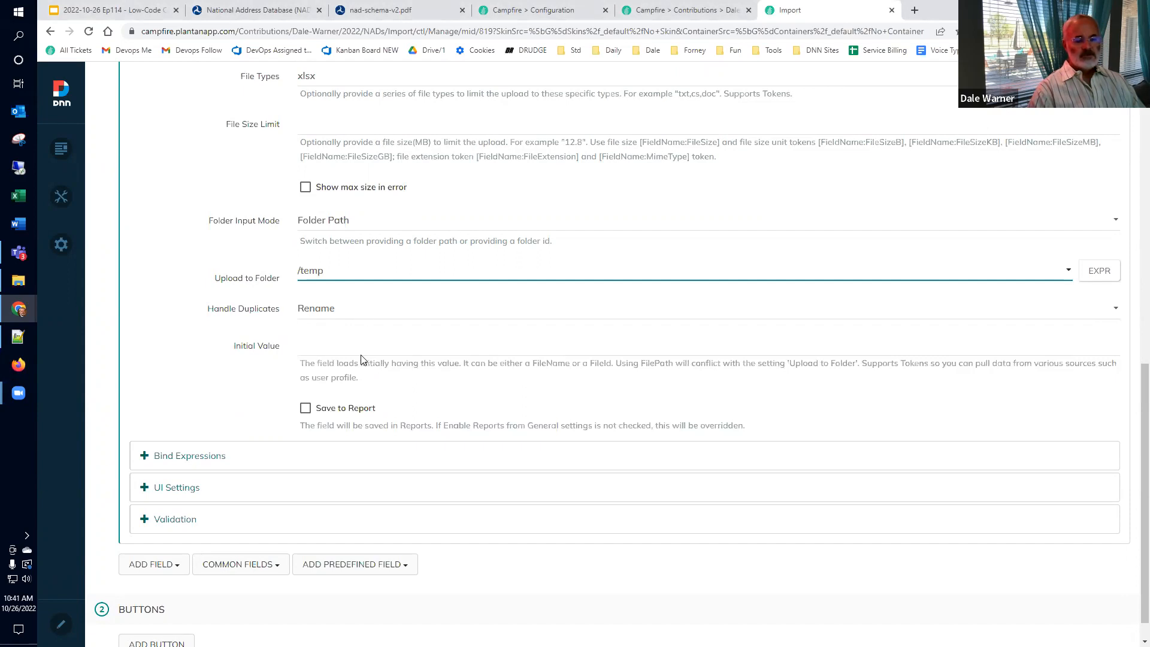
pyautogui.click(353, 308)
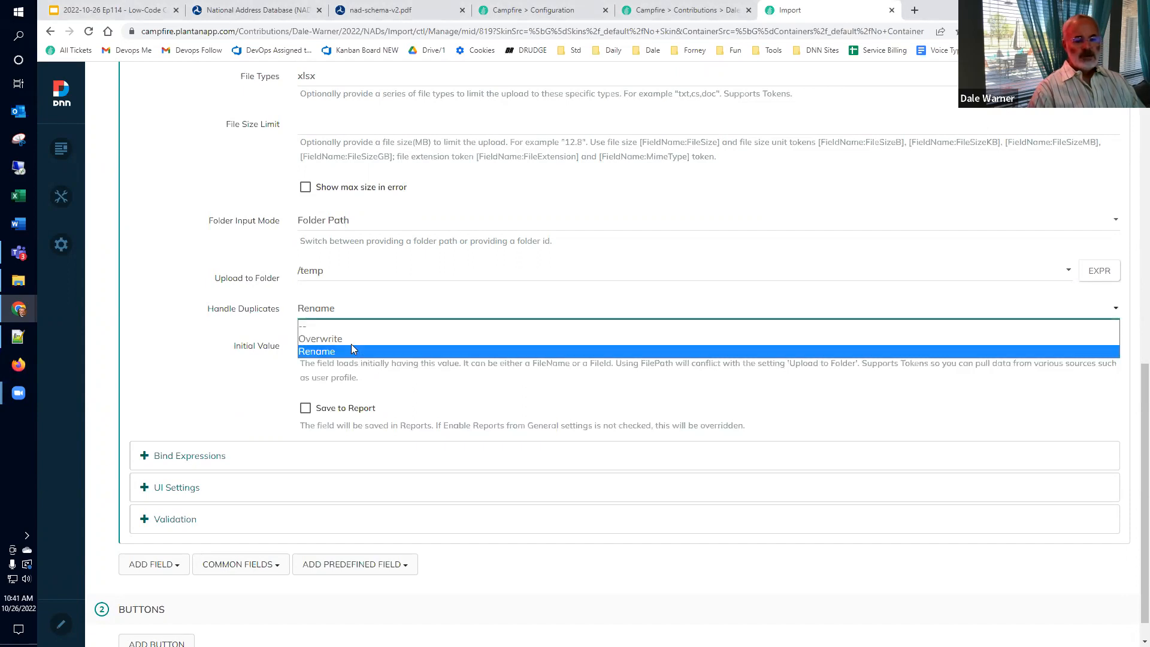
pyautogui.click(337, 339)
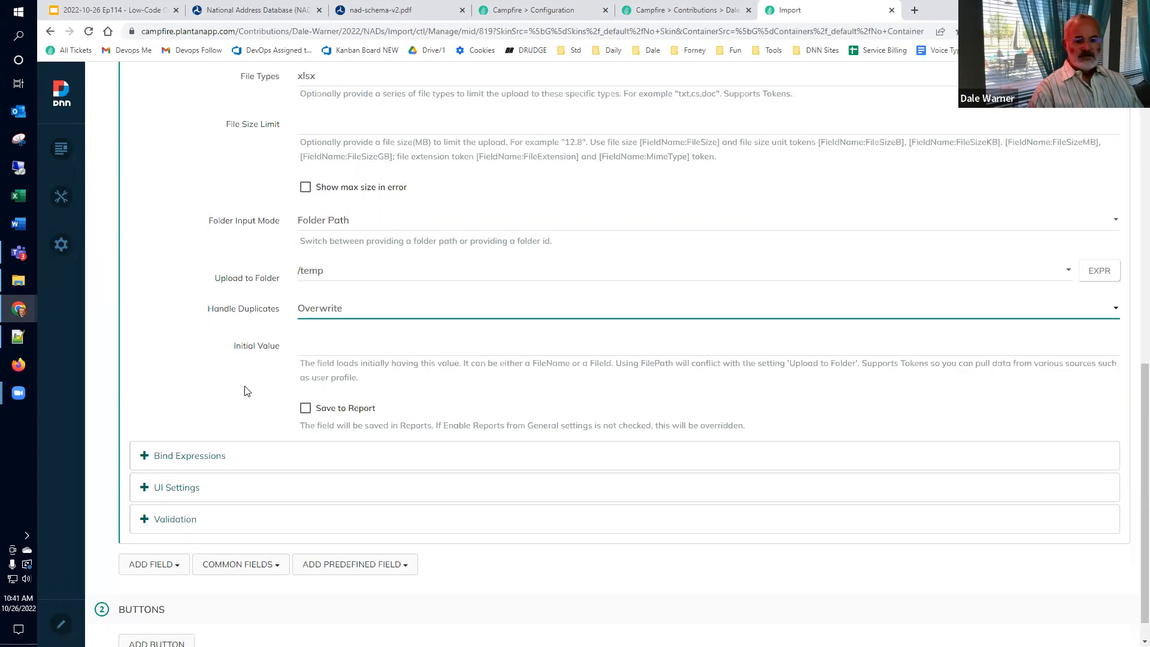
pyautogui.scroll(2, 244, 391)
pyautogui.scroll(7, 245, 391)
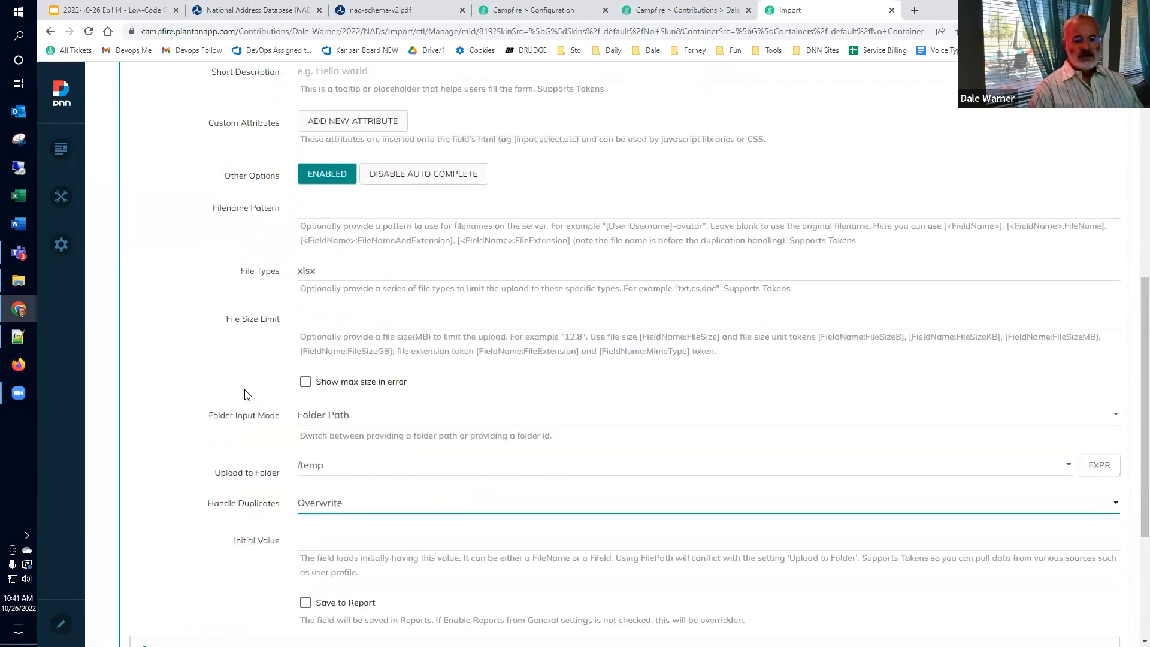
pyautogui.scroll(2, 244, 394)
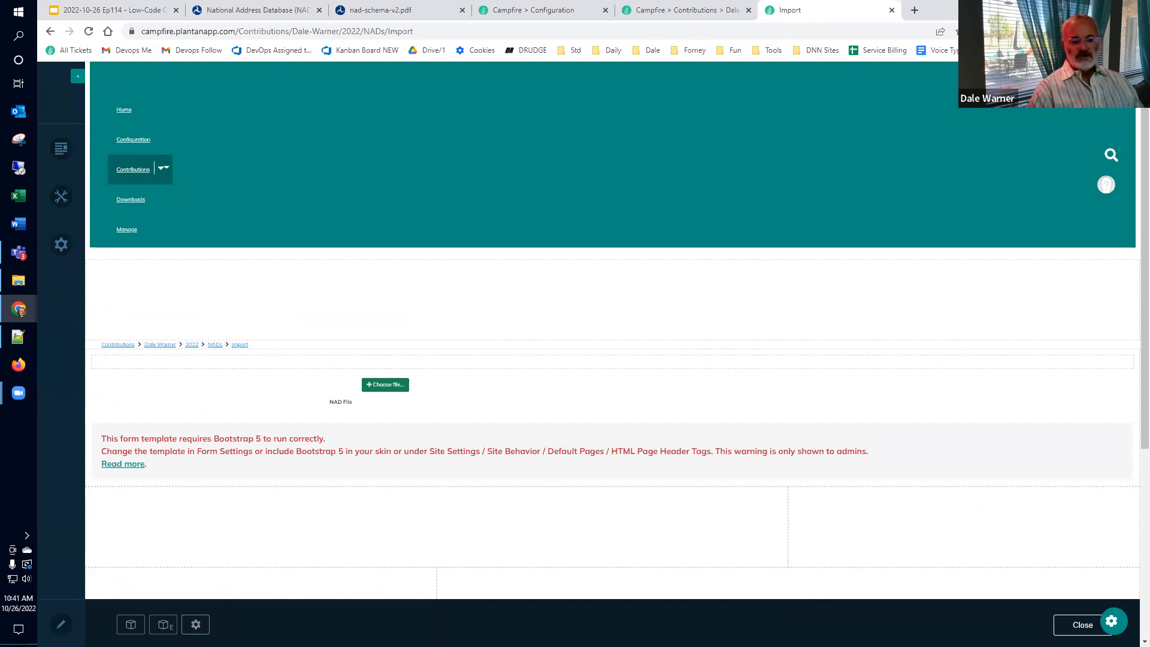
# Step: Switch the Import page's appearance layout to default-bs5 and save the settings
pyautogui.click(196, 625)
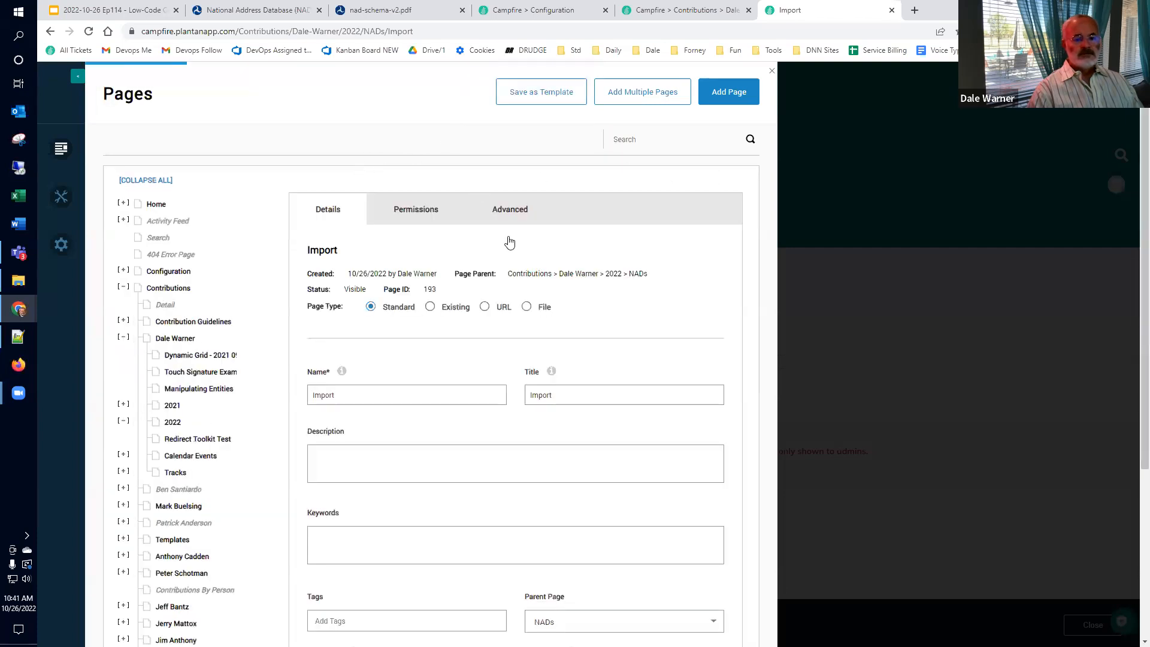
pyautogui.click(522, 221)
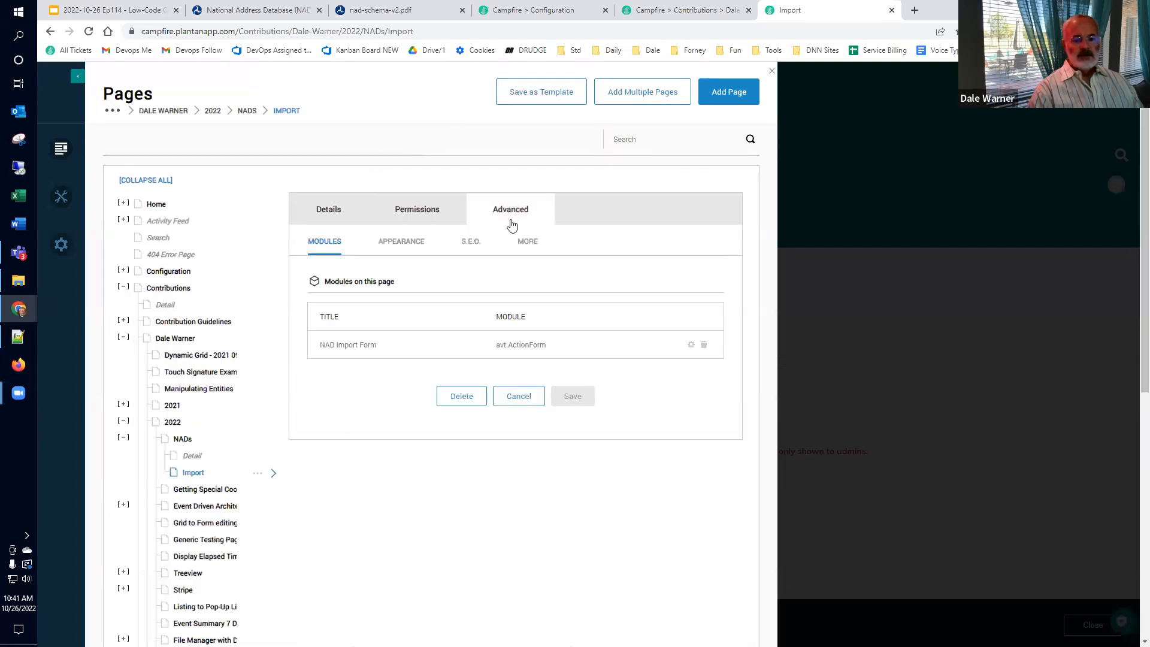
pyautogui.click(413, 246)
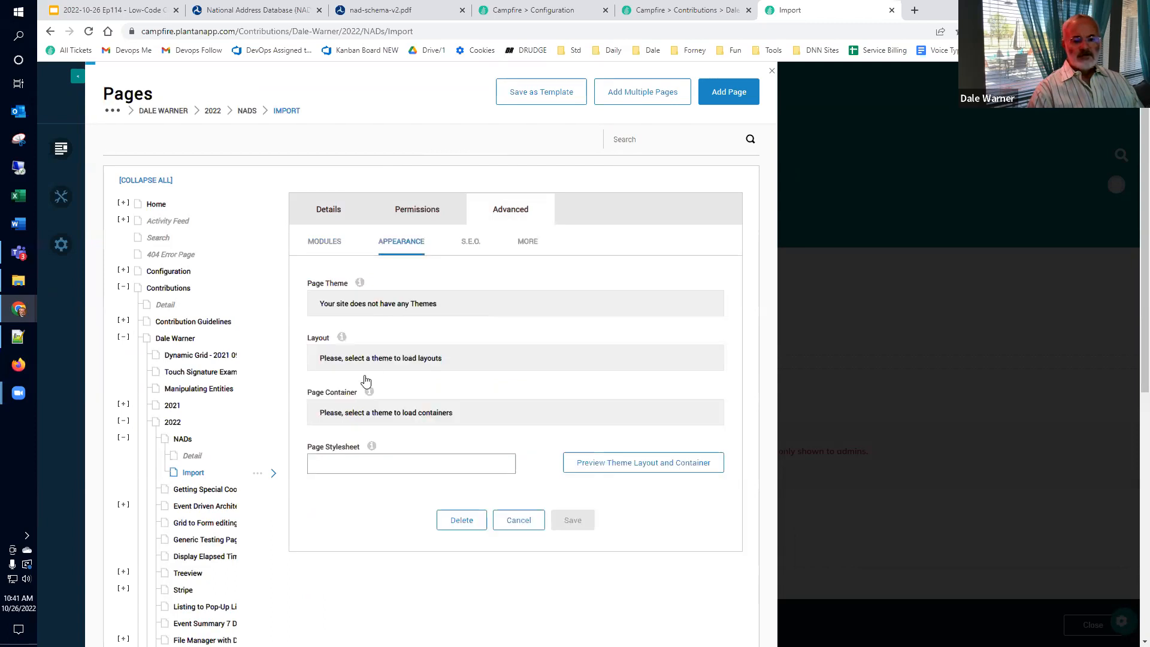
pyautogui.scroll(-4, 378, 372)
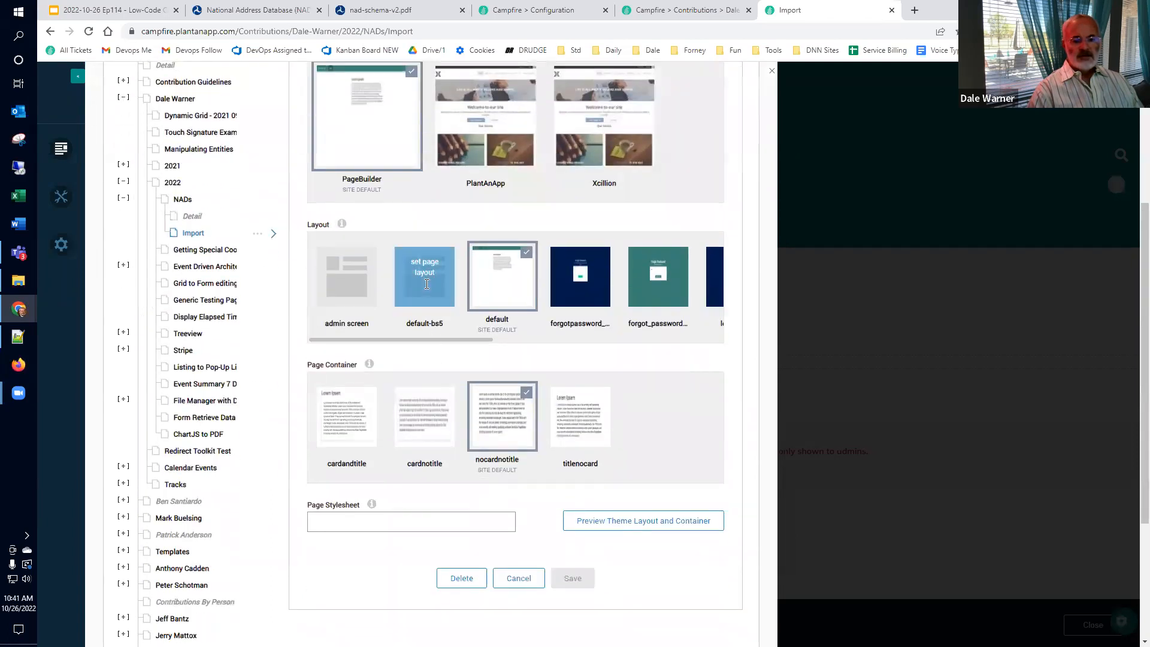
pyautogui.click(426, 284)
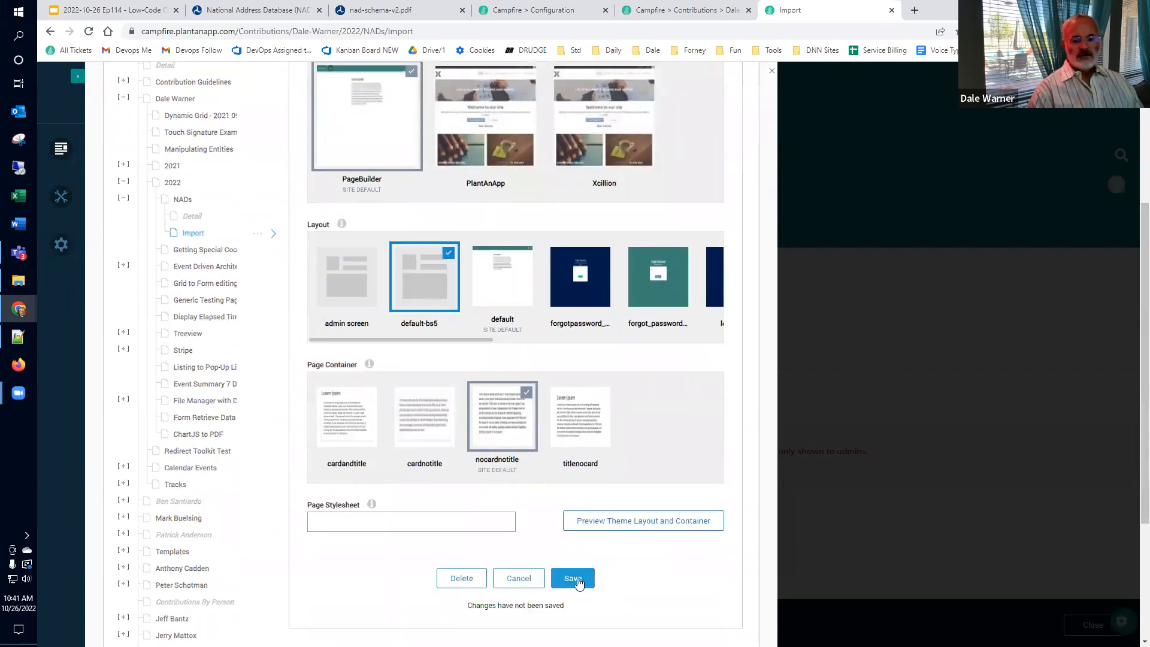
pyautogui.click(573, 579)
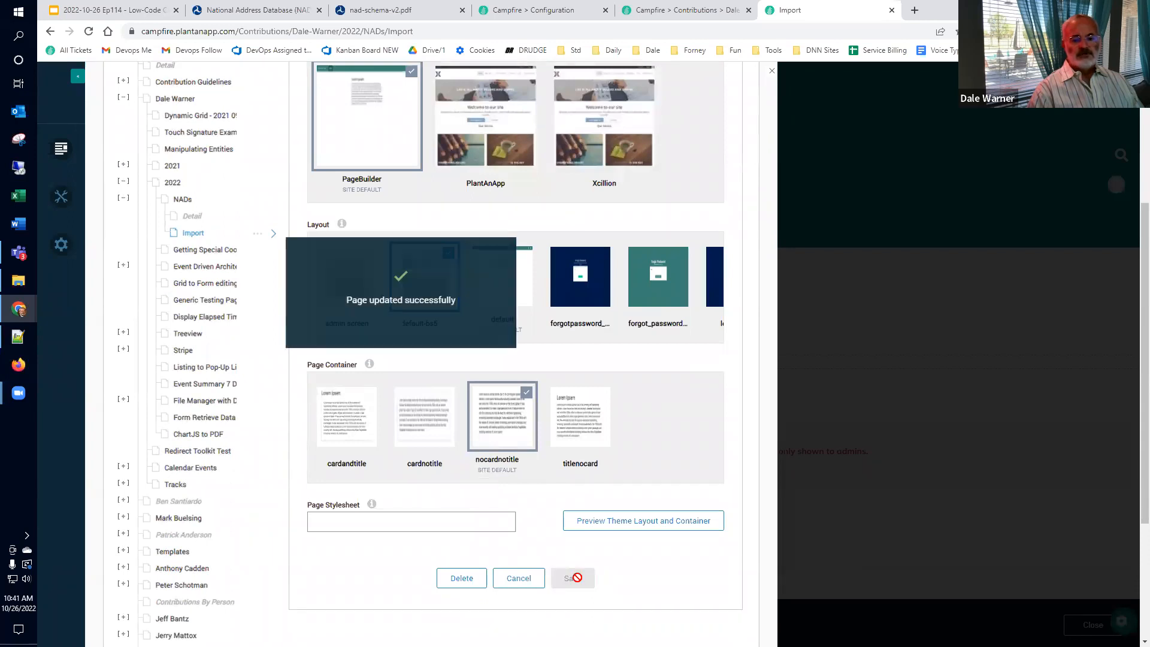
pyautogui.click(771, 73)
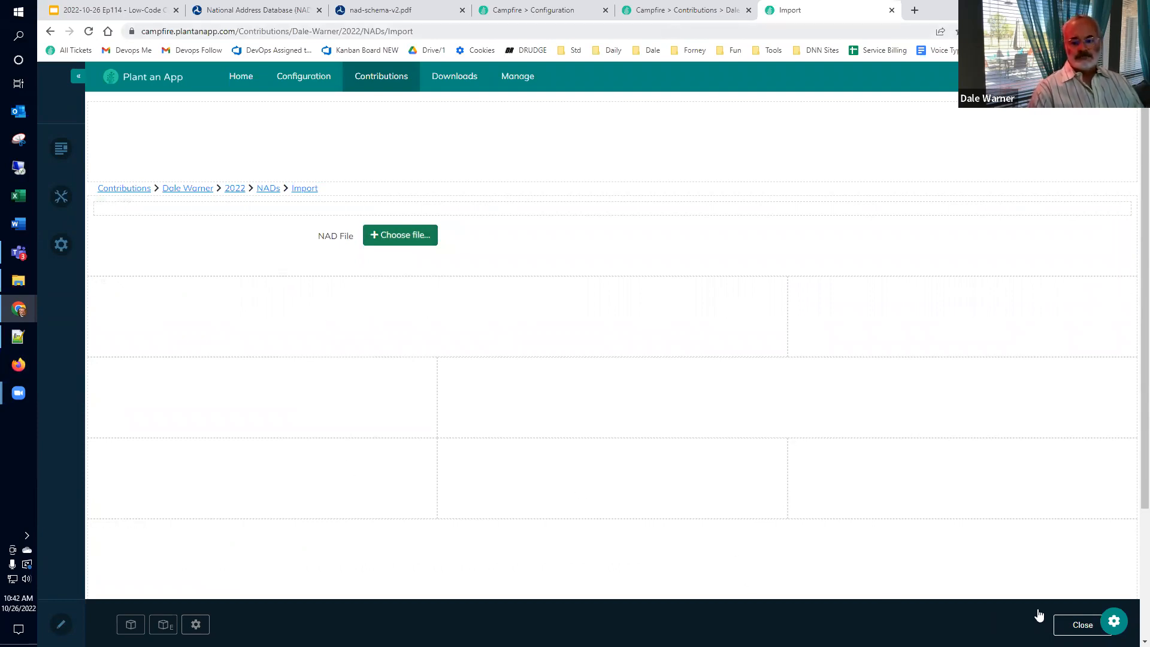
# Step: Add a button titled 'Import' to the NAD Import Form
pyautogui.click(1114, 623)
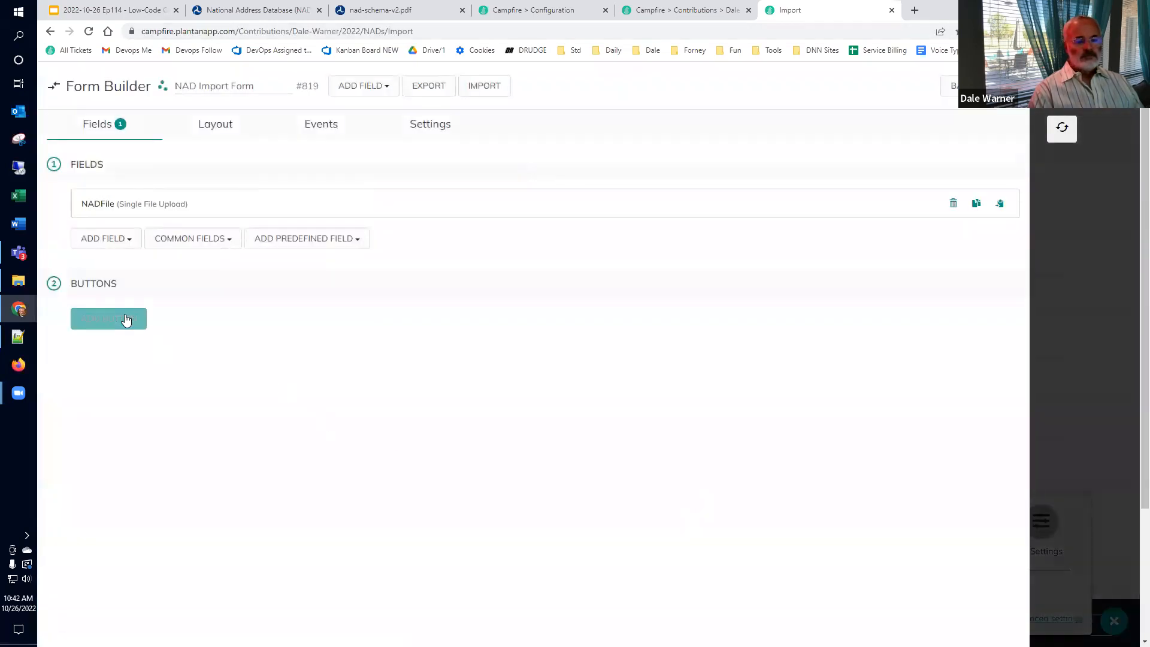
pyautogui.click(126, 321)
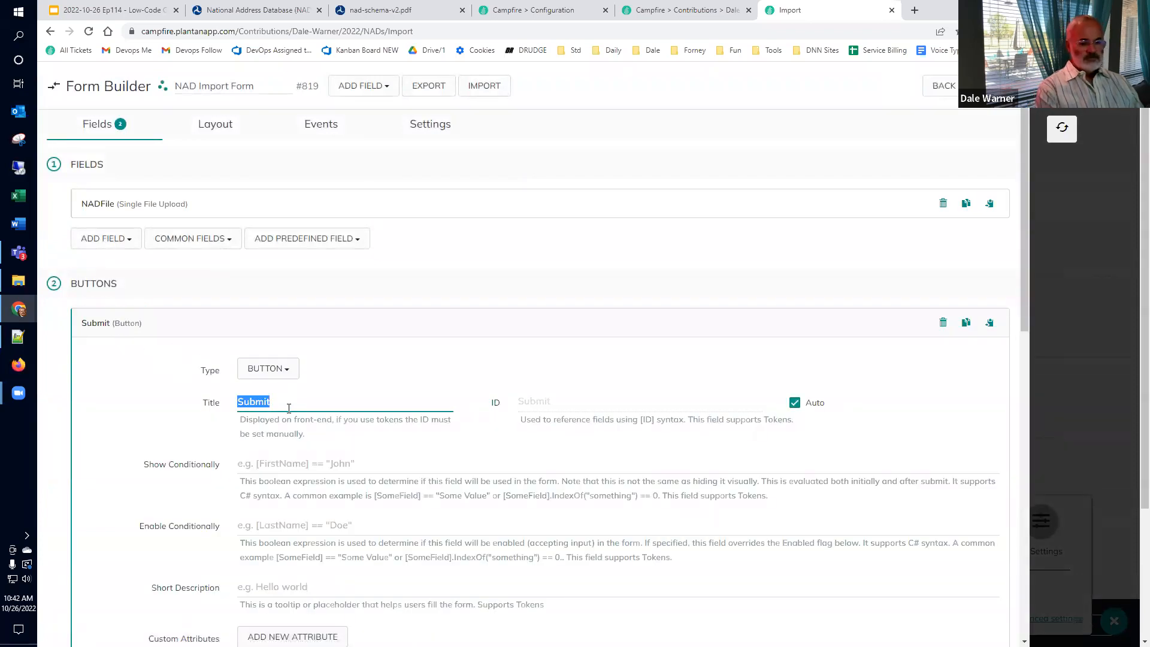
pyautogui.write('Import')
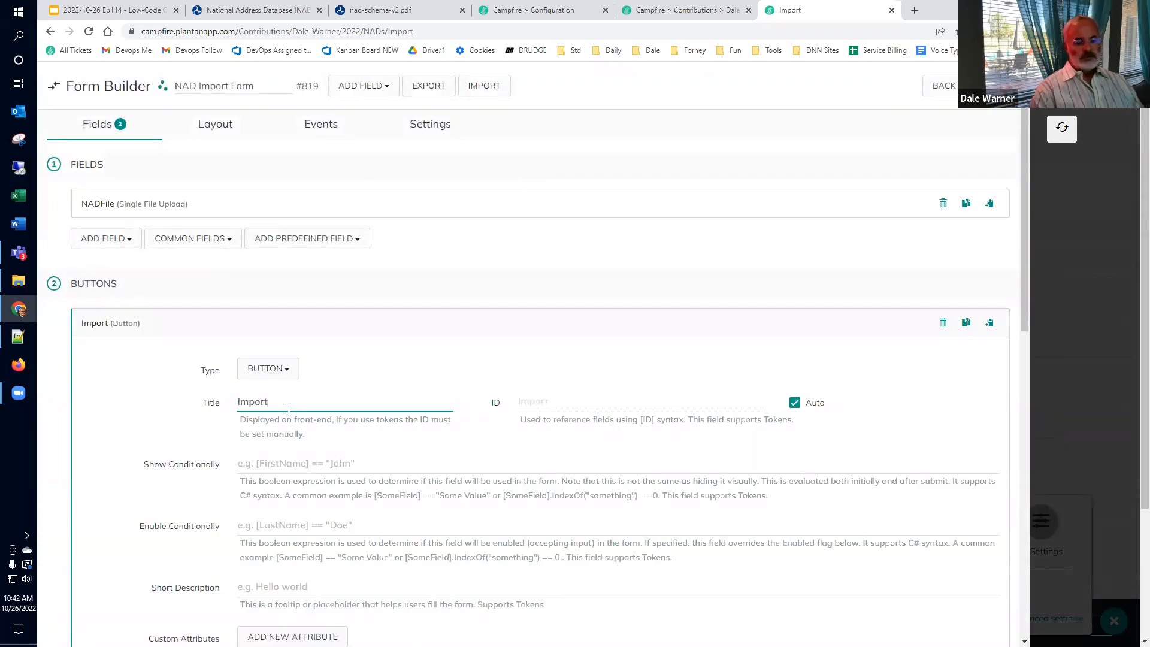
# Step: Add an On Click action and browse the Lists & Objects actions
pyautogui.scroll(-4, 243, 395)
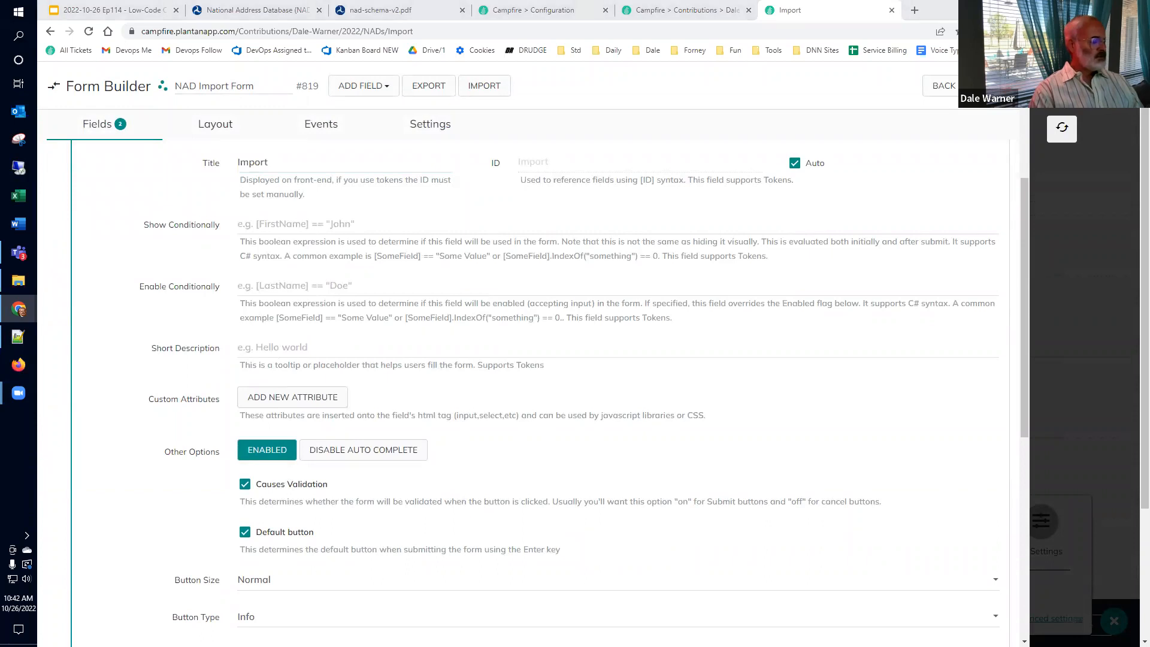
pyautogui.scroll(-7, 705, 422)
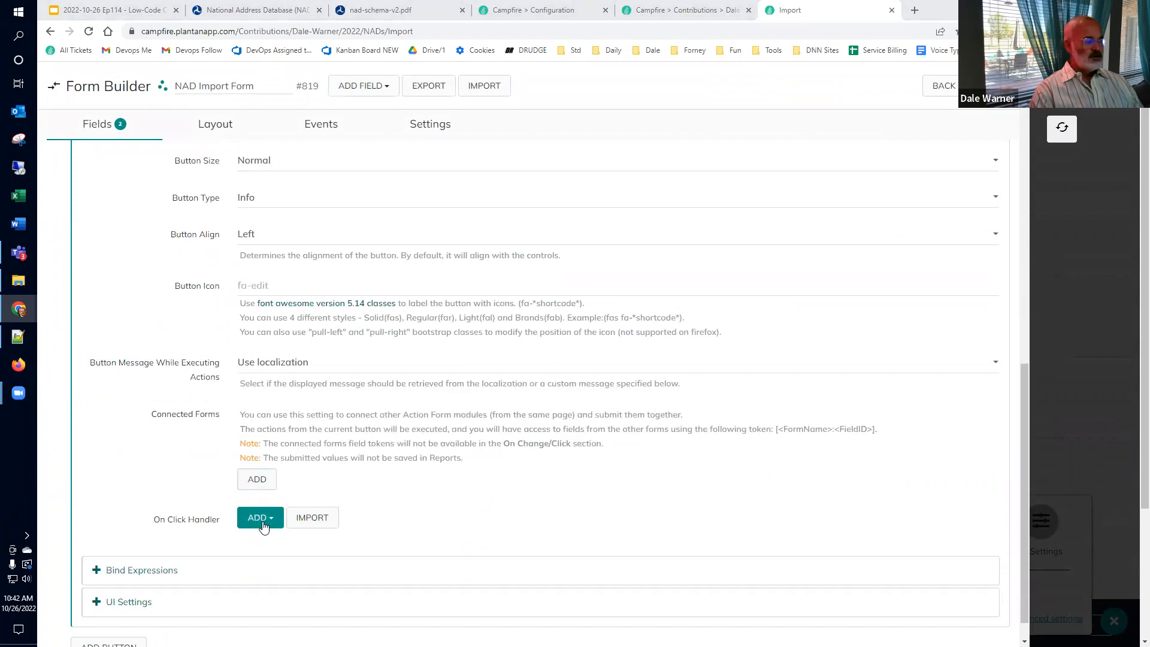
pyautogui.scroll(-1, 282, 475)
pyautogui.click(276, 488)
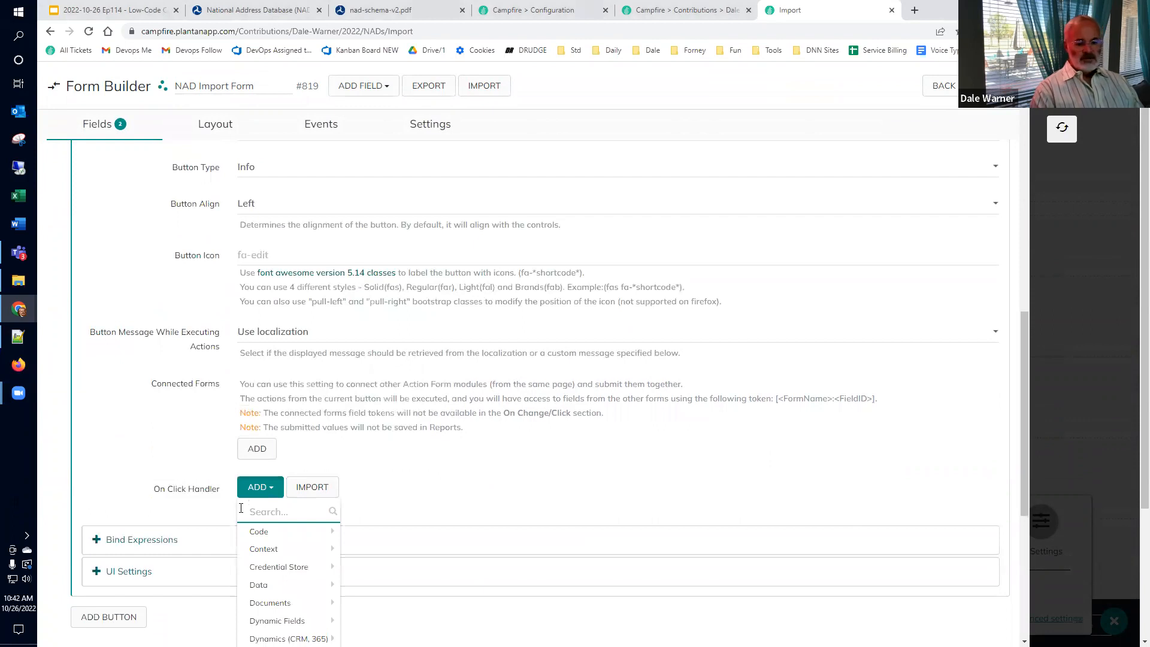
pyautogui.scroll(-3, 279, 509)
pyautogui.moveTo(299, 567)
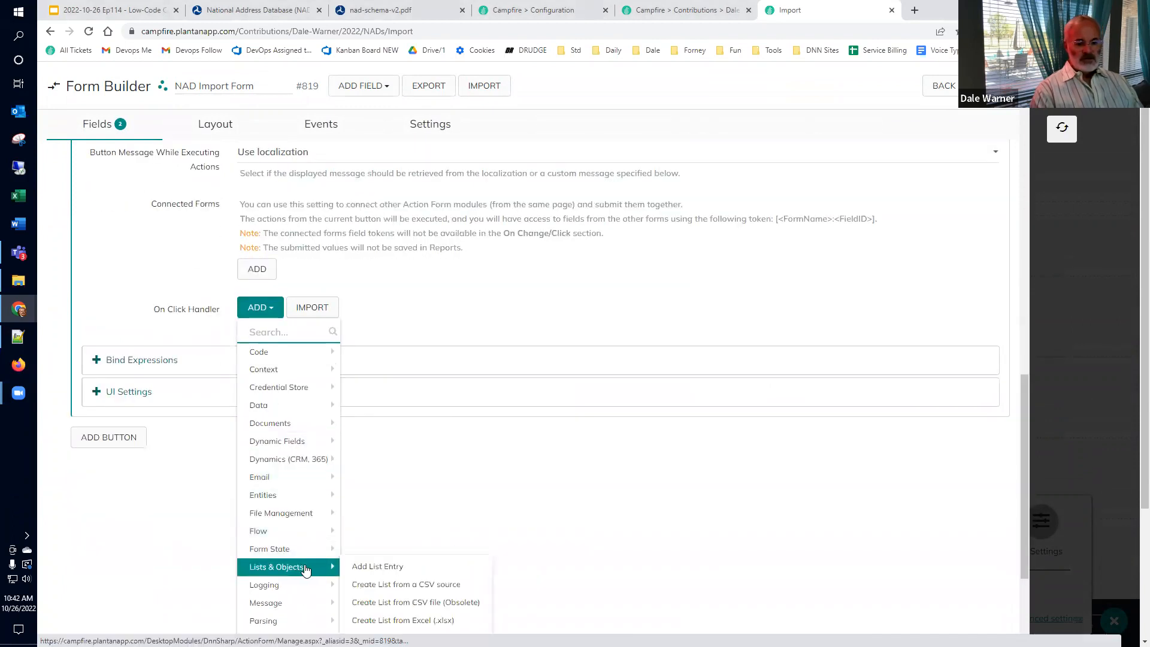
# Step: Add a Create List from Excel (.xlsx) action and set its List Name to NADList
pyautogui.click(409, 623)
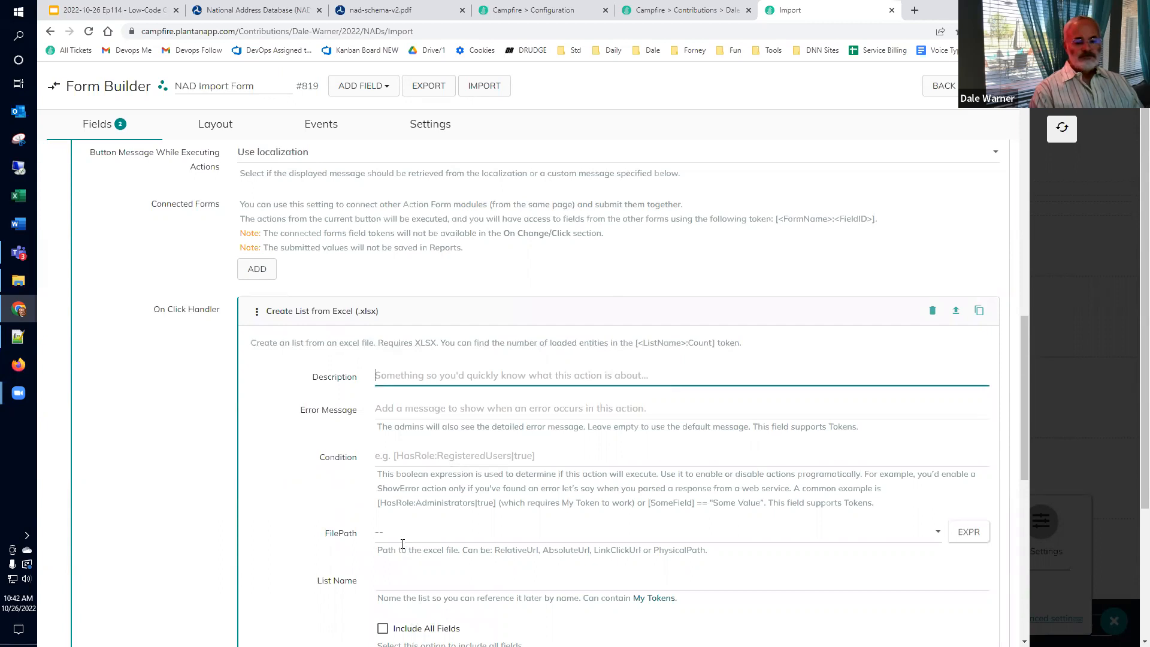
pyautogui.scroll(-1, 403, 543)
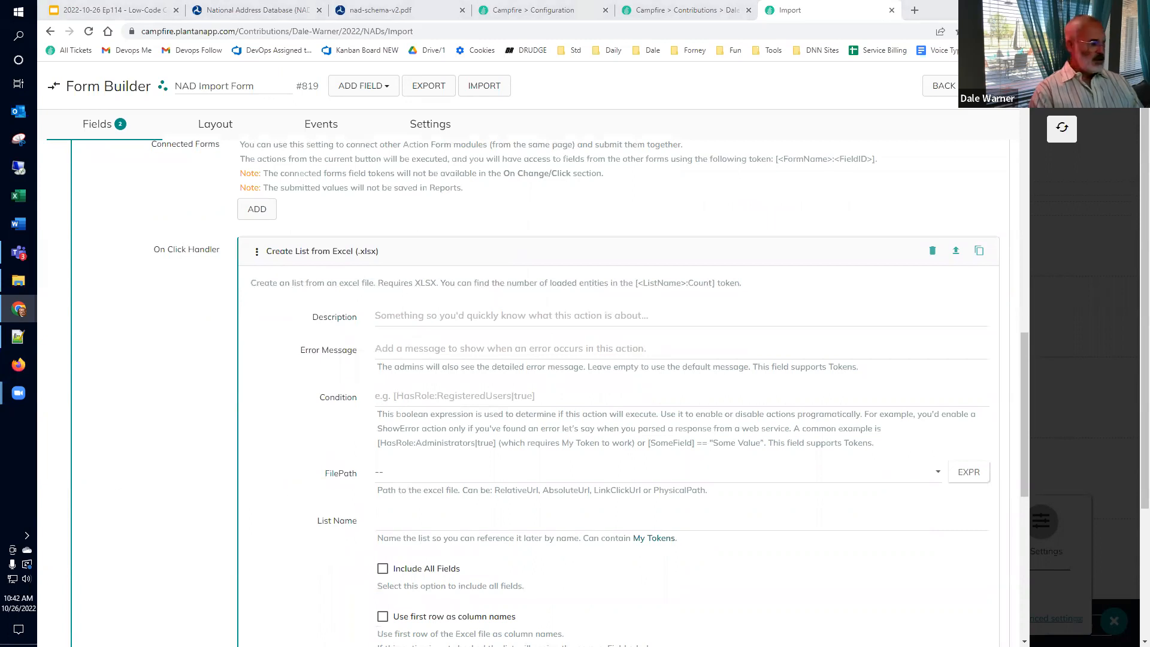
pyautogui.click(426, 523)
pyautogui.write('NADFile')
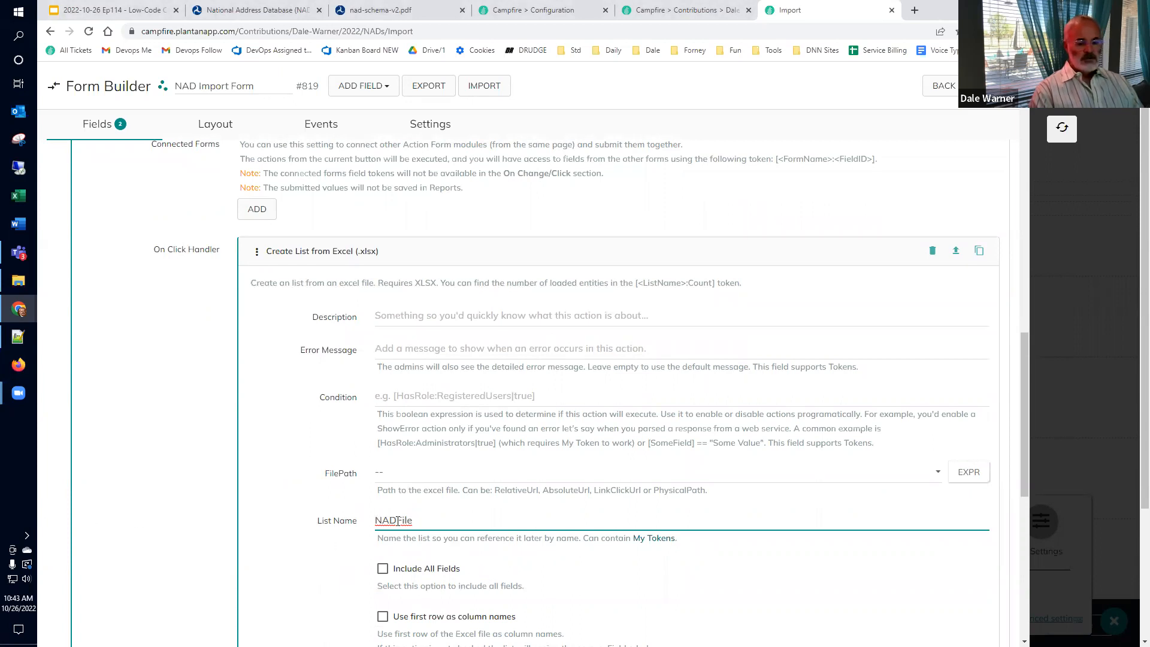
pyautogui.moveTo(396, 520); pyautogui.dragTo(479, 524)
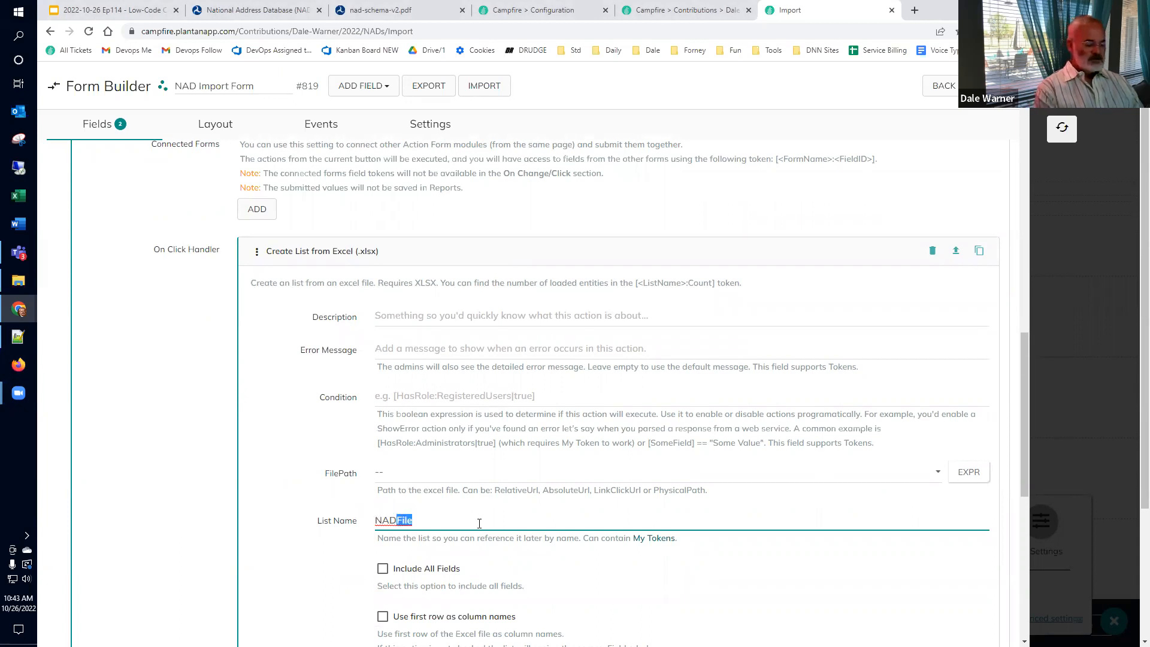
pyautogui.write('List')
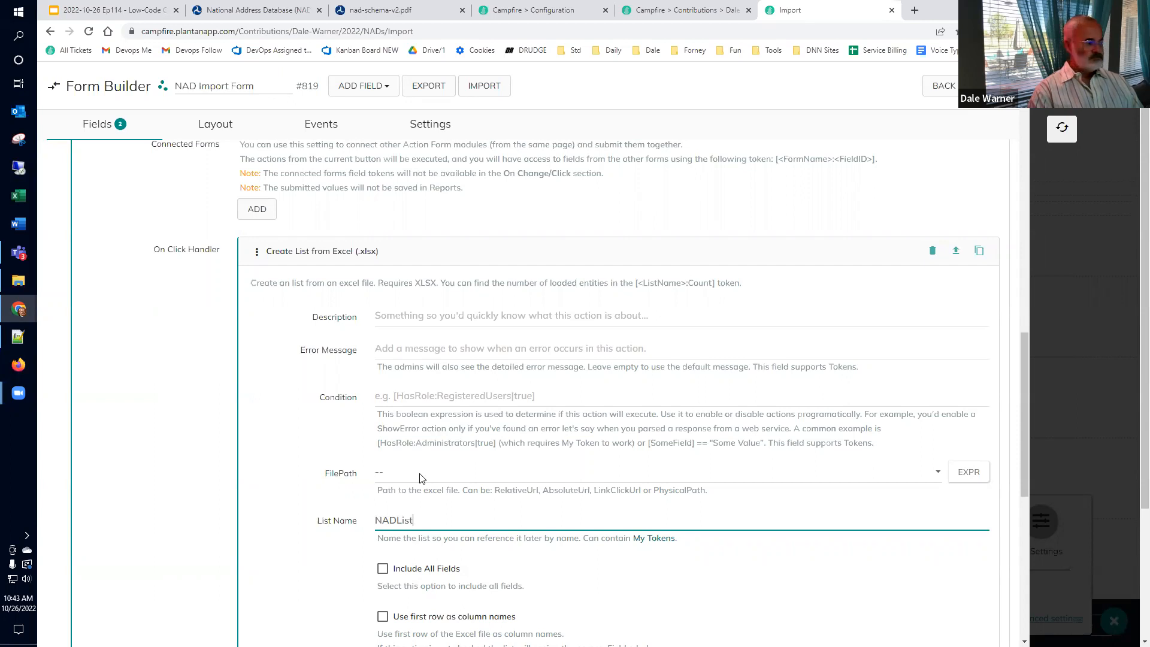
# Step: Set the action's FilePath to the NADFile upload
pyautogui.click(421, 478)
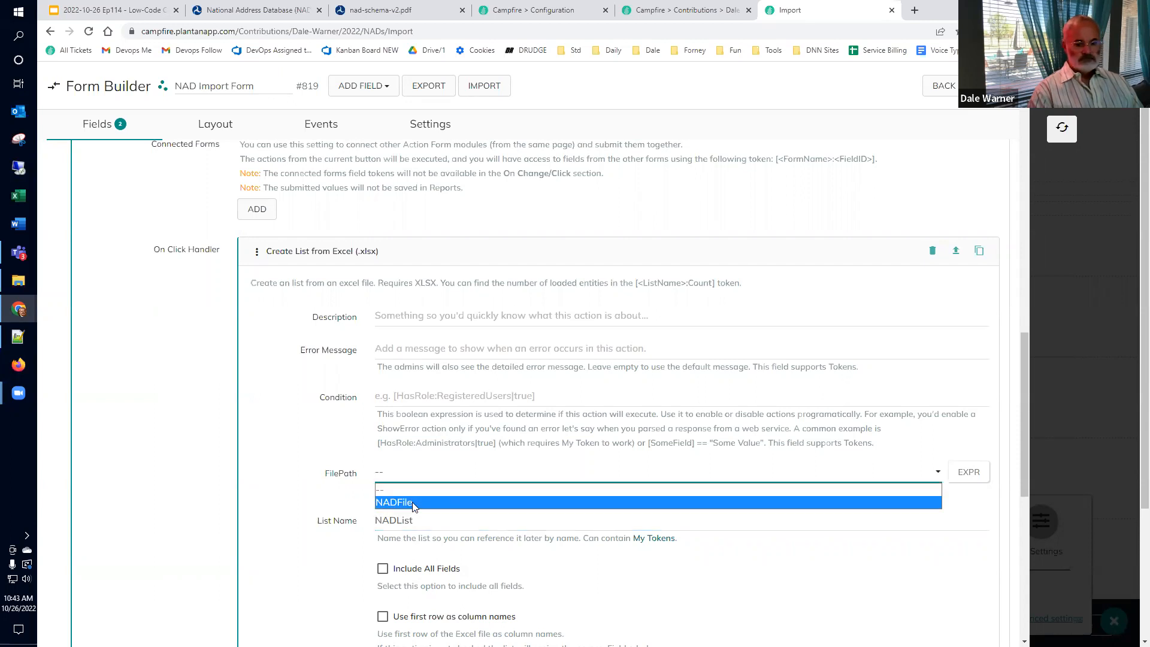
pyautogui.click(412, 502)
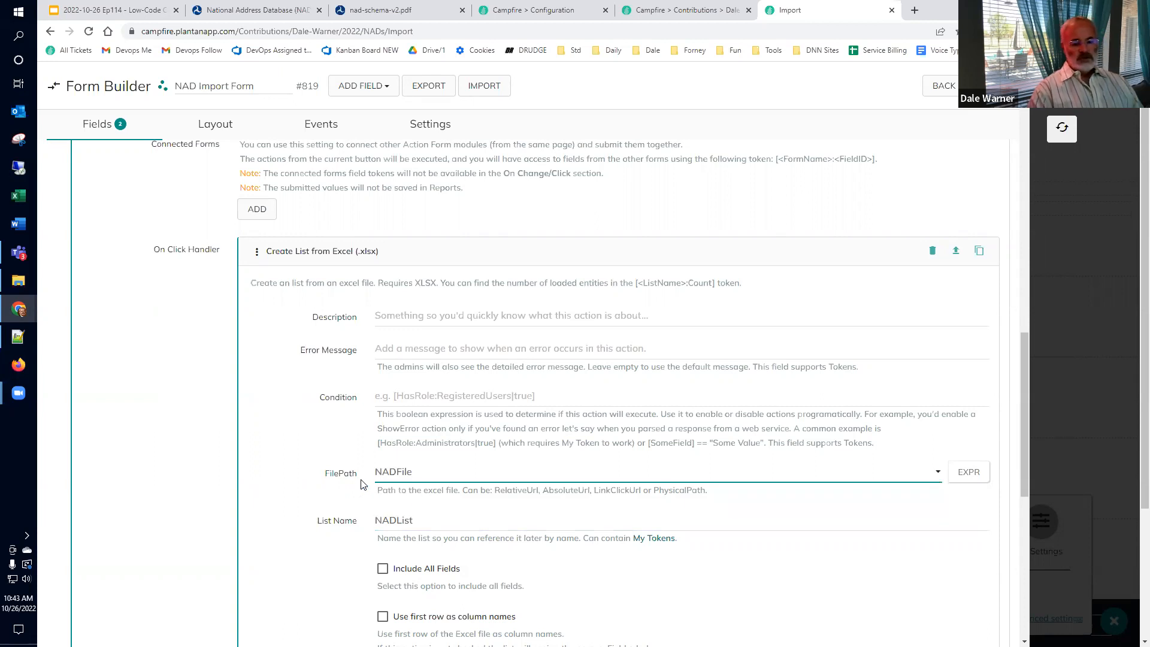
pyautogui.click(438, 475)
# Step: Keep FilePath as NADFile and tick Include All Fields and Use first row as column names
pyautogui.click(437, 473)
pyautogui.scroll(-3, 436, 477)
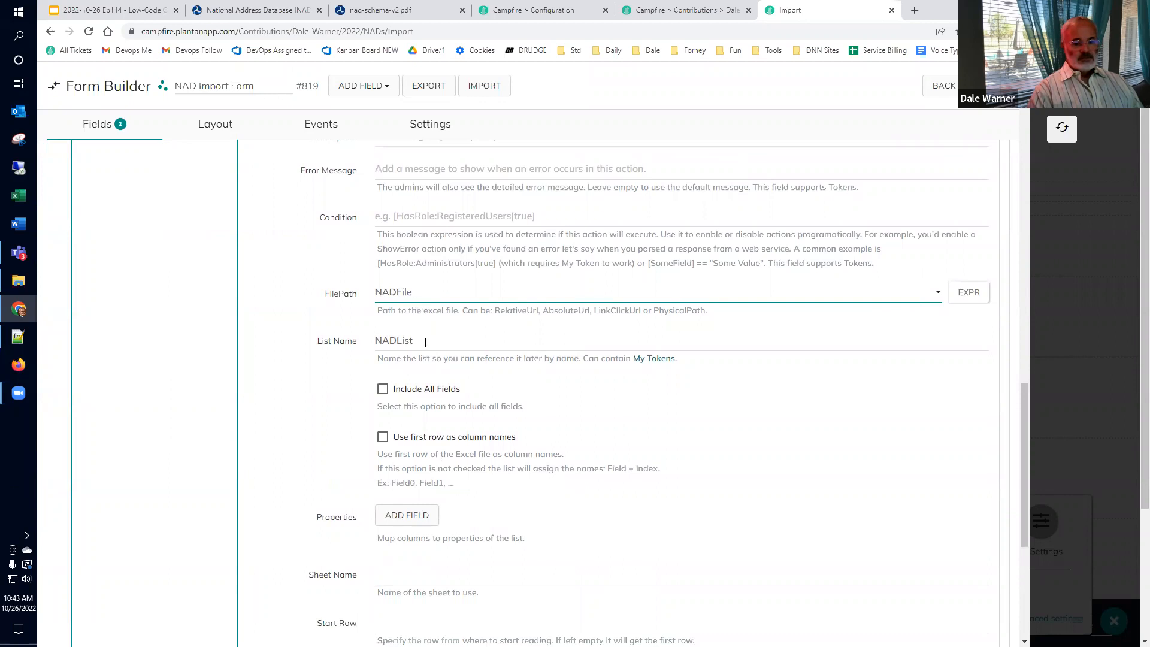
pyautogui.click(384, 390)
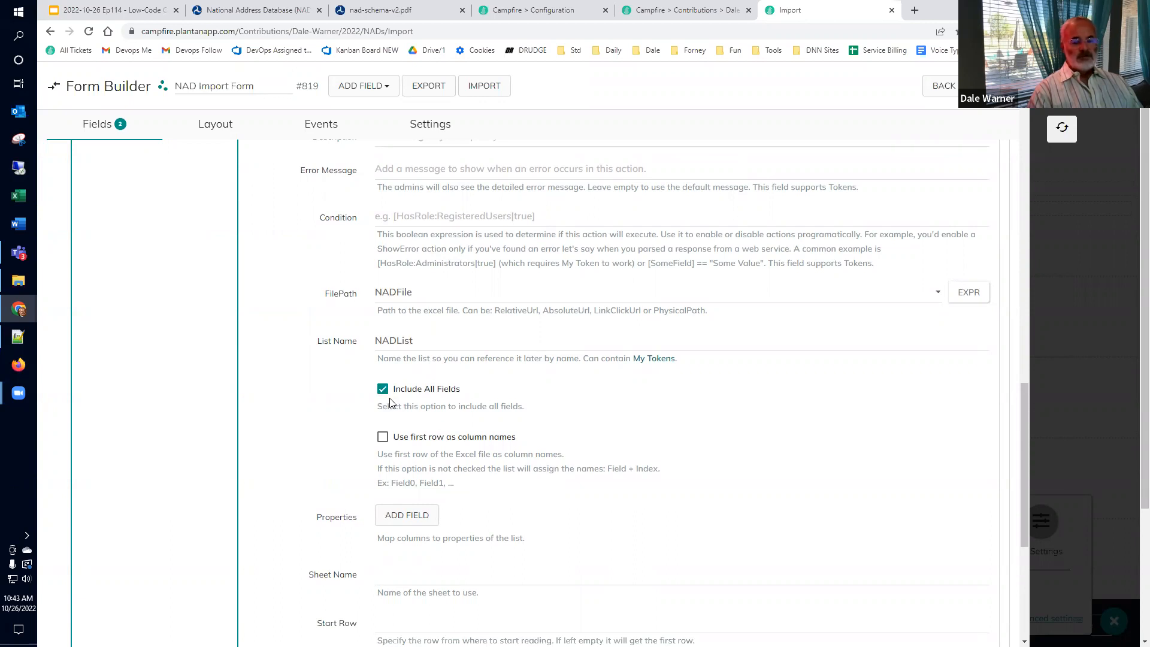
pyautogui.scroll(-3, 390, 403)
pyautogui.click(383, 259)
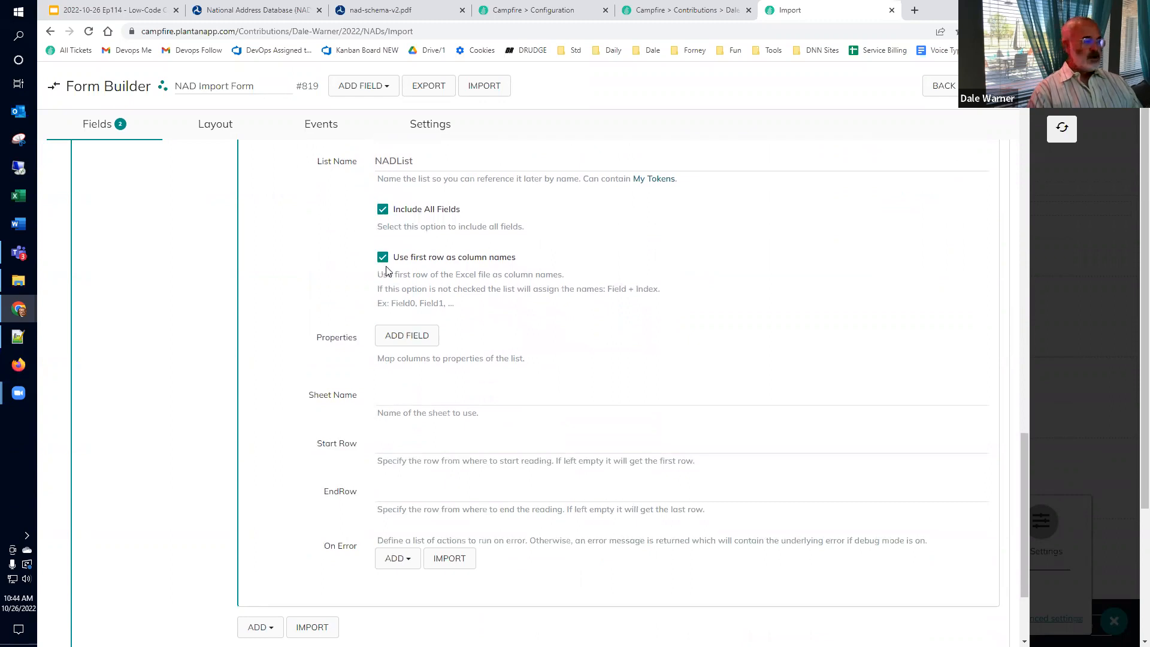
pyautogui.click(393, 334)
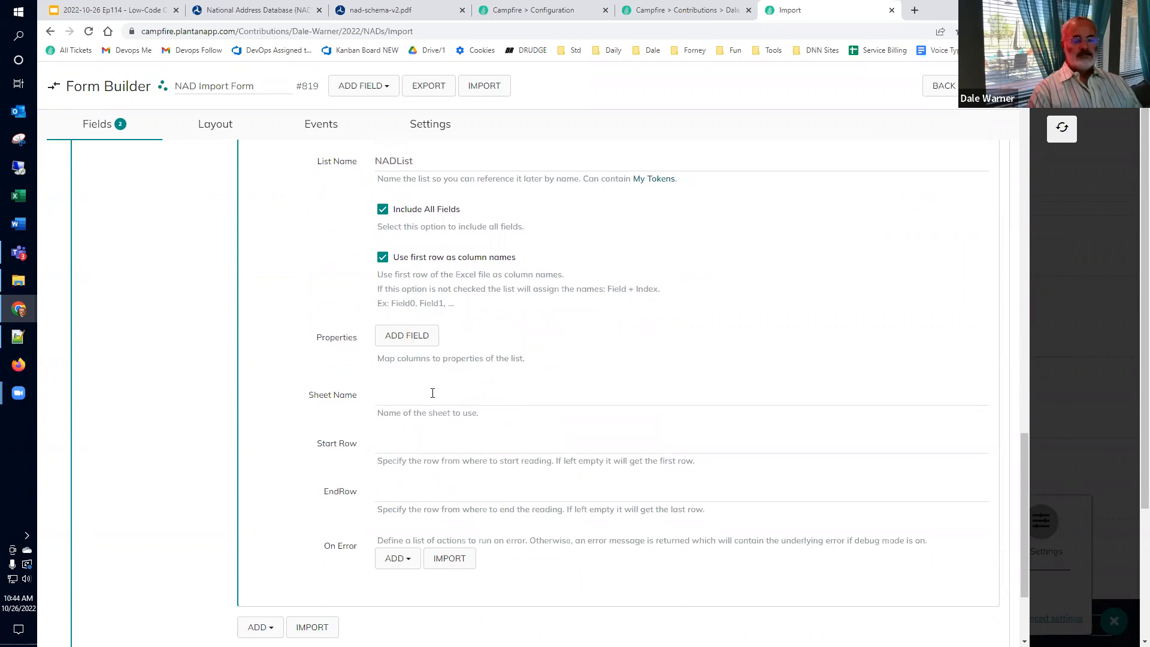
# Step: Open NAD_r11_TX_Filtered.xlsx in Excel and copy its worksheet name
pyautogui.click(24, 283)
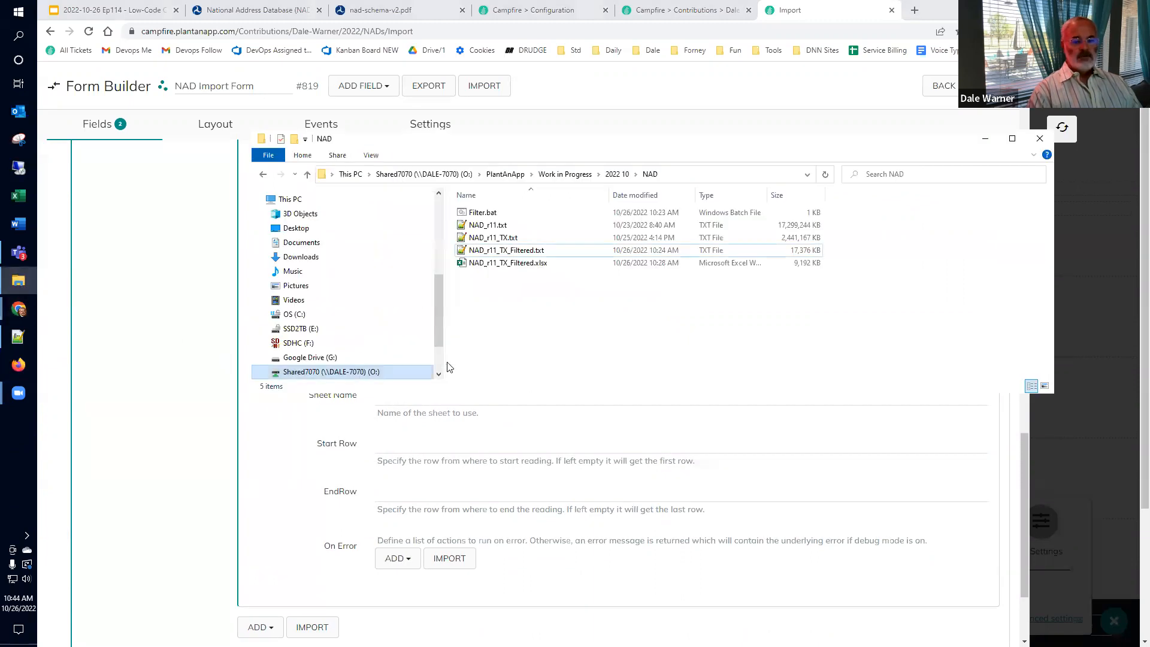
pyautogui.doubleClick(502, 264)
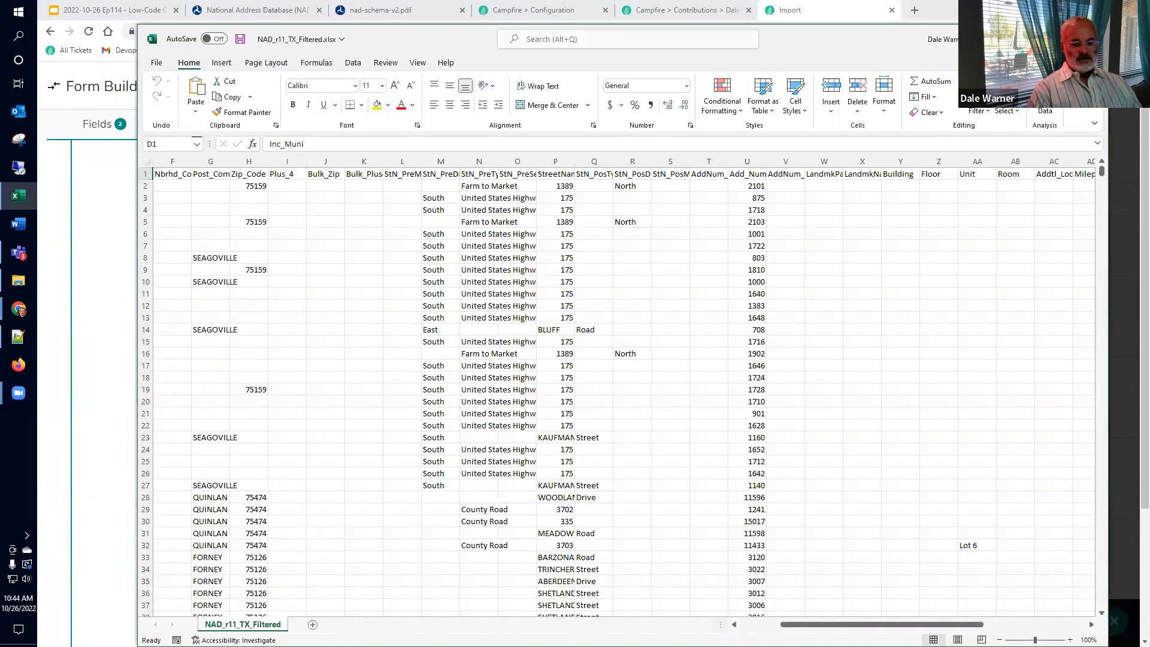
pyautogui.rightClick(227, 625)
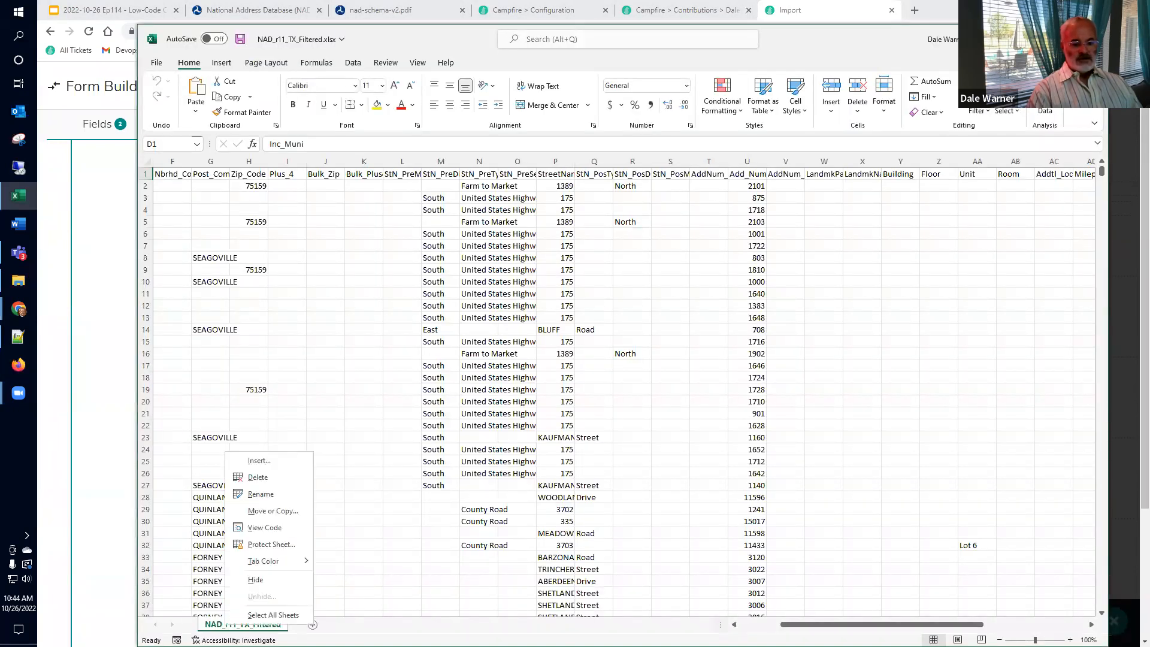
pyautogui.click(283, 496)
pyautogui.hotkey('ctrl', 'c')
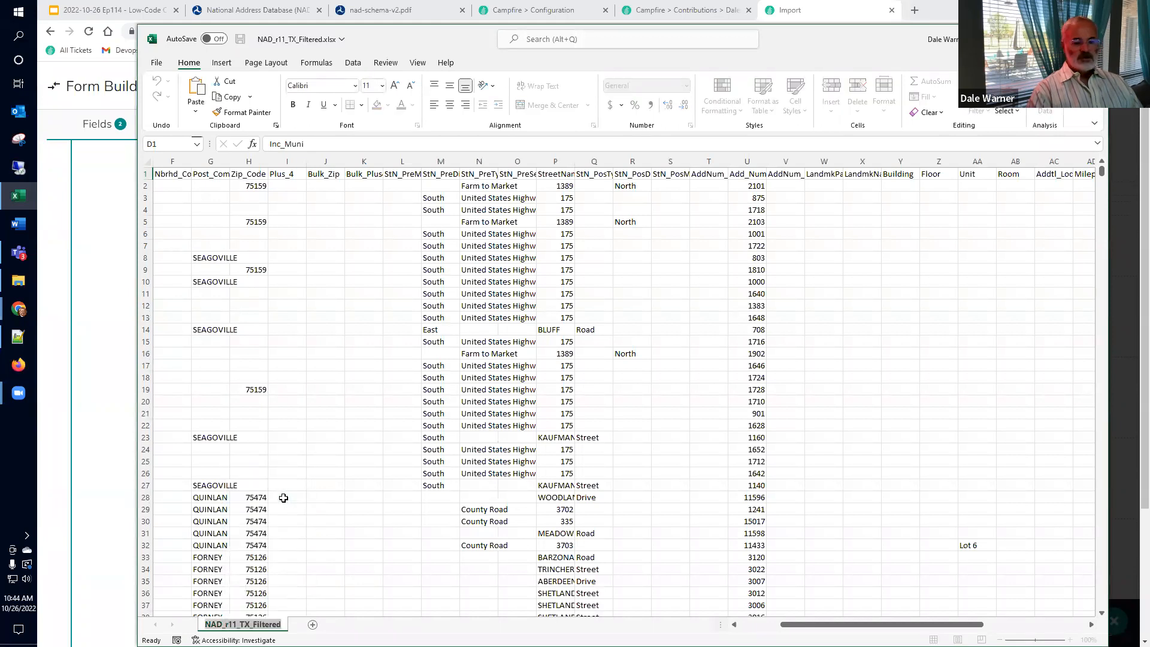
pyautogui.press('Return')
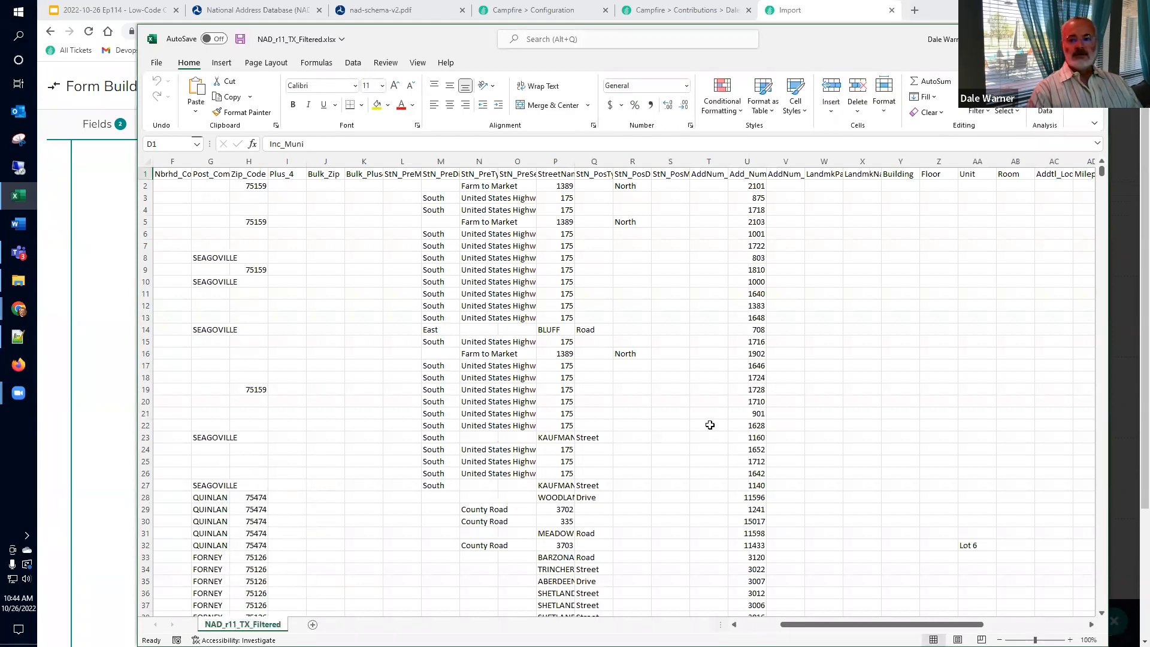
# Step: Paste NAD_r11_TX_Filtered into the Excel action's Sheet Name field
pyautogui.click(111, 353)
pyautogui.click(412, 399)
pyautogui.hotkey('ctrl', 'v')
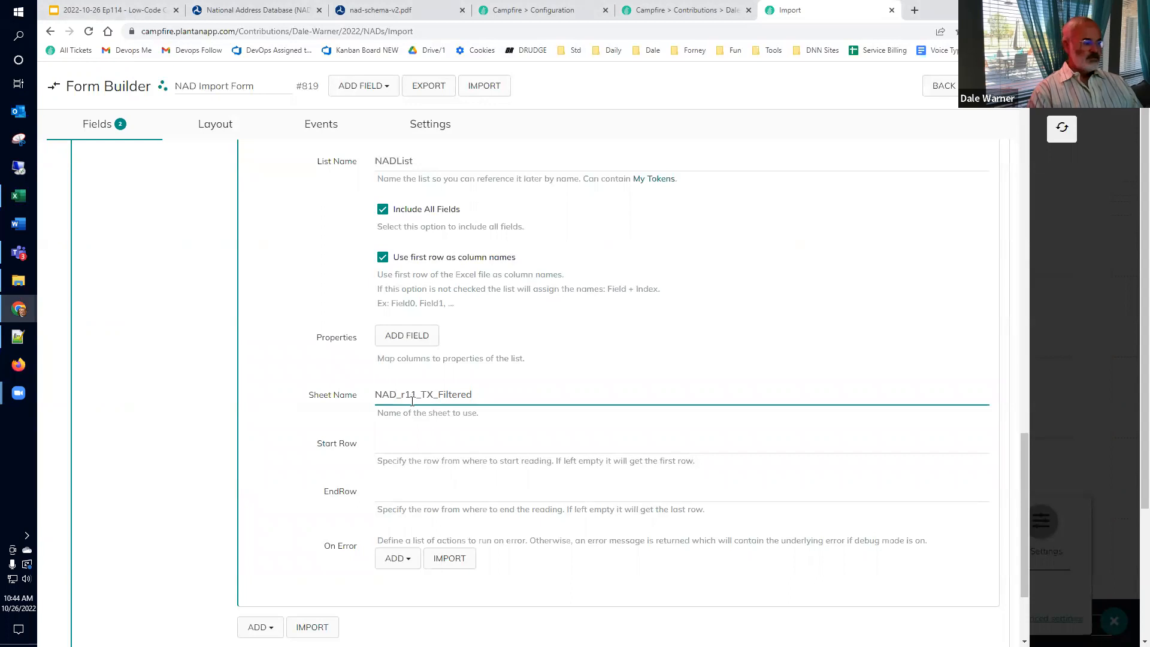
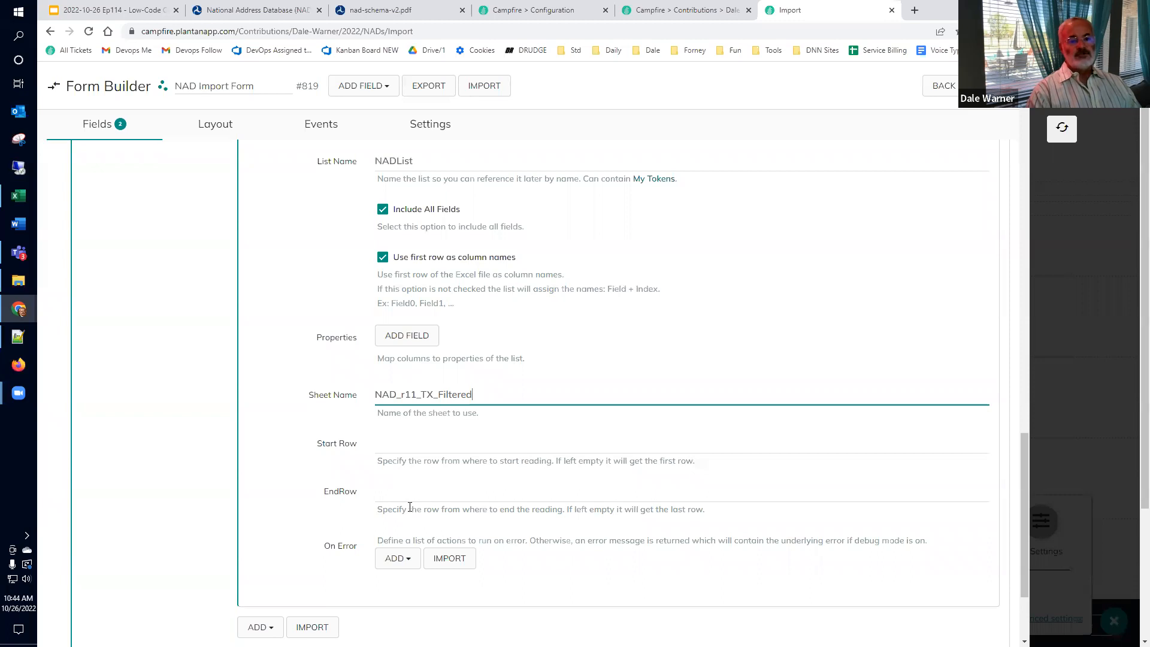
# Step: Check that the Create List from Excel action loads into the NADList list, then collapse it
pyautogui.scroll(5, 409, 514)
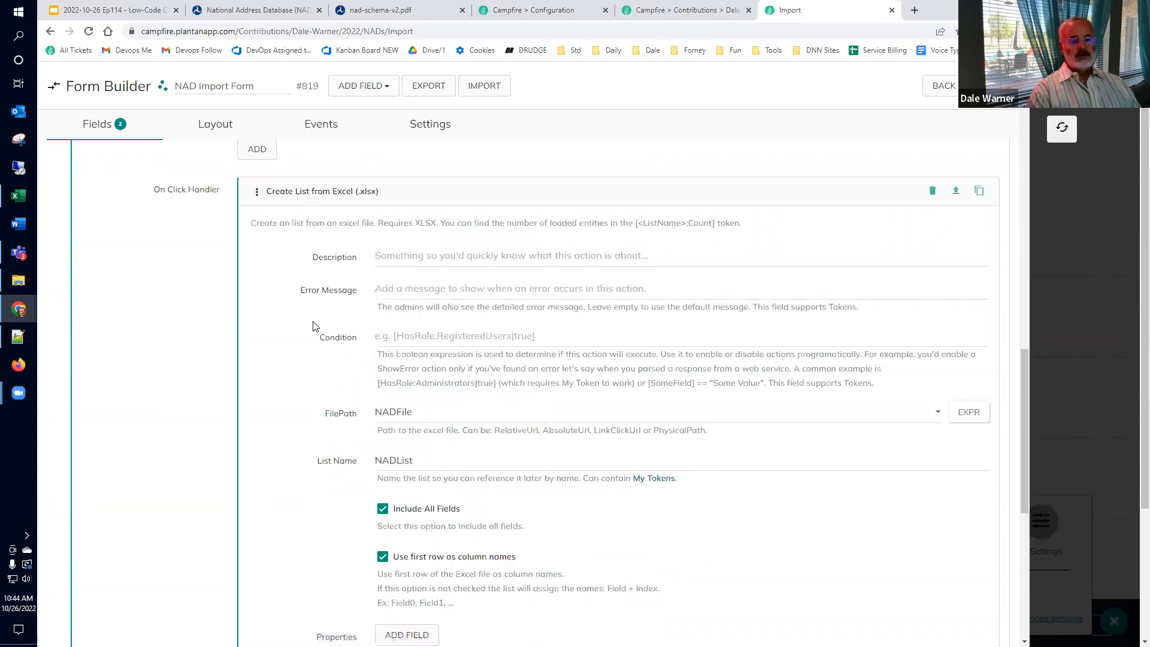
pyautogui.scroll(-4, 312, 328)
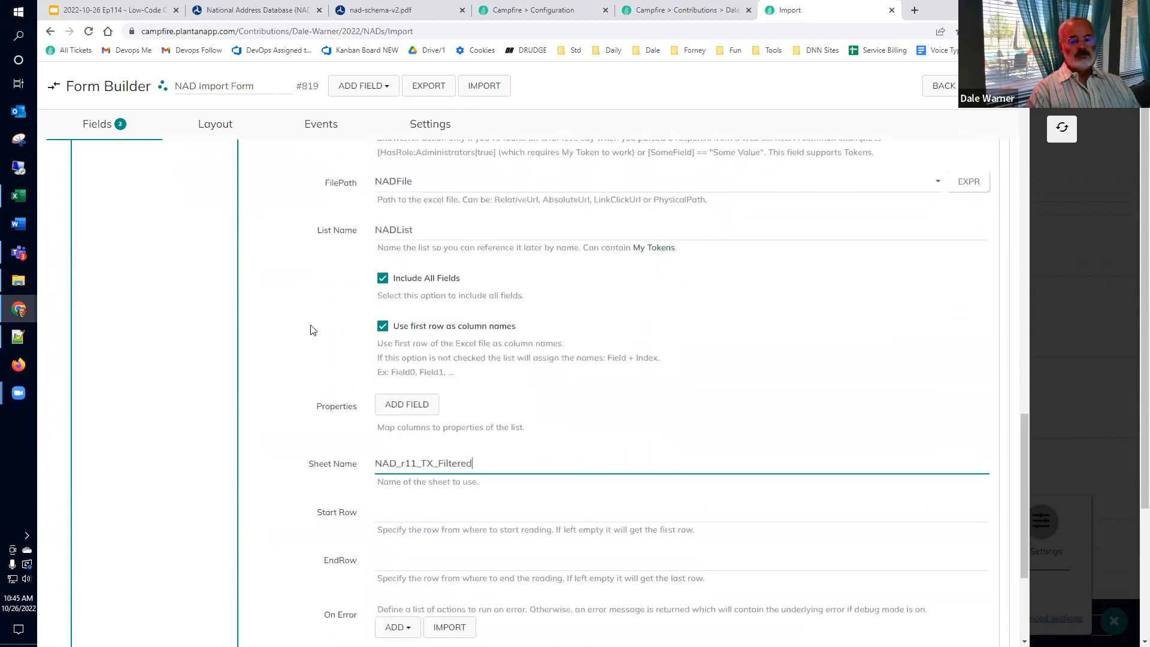
pyautogui.scroll(-2, 303, 376)
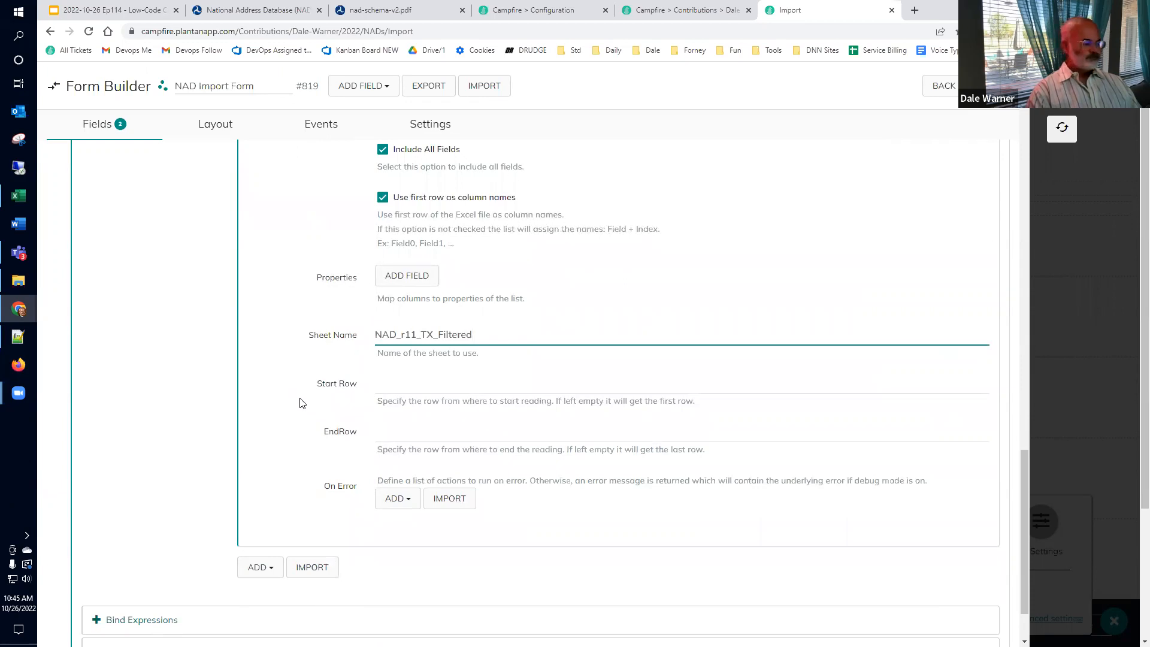
pyautogui.scroll(3, 303, 404)
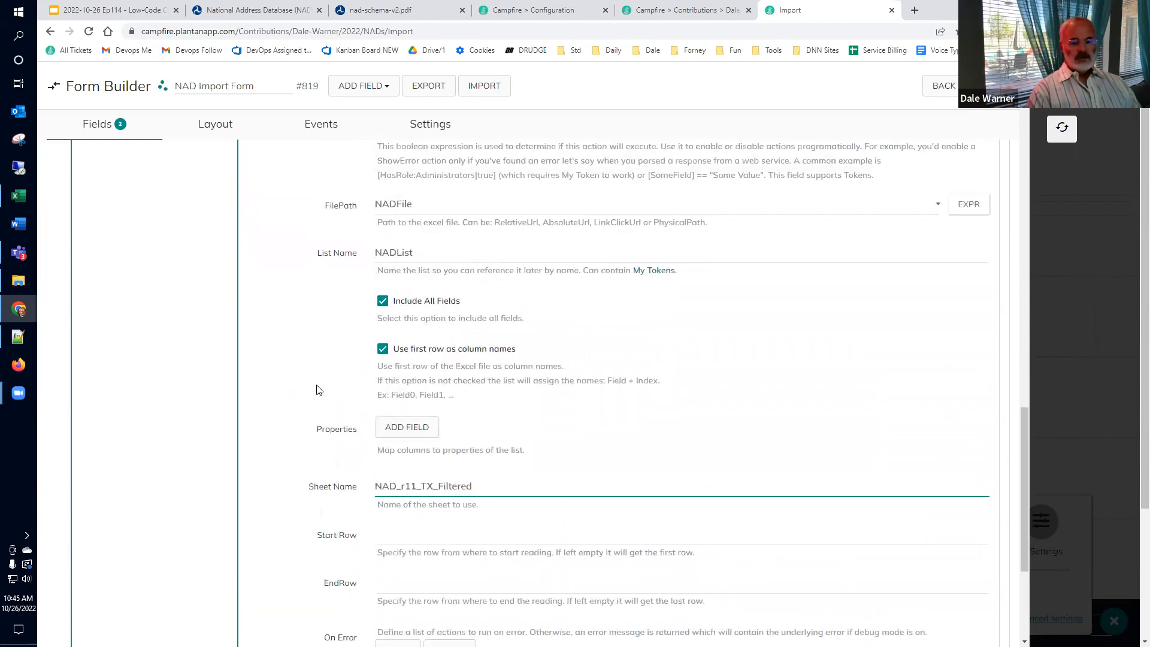
pyautogui.click(336, 293)
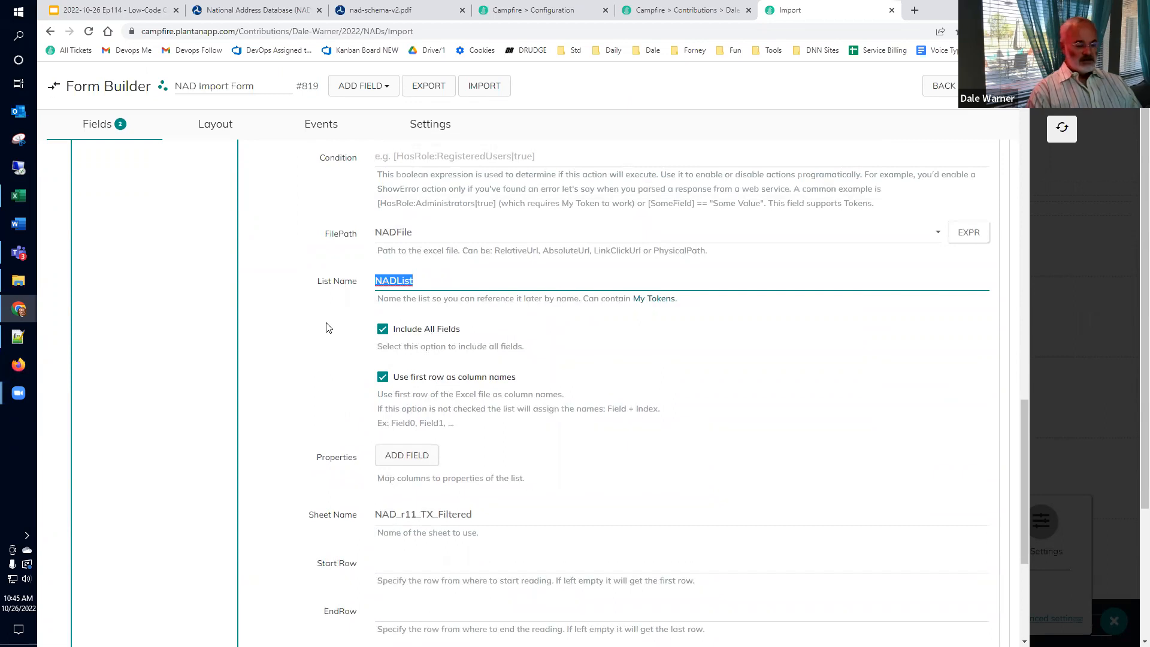
pyautogui.scroll(4, 322, 256)
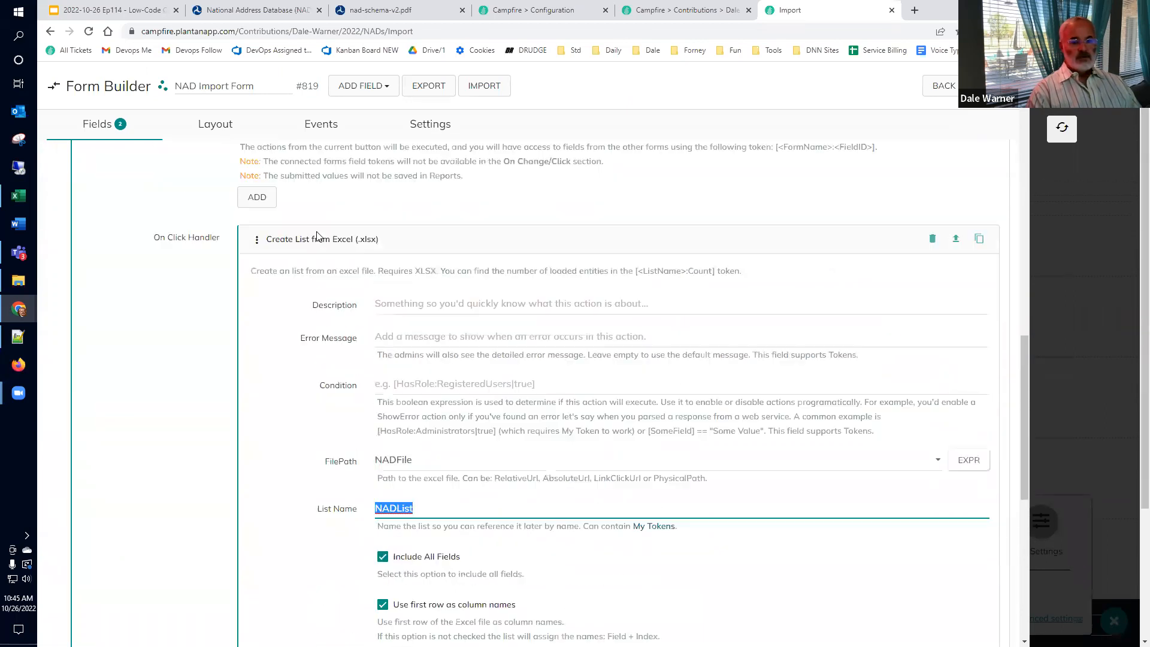
pyautogui.click(316, 251)
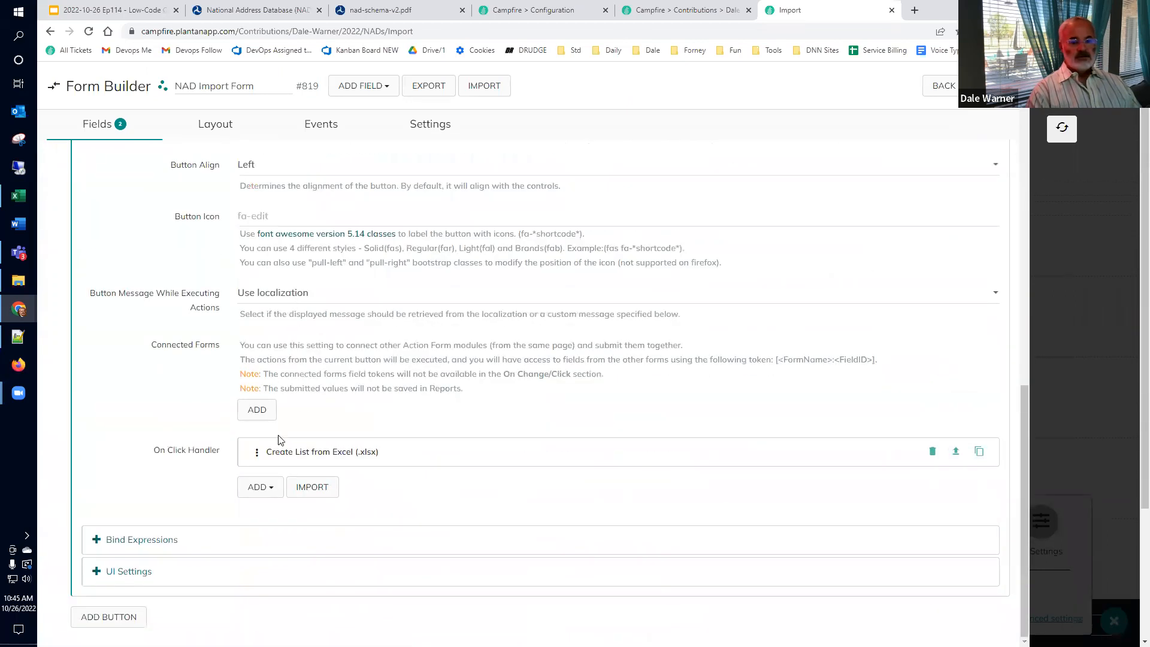
# Step: Add an Execute Actions for each List Entry action to the On Click Handler
pyautogui.click(266, 487)
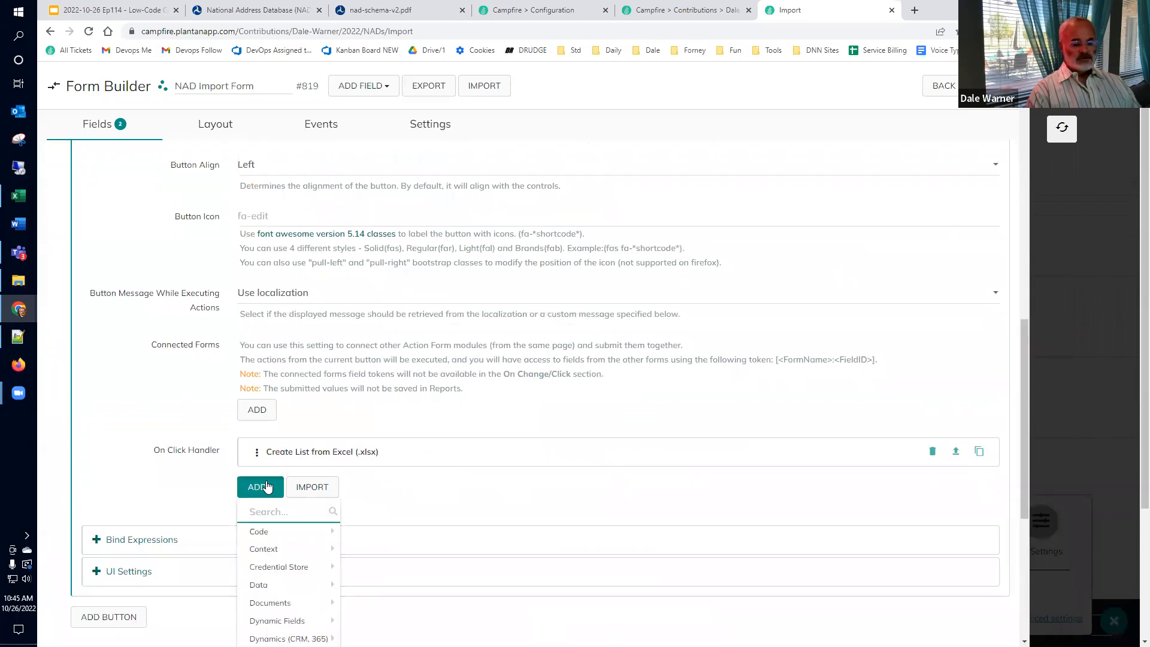
pyautogui.write('execute actions')
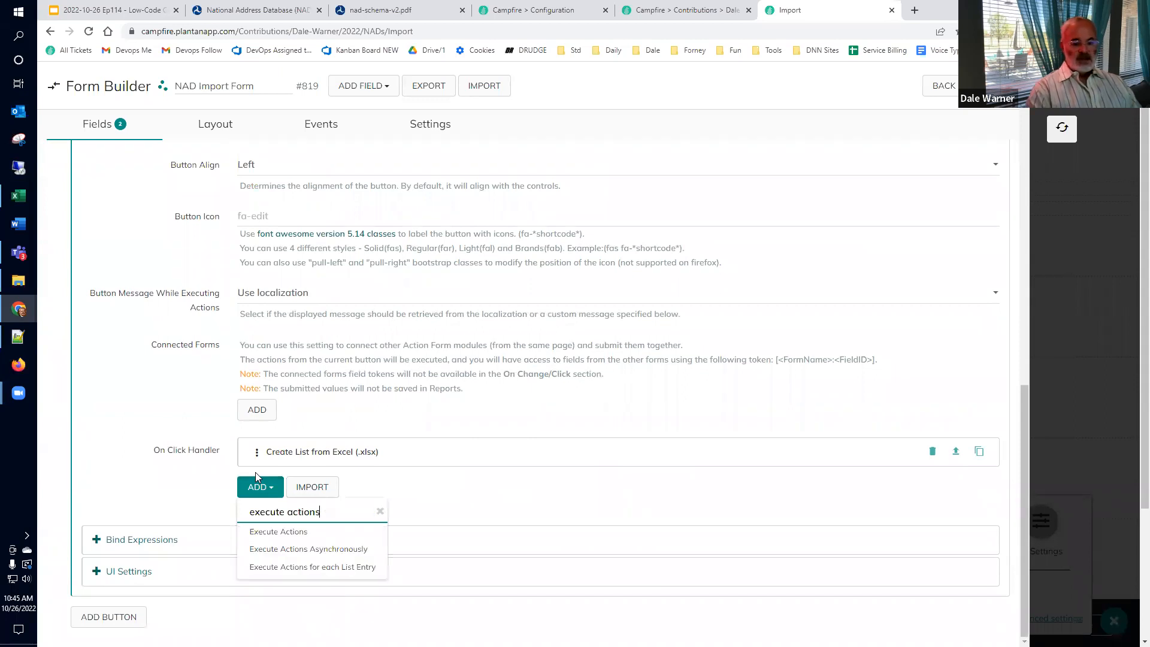
pyautogui.click(304, 569)
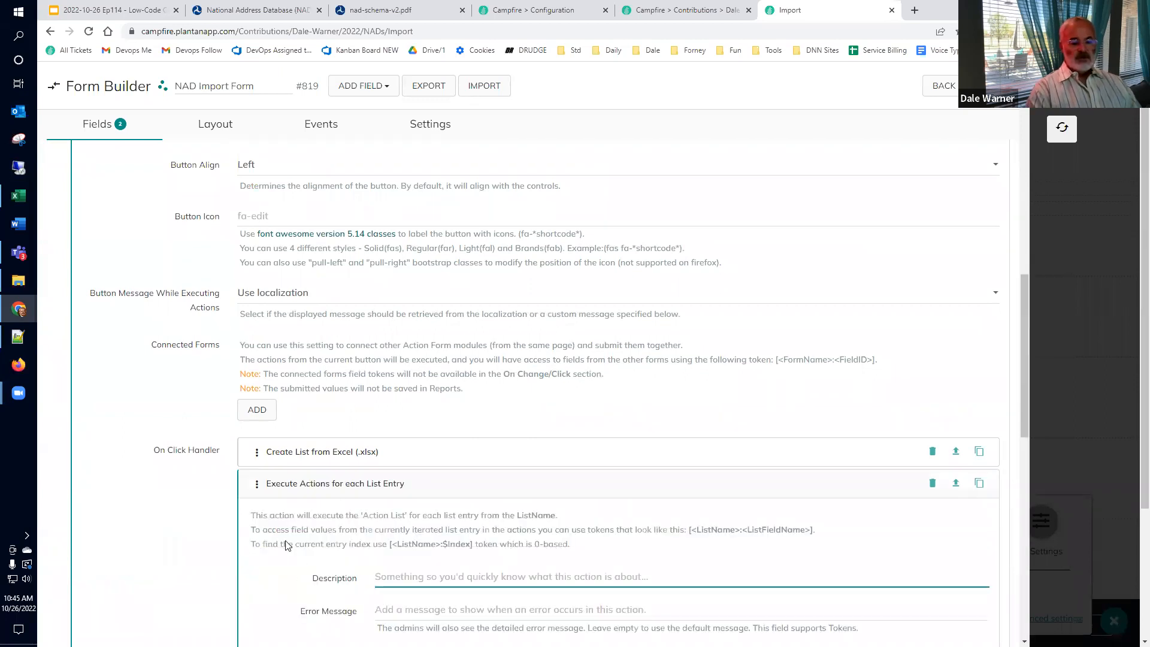
pyautogui.scroll(-2, 300, 509)
pyautogui.scroll(-2, 312, 483)
# Step: Set the loop's List Name to NADList and search its action list for 'create new nad'
pyautogui.click(422, 438)
pyautogui.write('NADList')
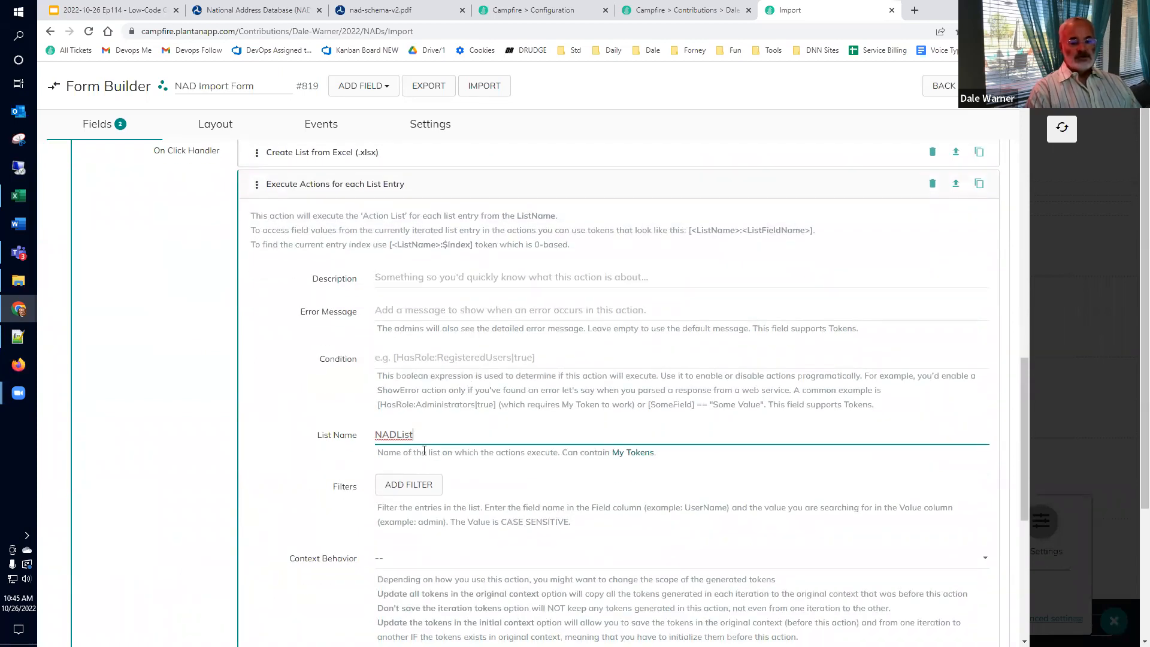
pyautogui.scroll(-5, 431, 478)
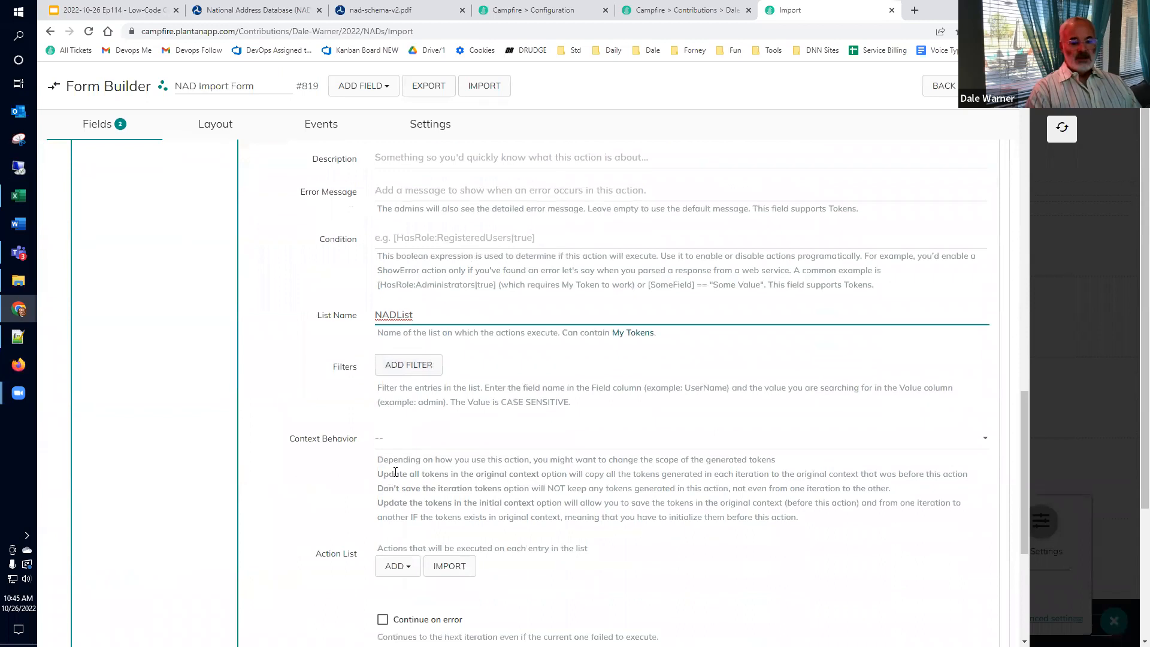
pyautogui.scroll(-3, 394, 472)
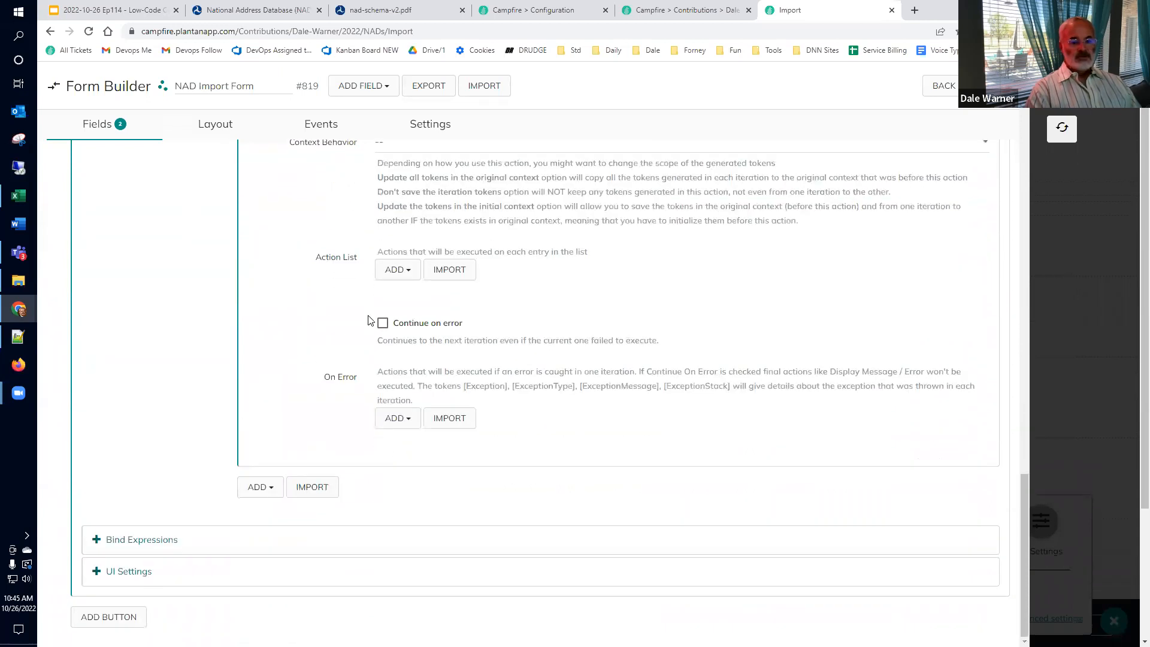
pyautogui.click(398, 270)
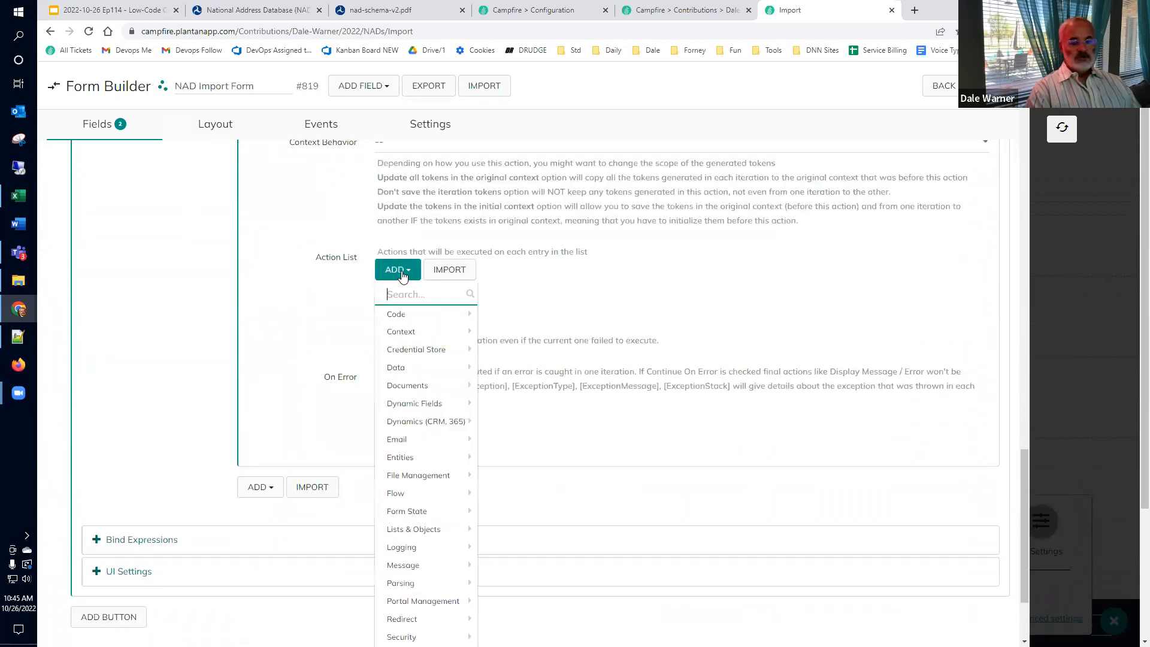
pyautogui.write('create new')
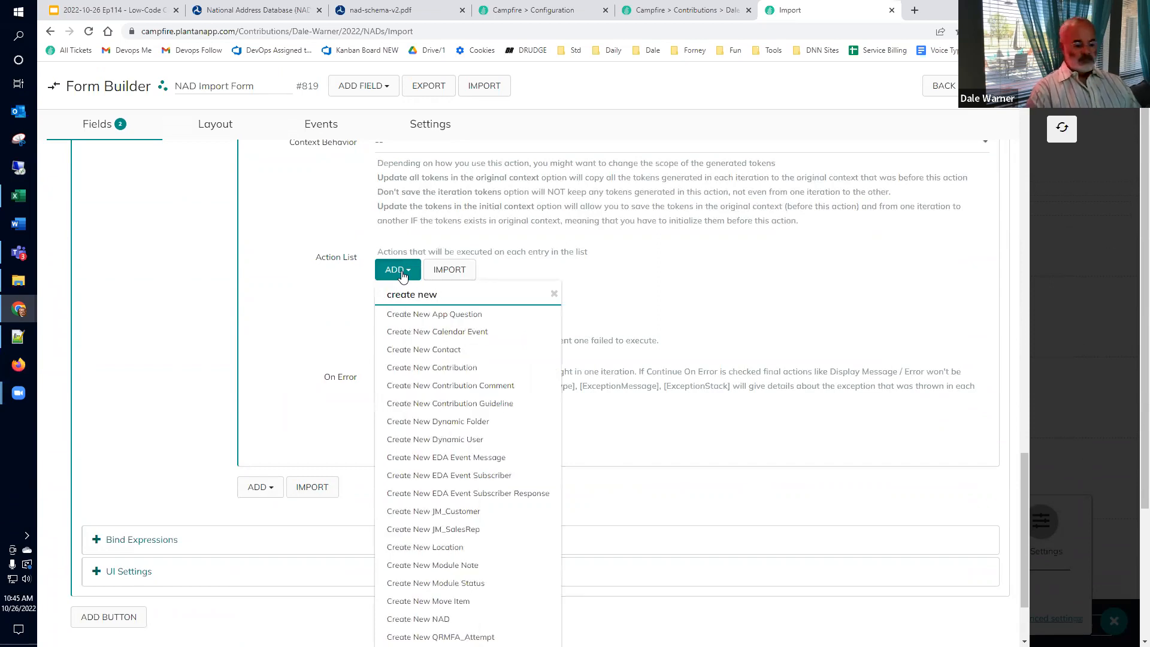
pyautogui.write(' nad')
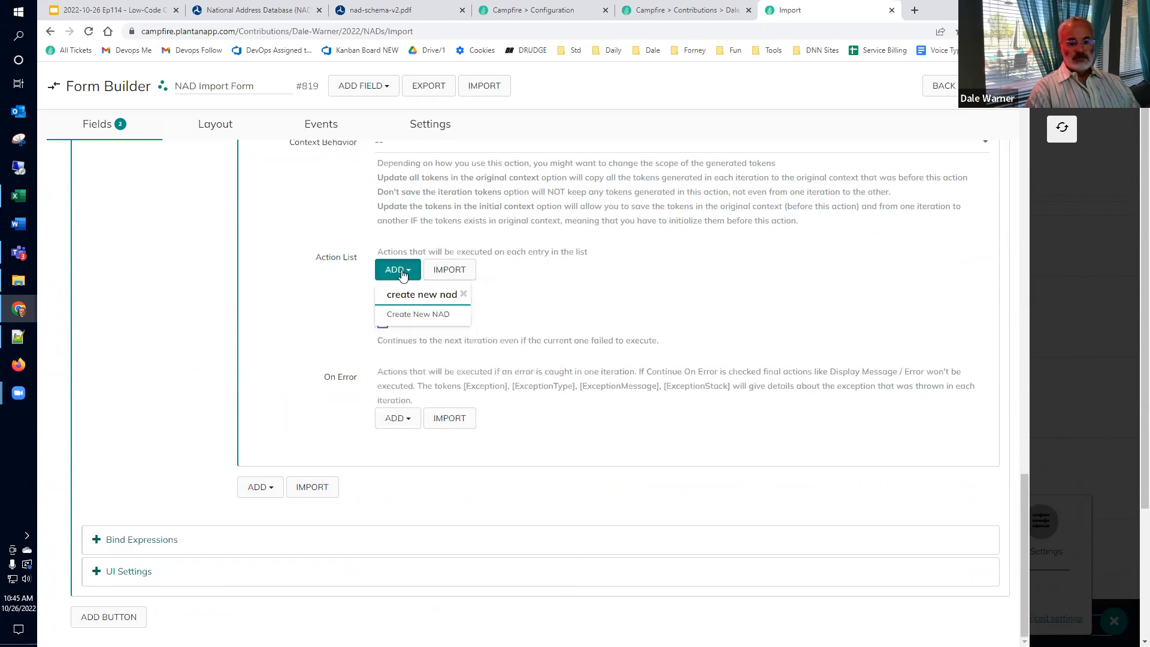
# Step: Add a Create New NAD action inside the loop and select the NADList name for reuse
pyautogui.click(410, 322)
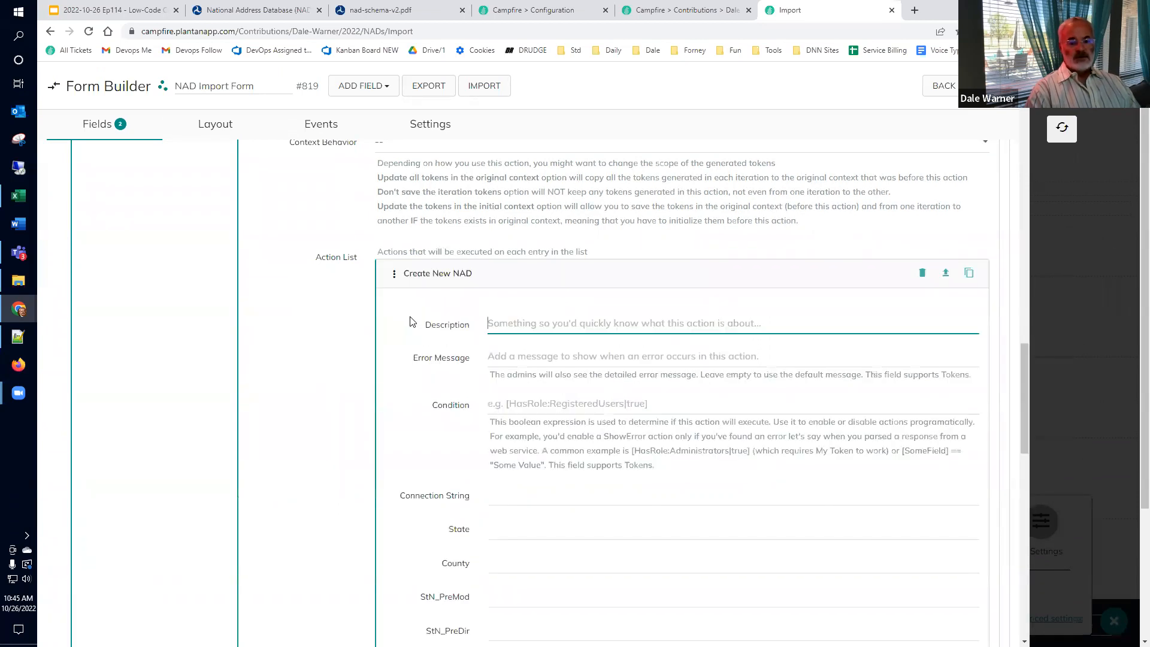
pyautogui.scroll(-3, 400, 339)
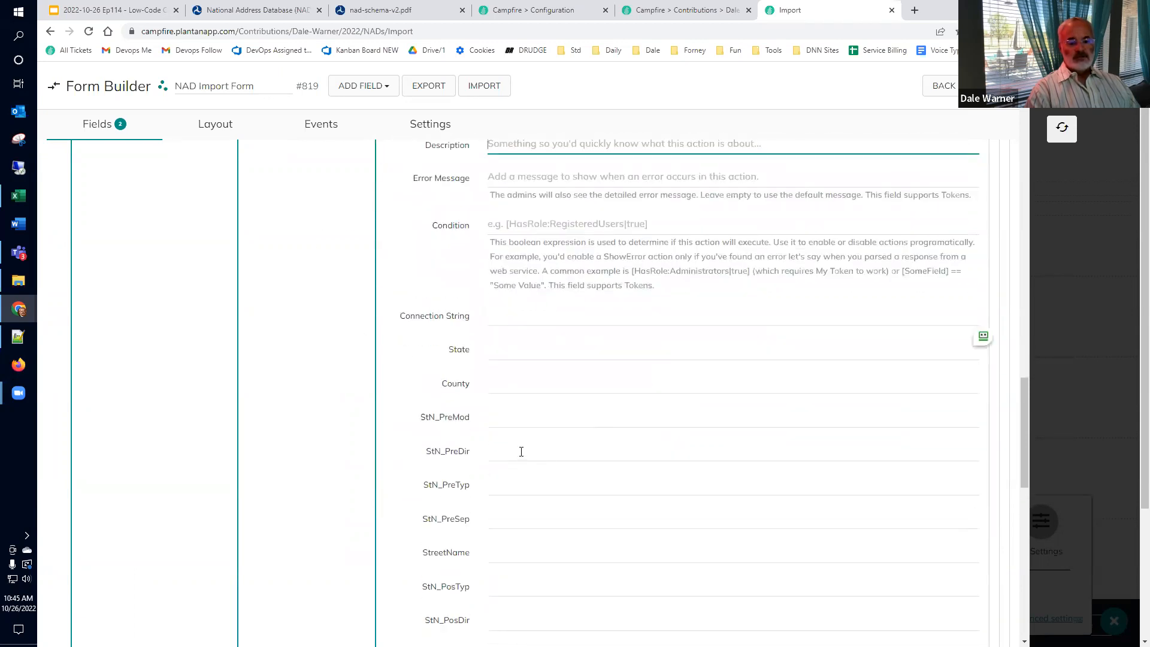
pyautogui.scroll(6, 524, 456)
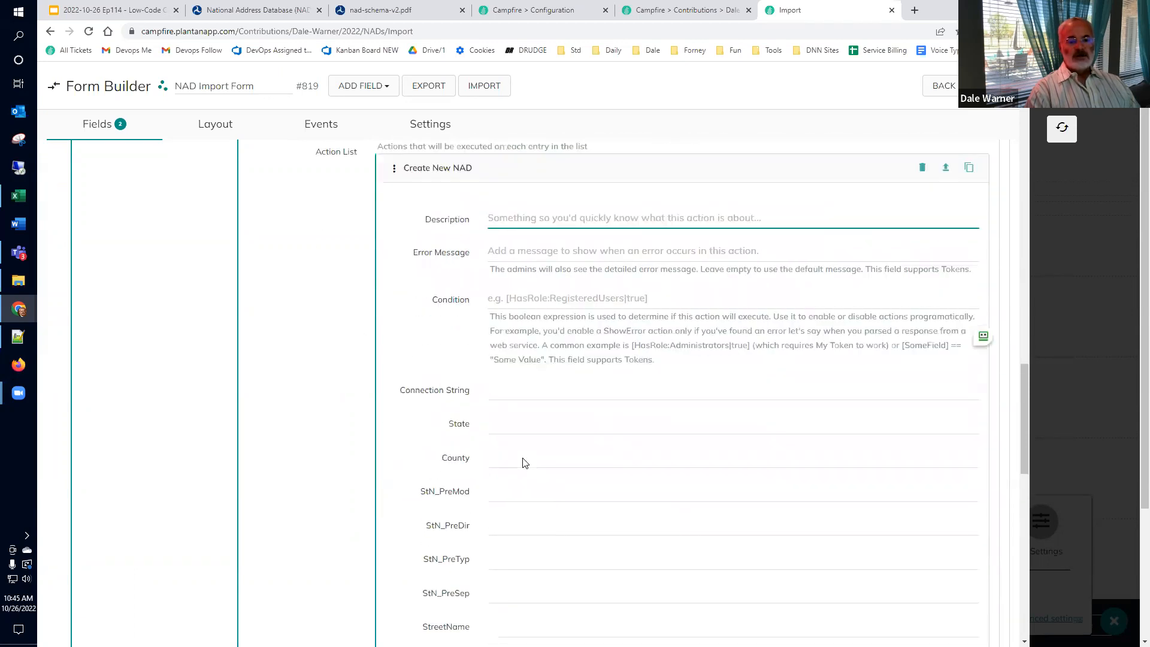
pyautogui.doubleClick(453, 203)
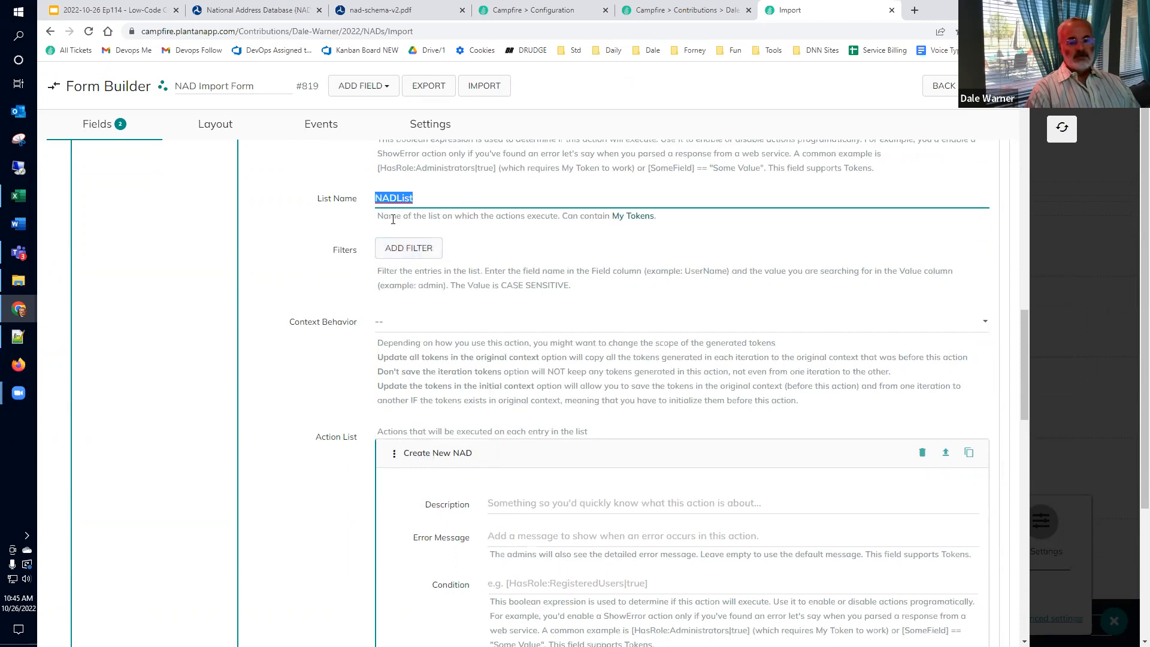
pyautogui.scroll(-2, 395, 228)
pyautogui.scroll(-2, 516, 458)
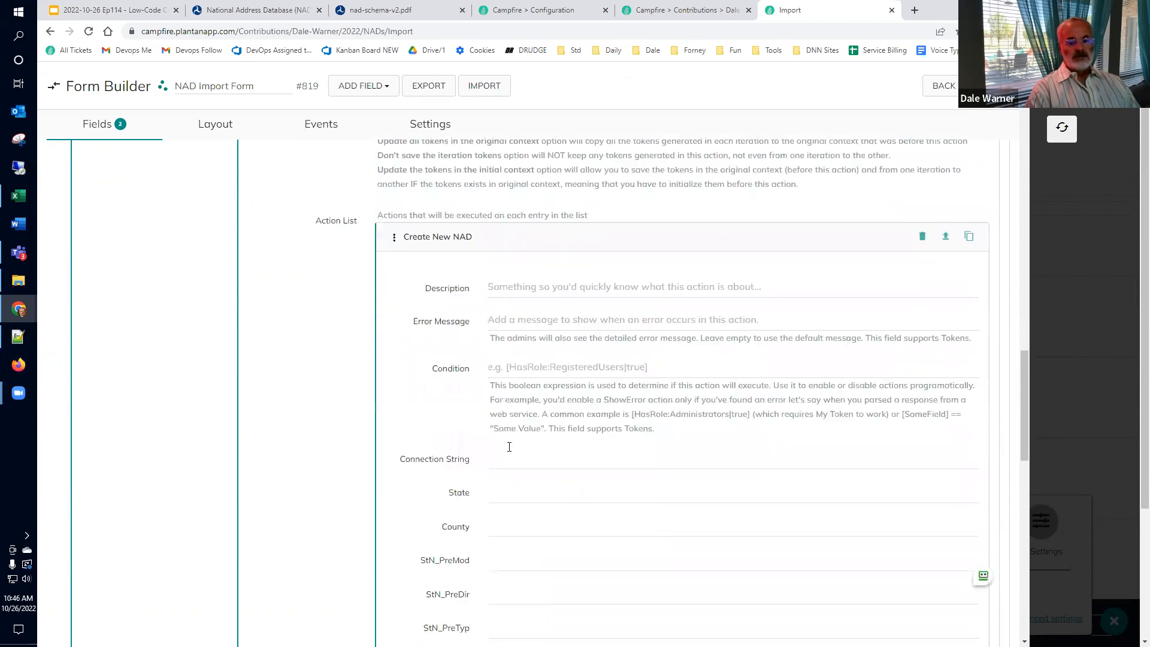
# Step: Set the State value to [NADList:State], keeping the [NADList:] token for pasting
pyautogui.click(502, 460)
pyautogui.write('[NADList:]')
pyautogui.hotkey('ctrl', 'a')
pyautogui.hotkey('ctrl', 'c')
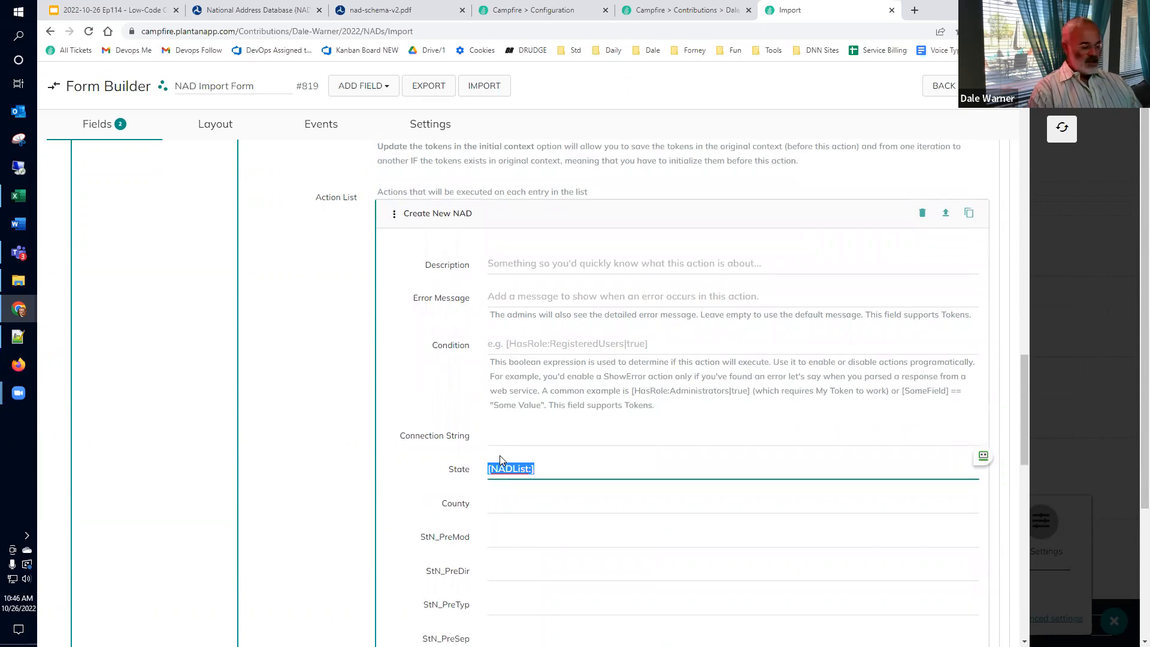
pyautogui.press('End')
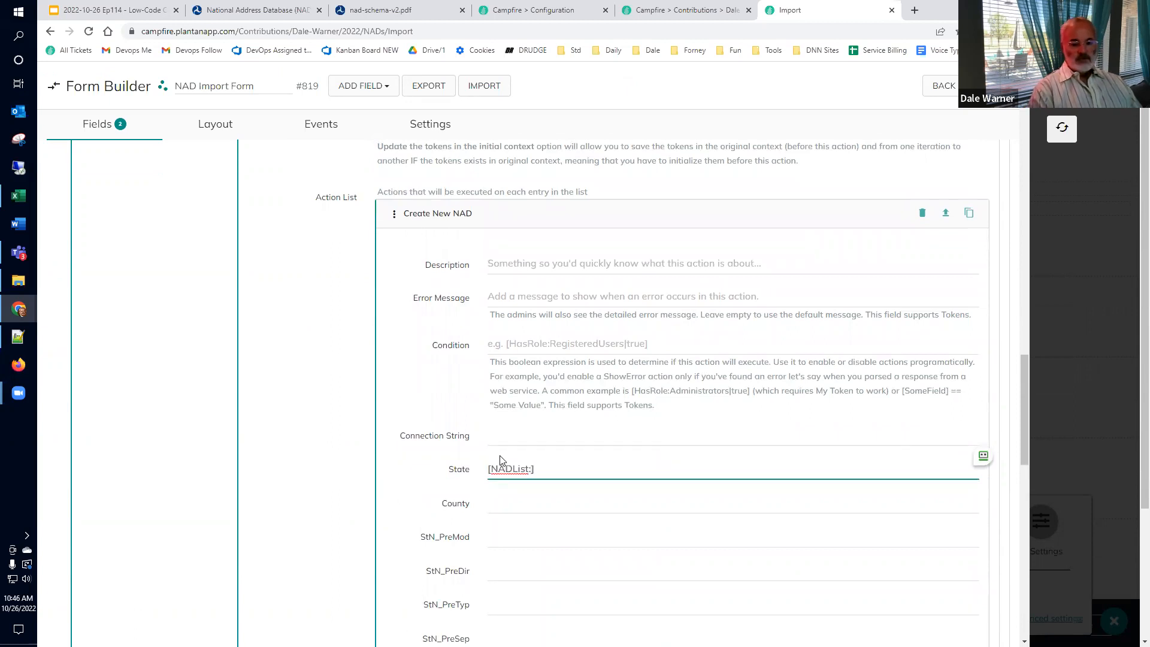
pyautogui.write('State')
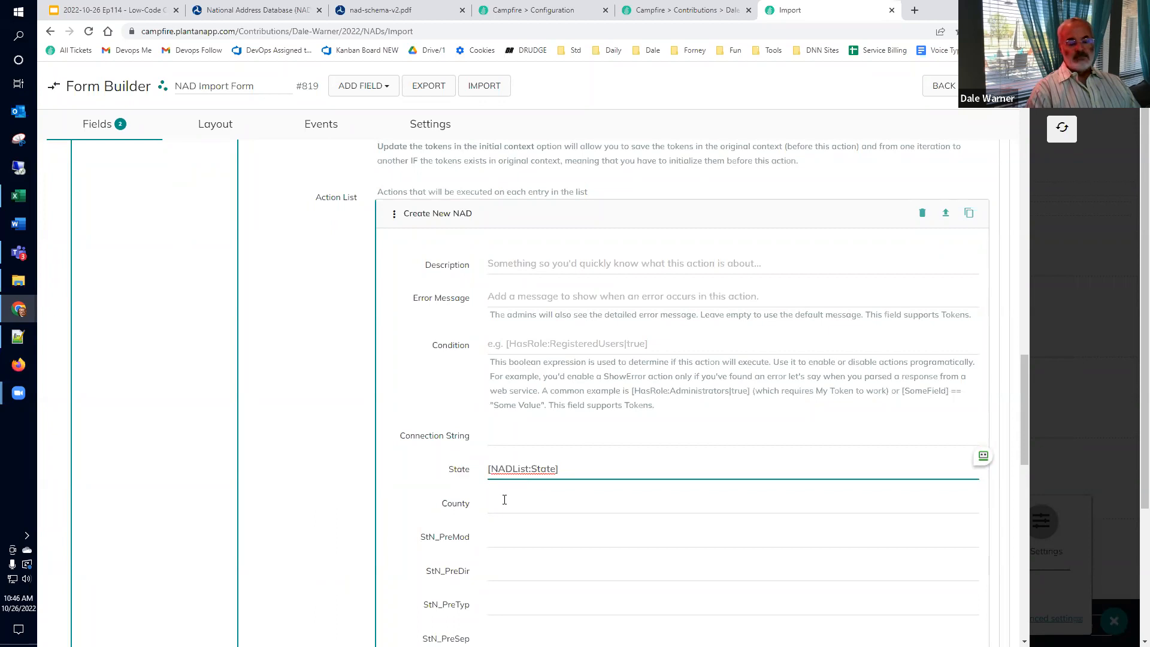
# Step: Paste the [NADList:] token into County, StN_PreMod, StN_PreDir, StN_PreTyp, StN_PreSep and StreetName
pyautogui.scroll(-3, 503, 494)
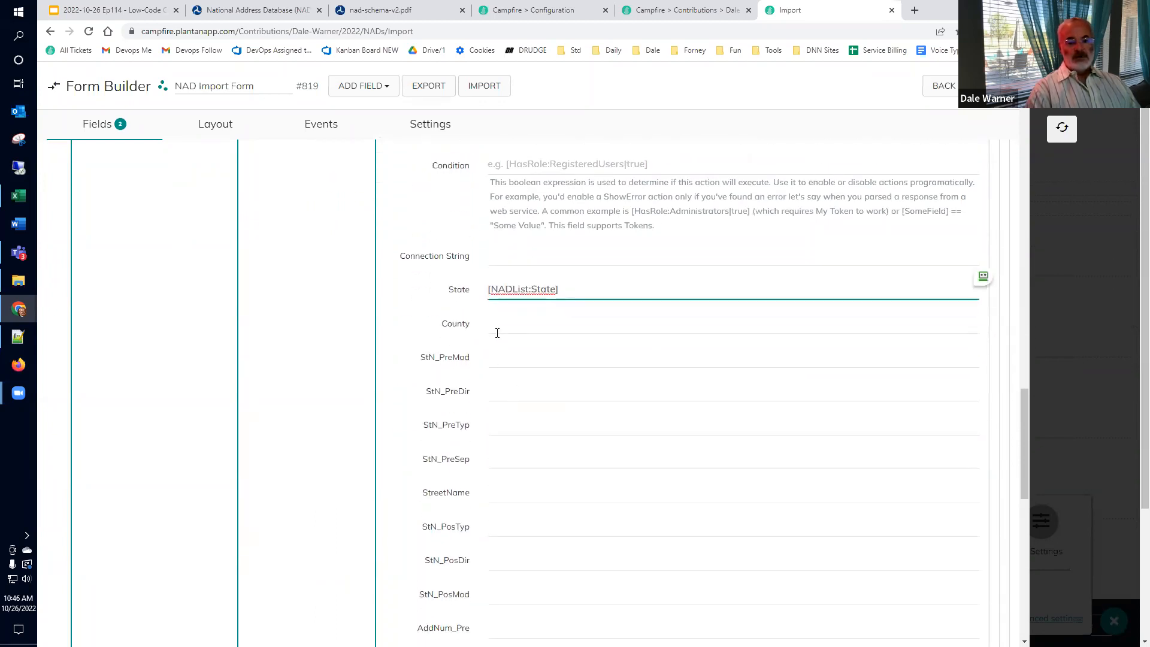
pyautogui.click(495, 330)
pyautogui.hotkey('ctrl', 'v')
pyautogui.click(510, 358)
pyautogui.hotkey('ctrl', 'v')
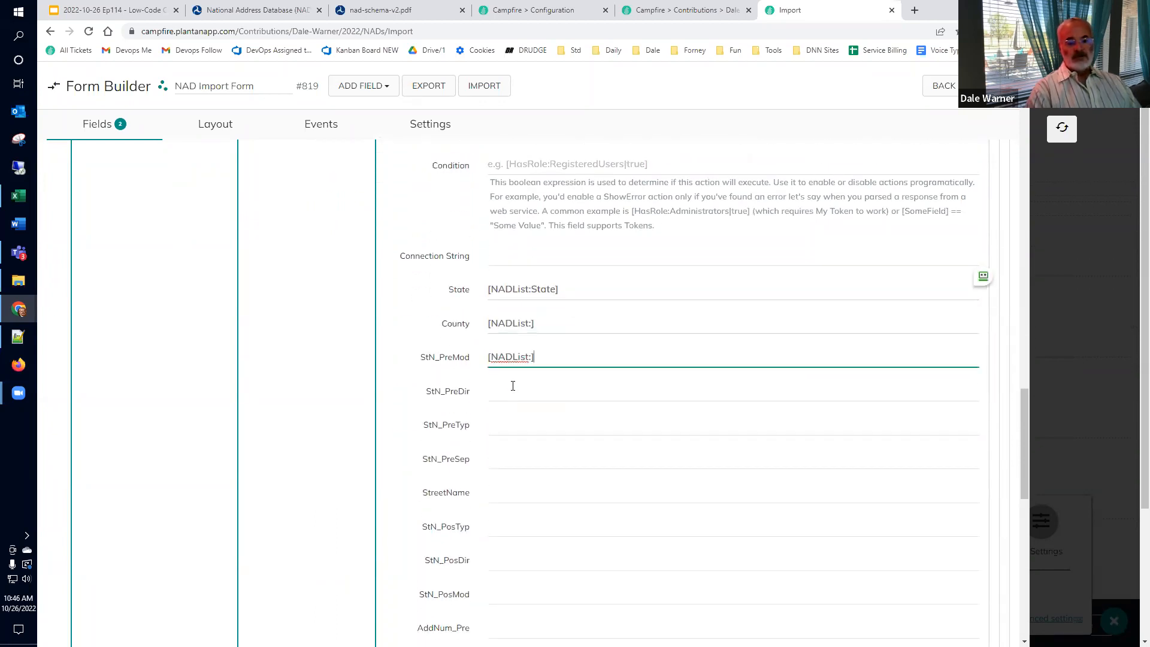
pyautogui.click(513, 387)
pyautogui.hotkey('ctrl', 'v')
pyautogui.press('Tab')
pyautogui.hotkey('ctrl', 'v')
pyautogui.press('Tab')
pyautogui.hotkey('ctrl', 'v')
pyautogui.press('Tab')
pyautogui.hotkey('ctrl', 'v')
# Step: Paste the [NADList:] token into StN_PosTyp, StN_PosDir, StN_PosMod, AddNum_Pre, Add_Number and AddNum_Suf
pyautogui.press('Tab')
pyautogui.hotkey('ctrl', 'v')
pyautogui.press('Tab')
pyautogui.hotkey('ctrl', 'v')
pyautogui.press('Tab')
pyautogui.hotkey('ctrl', 'v')
pyautogui.press('Tab')
pyautogui.hotkey('ctrl', 'v')
pyautogui.press('Tab')
pyautogui.hotkey('ctrl', 'v')
pyautogui.press('Tab')
pyautogui.hotkey('ctrl', 'v')
# Step: Check the NAD Excel sheet, then paste the token into Longitude, Latitude, GUID and Addr_Type
pyautogui.hotkey('ctrl', '1')
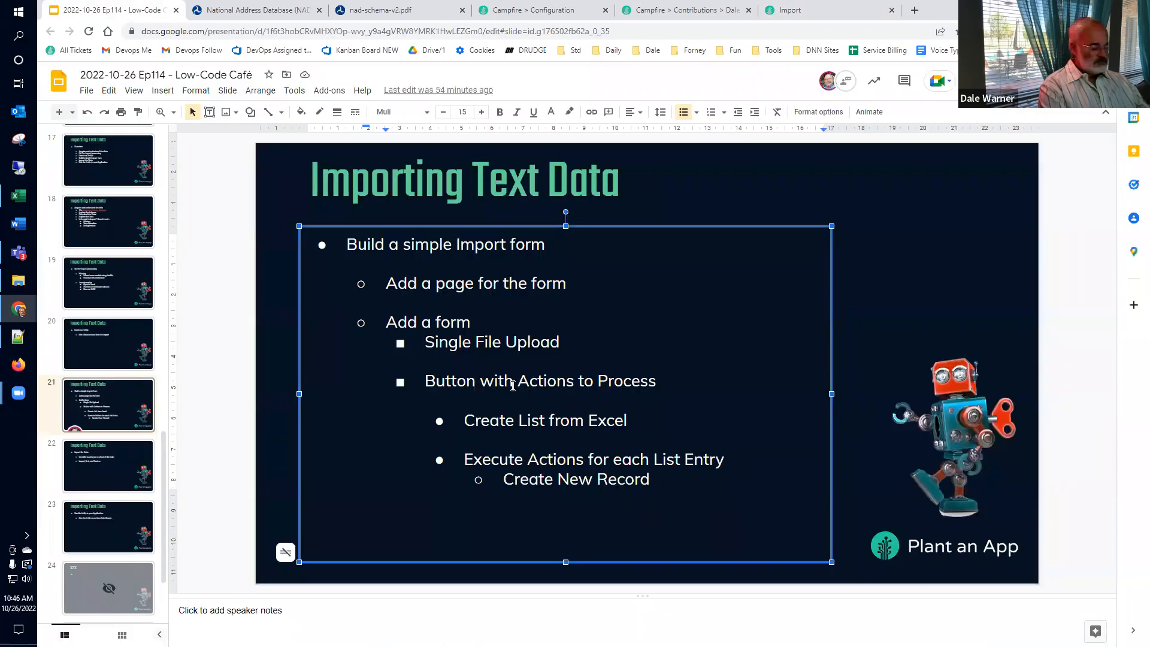
pyautogui.hotkey('alt', 'Tab')
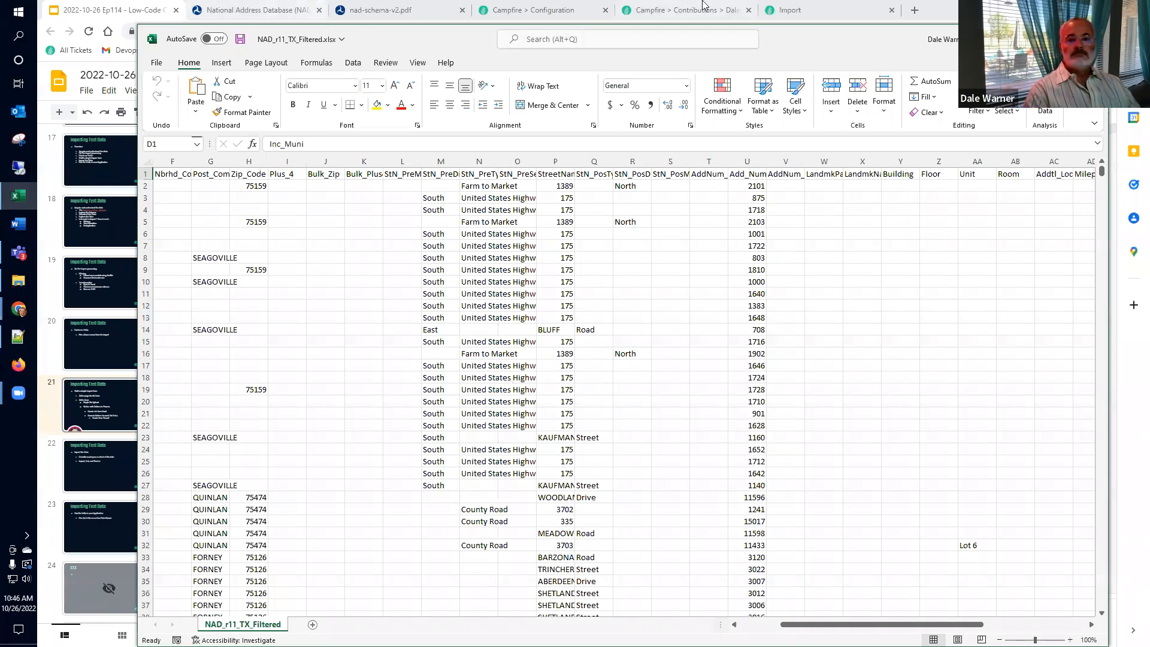
pyautogui.click(791, 10)
pyautogui.click(551, 424)
pyautogui.hotkey('ctrl', 'v')
pyautogui.hotkey('ctrl', 'v')
pyautogui.click(532, 492)
pyautogui.hotkey('ctrl', 'v')
pyautogui.click(535, 525)
pyautogui.hotkey('ctrl', 'v')
# Step: Complete the tokens as [NADList:County], [NADList:StN_PreMod], [NADList:StN_PreDir], [NADList:StN_PreTyp] and [NADList:StN_PreSep]
pyautogui.scroll(6, 574, 512)
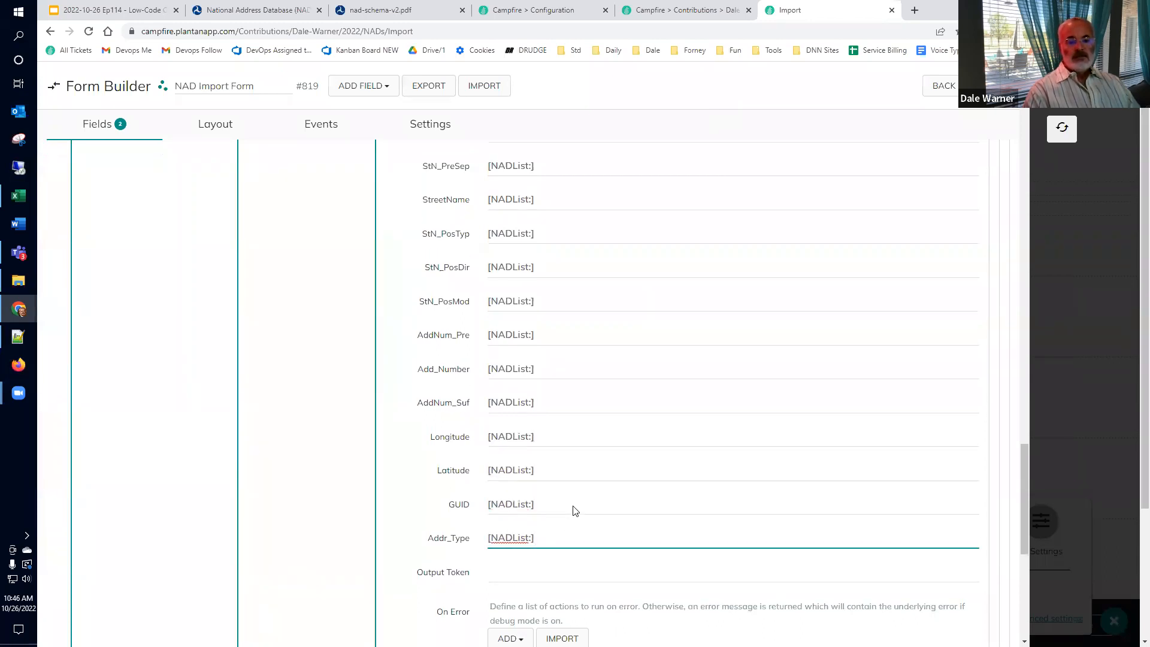
pyautogui.doubleClick(461, 379)
pyautogui.hotkey('ctrl', 'c')
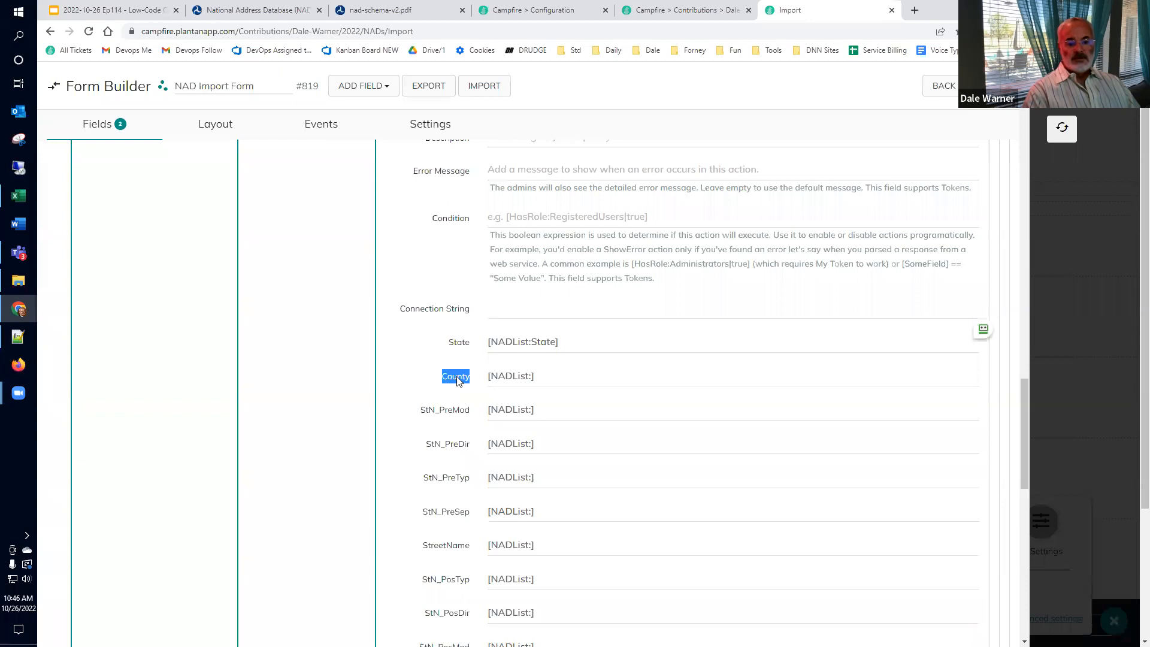
pyautogui.click(565, 378)
pyautogui.press('Left')
pyautogui.hotkey('ctrl', 'v')
pyautogui.doubleClick(443, 411)
pyautogui.hotkey('ctrl', 'c')
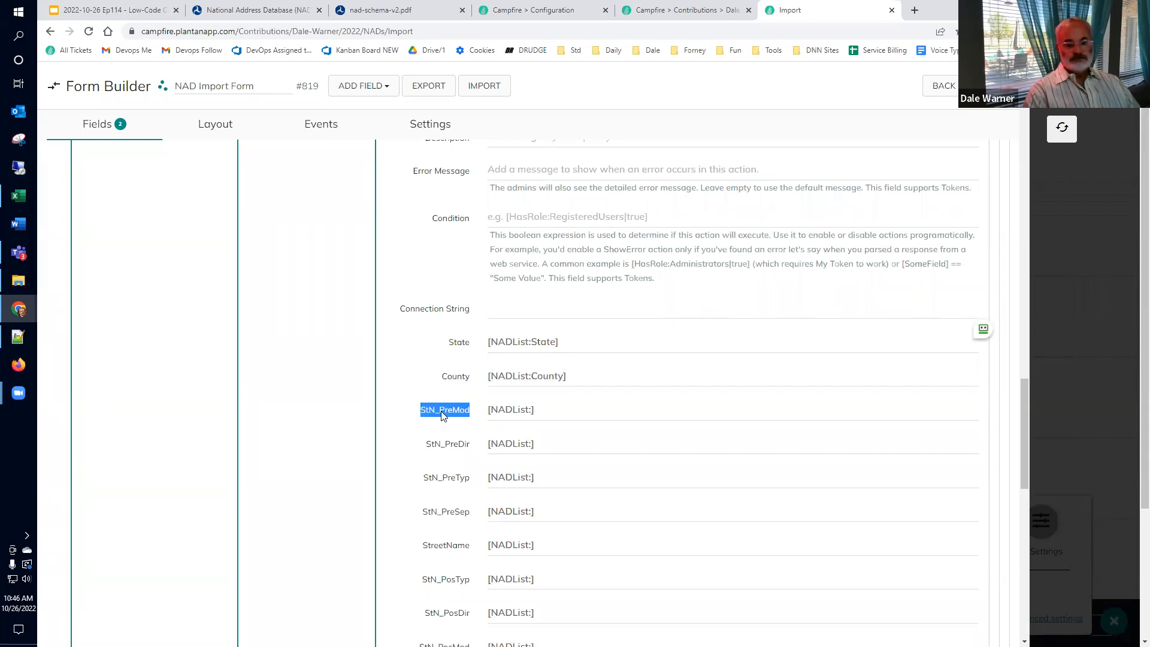
pyautogui.click(549, 410)
pyautogui.press('Left')
pyautogui.hotkey('ctrl', 'v')
pyautogui.doubleClick(454, 446)
pyautogui.hotkey('ctrl', 'c')
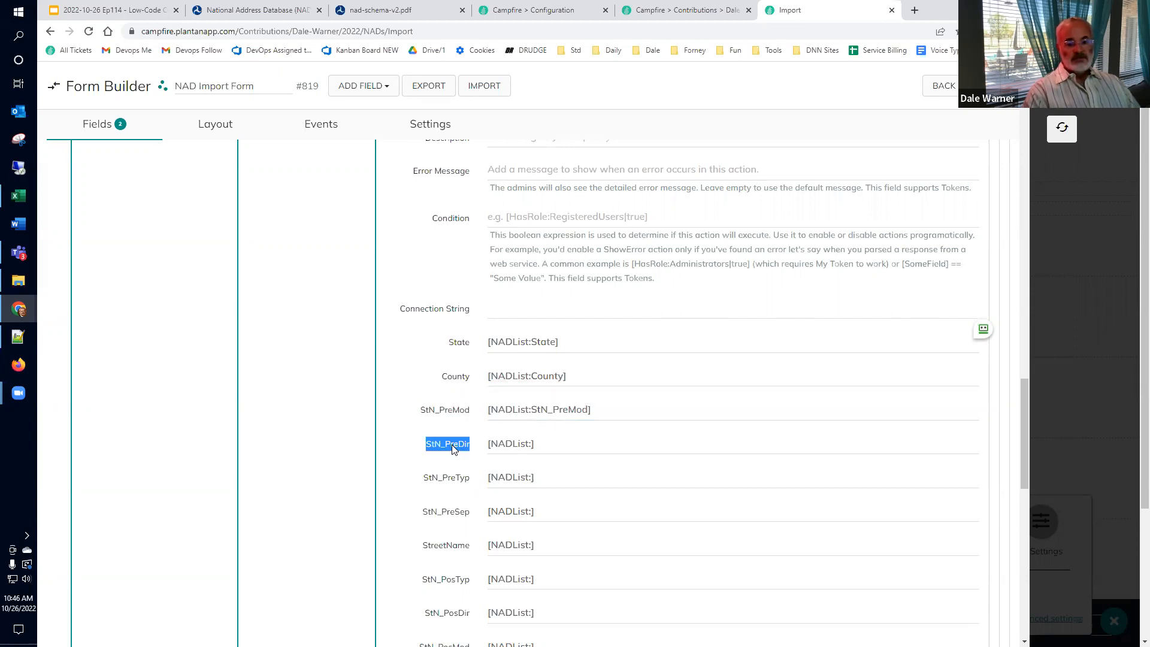
pyautogui.click(551, 445)
pyautogui.press('Left')
pyautogui.hotkey('ctrl', 'v')
pyautogui.doubleClick(442, 478)
pyautogui.hotkey('ctrl', 'c')
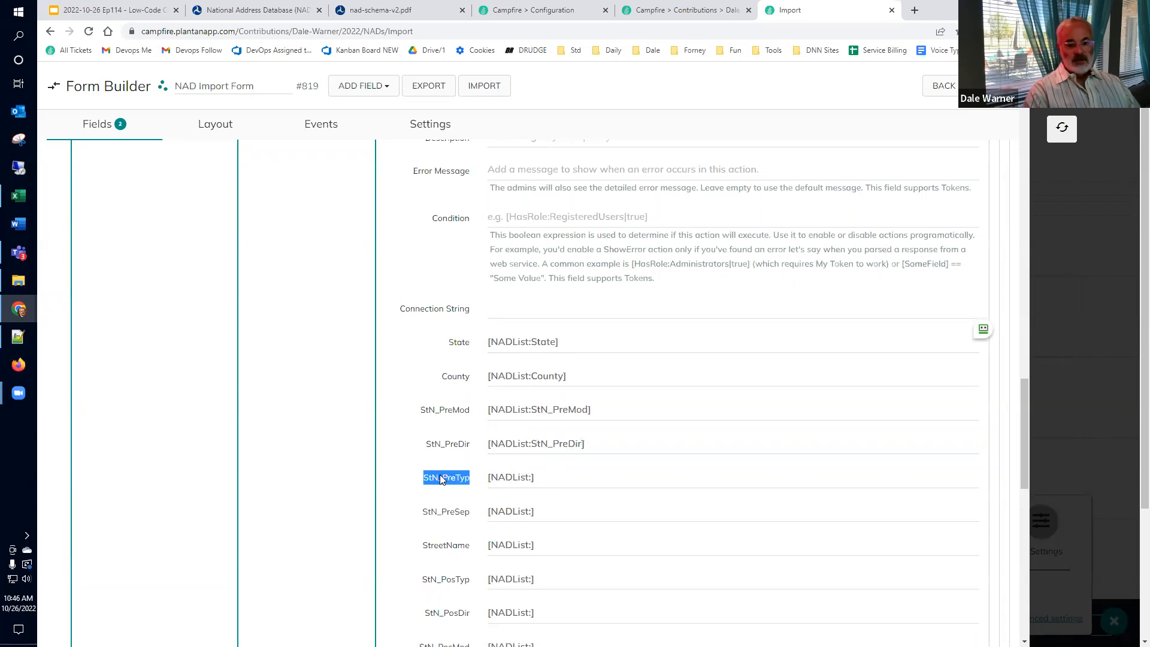
pyautogui.click(548, 473)
pyautogui.press('Left')
pyautogui.hotkey('ctrl', 'v')
pyautogui.doubleClick(453, 513)
pyautogui.hotkey('ctrl', 'c')
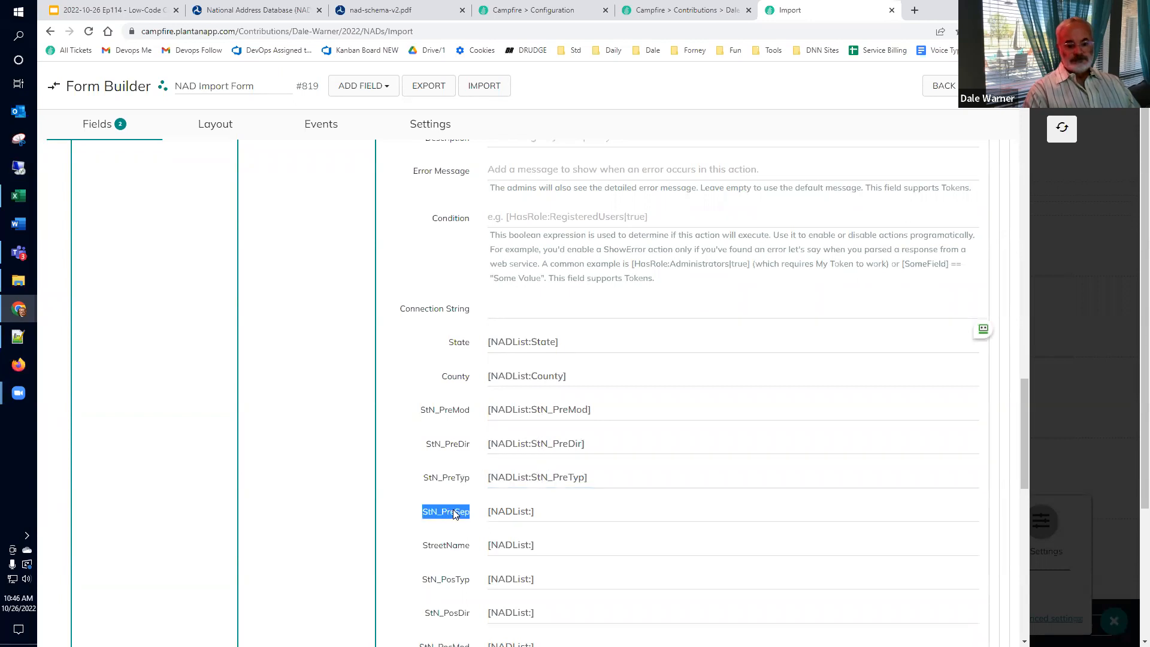
pyautogui.click(569, 517)
pyautogui.press('Left')
pyautogui.hotkey('ctrl', 'v')
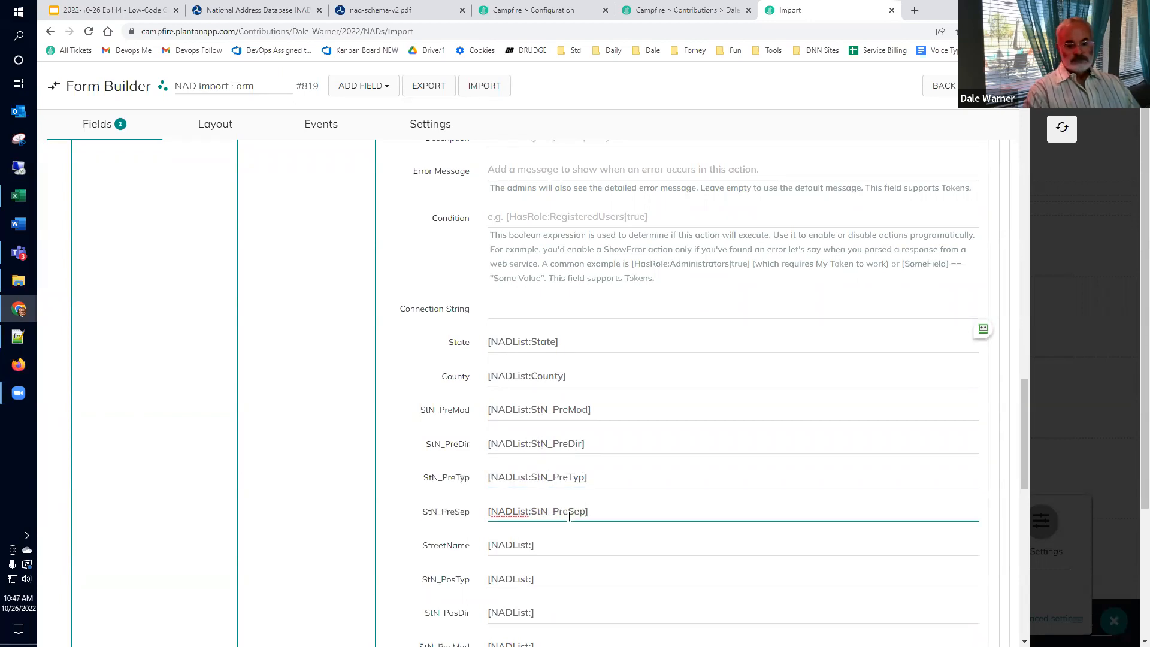
# Step: Complete the StreetName, StN_PosTyp, StN_PosDir, StN_PosMod and AddNum_Pre tokens with their matching column names
pyautogui.scroll(-4, 515, 431)
pyautogui.doubleClick(443, 309)
pyautogui.hotkey('ctrl', 'c')
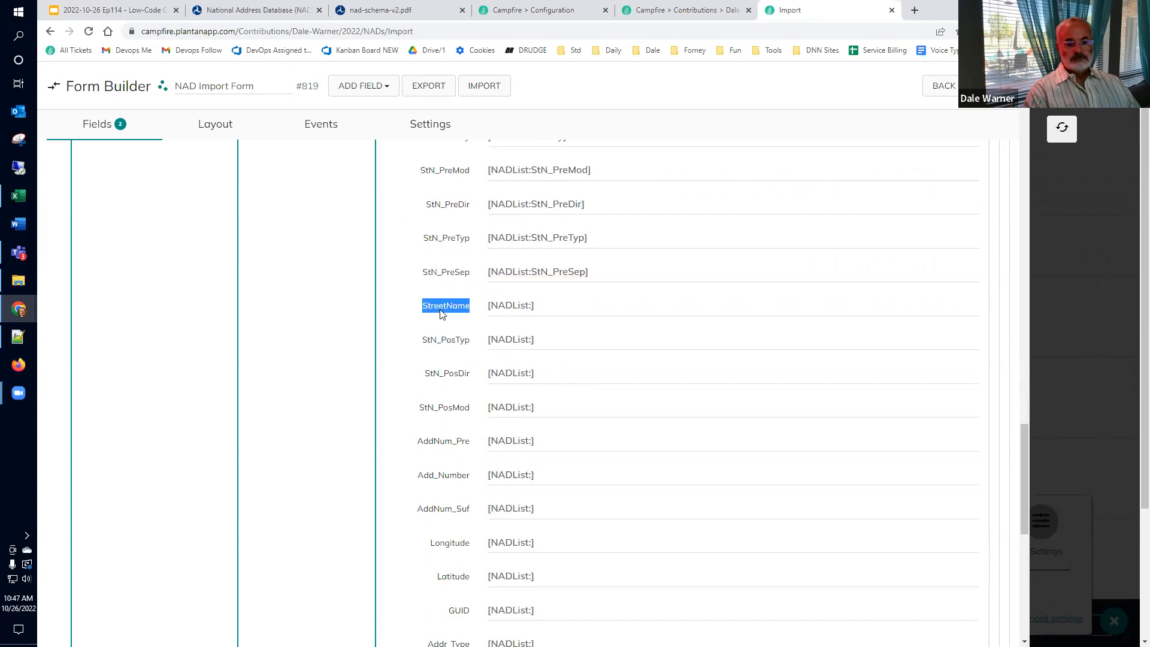
pyautogui.click(579, 304)
pyautogui.press('Left')
pyautogui.hotkey('ctrl', 'v')
pyautogui.doubleClick(446, 341)
pyautogui.hotkey('ctrl', 'c')
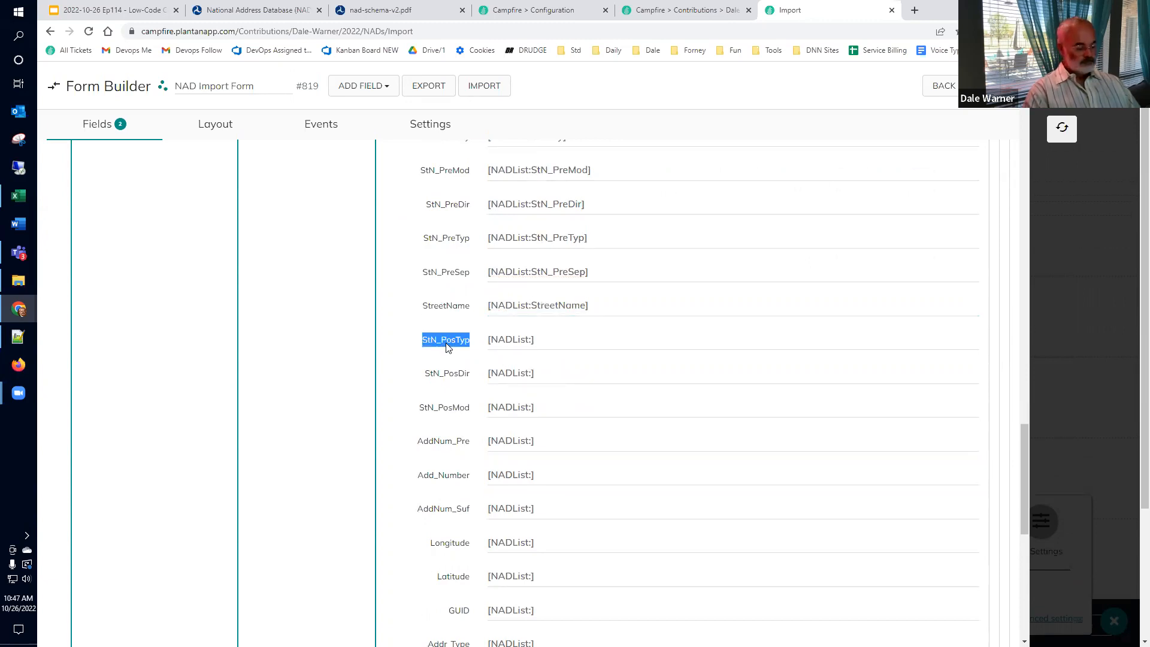
pyautogui.click(559, 339)
pyautogui.press('Left')
pyautogui.hotkey('ctrl', 'v')
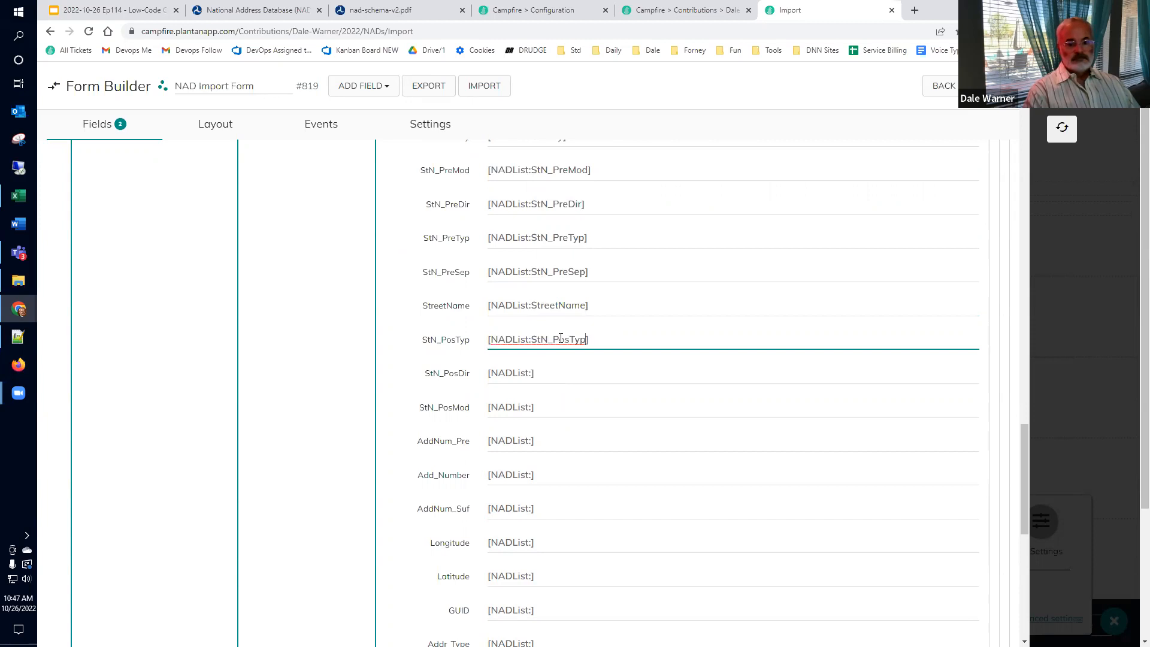
pyautogui.doubleClick(462, 373)
pyautogui.hotkey('ctrl', 'c')
pyautogui.click(547, 372)
pyautogui.press('Left')
pyautogui.hotkey('ctrl', 'v')
pyautogui.doubleClick(452, 409)
pyautogui.hotkey('ctrl', 'c')
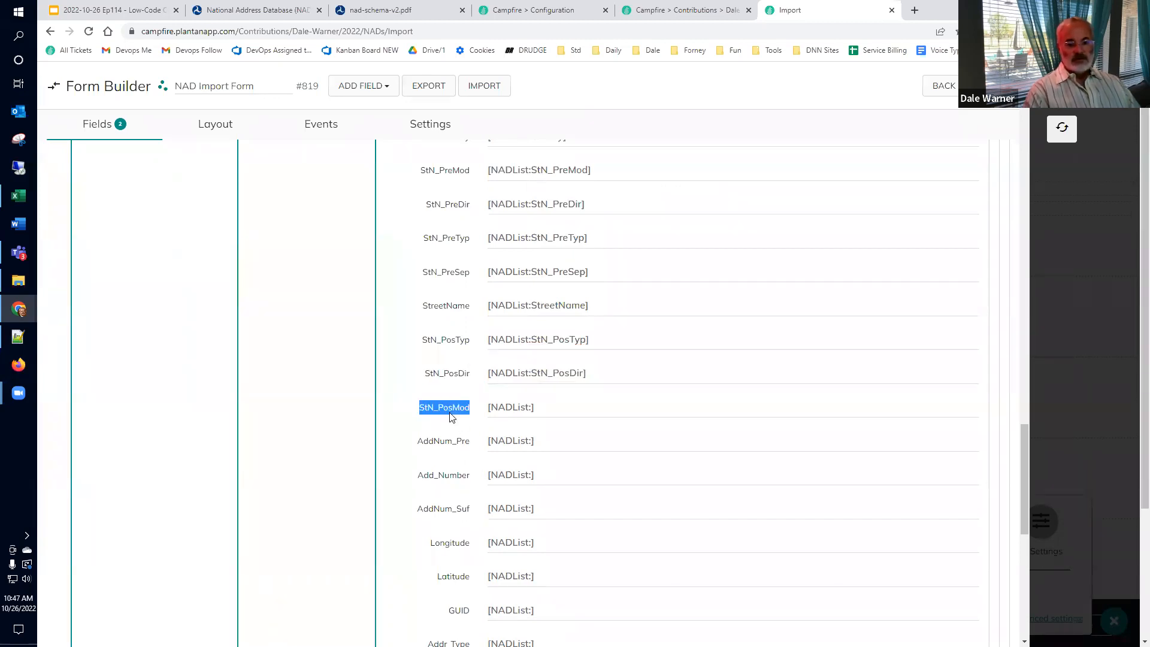
pyautogui.click(553, 413)
pyautogui.press('Left')
pyautogui.hotkey('ctrl', 'v')
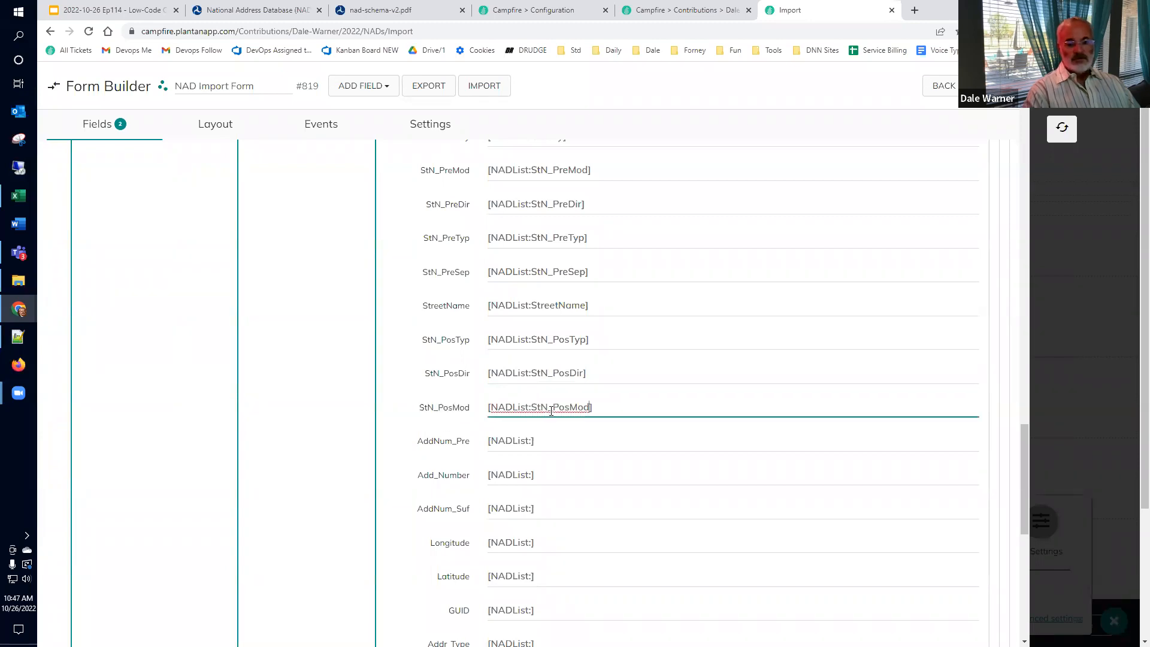
pyautogui.doubleClick(450, 451)
pyautogui.hotkey('ctrl', 'c')
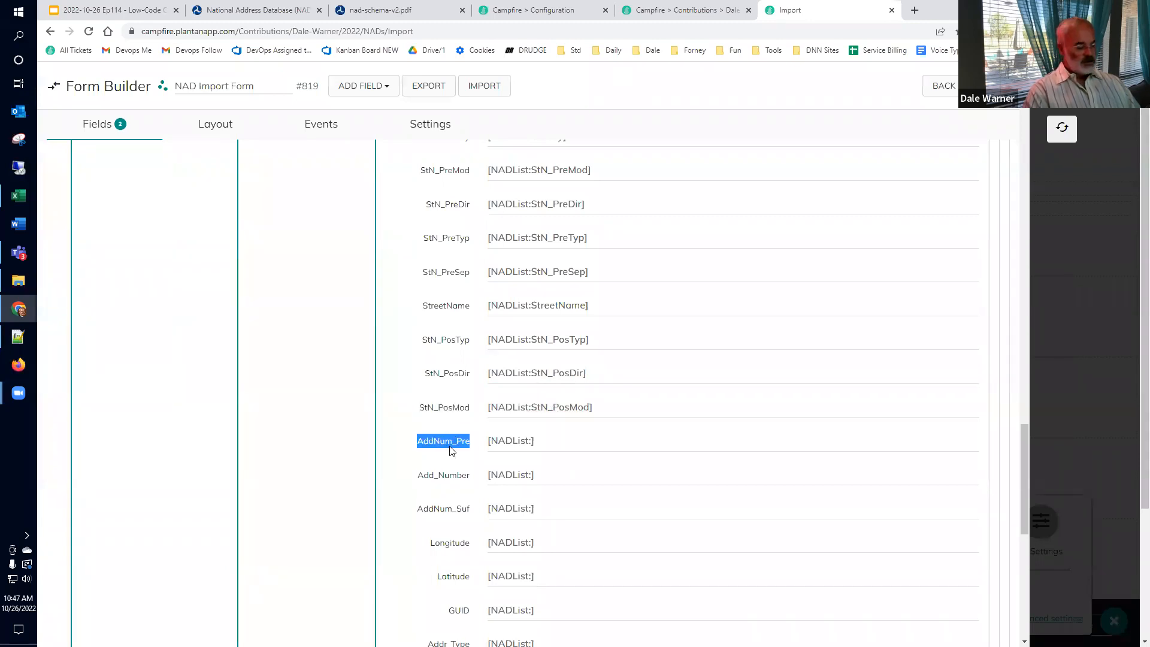
pyautogui.click(548, 442)
pyautogui.press('Left')
pyautogui.hotkey('ctrl', 'v')
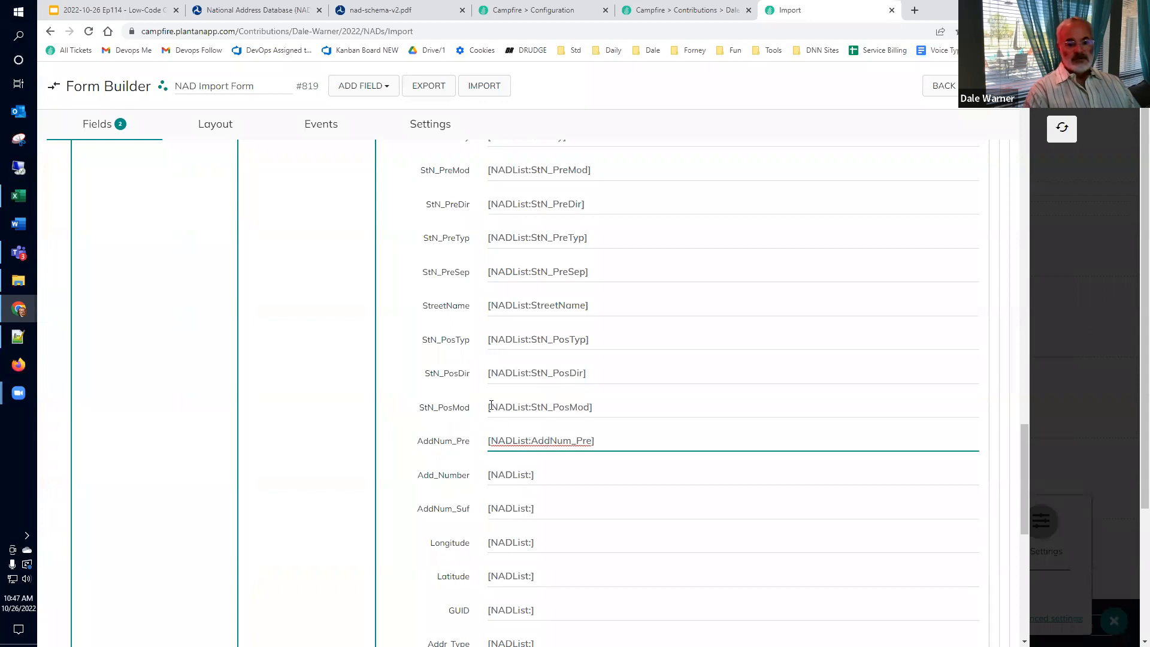
# Step: Complete the Add_Number, AddNum_Suf, Longitude, Latitude, GUID and Addr_Type tokens with their column names
pyautogui.scroll(-4, 436, 244)
pyautogui.doubleClick(443, 236)
pyautogui.hotkey('ctrl', 'c')
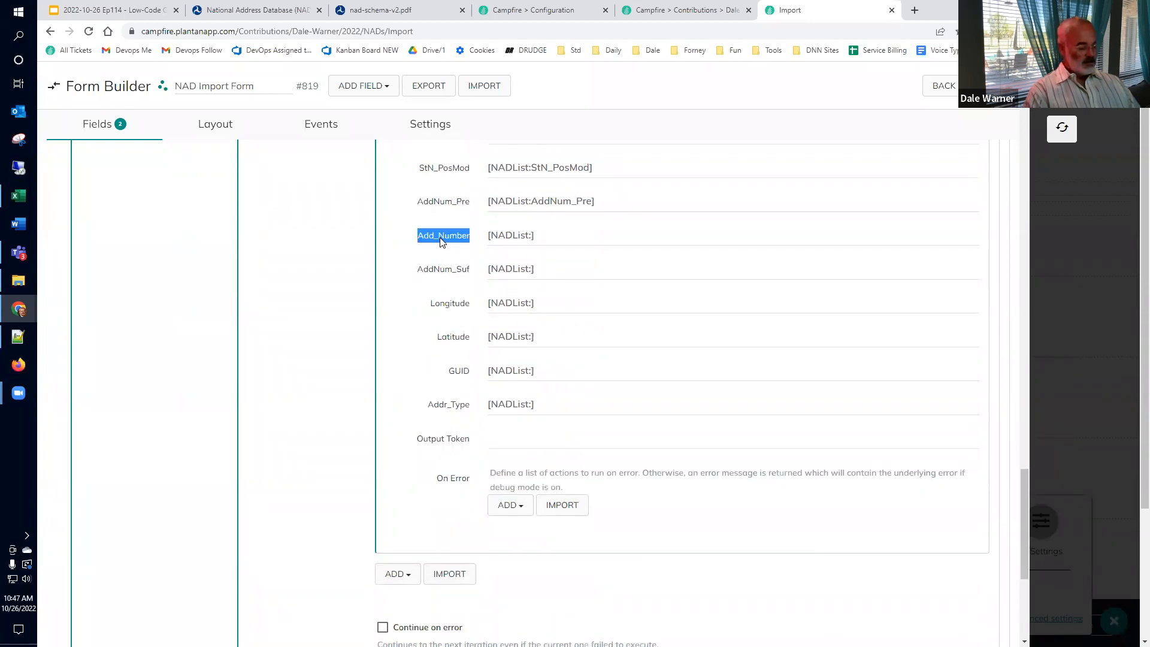
pyautogui.click(558, 238)
pyautogui.press('Left')
pyautogui.hotkey('ctrl', 'v')
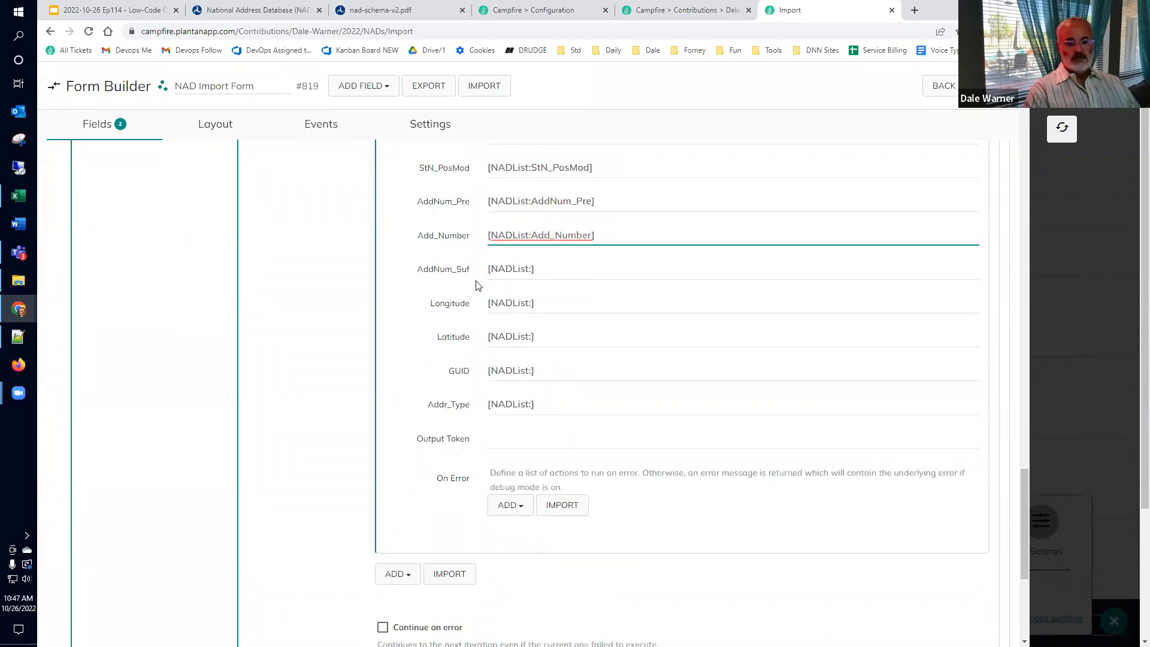
pyautogui.doubleClick(444, 270)
pyautogui.hotkey('ctrl', 'c')
pyautogui.click(568, 267)
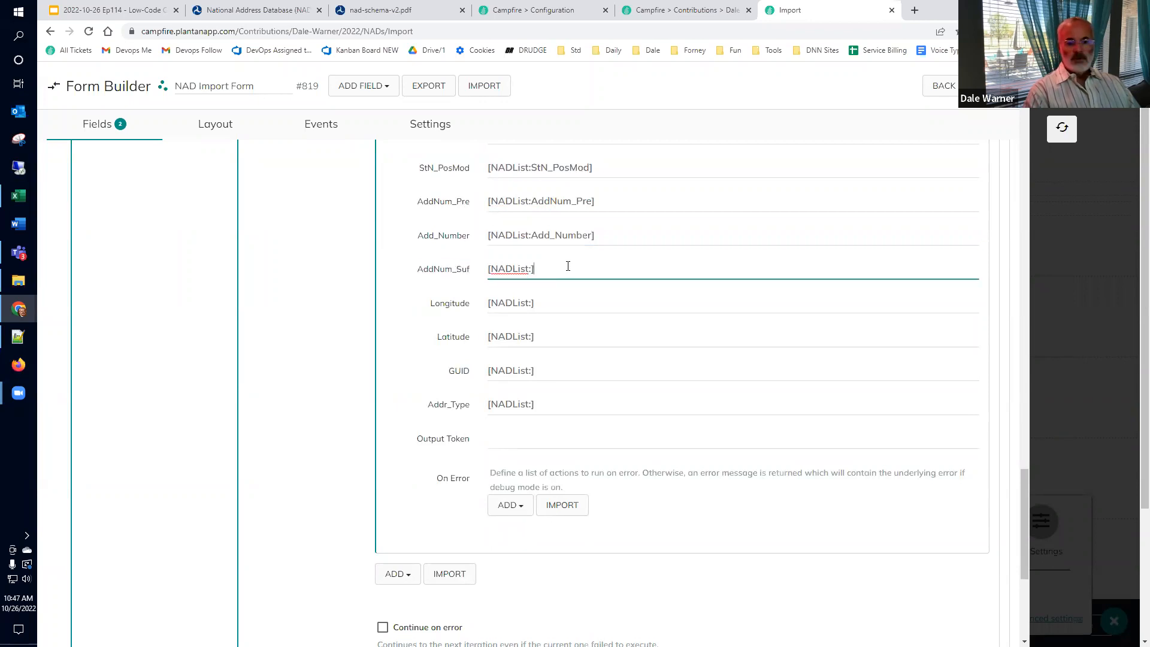
pyautogui.press('Left')
pyautogui.hotkey('ctrl', 'v')
pyautogui.doubleClick(449, 303)
pyautogui.hotkey('ctrl', 'c')
pyautogui.click(559, 304)
pyautogui.press('Left')
pyautogui.hotkey('ctrl', 'v')
pyautogui.doubleClick(457, 337)
pyautogui.hotkey('ctrl', 'c')
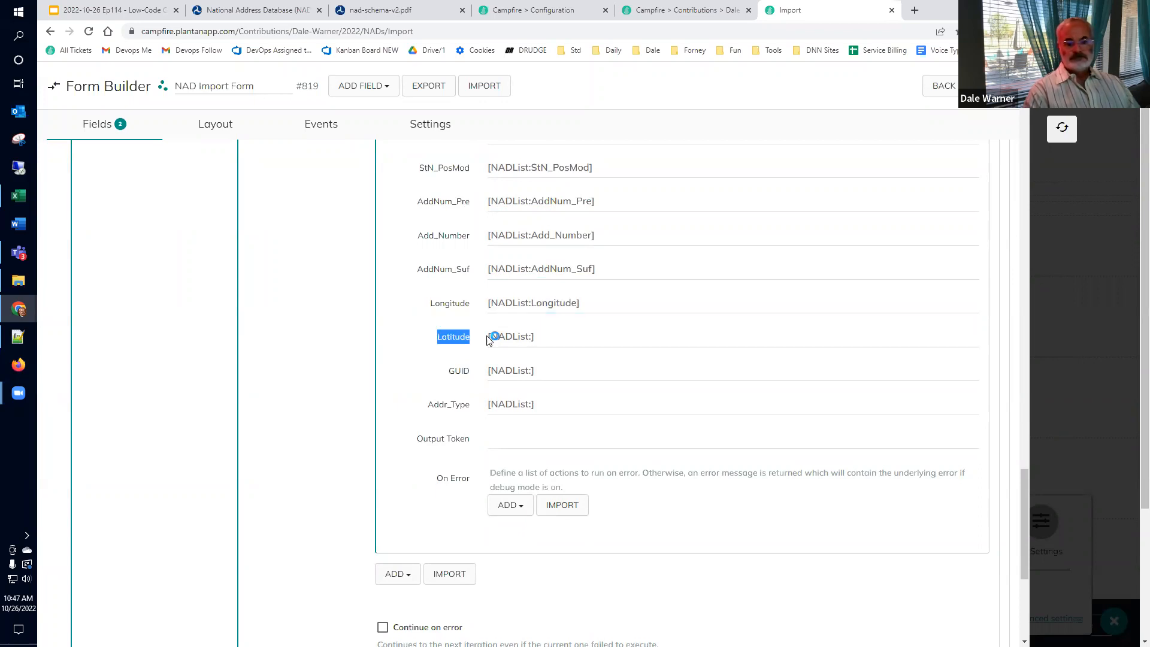
pyautogui.click(544, 337)
pyautogui.press('Left')
pyautogui.hotkey('ctrl', 'v')
pyautogui.doubleClick(459, 371)
pyautogui.hotkey('ctrl', 'c')
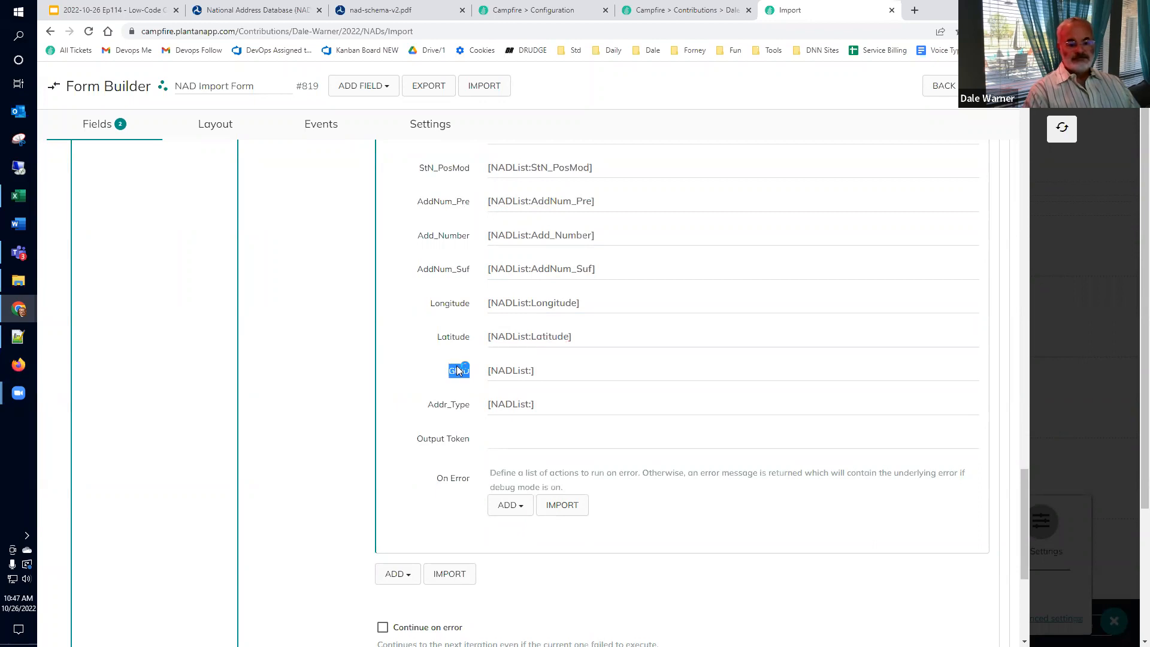
pyautogui.click(539, 370)
pyautogui.press('Left')
pyautogui.hotkey('ctrl', 'v')
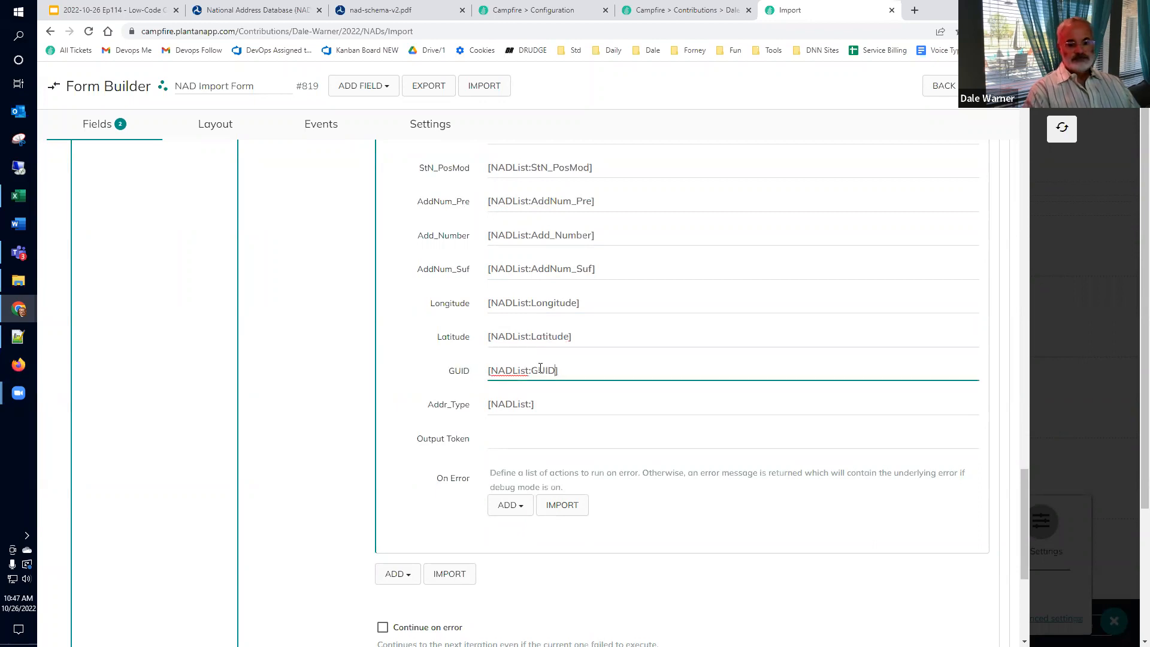
pyautogui.click(446, 407)
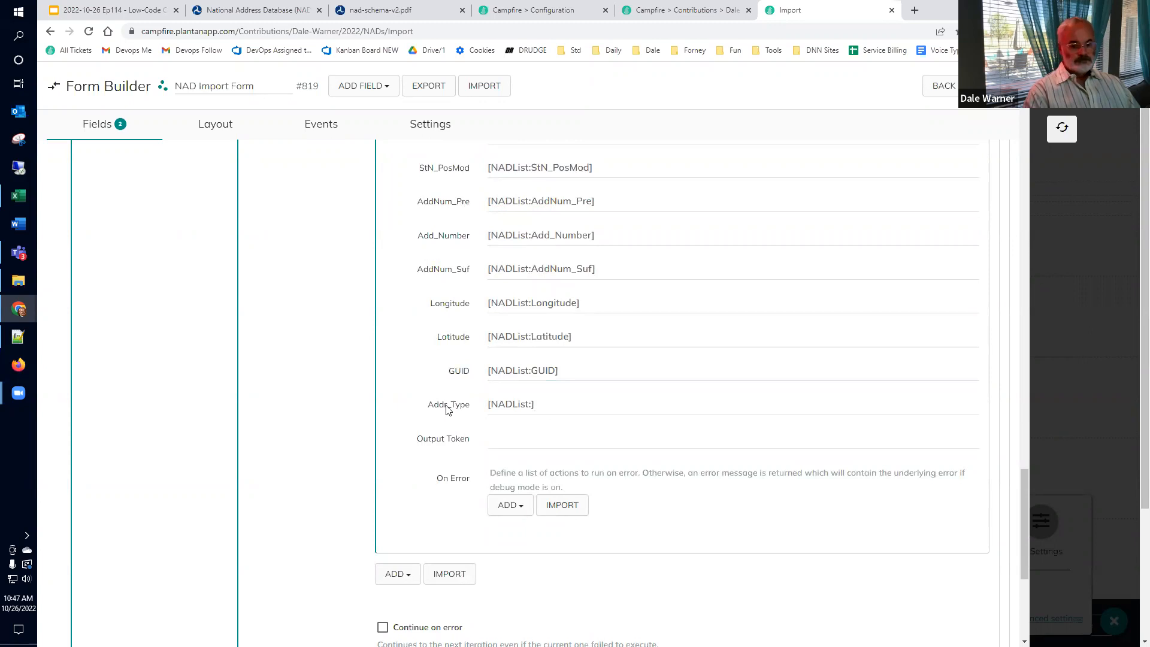
pyautogui.doubleClick(447, 406)
pyautogui.hotkey('ctrl', 'c')
pyautogui.click(572, 405)
pyautogui.press('Left')
pyautogui.hotkey('ctrl', 'v')
# Step: Collapse the Create New NAD action and go back to the form's field list
pyautogui.scroll(10, 601, 425)
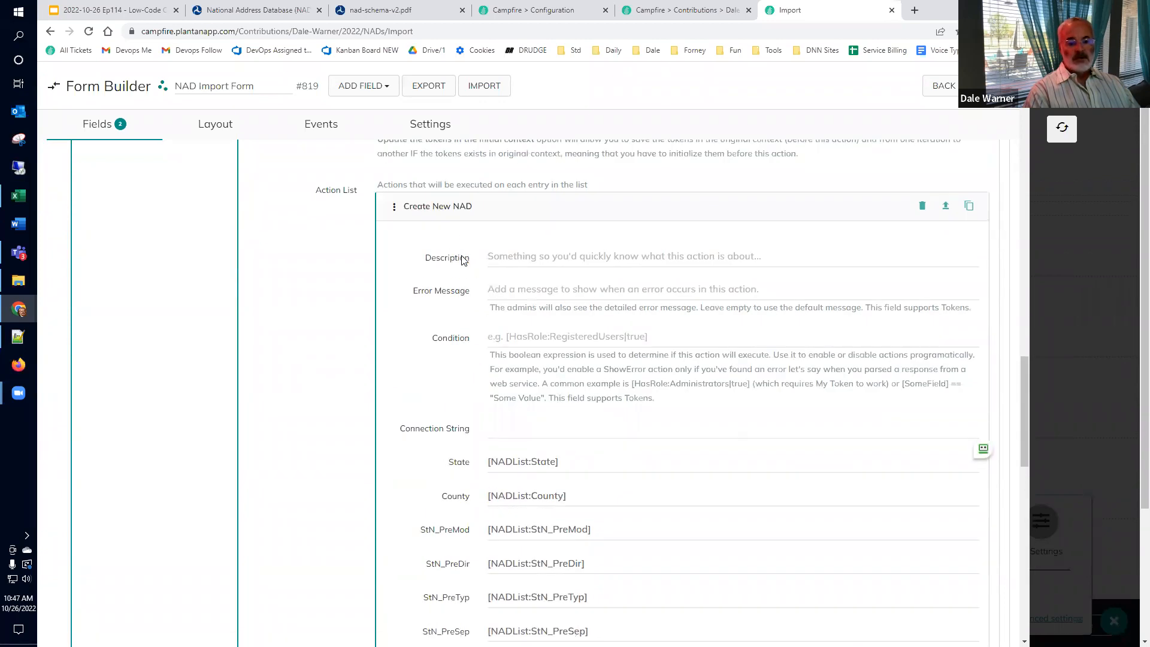
pyautogui.scroll(6, 460, 264)
pyautogui.scroll(-4, 449, 311)
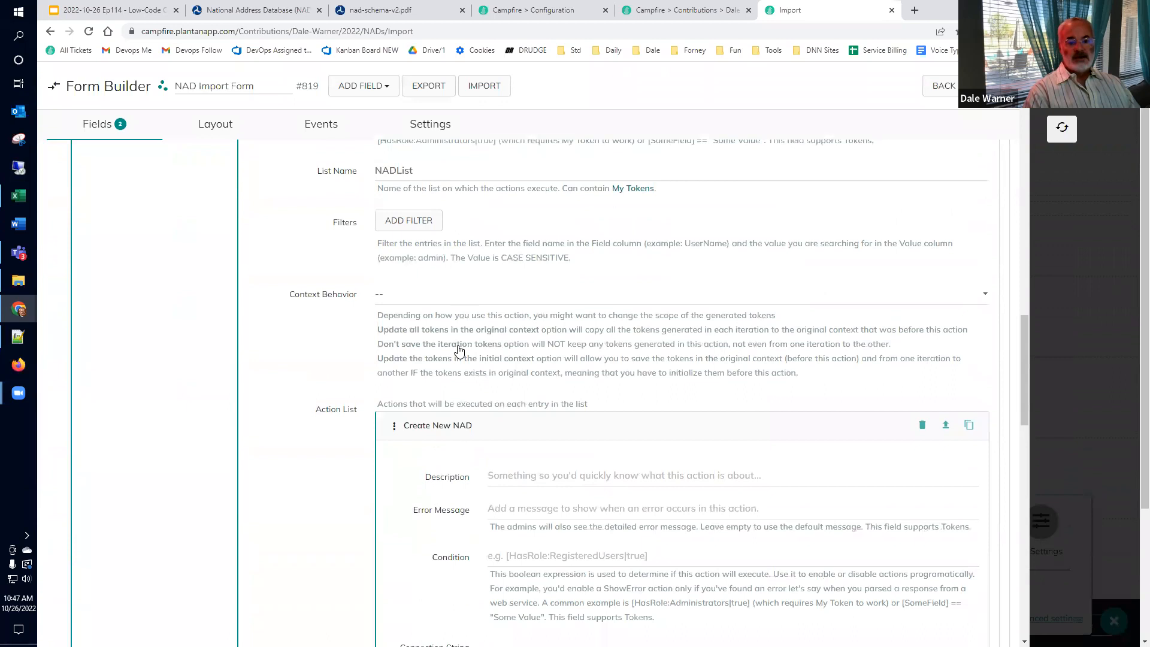
pyautogui.click(446, 328)
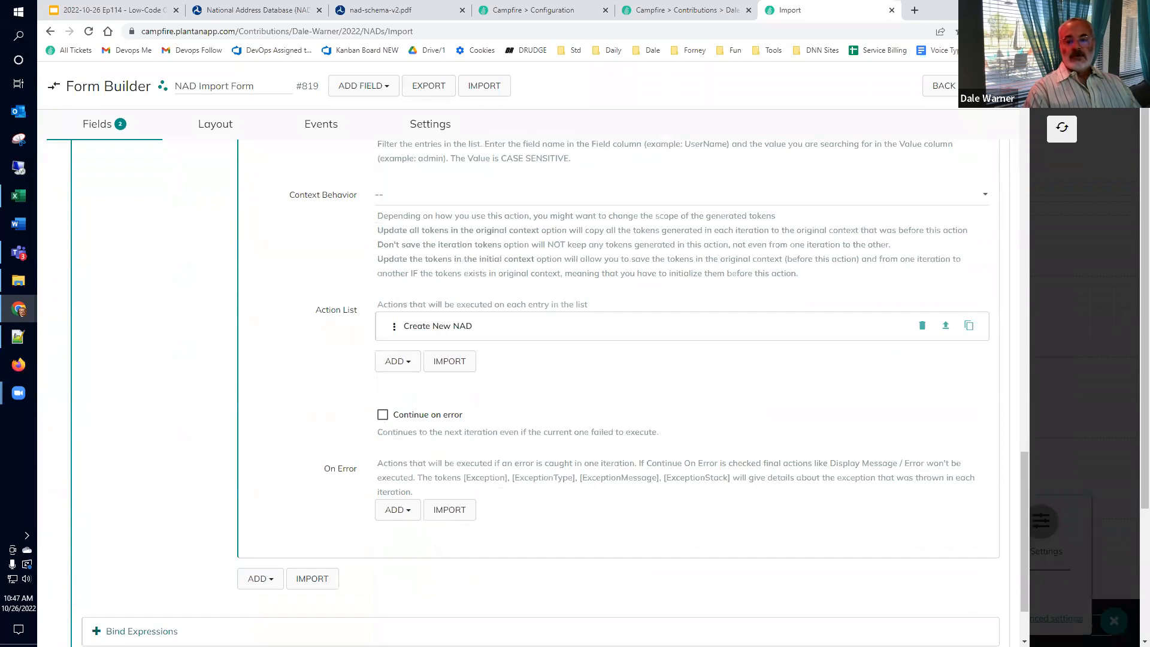
pyautogui.click(944, 86)
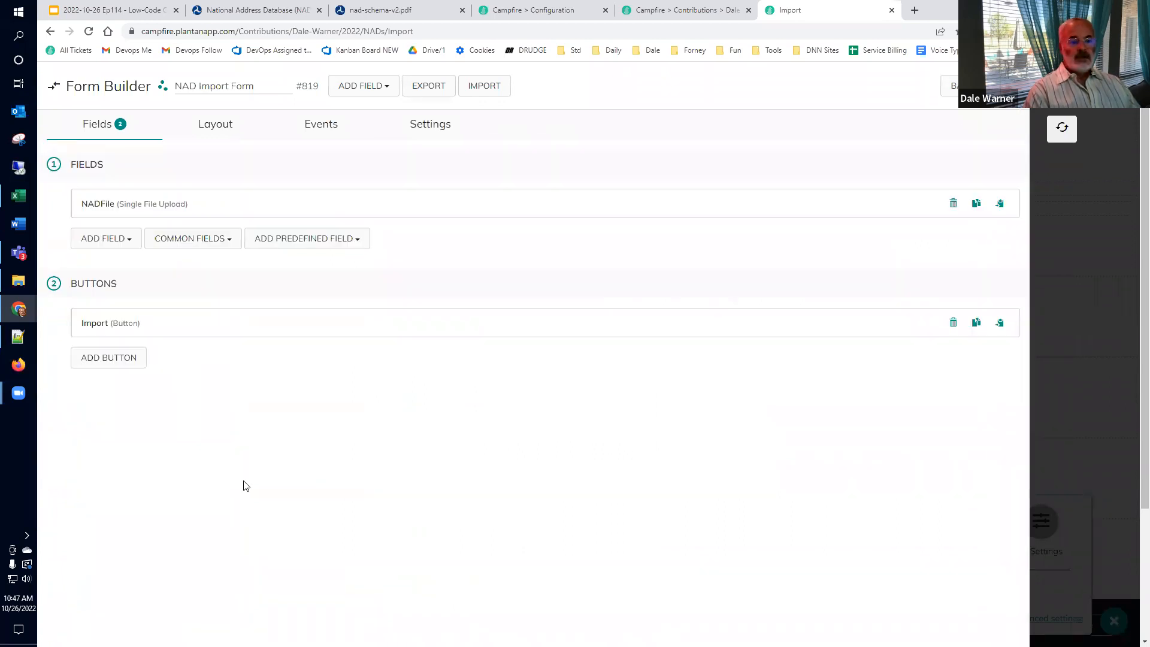
# Step: Delete every row from row 12 down in NAD_r11_TX_Filtered.xlsx, keeping ten address rows
pyautogui.click(18, 281)
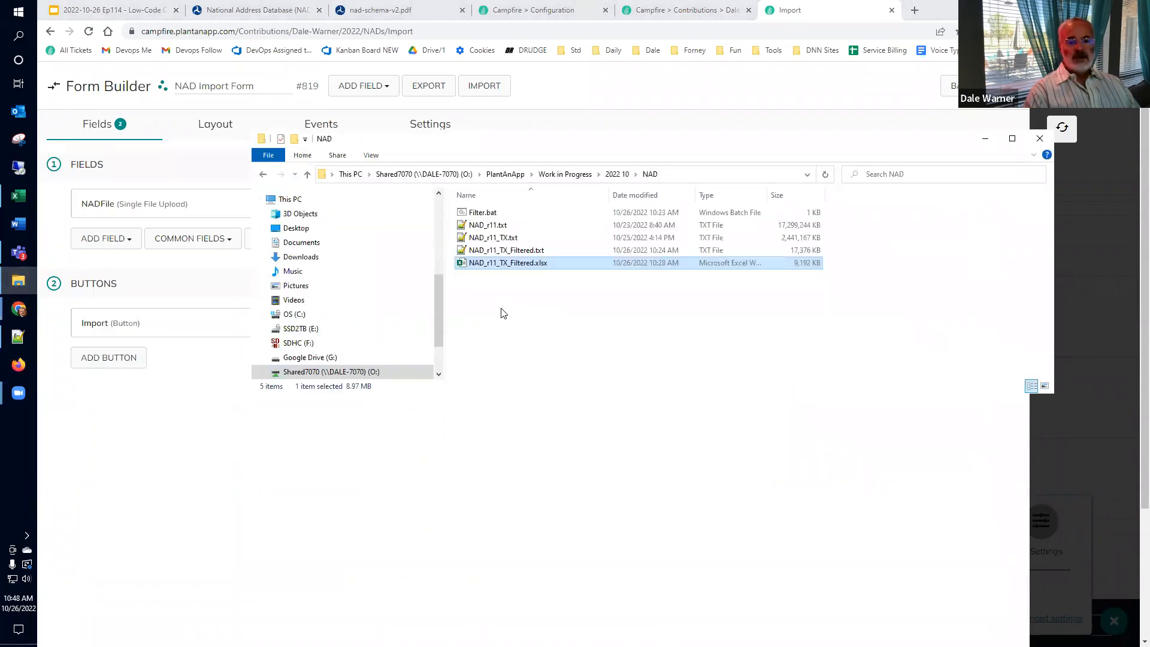
pyautogui.click(14, 200)
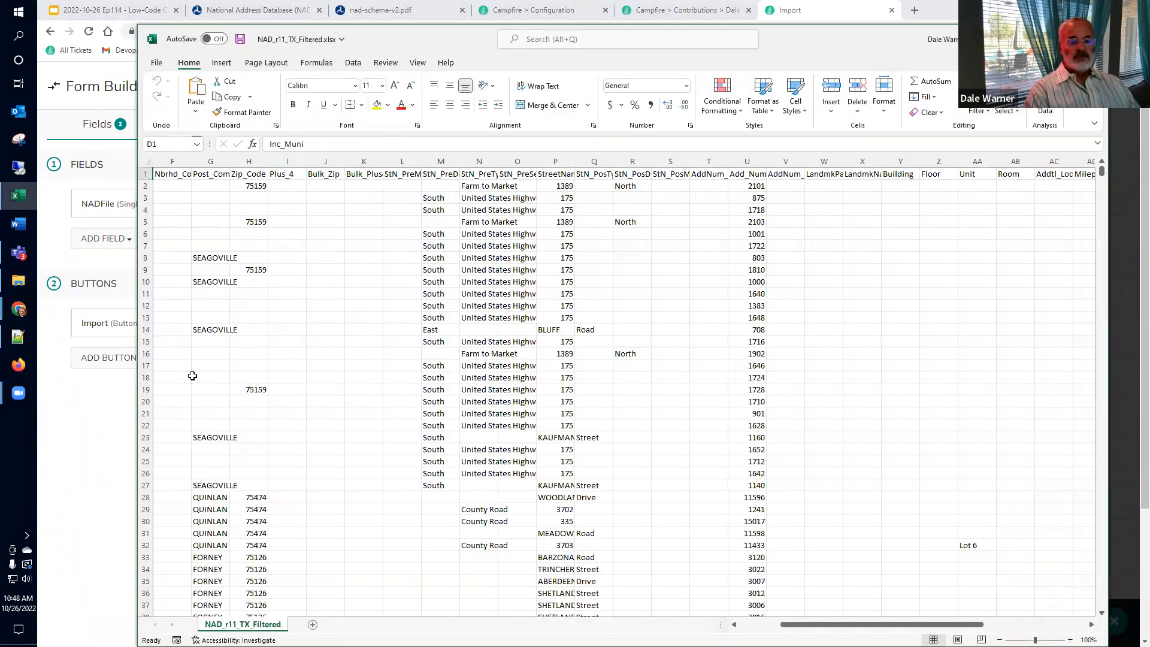
pyautogui.click(144, 306)
pyautogui.moveTo(145, 307); pyautogui.dragTo(146, 307)
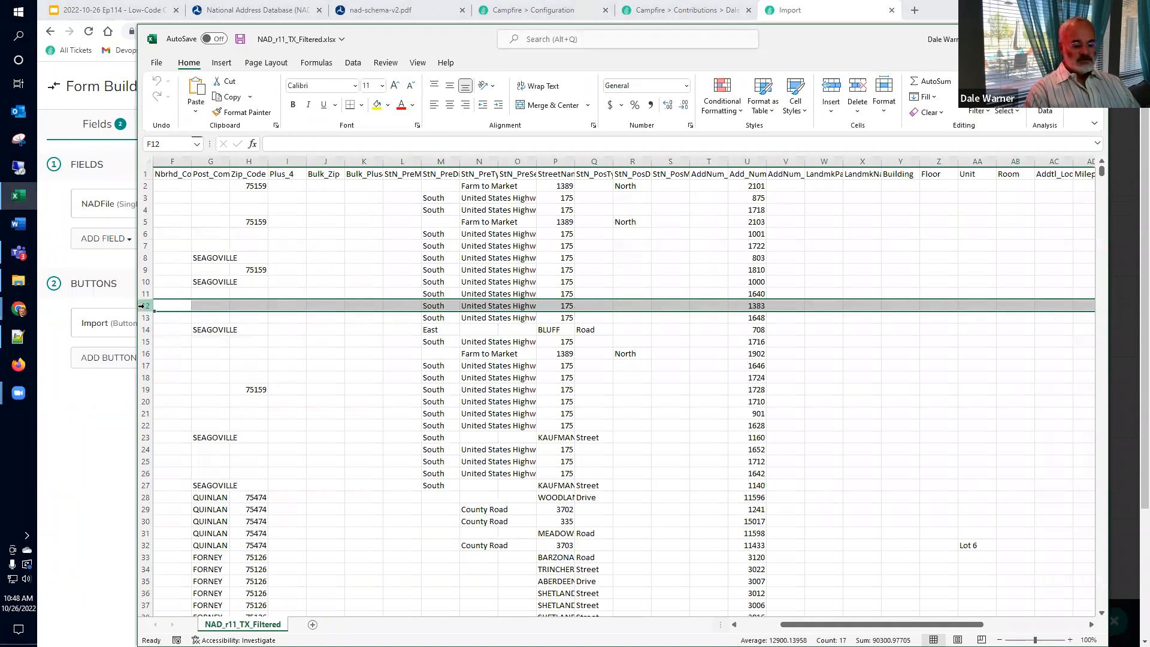
pyautogui.hotkey('ctrl', 'shift', 'Down')
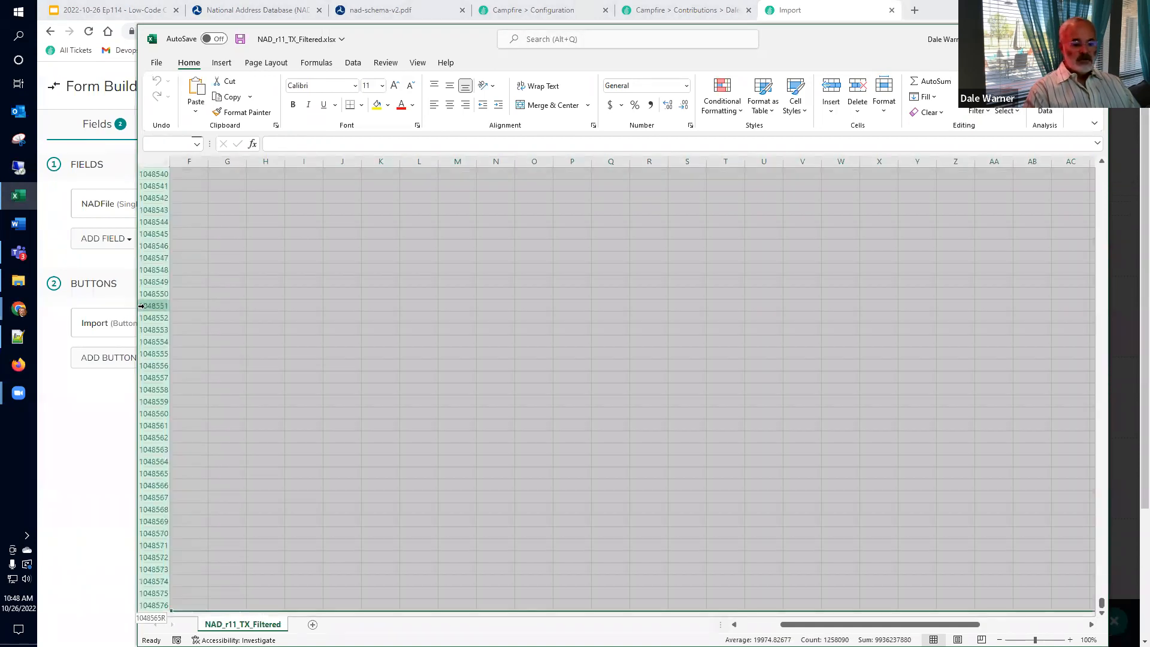
pyautogui.rightClick(290, 335)
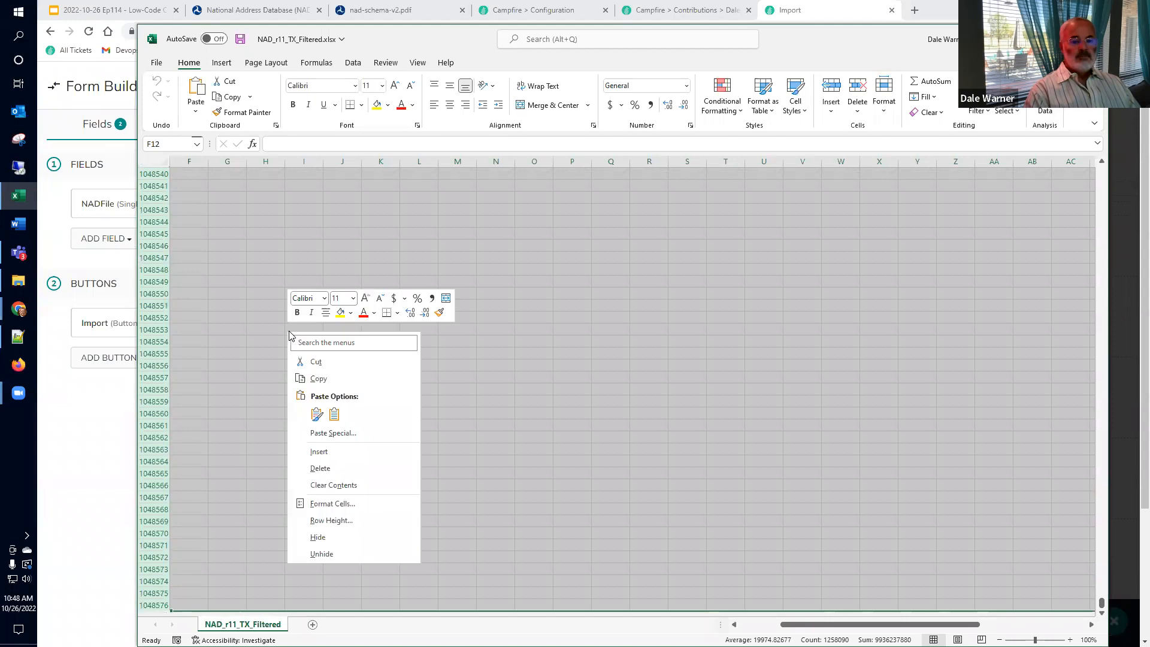
pyautogui.click(334, 469)
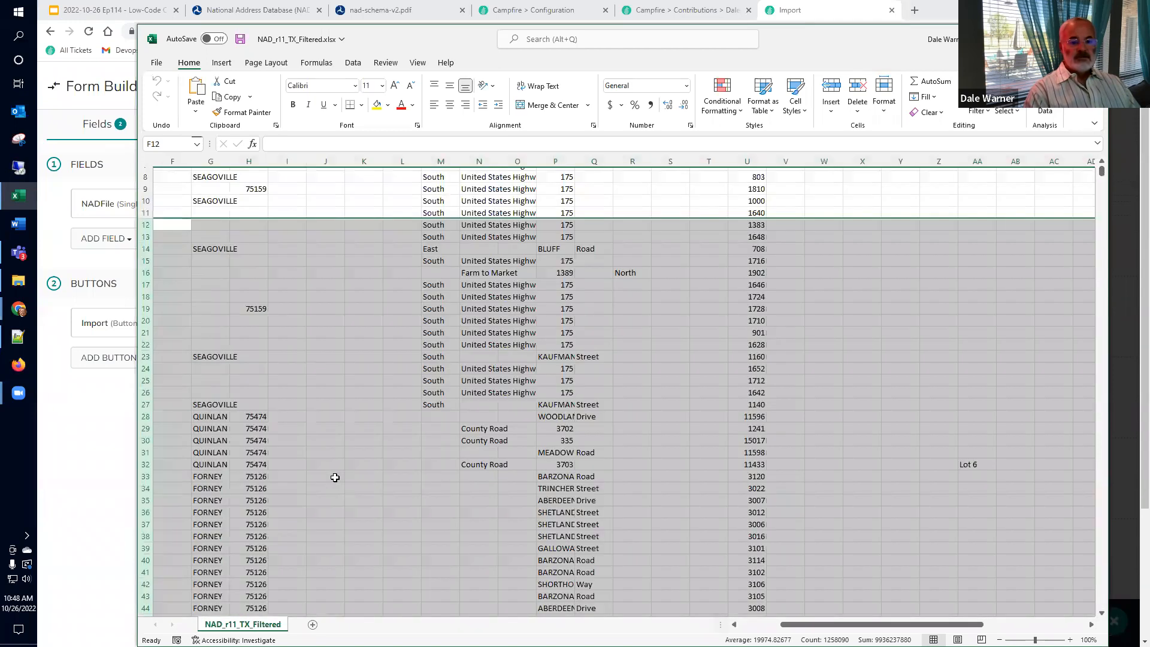
# Step: Save the trimmed copy as NAD_r11_TX_Filtered_short.xlsx and close Excel
pyautogui.click(157, 63)
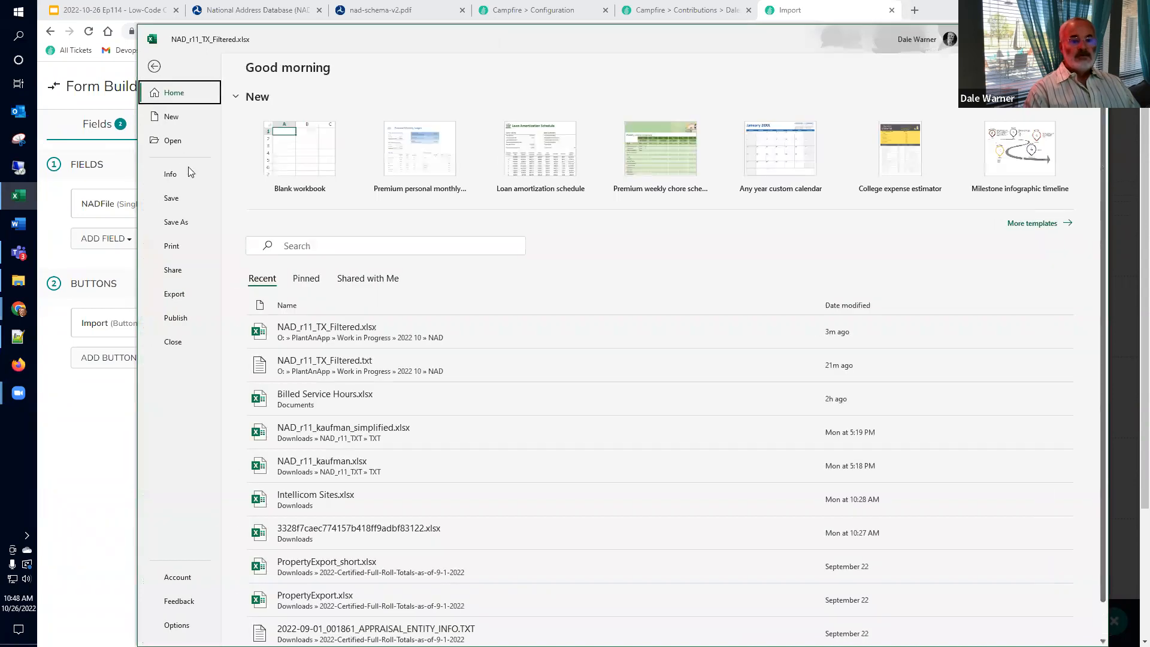
pyautogui.click(174, 222)
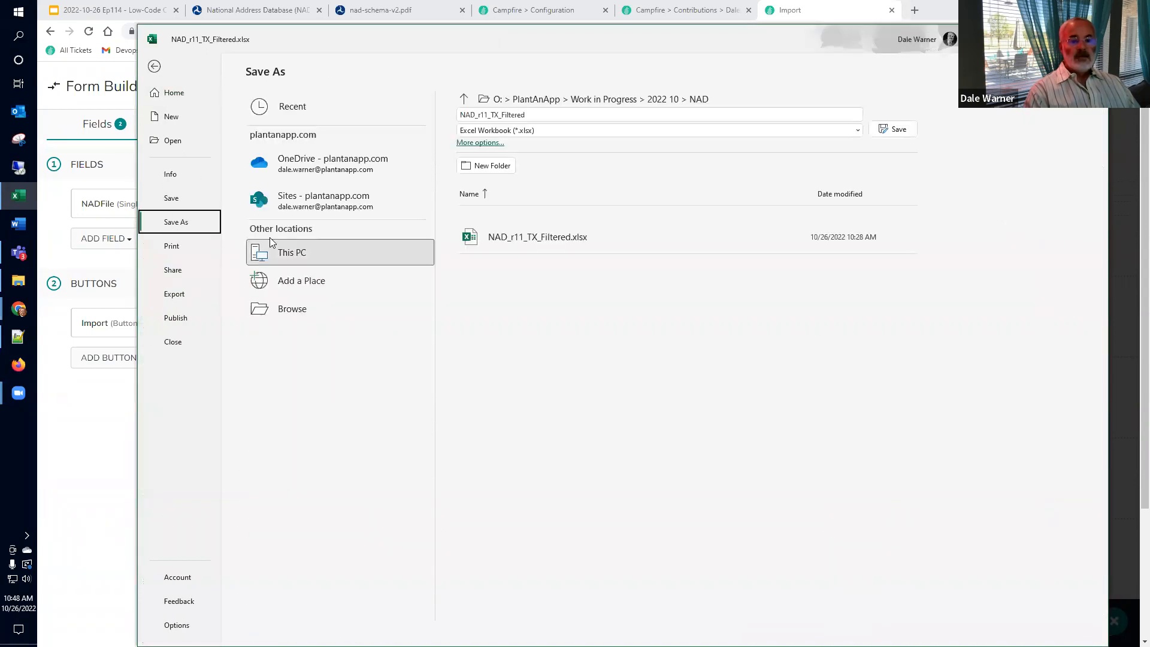
pyautogui.click(563, 113)
pyautogui.click(564, 113)
pyautogui.write('_')
pyautogui.write('Small')
pyautogui.press('Return')
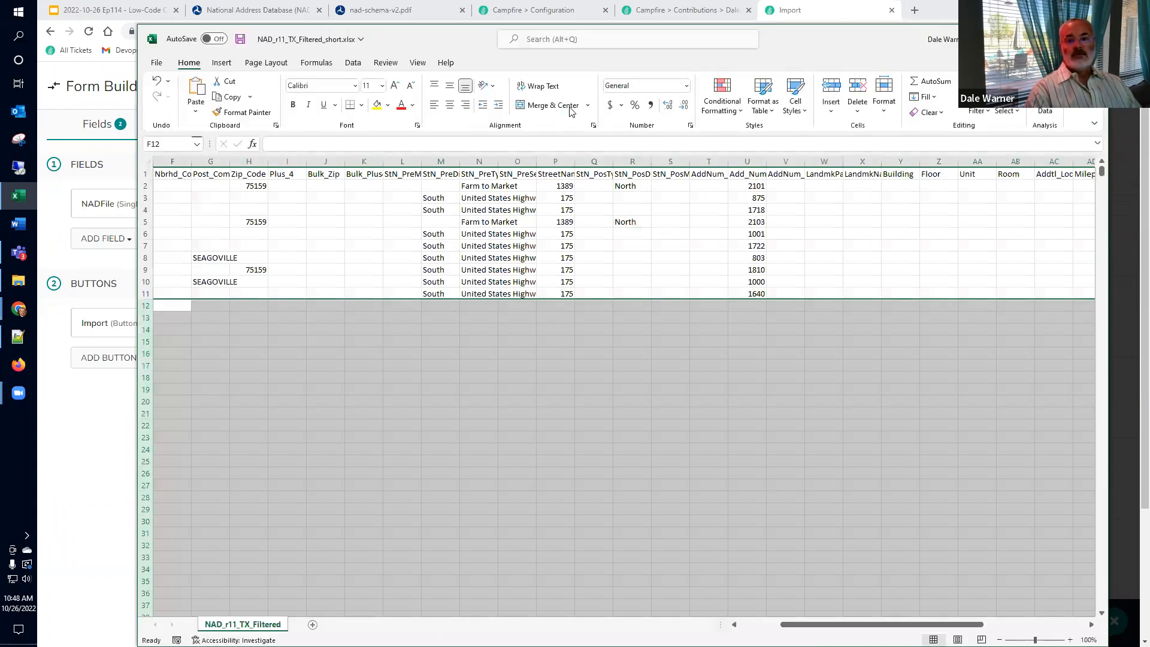
pyautogui.hotkey('alt', 'F4')
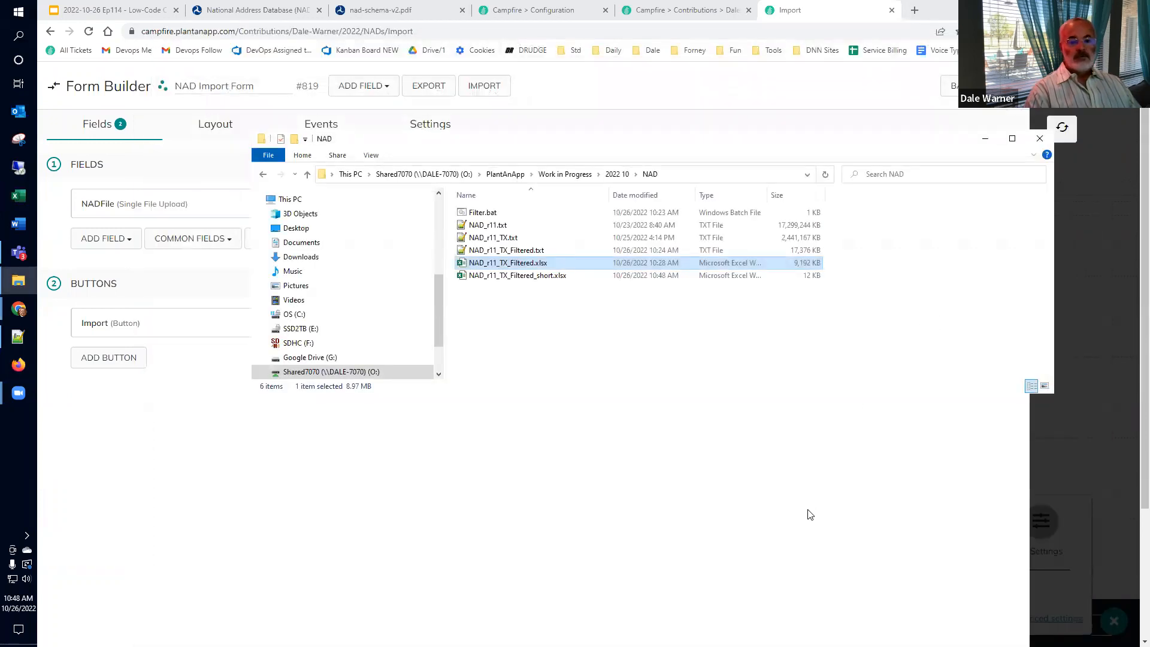
# Step: Reload the NAD import page and point the file picker at the NAD folder
pyautogui.click(1054, 494)
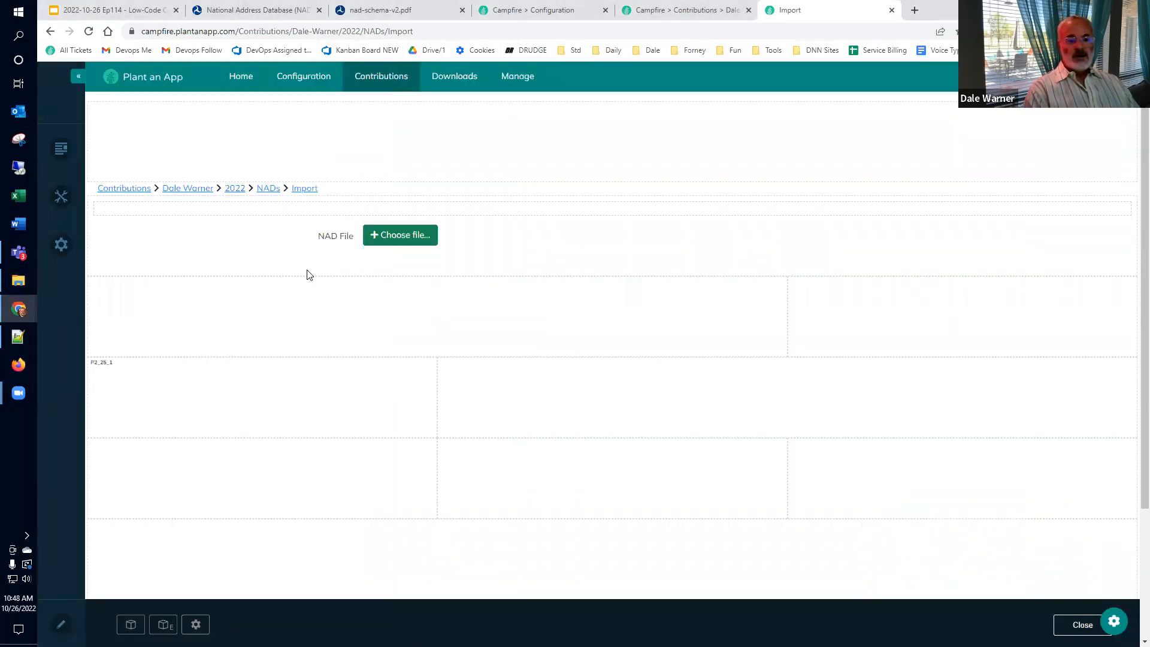
pyautogui.click(297, 189)
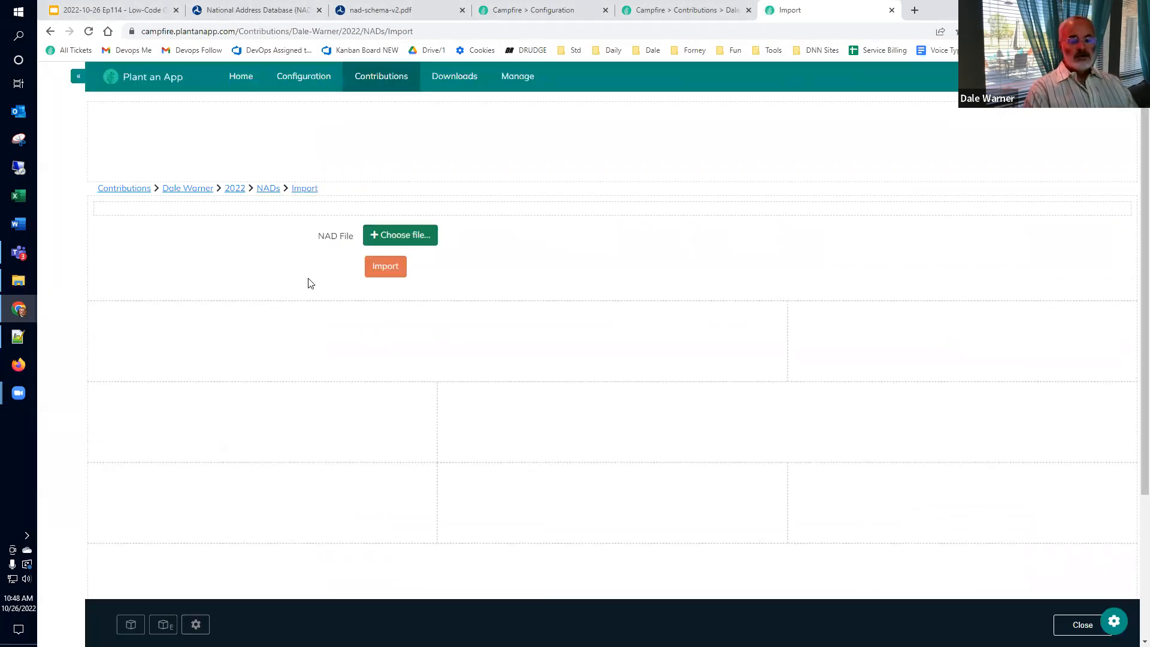
pyautogui.click(389, 236)
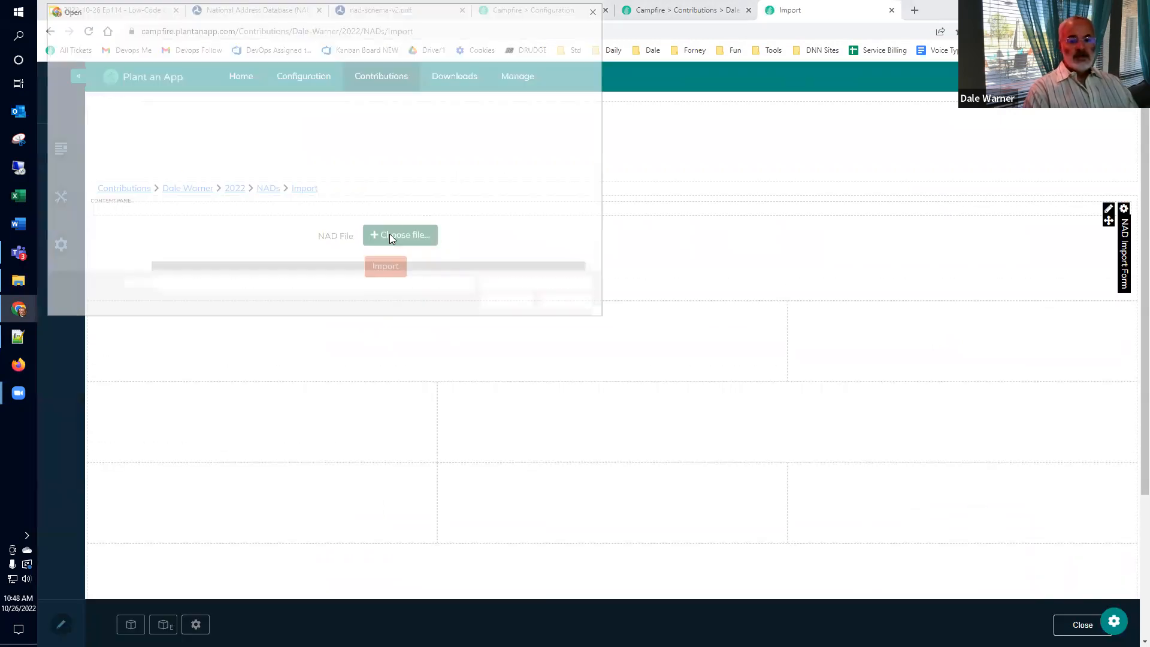
pyautogui.hotkey('alt', 'Tab')
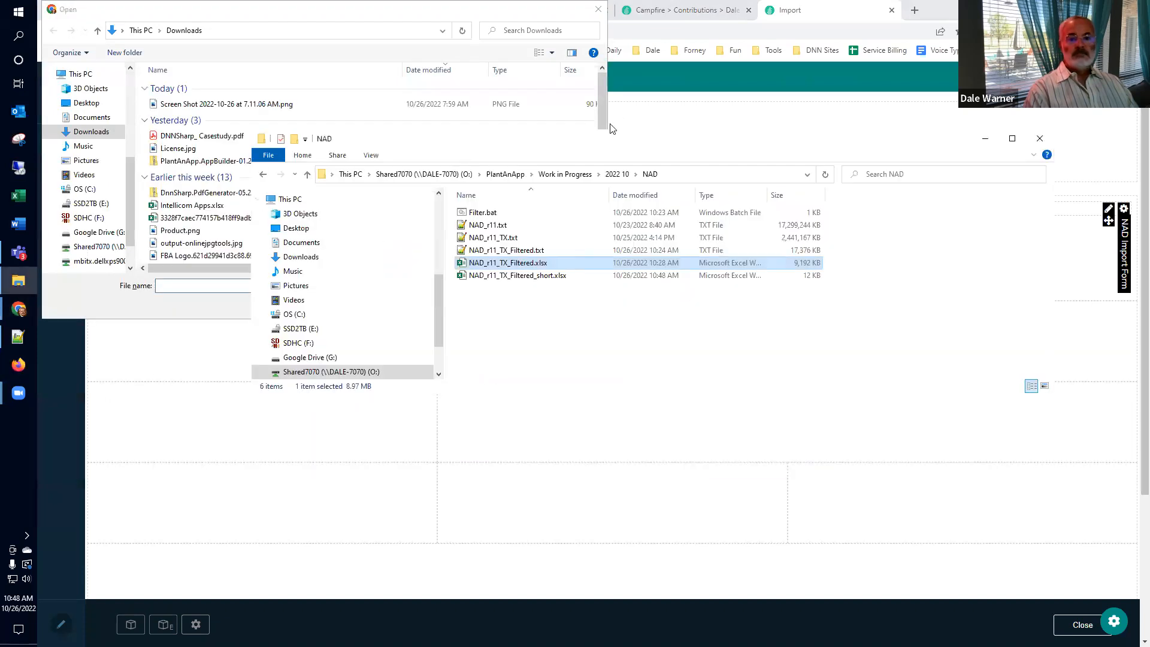
pyautogui.click(724, 175)
pyautogui.hotkey('alt', 'Tab')
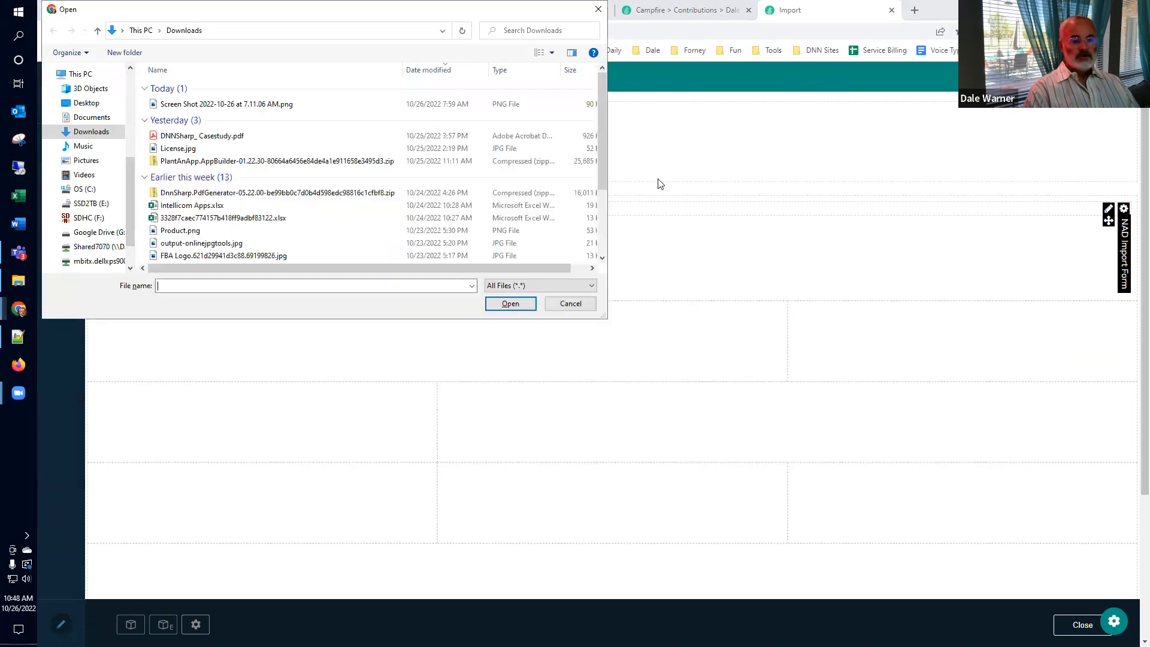
pyautogui.hotkey('ctrl', 'v')
pyautogui.press('Return')
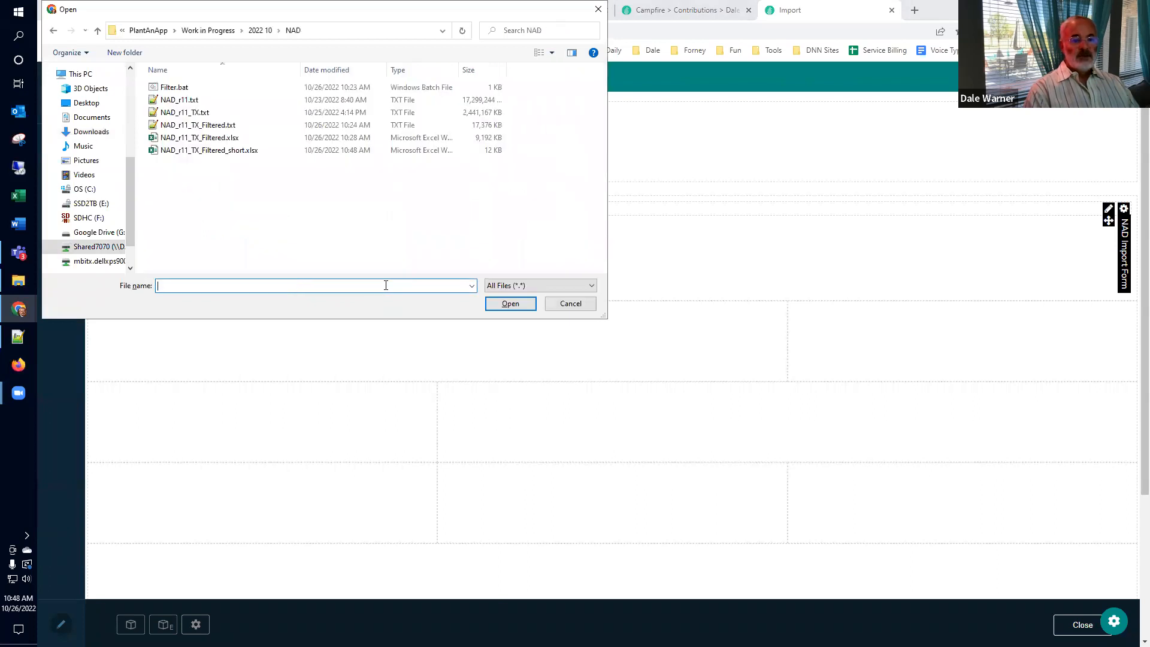
# Step: Upload NAD_r11_TX_Filtered_short.xlsx, import it, and go to the NADs Listing
pyautogui.click(217, 152)
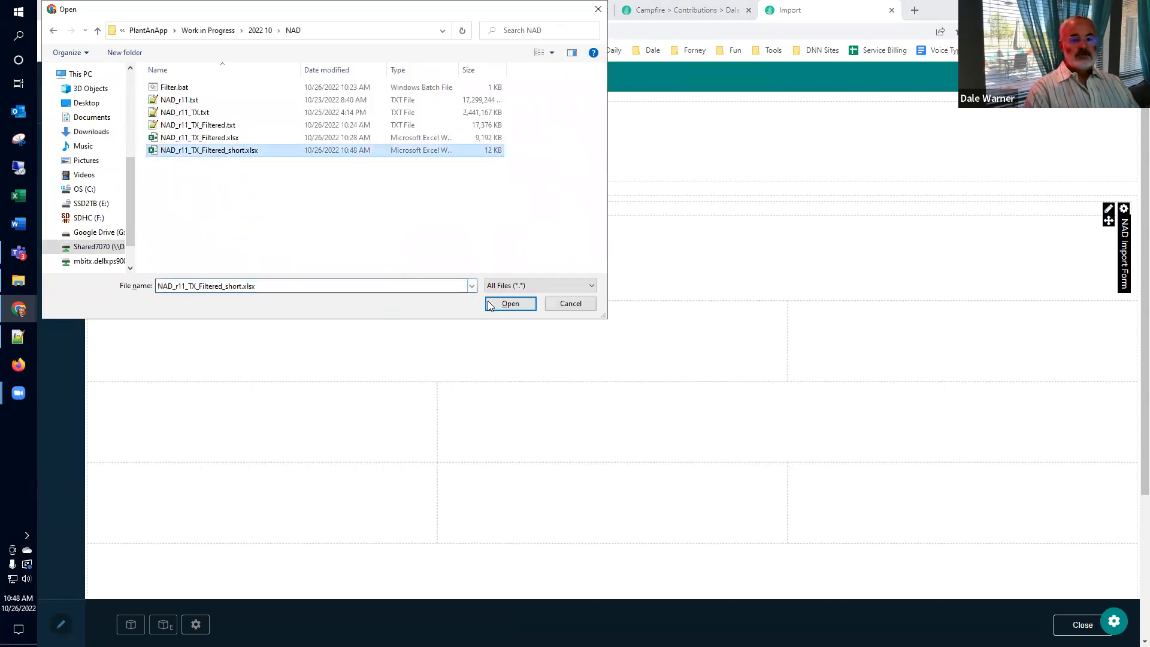
pyautogui.press('Return')
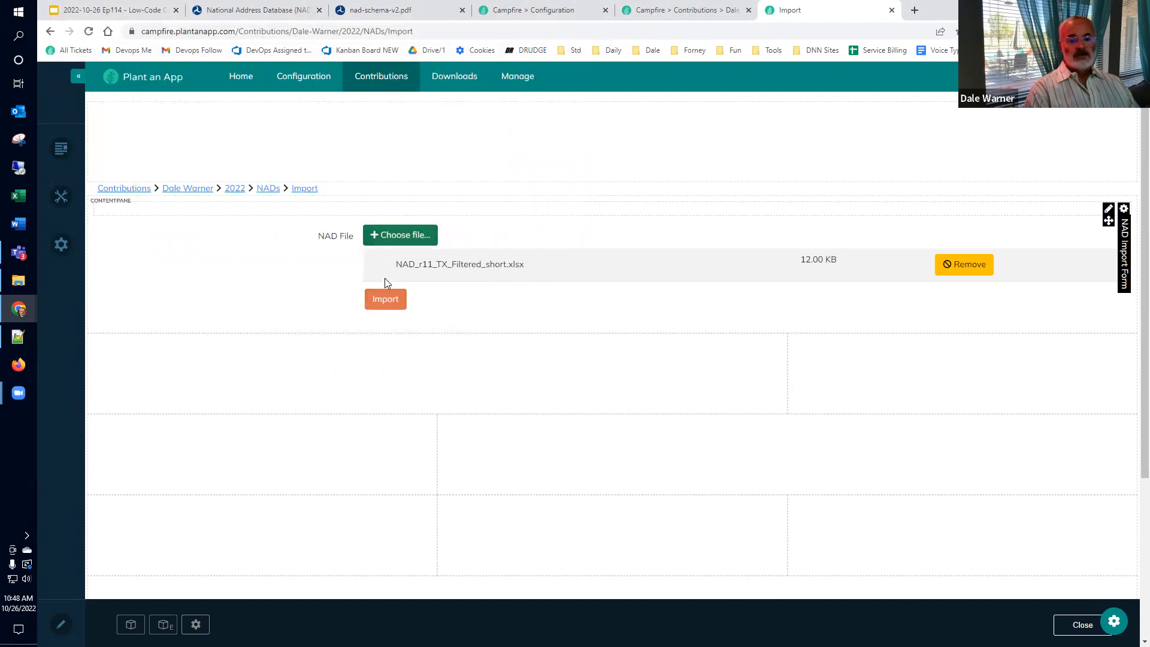
pyautogui.click(378, 304)
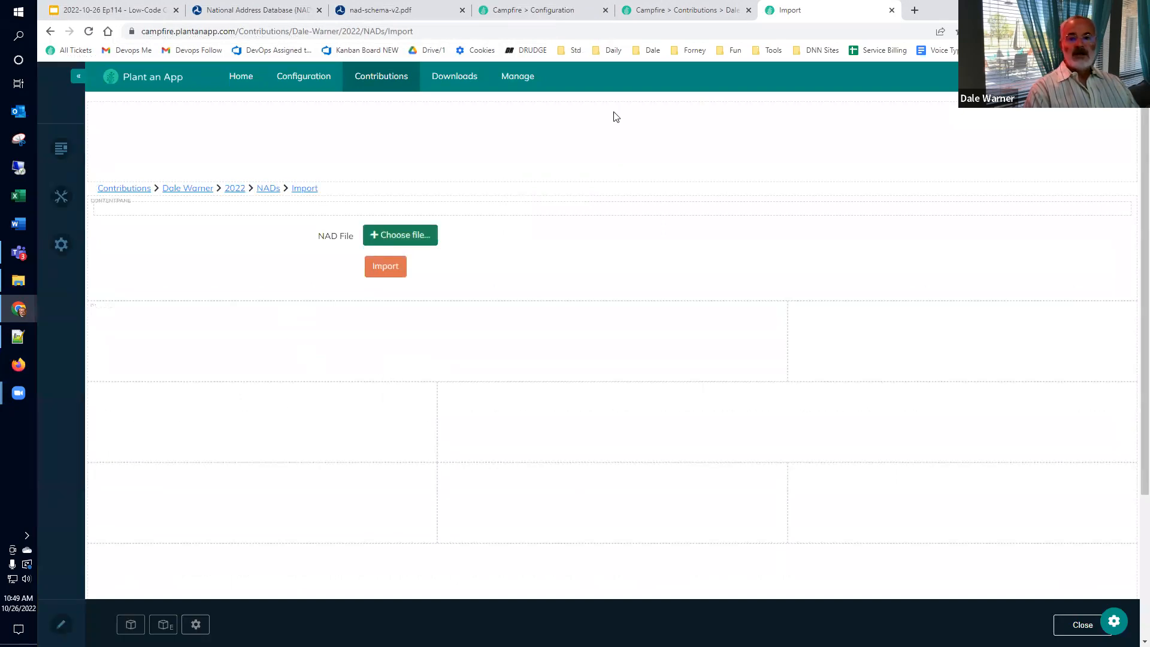
pyautogui.click(657, 15)
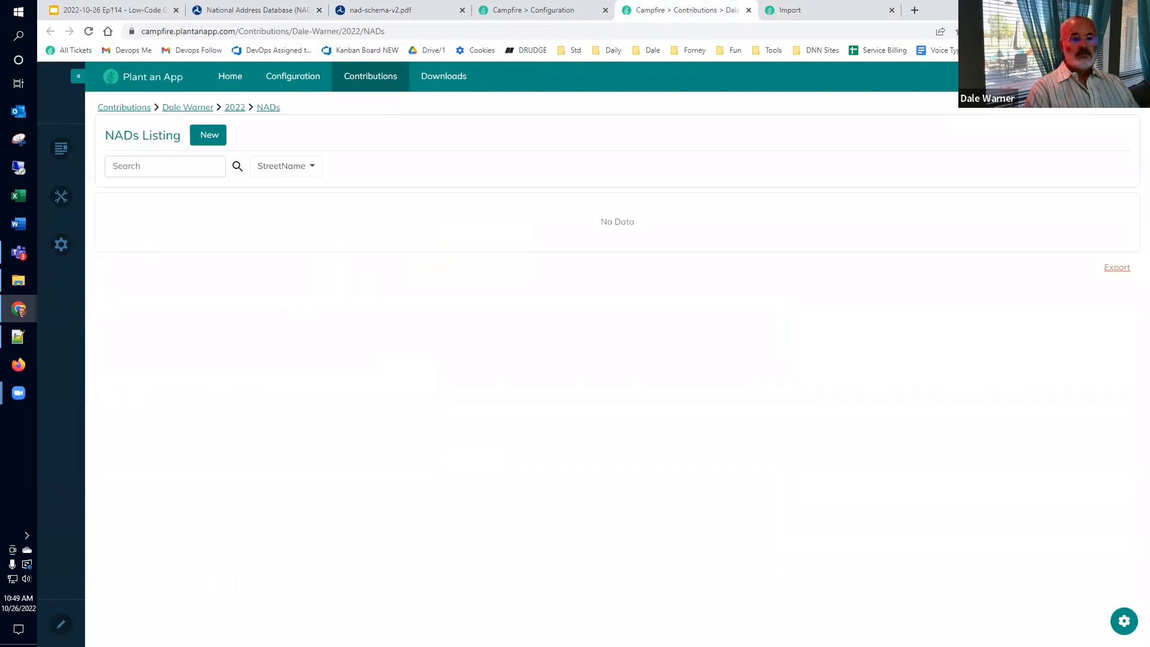
# Step: Reload the NADs Listing and review the ten imported Kaufman, TX rows and columns
pyautogui.click(88, 31)
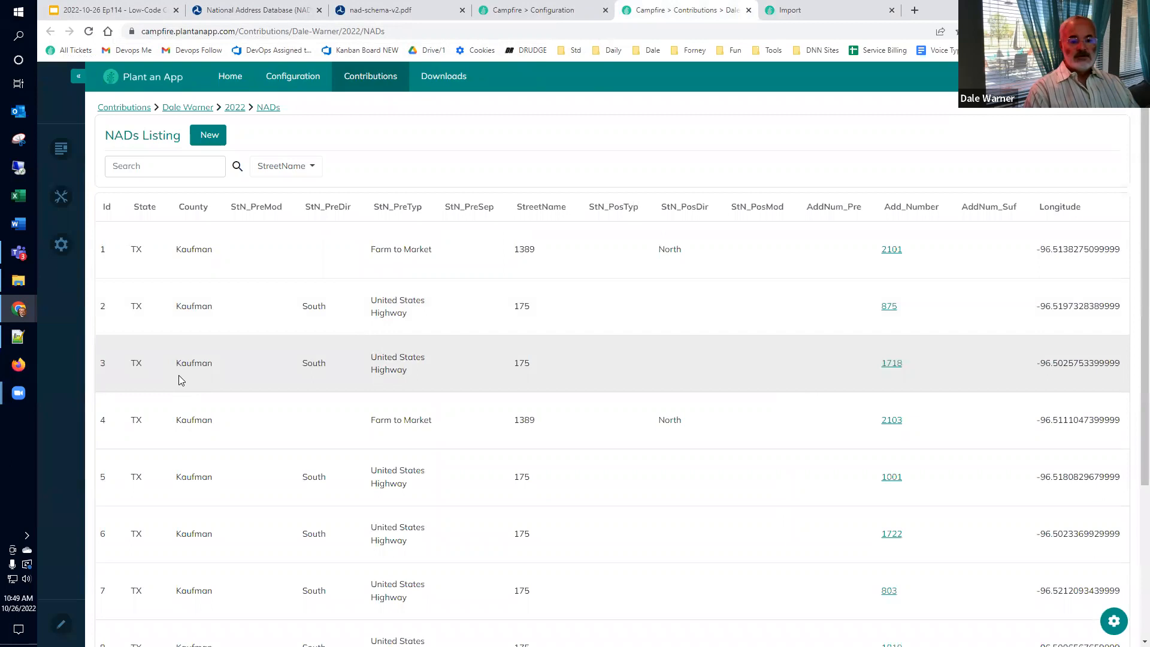
pyautogui.scroll(-3, 269, 457)
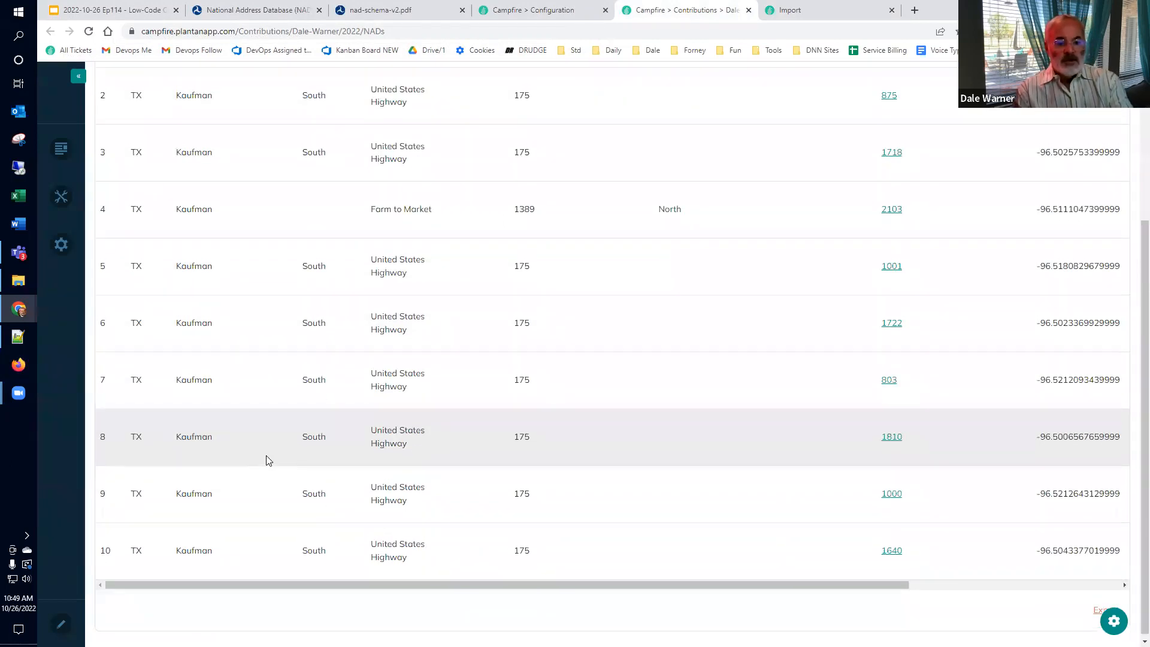
pyautogui.scroll(3, 267, 460)
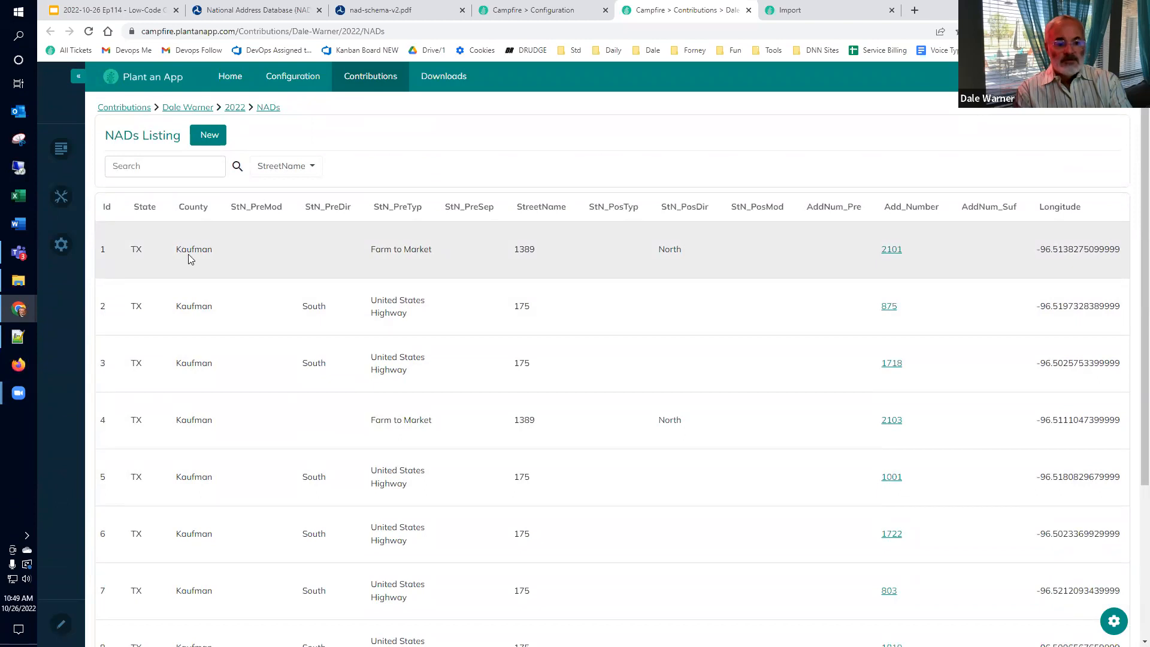
pyautogui.scroll(-3, 707, 537)
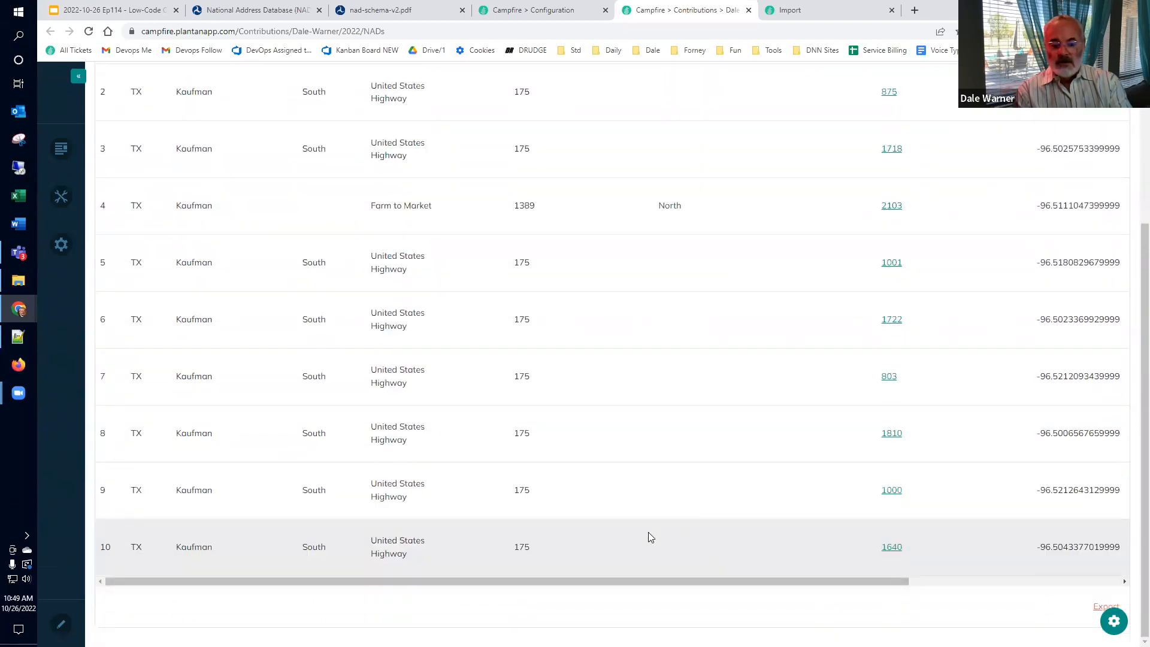
pyautogui.moveTo(775, 586); pyautogui.dragTo(1007, 596)
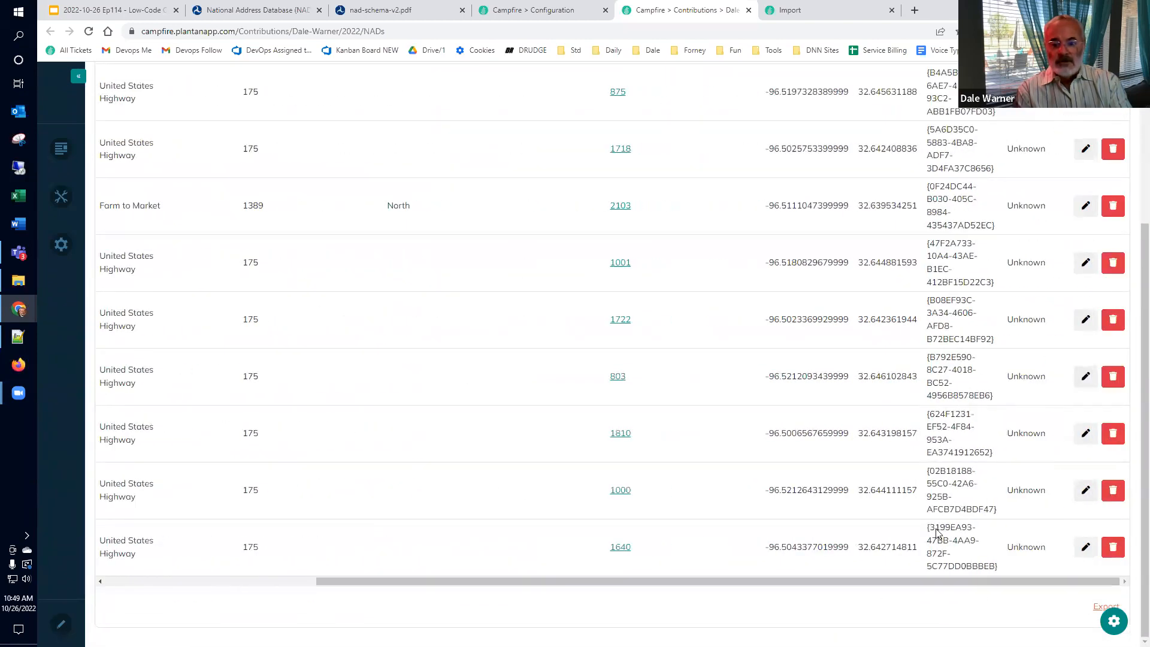
pyautogui.scroll(5, 813, 359)
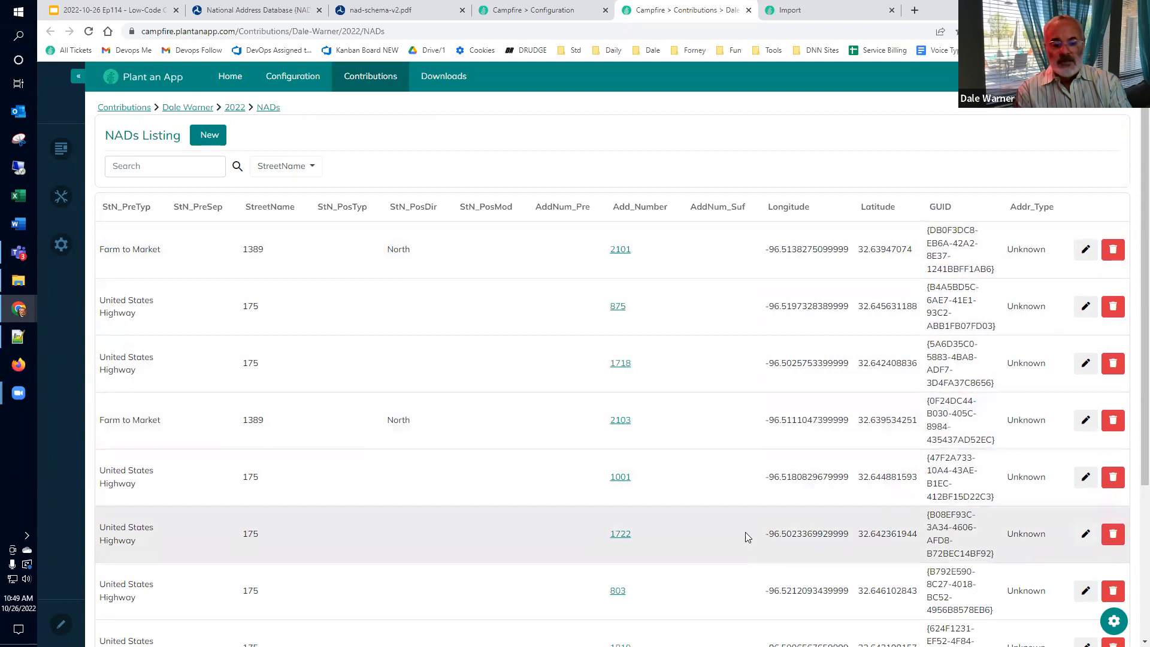
pyautogui.scroll(-3, 717, 519)
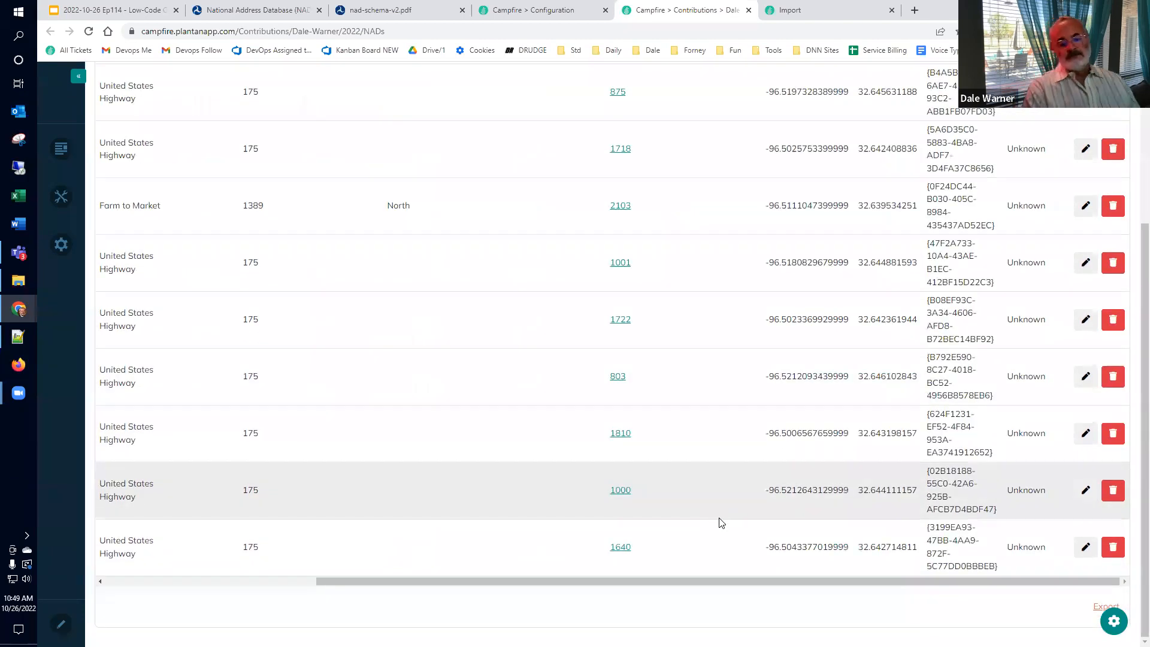
pyautogui.scroll(3, 721, 523)
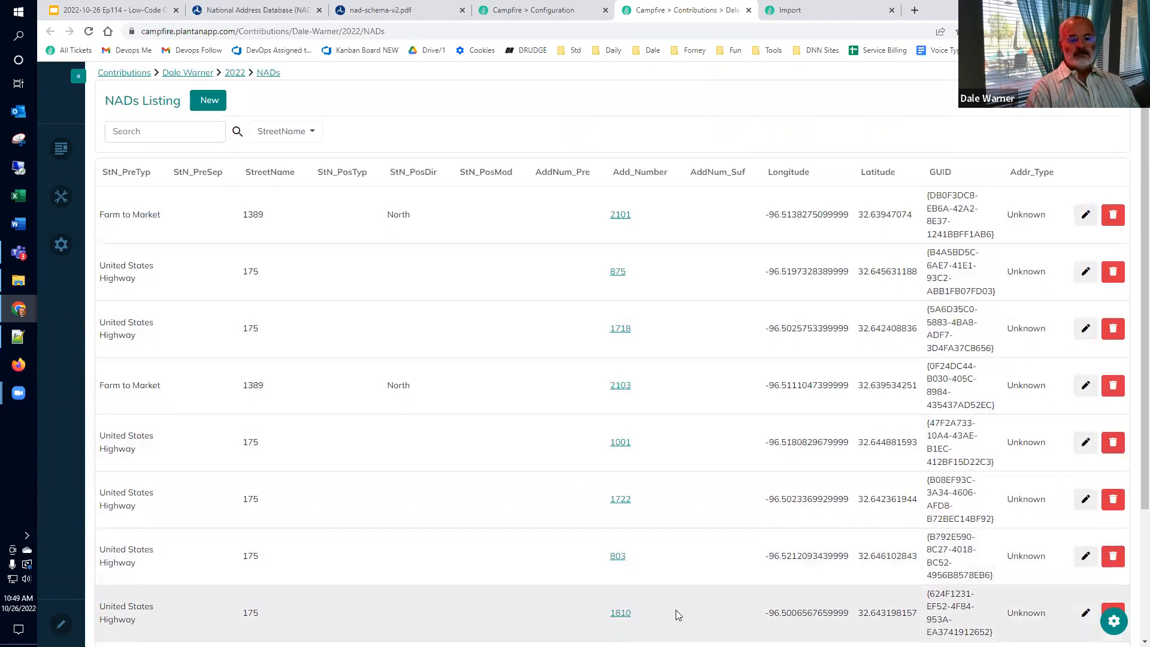
# Step: Write 'delete from app.NAD' in the SQL Console and copy the query
pyautogui.click(566, 12)
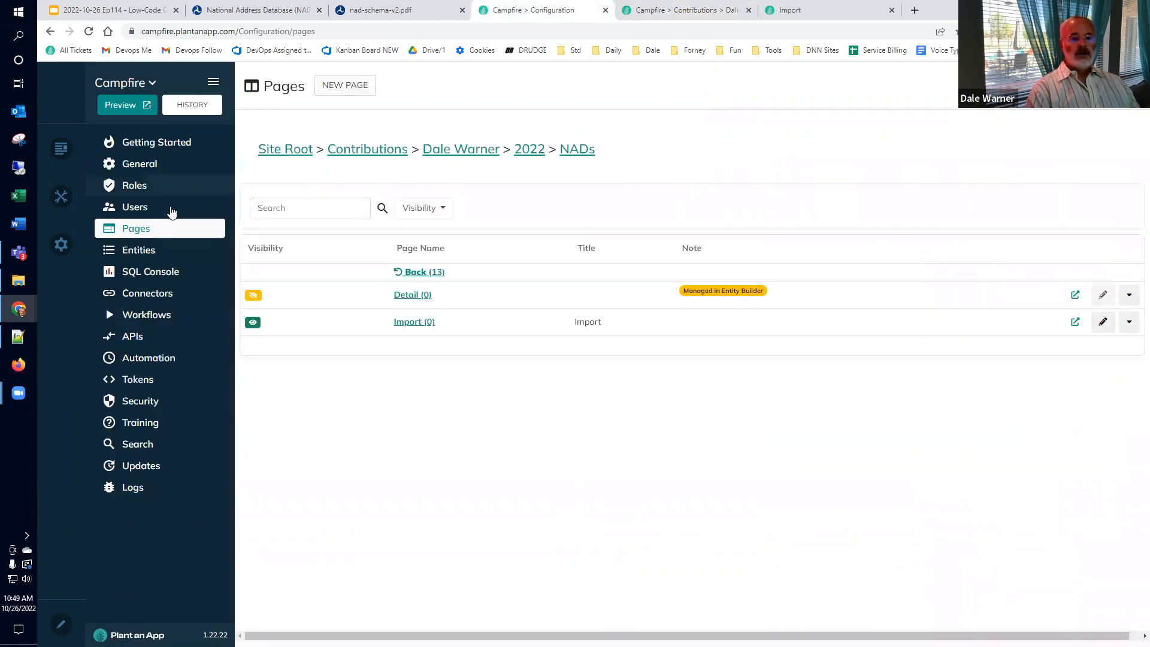
pyautogui.click(136, 271)
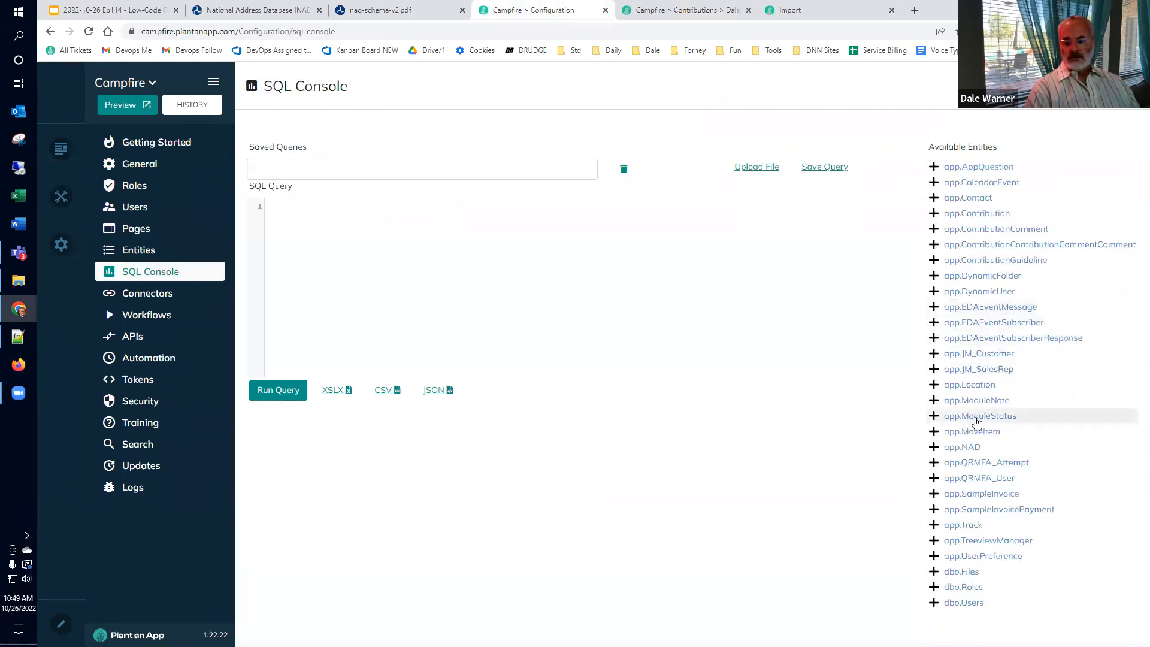
pyautogui.click(952, 447)
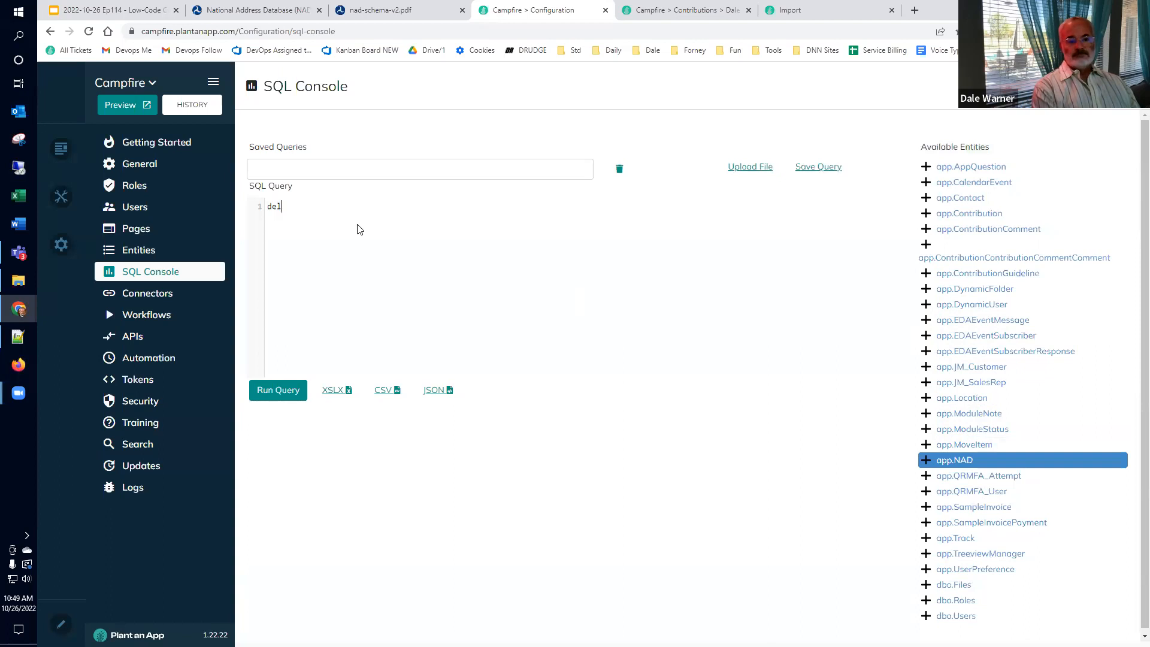
pyautogui.hotkey('ctrl', 'v')
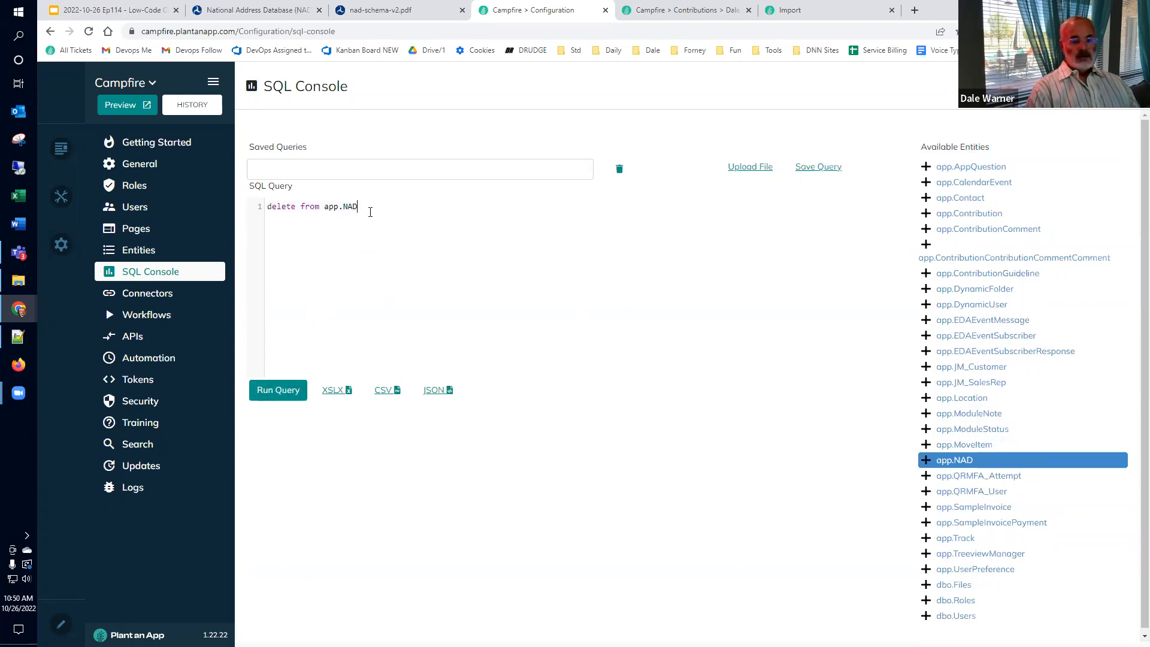
pyautogui.hotkey('ctrl', 'a')
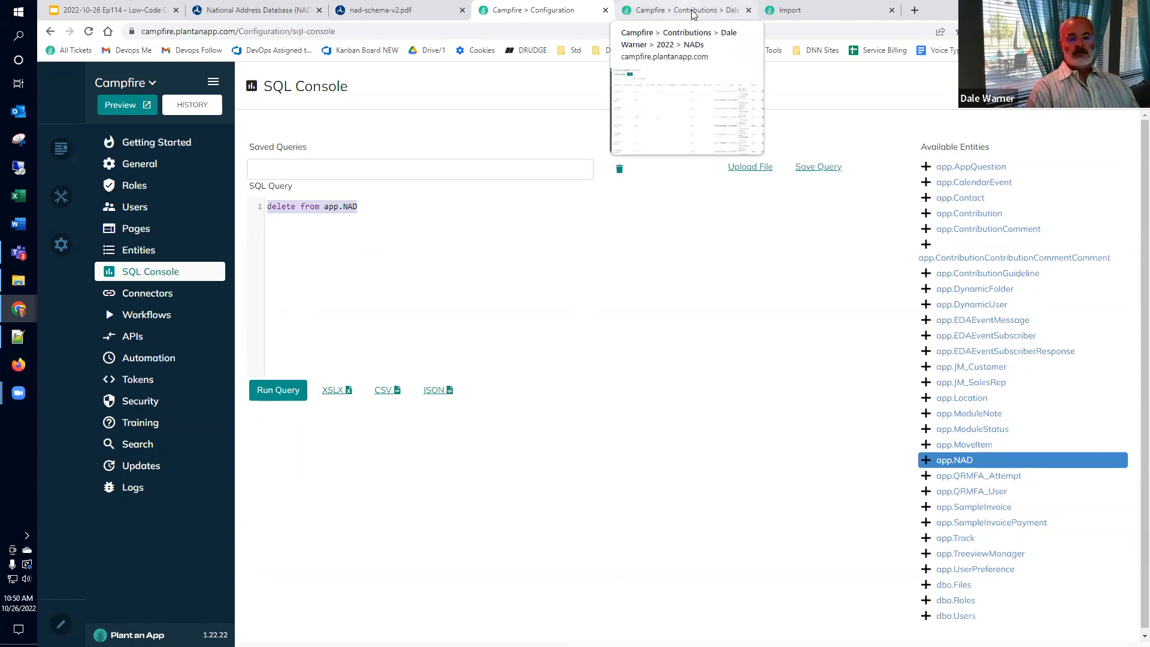
pyautogui.click(785, 11)
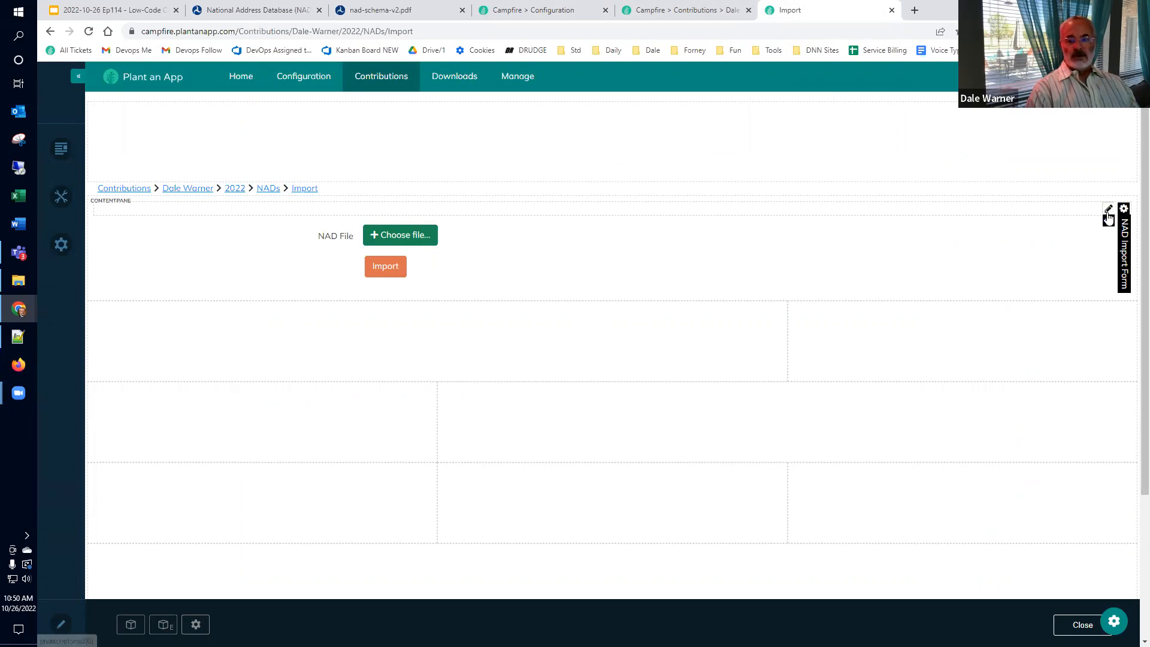
# Step: Add a Run SQL Query action named 'Delete all before processing' to the Import button
pyautogui.click(1114, 623)
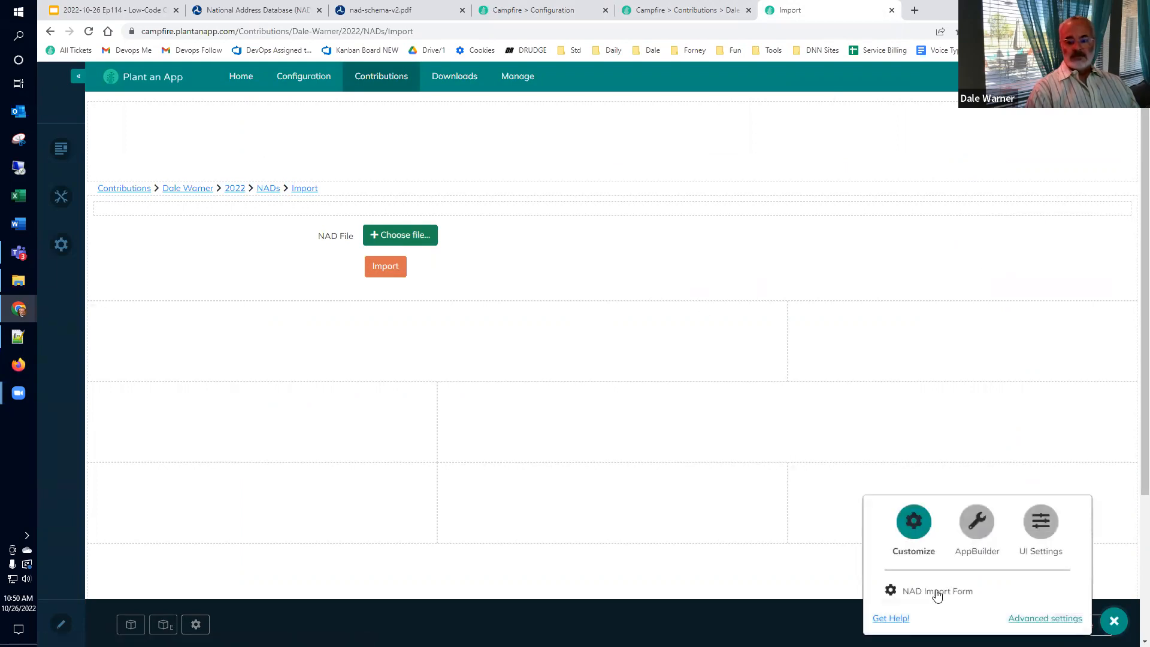
pyautogui.click(935, 592)
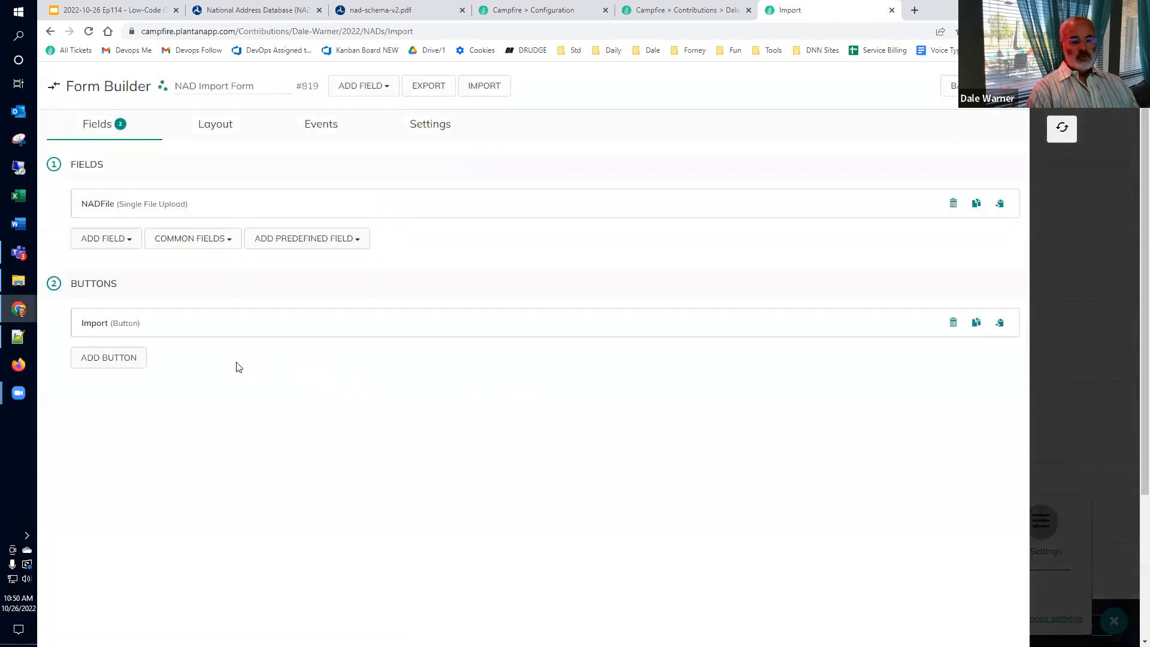
pyautogui.click(121, 329)
pyautogui.scroll(-7, 225, 350)
pyautogui.scroll(-5, 225, 350)
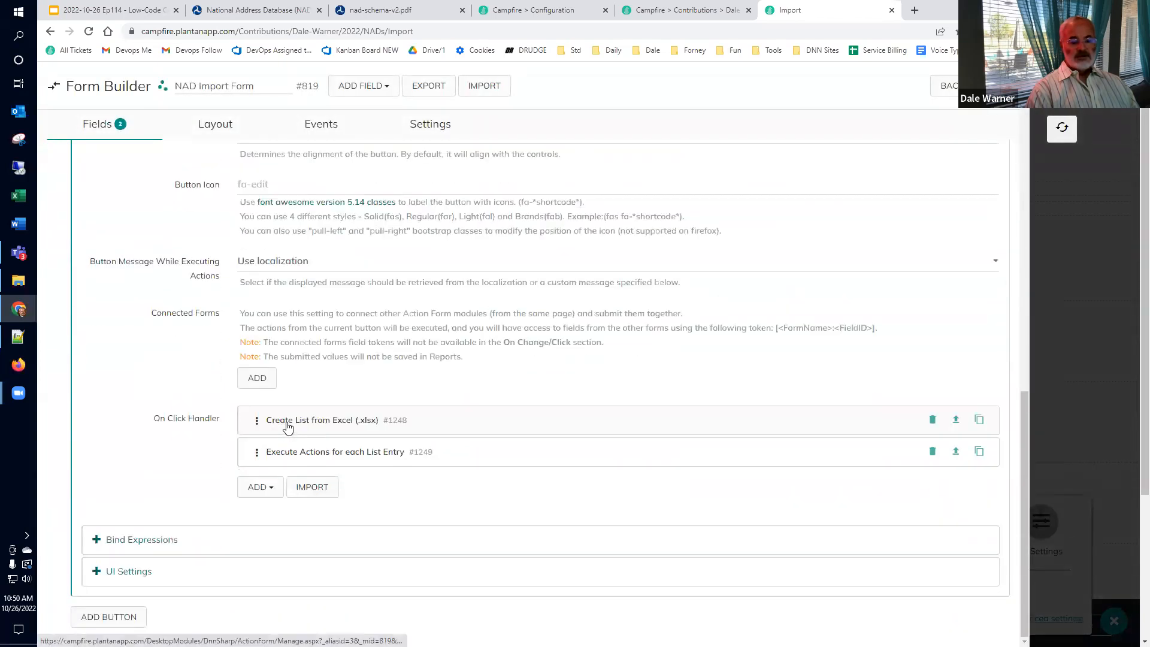
pyautogui.click(275, 491)
pyautogui.write('sql')
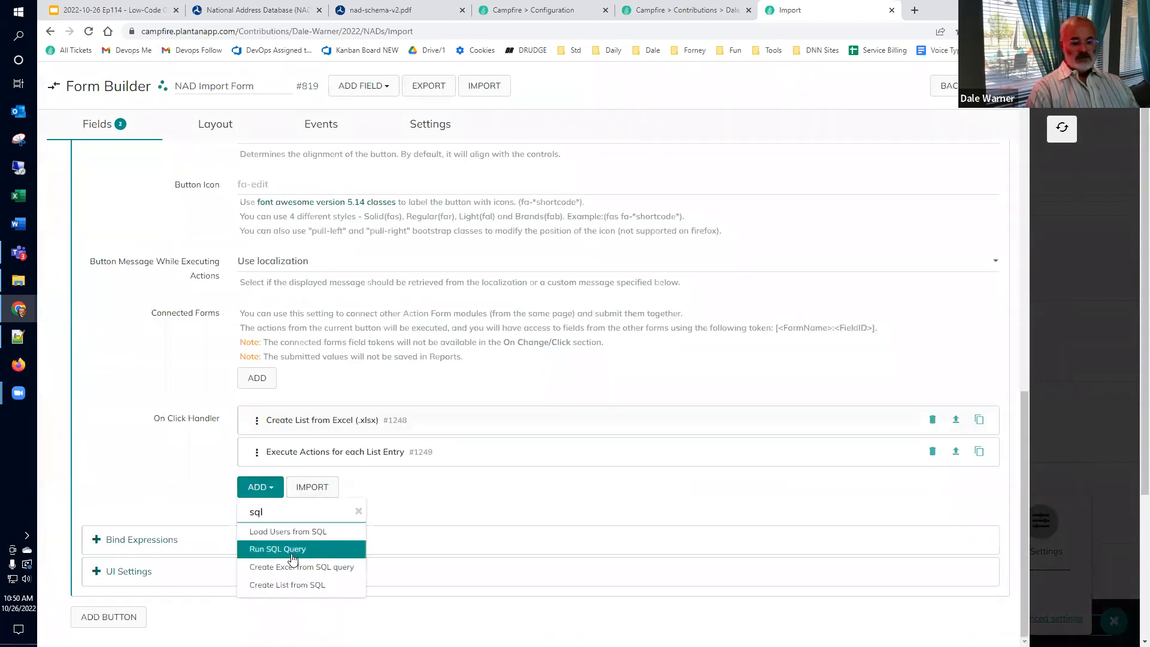
pyautogui.click(292, 550)
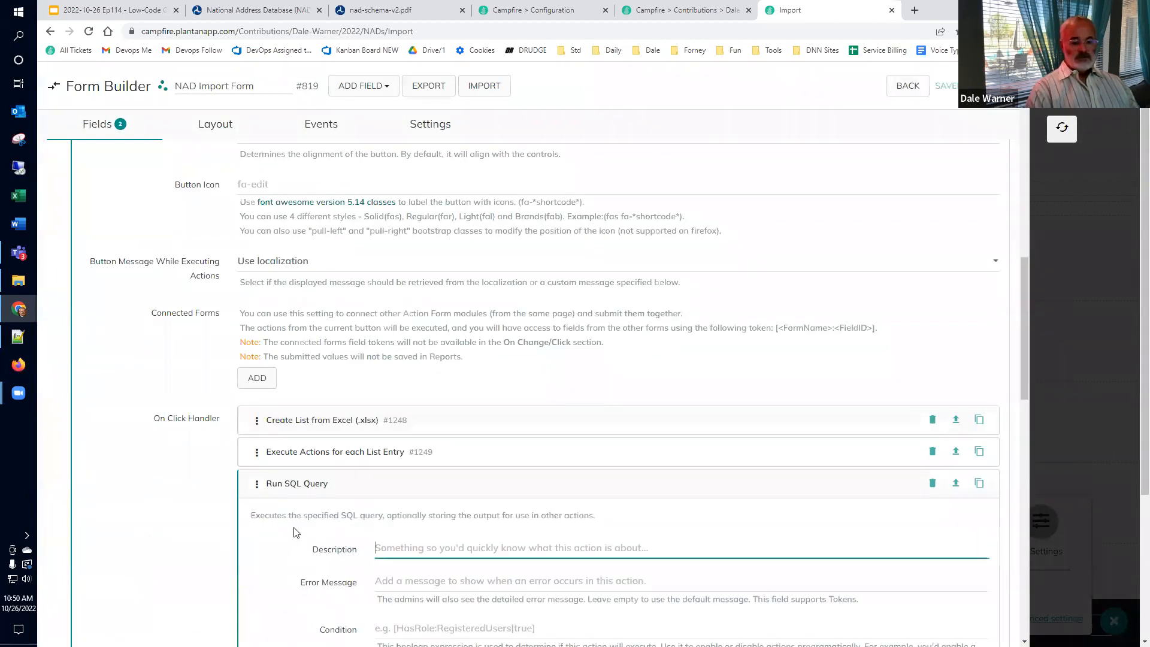
pyautogui.write('Del')
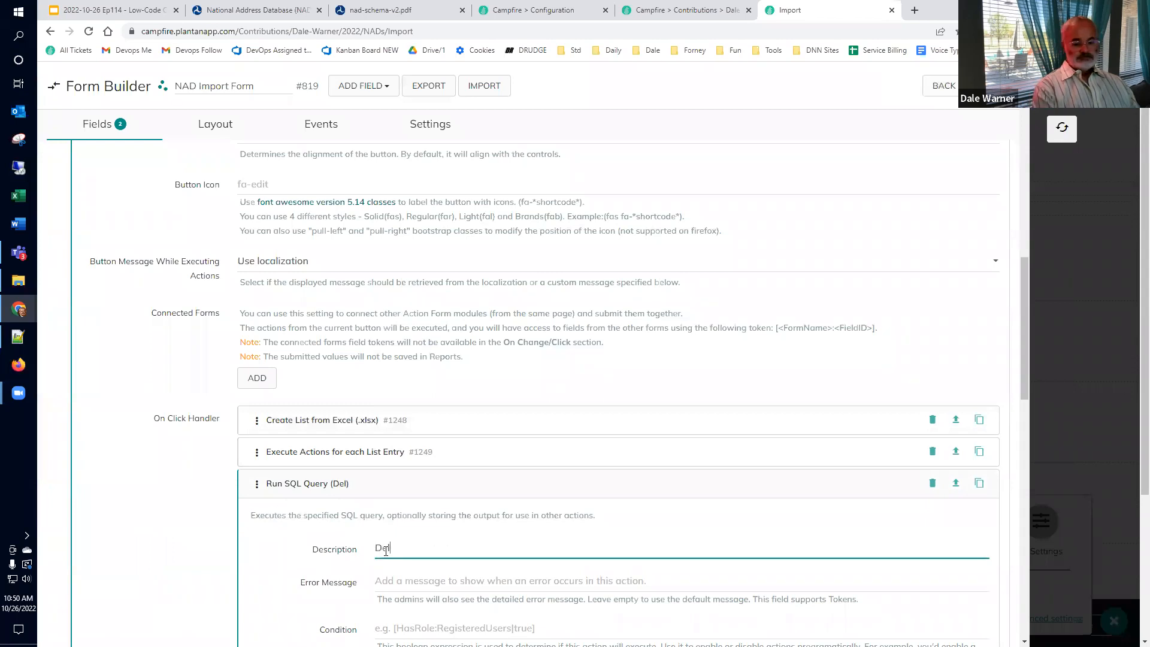
pyautogui.write('ete all befor')
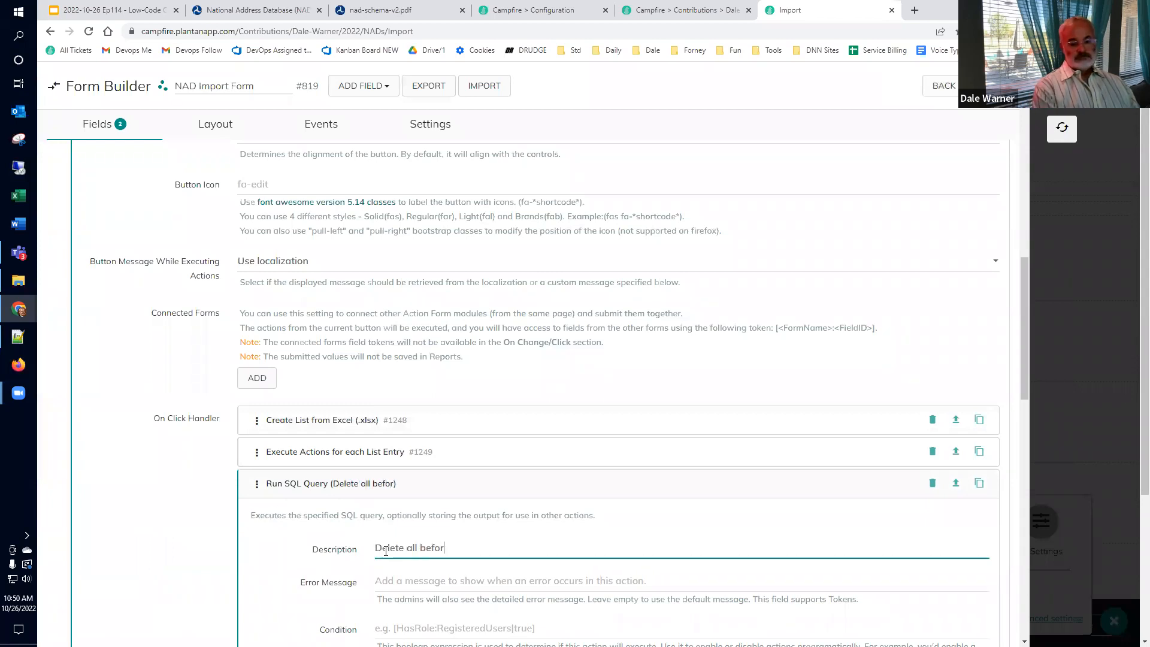
pyautogui.write('e processing')
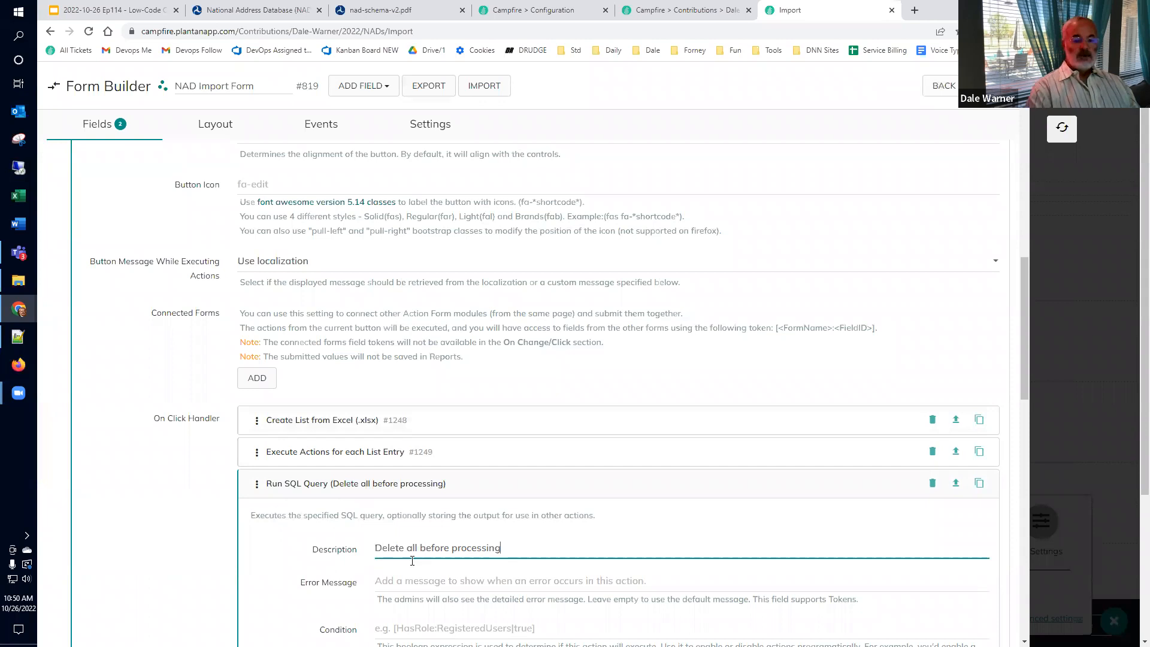
# Step: Set its query to delete from app.NAD, move it above Create List from Excel, and save
pyautogui.scroll(-3, 419, 527)
pyautogui.scroll(-3, 419, 527)
pyautogui.click(465, 512)
pyautogui.scroll(4, 455, 515)
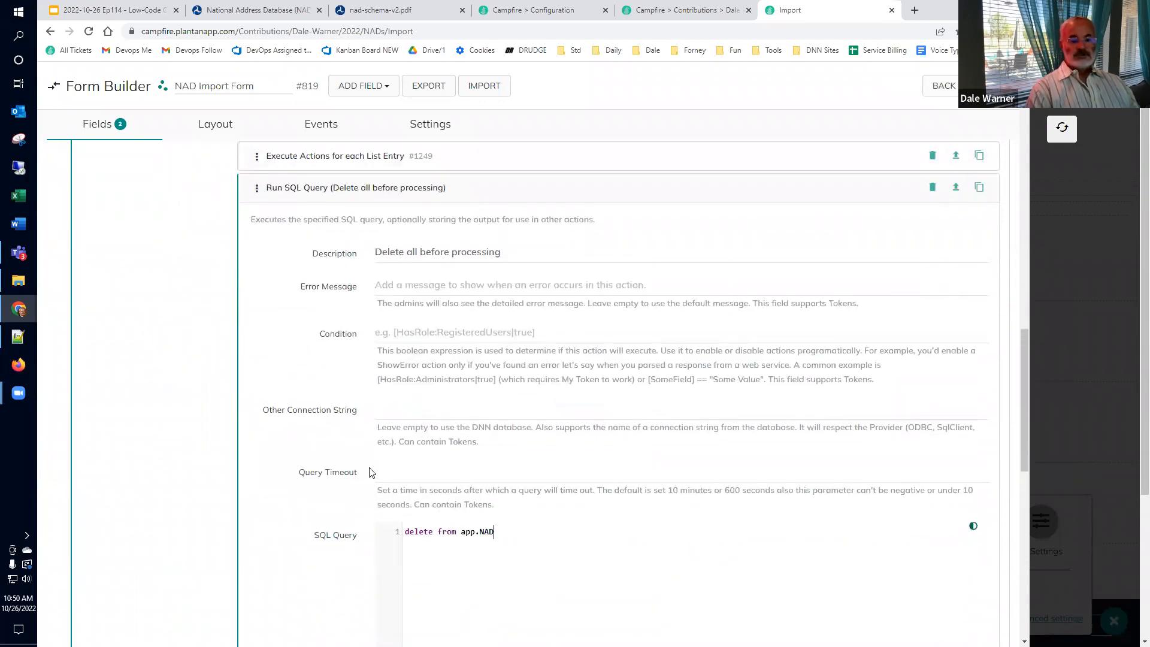
pyautogui.click(293, 371)
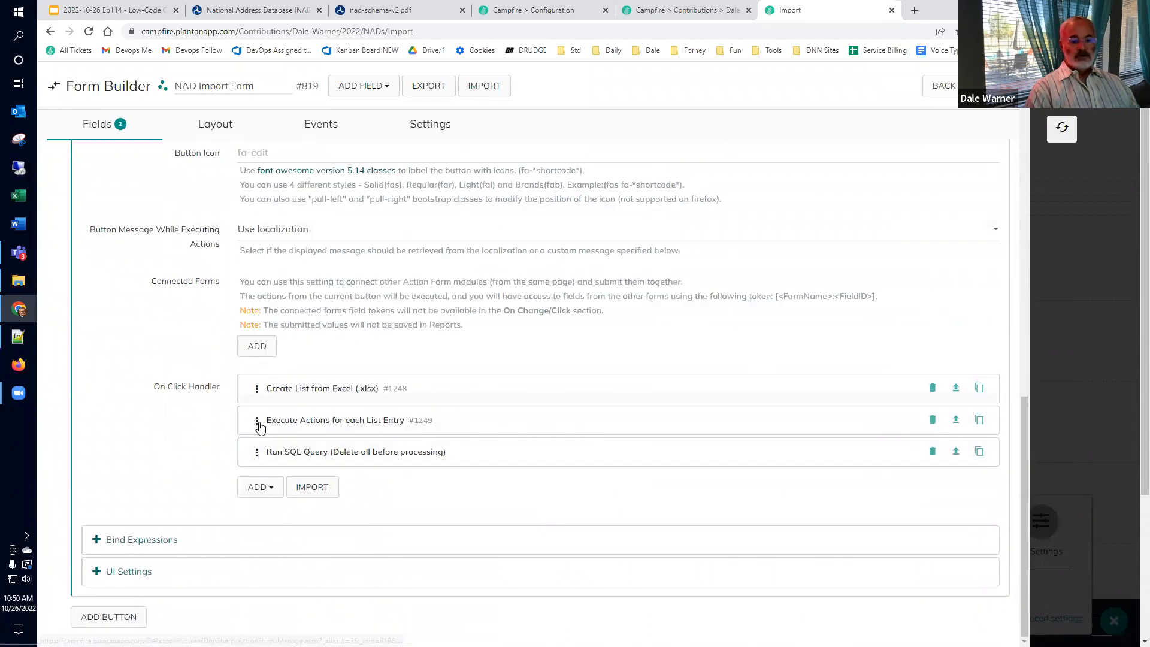
pyautogui.moveTo(256, 453); pyautogui.dragTo(254, 388)
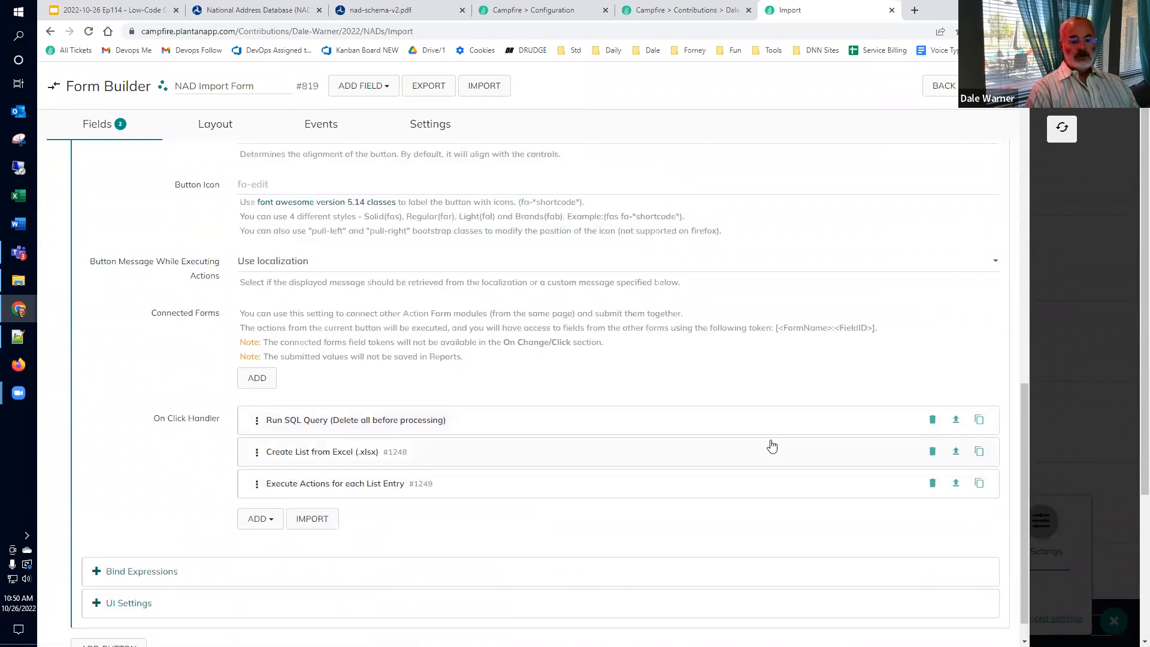
pyautogui.click(990, 85)
# Step: Import NAD_r11_TX_Filtered_short.xlsx again with the delete-first handler in place
pyautogui.click(1062, 128)
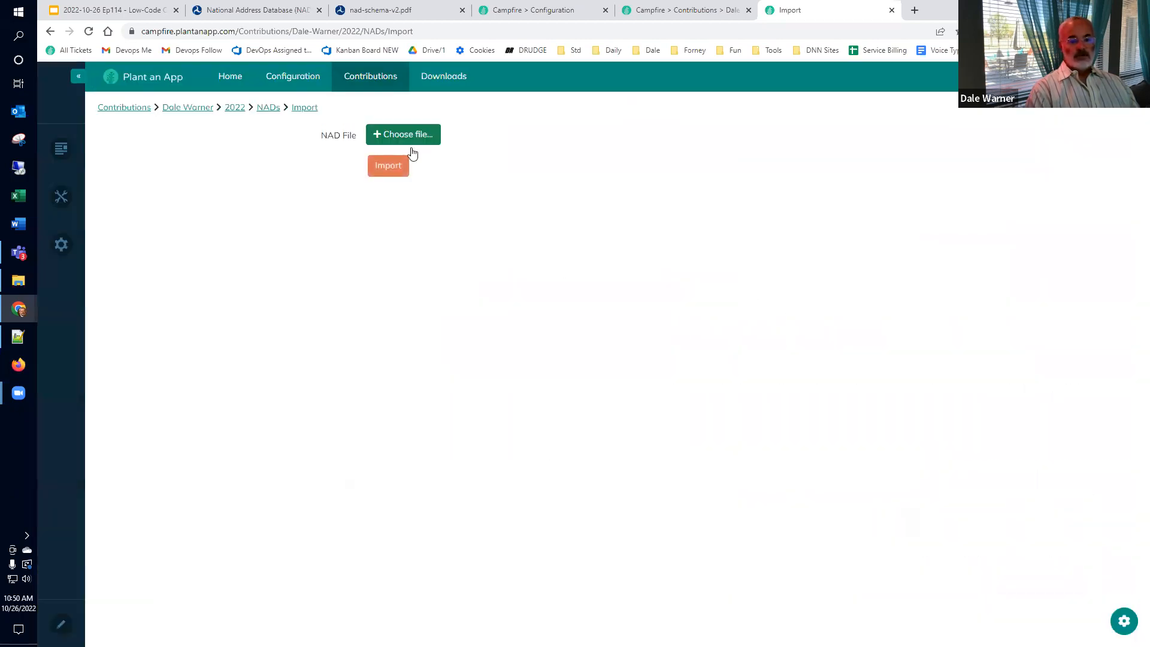
pyautogui.click(411, 149)
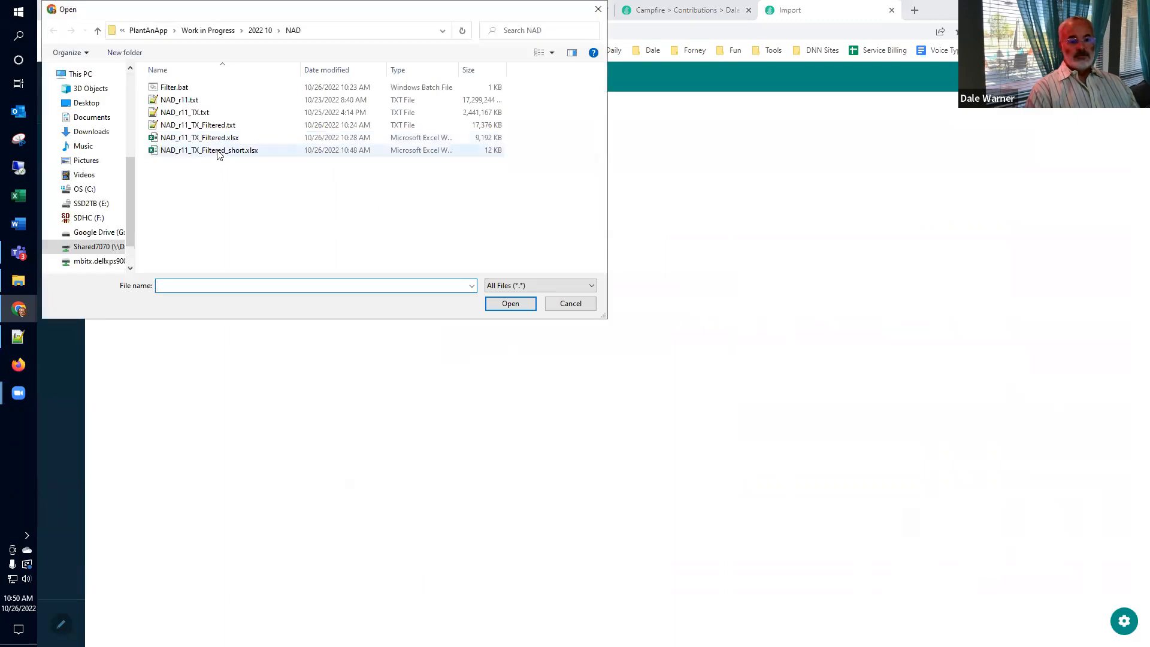
pyautogui.click(219, 151)
pyautogui.click(508, 303)
pyautogui.click(402, 200)
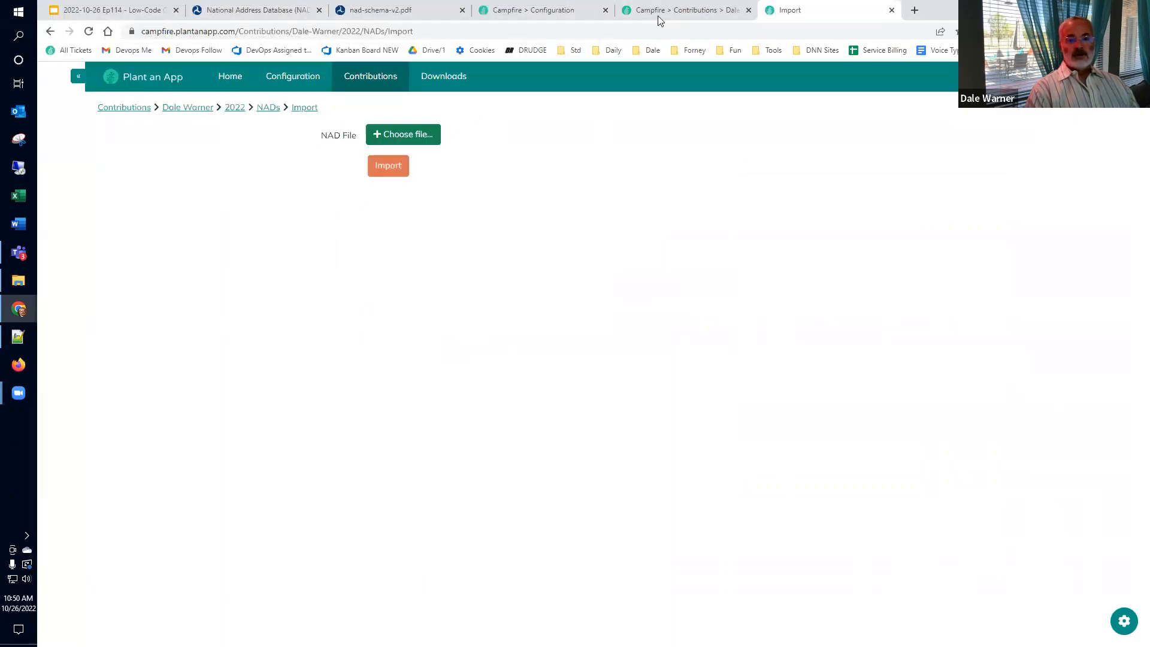
# Step: Reload the NADs Listing and scroll through the re-imported rows with Ids 11–20
pyautogui.click(662, 15)
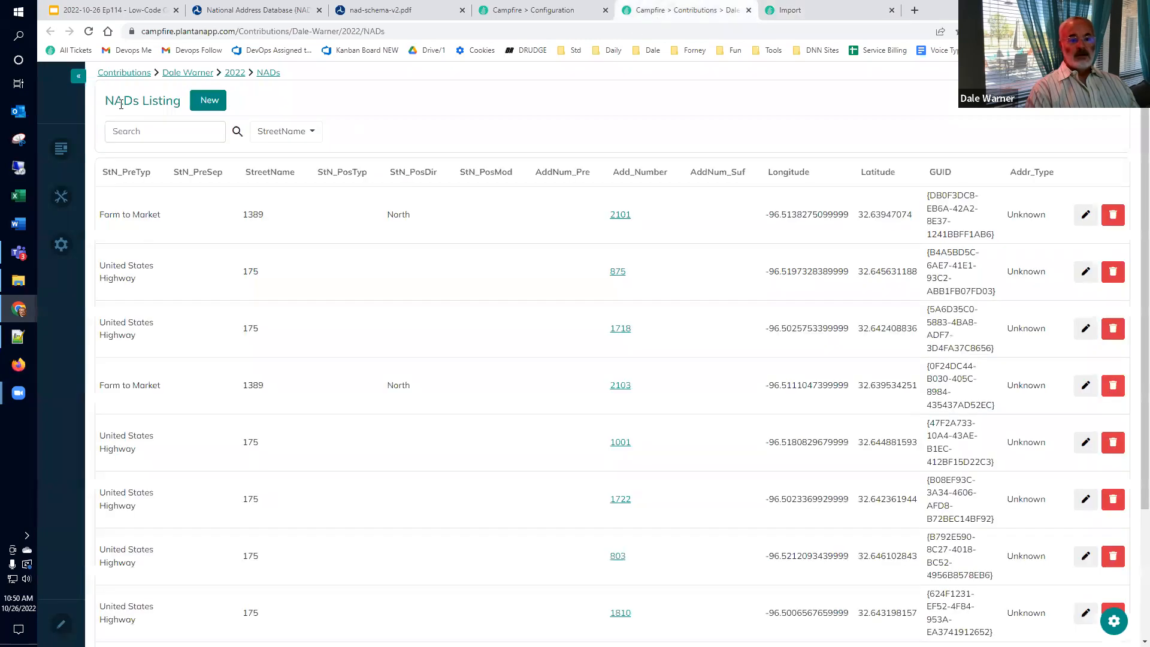
pyautogui.click(89, 31)
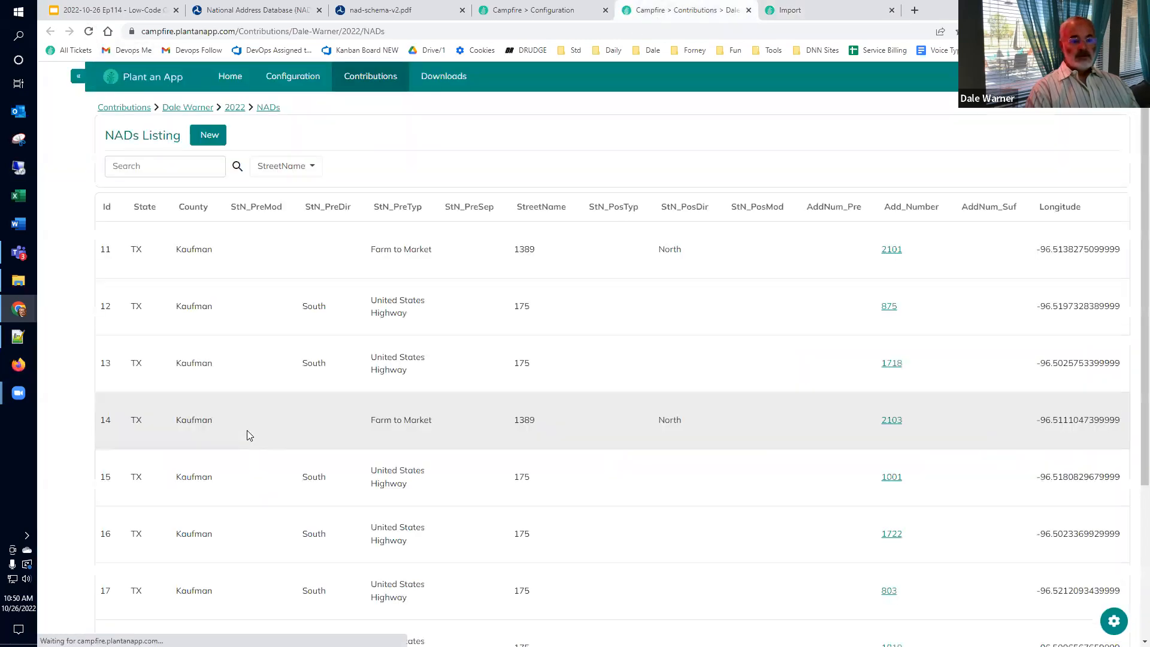
pyautogui.scroll(-5, 264, 447)
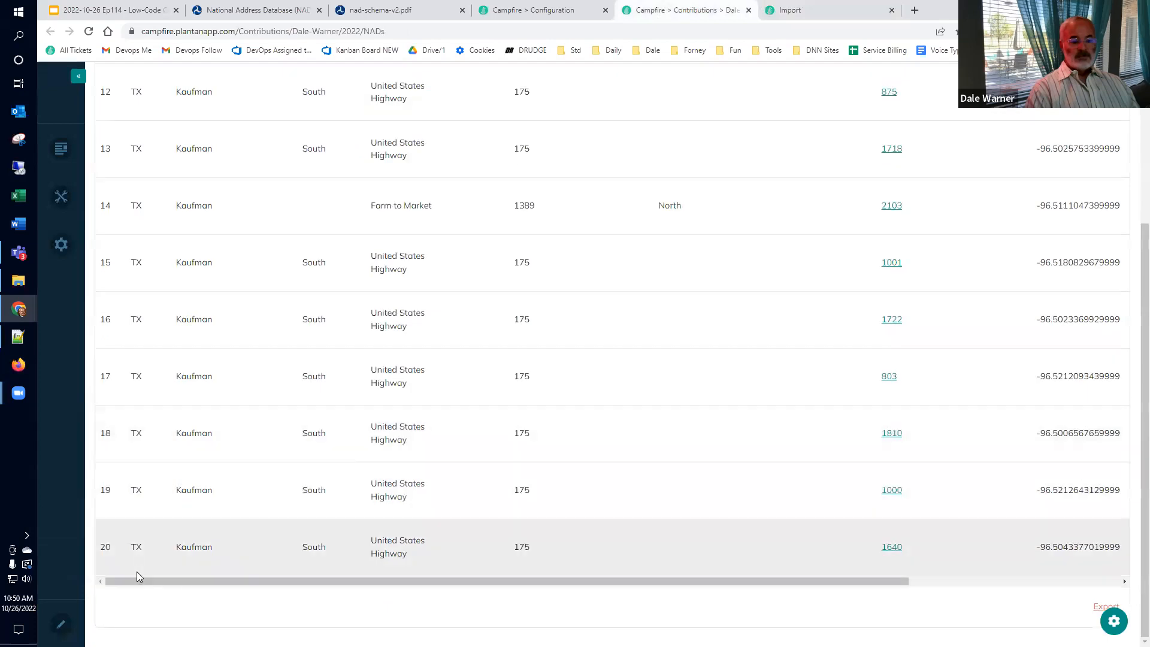
pyautogui.scroll(4, 147, 259)
pyautogui.scroll(-2, 151, 395)
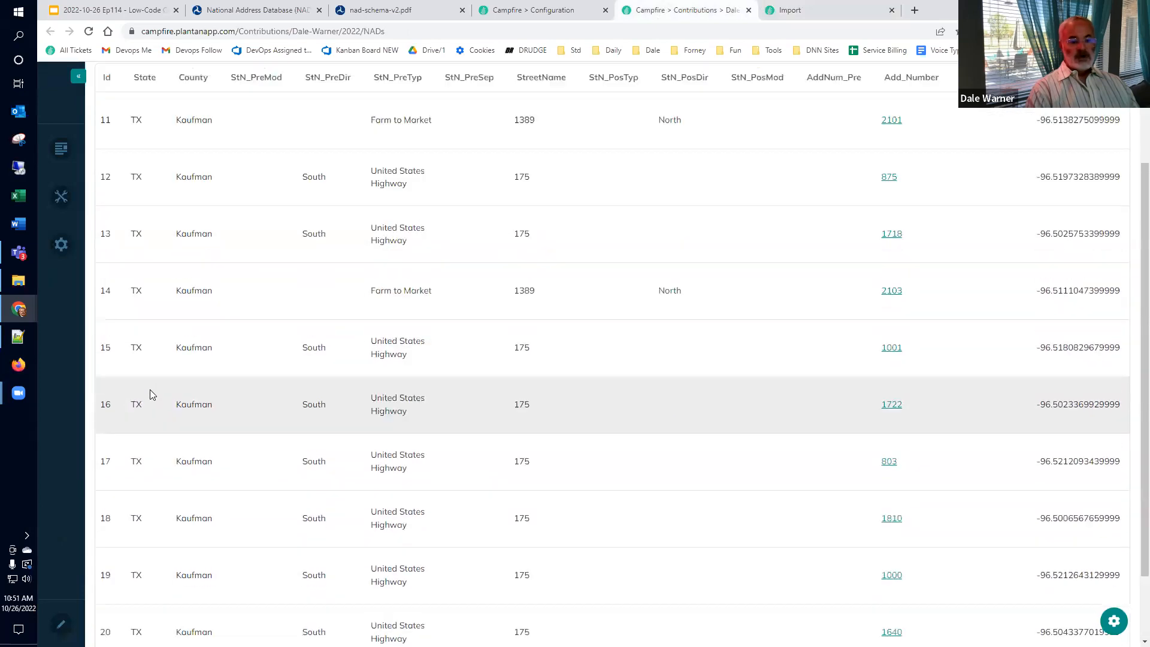
pyautogui.scroll(-2, 150, 395)
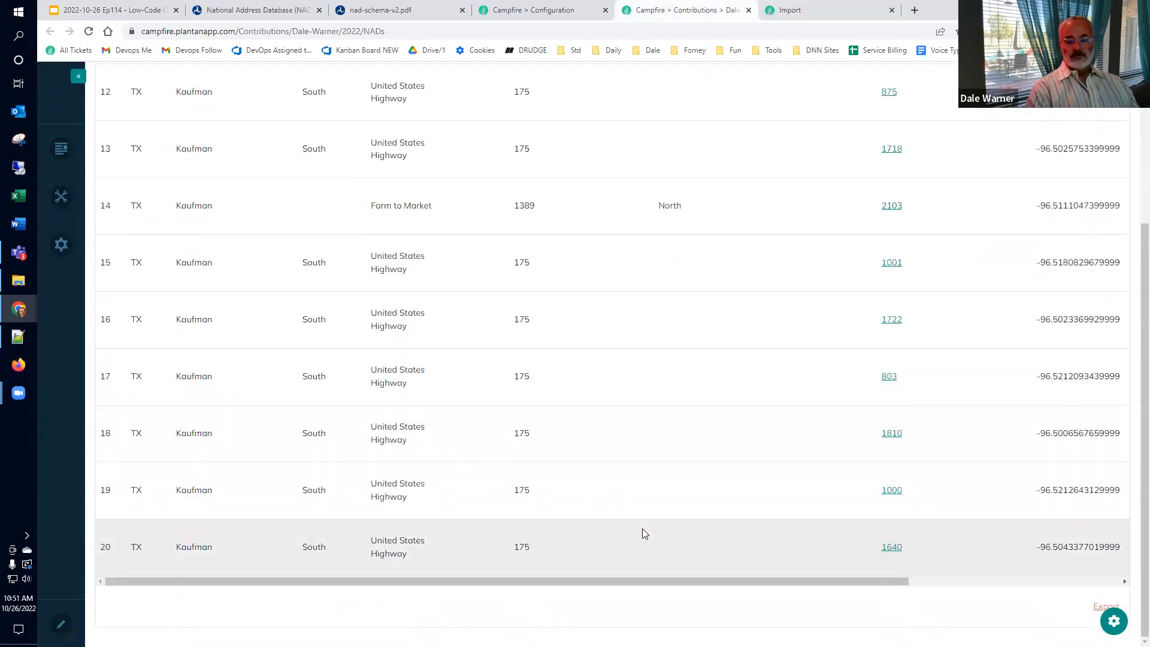
pyautogui.scroll(5, 646, 528)
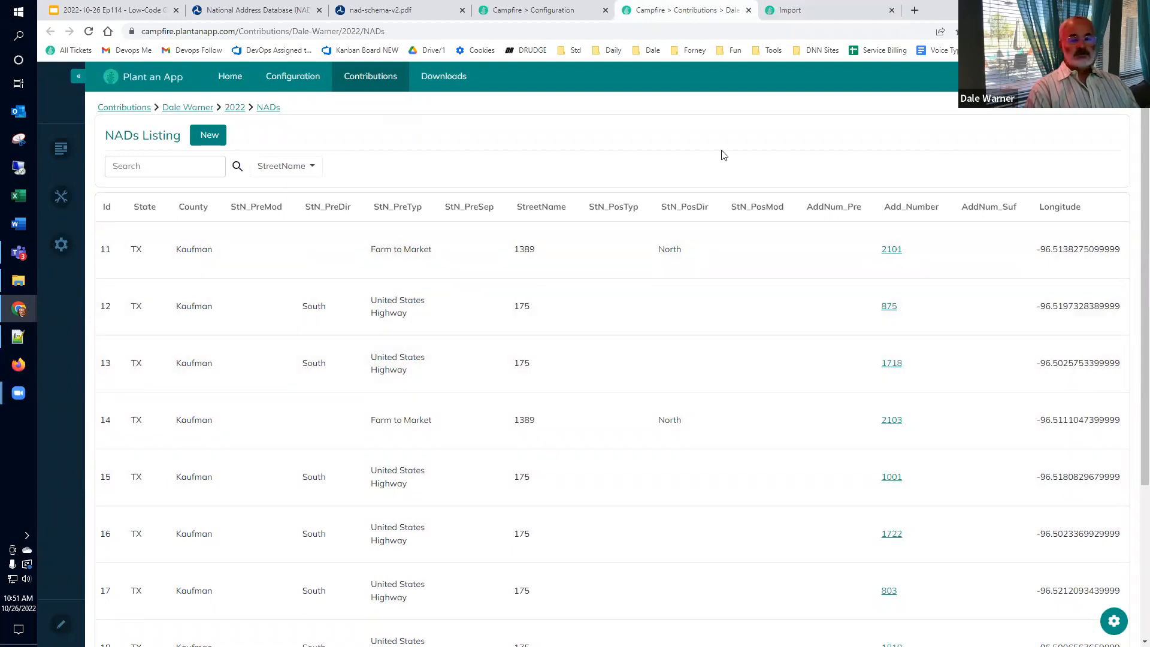
# Step: Attach the full NAD_r11_TX_Filtered.xlsx on the Import page and start importing it
pyautogui.click(779, 10)
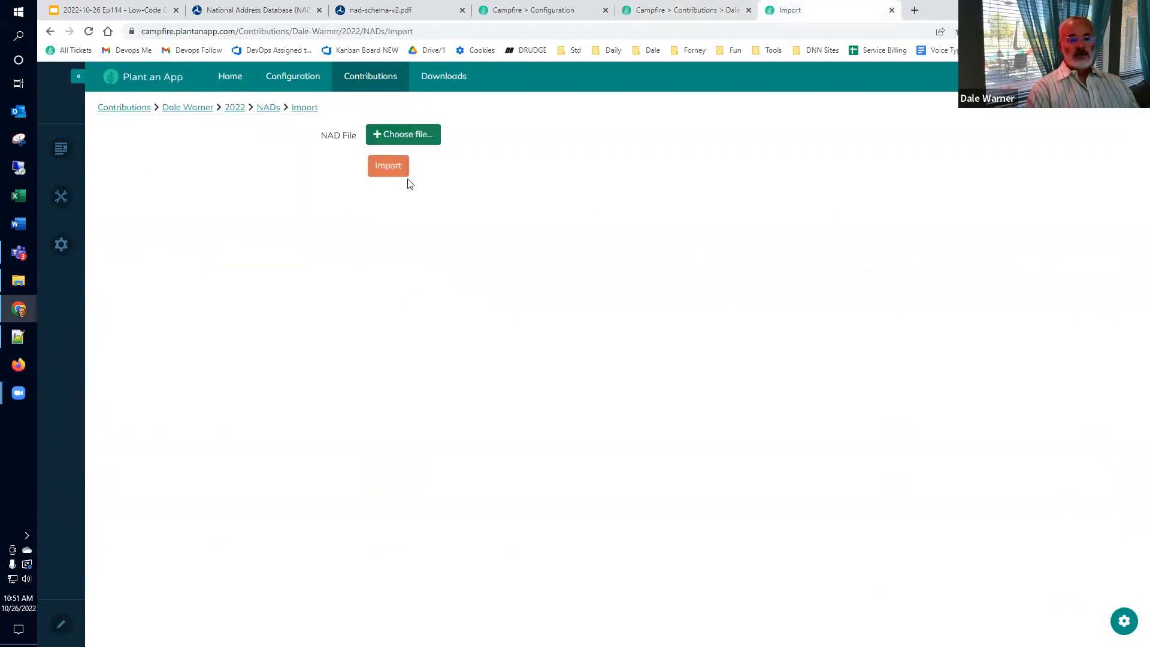
pyautogui.click(396, 133)
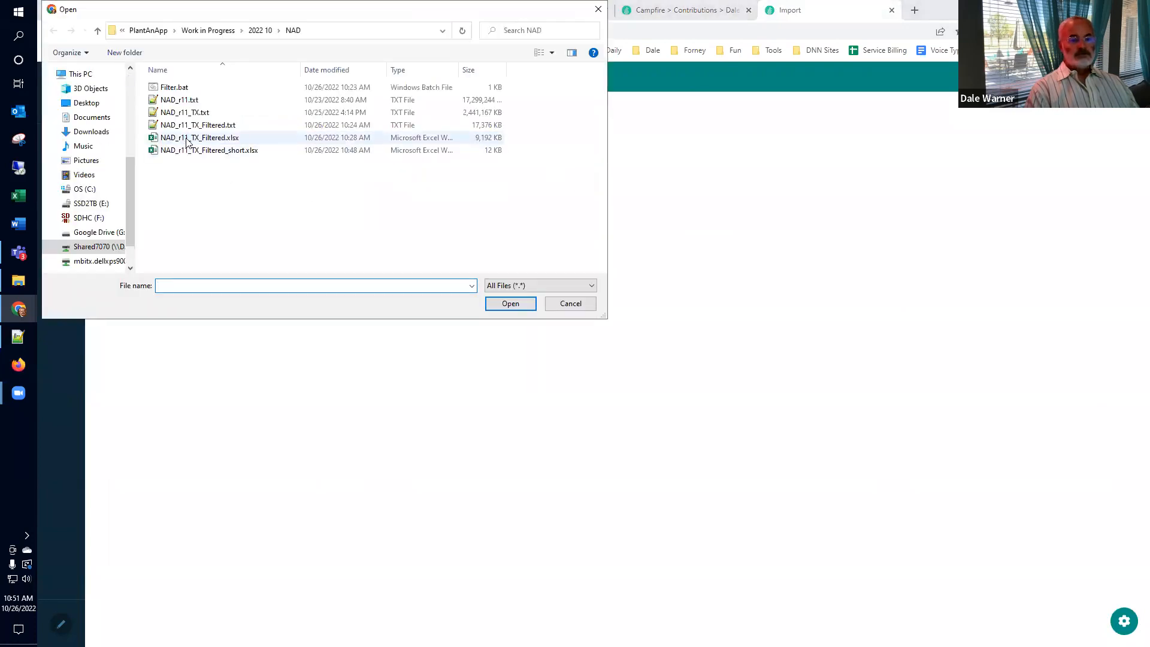
pyautogui.click(187, 142)
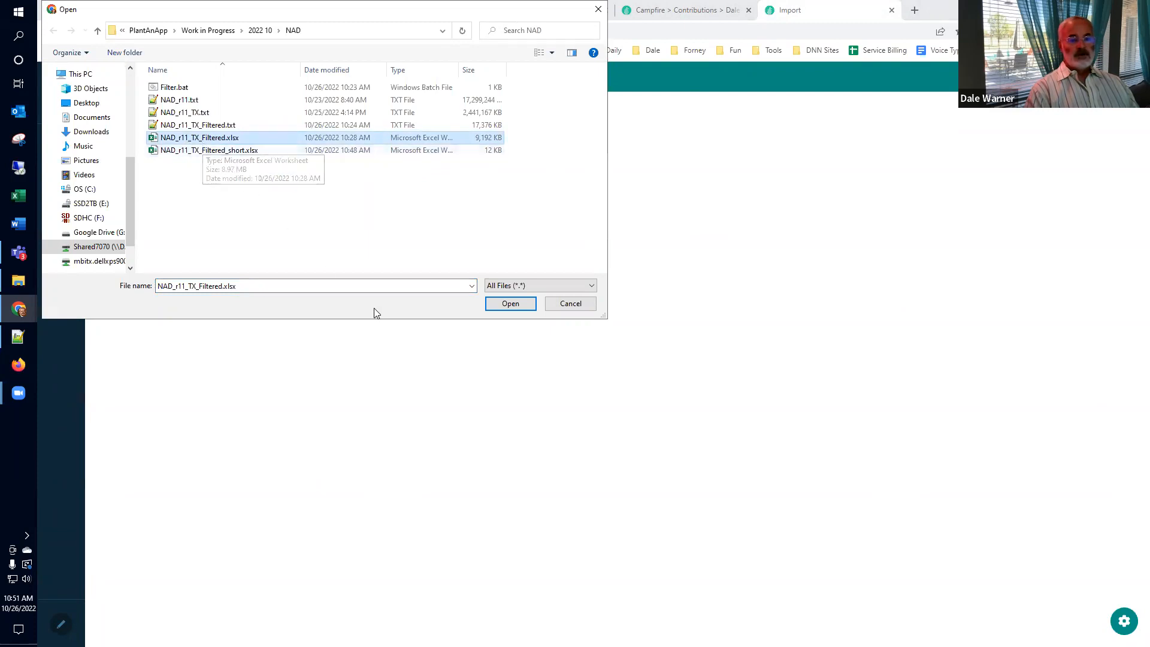
pyautogui.click(508, 307)
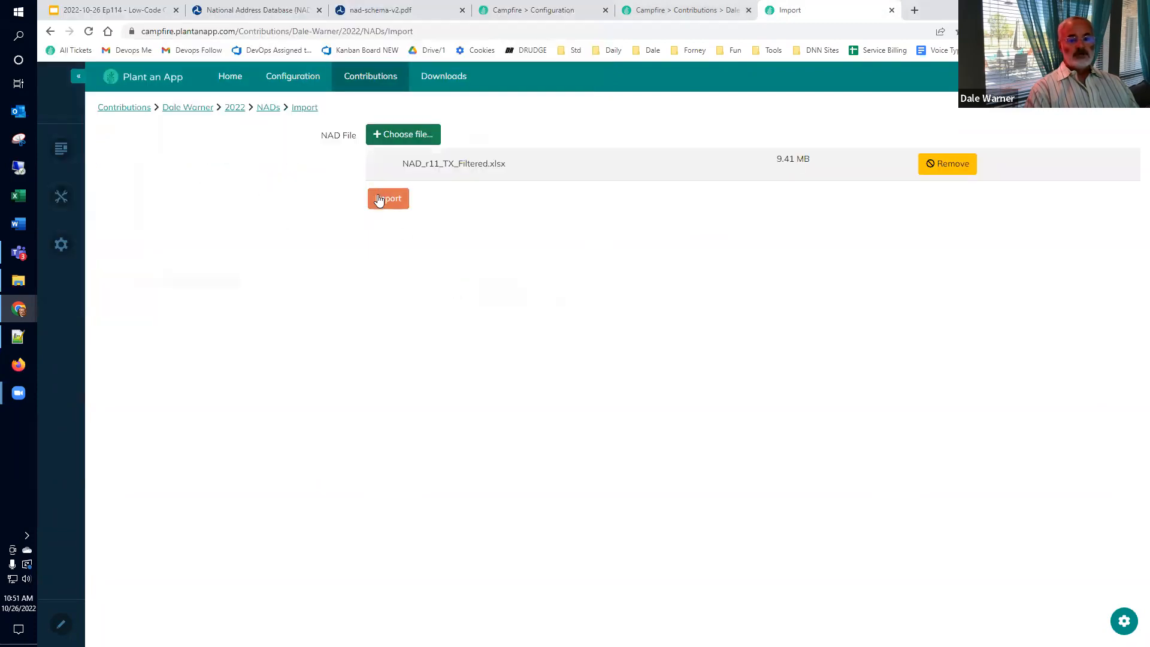
pyautogui.click(383, 198)
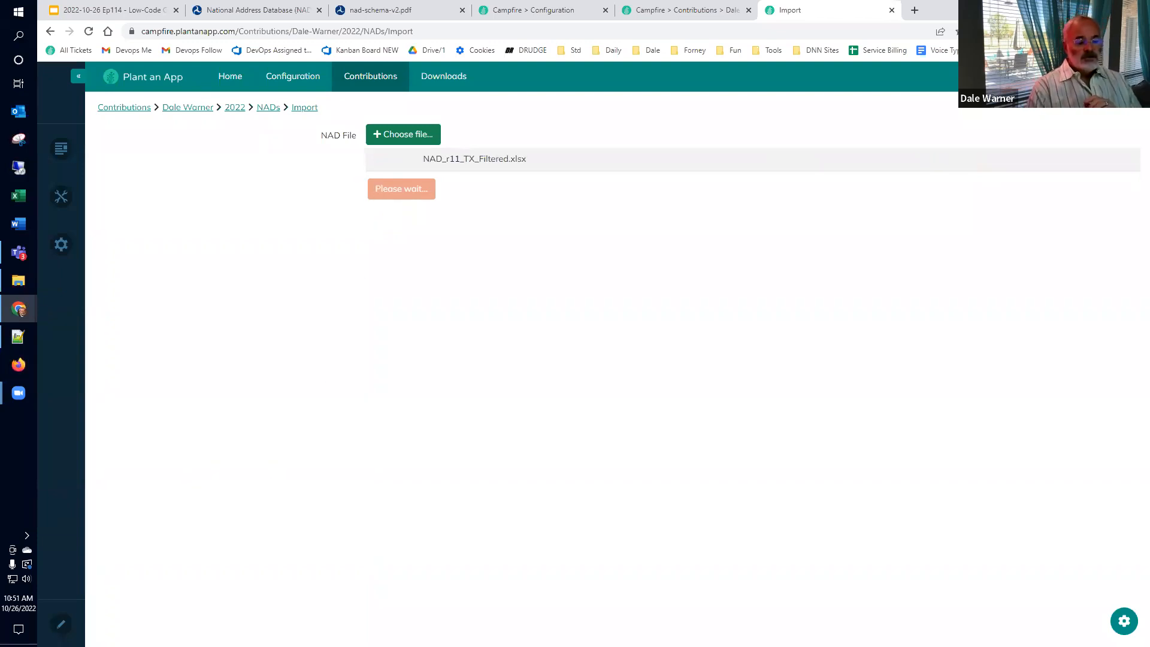
pyautogui.click(14, 604)
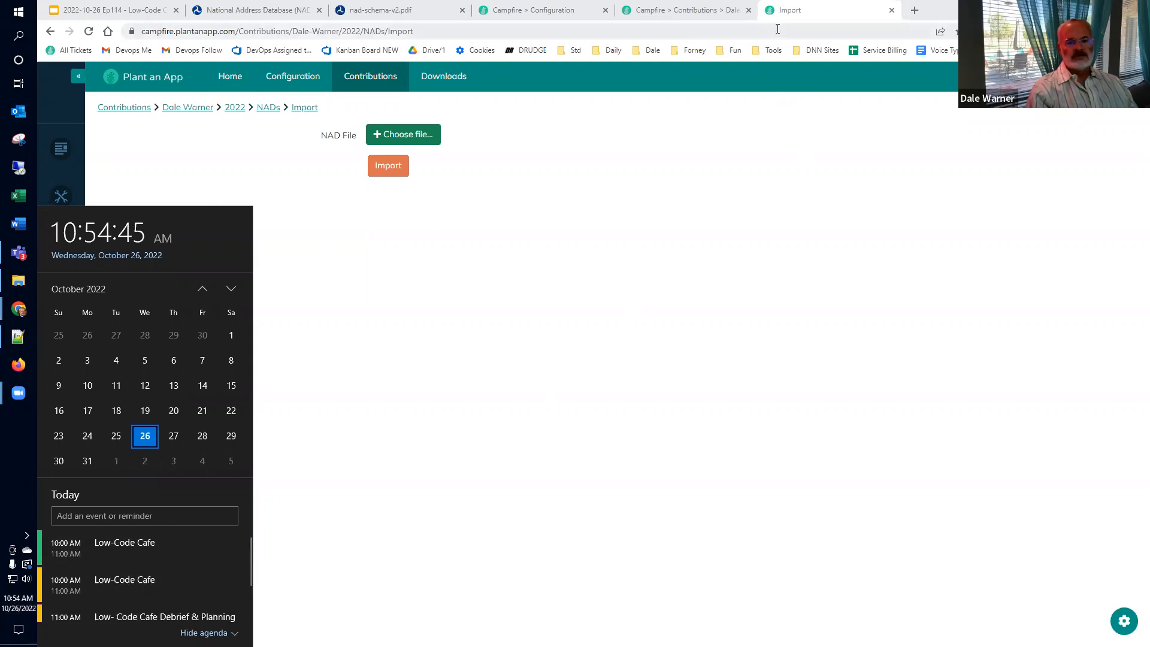
# Step: Once the import finishes, dismiss the calendar flyout and return to the NADs listing
pyautogui.click(728, 171)
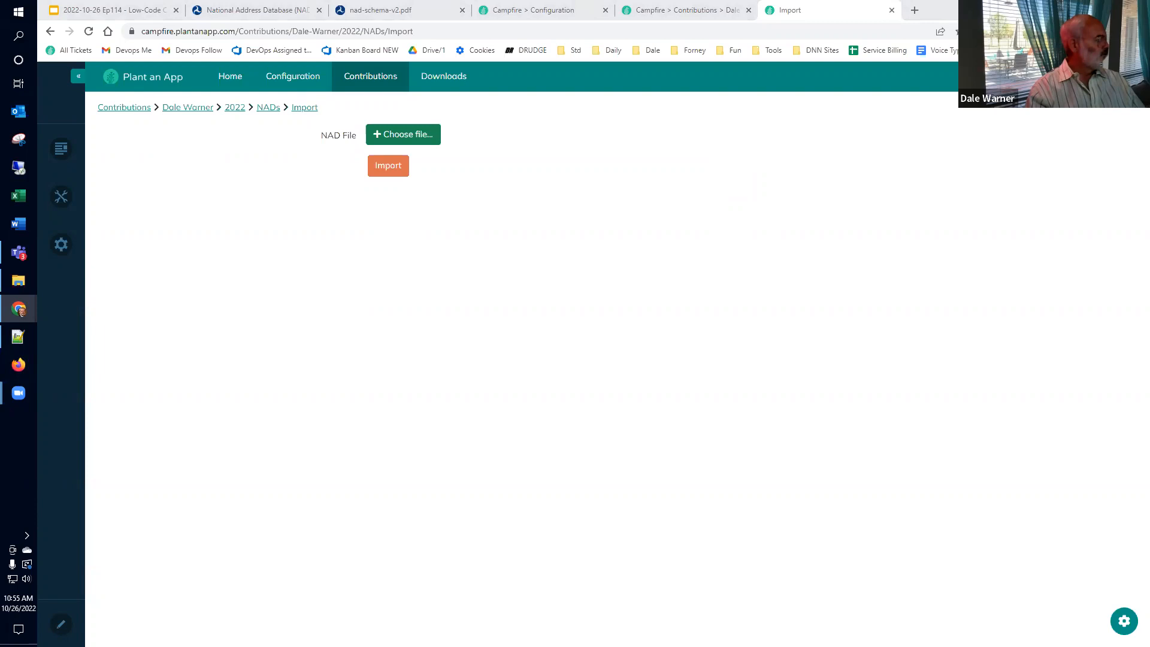
pyautogui.click(670, 12)
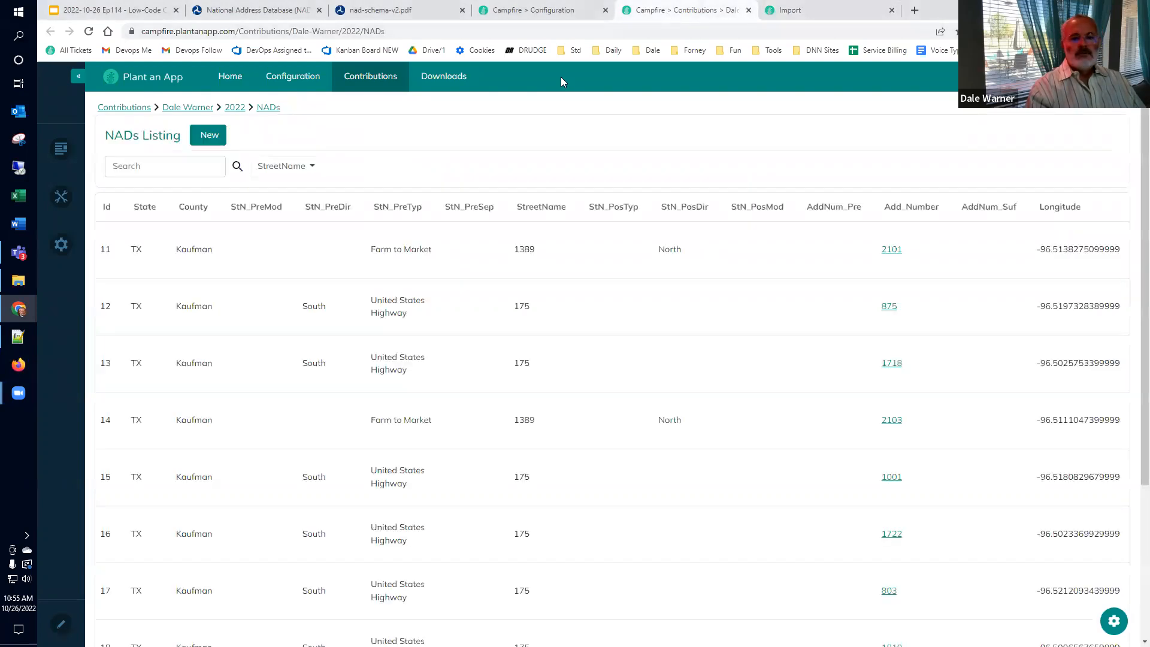
# Step: Reload the listing and sort it by Id descending, putting 72437 at the top
pyautogui.click(89, 32)
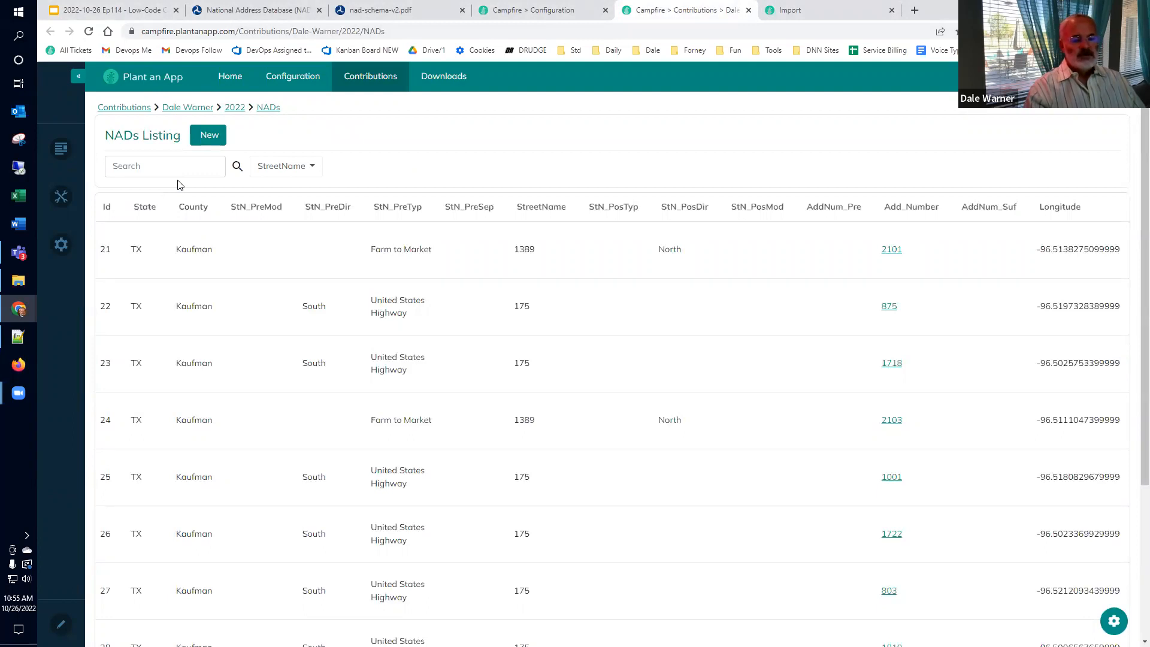
pyautogui.click(108, 210)
pyautogui.click(108, 210)
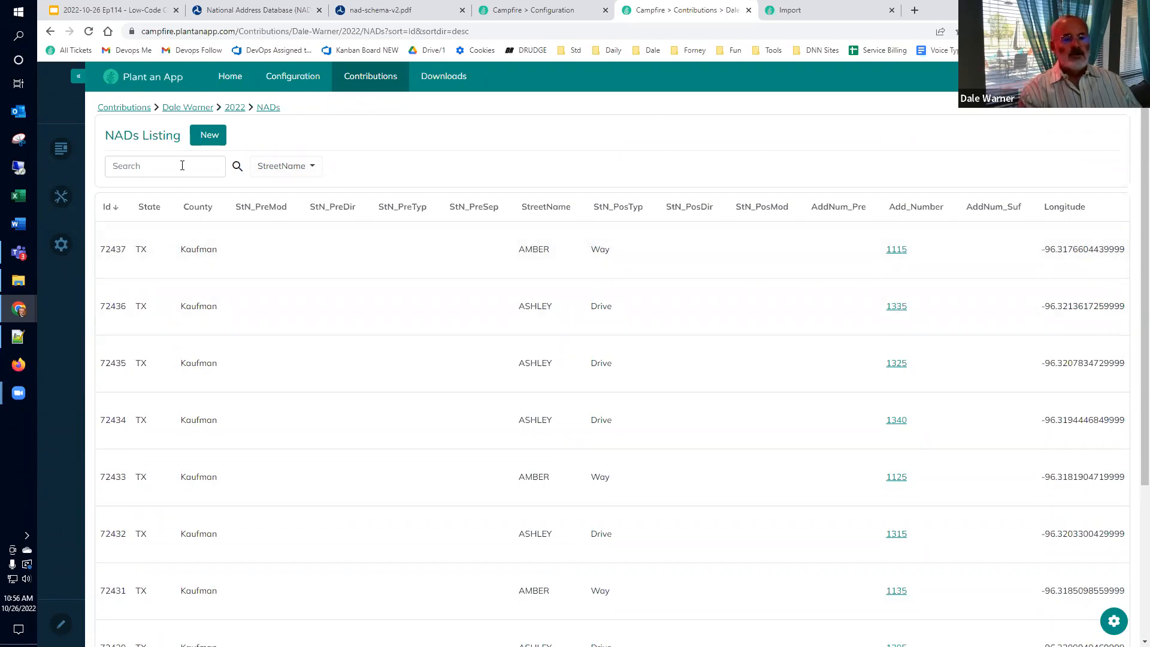
pyautogui.click(313, 171)
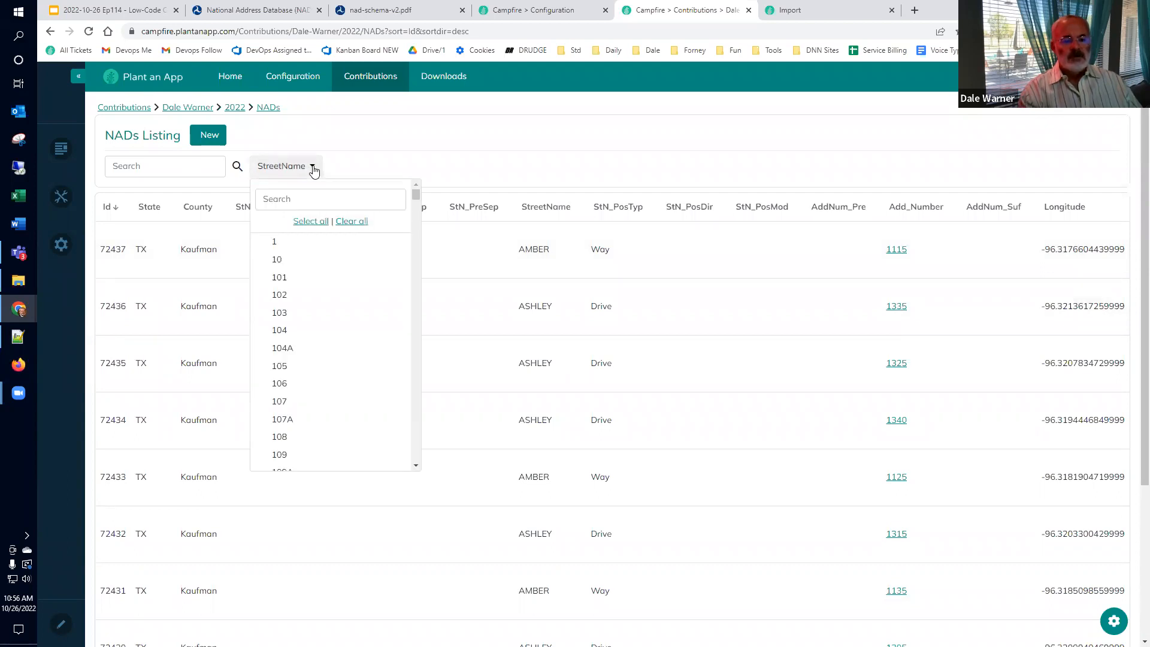
# Step: Filter the NADs listing by StreetName to ST ORLIN, searching for "st or"
pyautogui.click(313, 201)
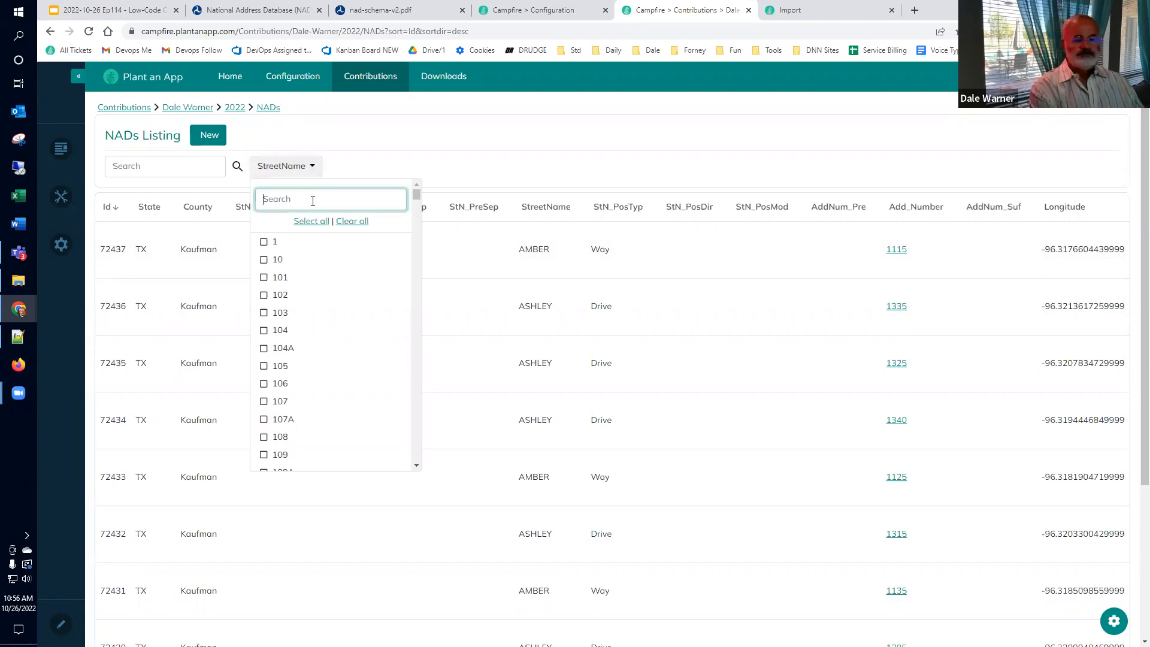
pyautogui.write('s')
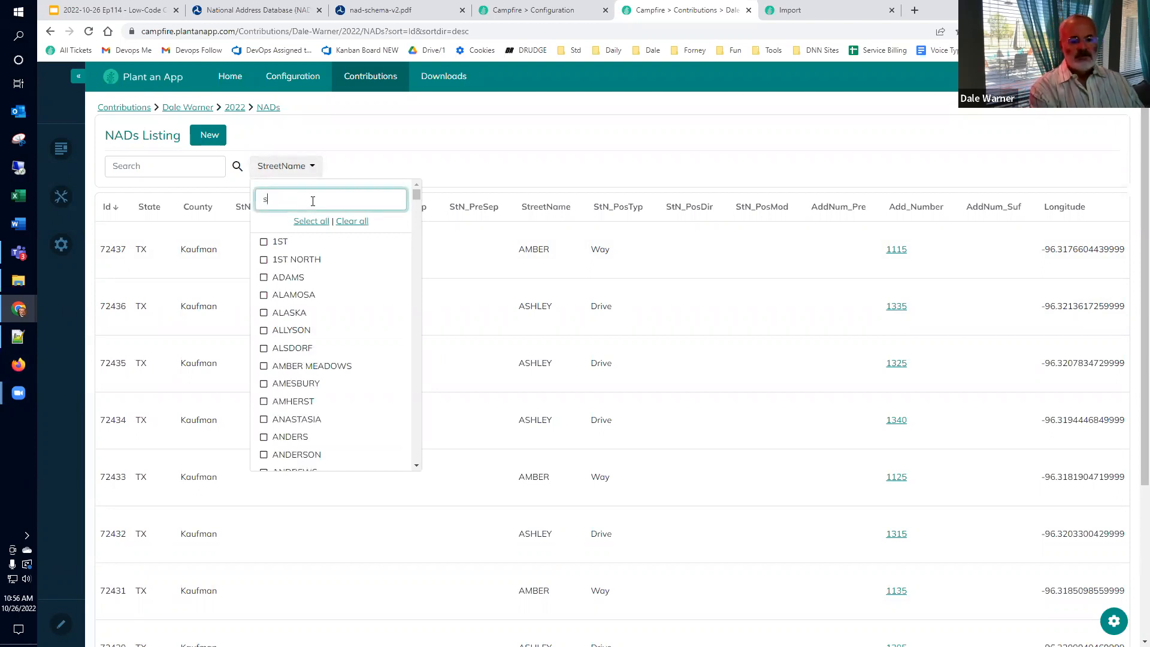
pyautogui.write('t or')
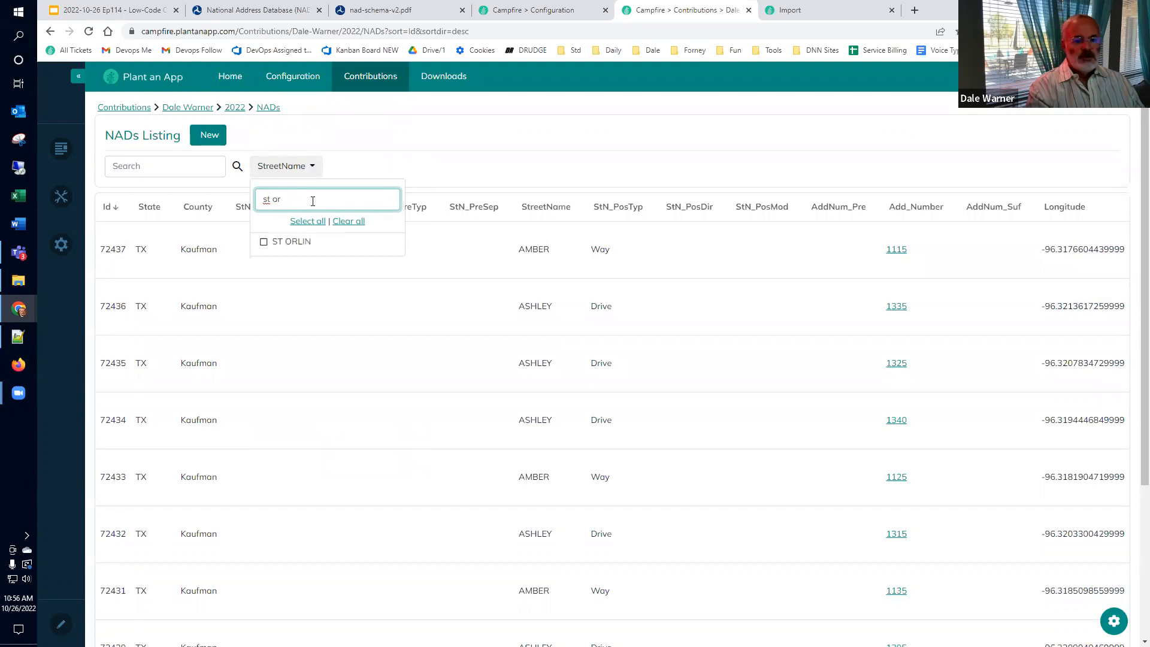
pyautogui.click(263, 242)
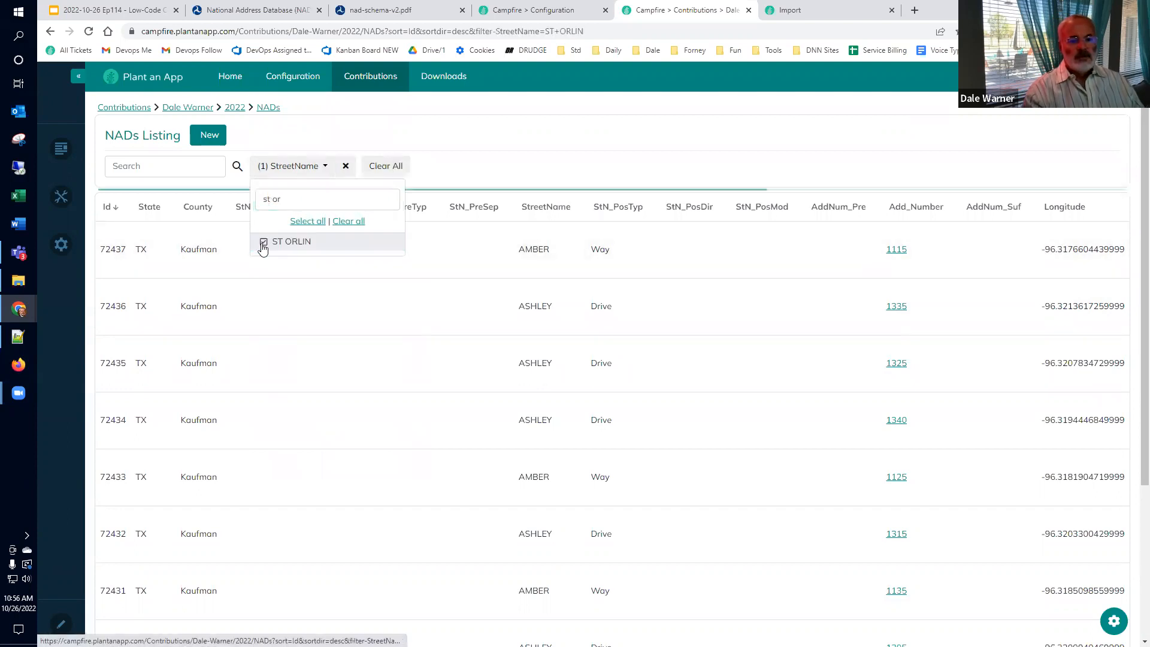
pyautogui.click(529, 181)
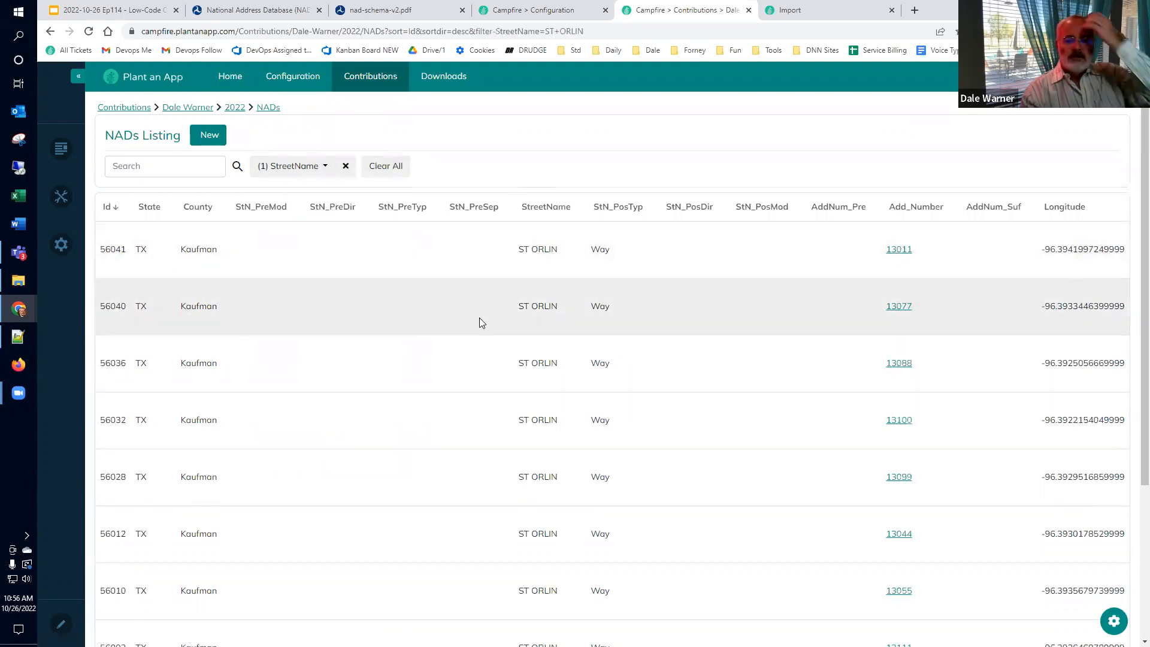
# Step: Sort the 14 ST ORLIN rows by Add_Number ascending, then return to the Importing Text Data slide
pyautogui.click(908, 210)
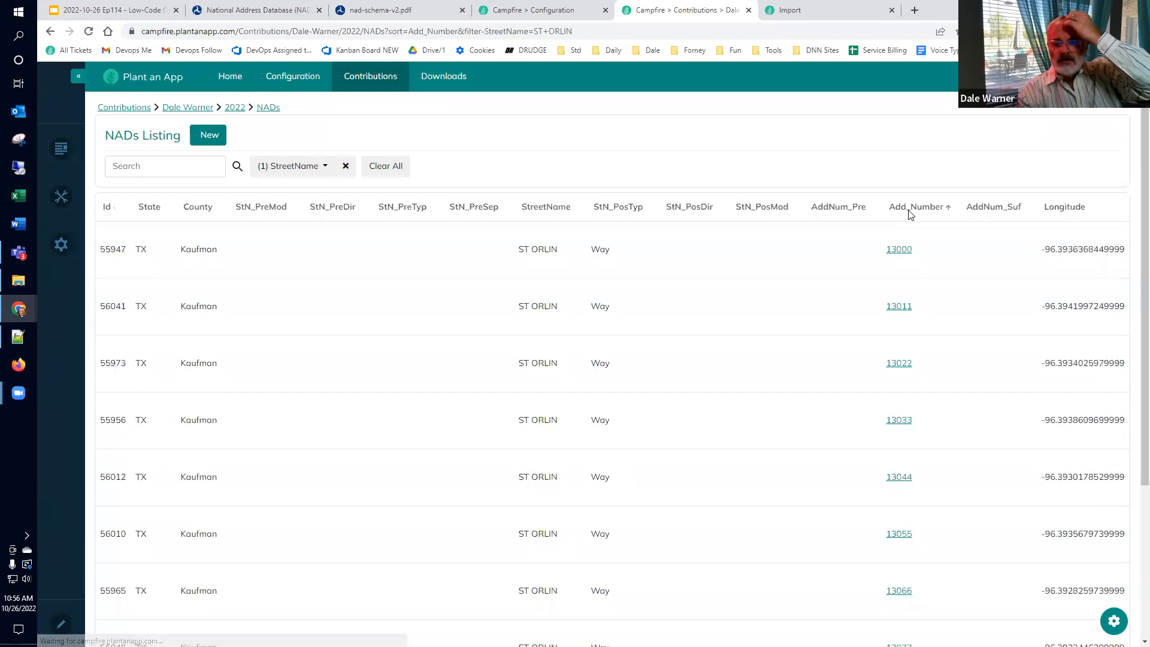
pyautogui.scroll(-4, 907, 336)
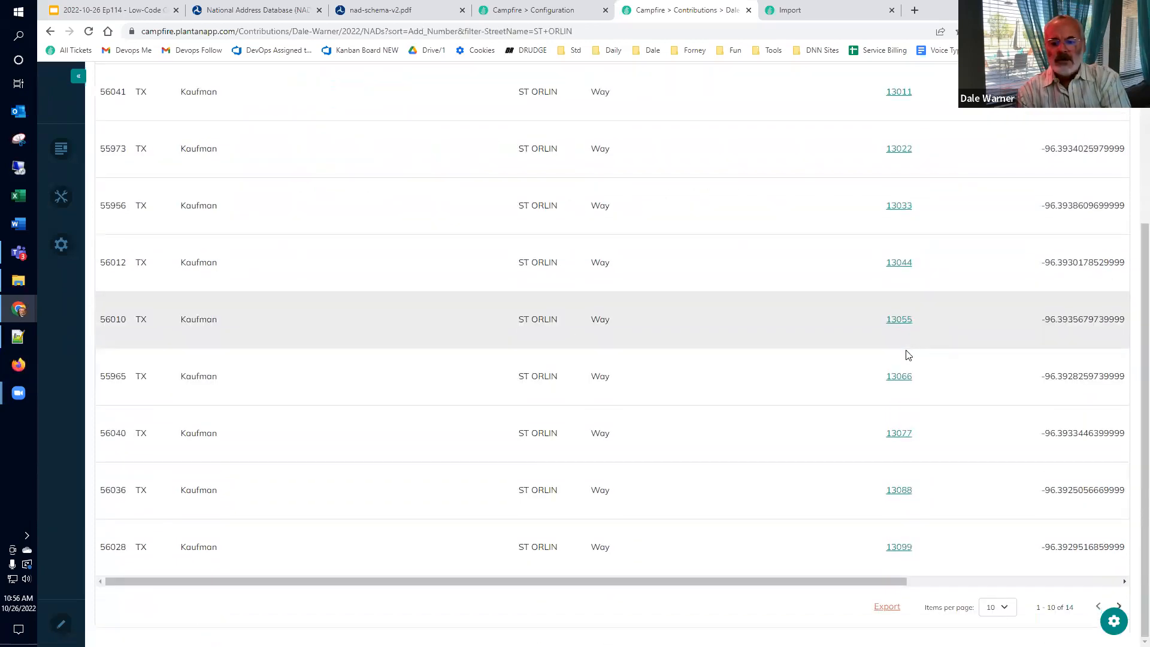
pyautogui.scroll(4, 869, 336)
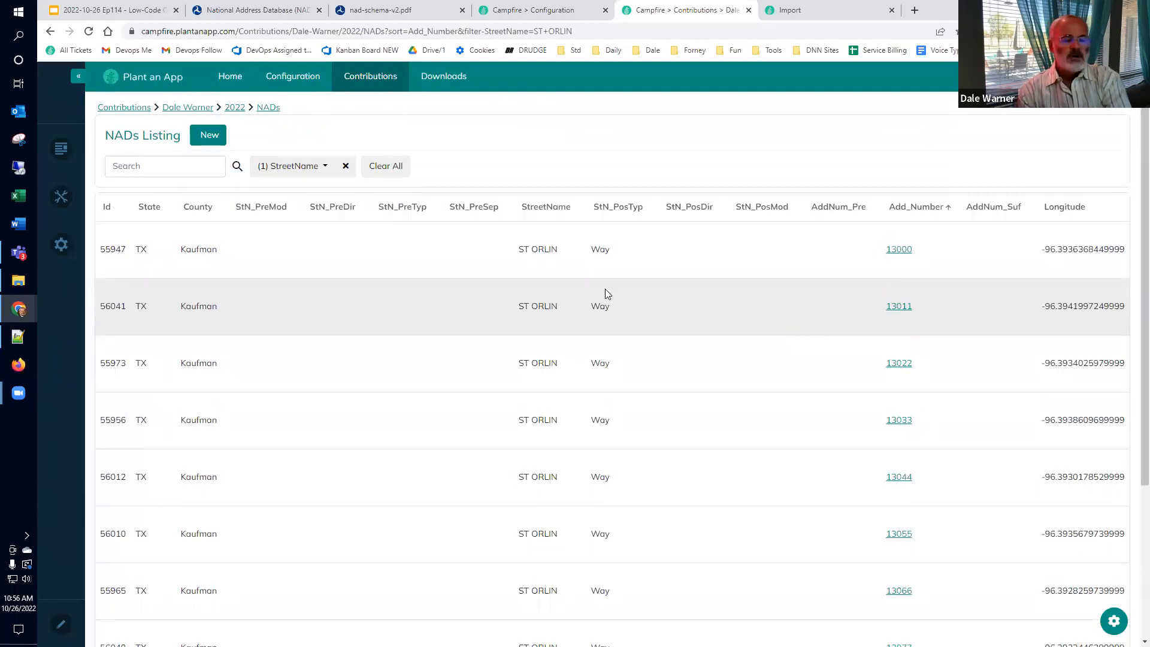
pyautogui.click(139, 15)
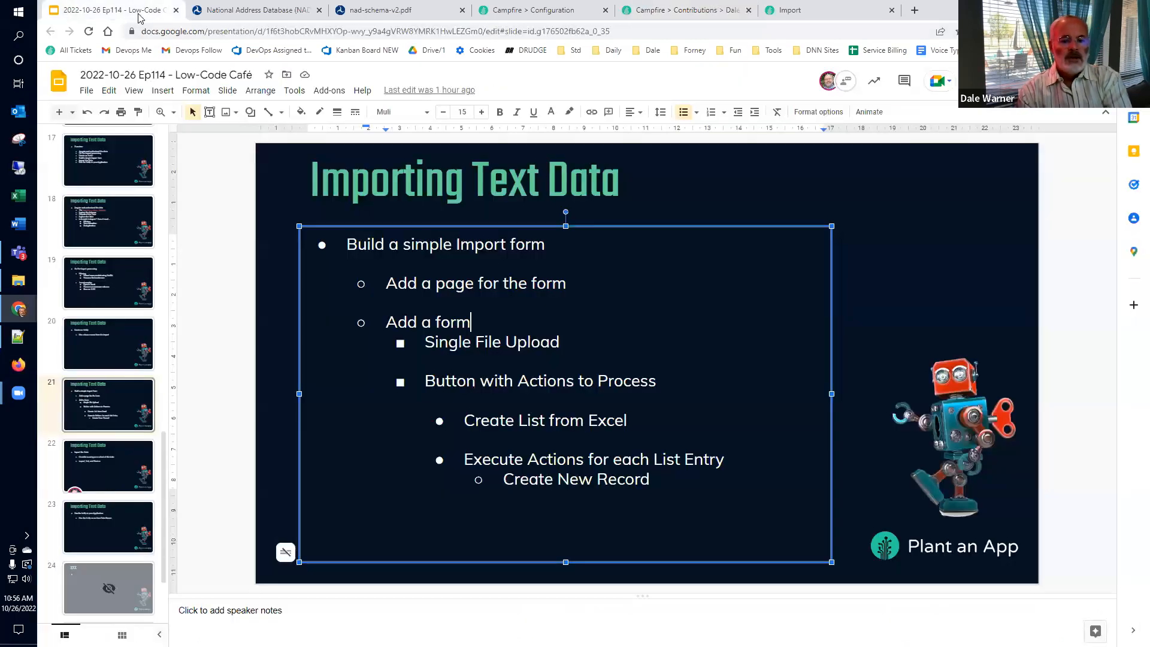
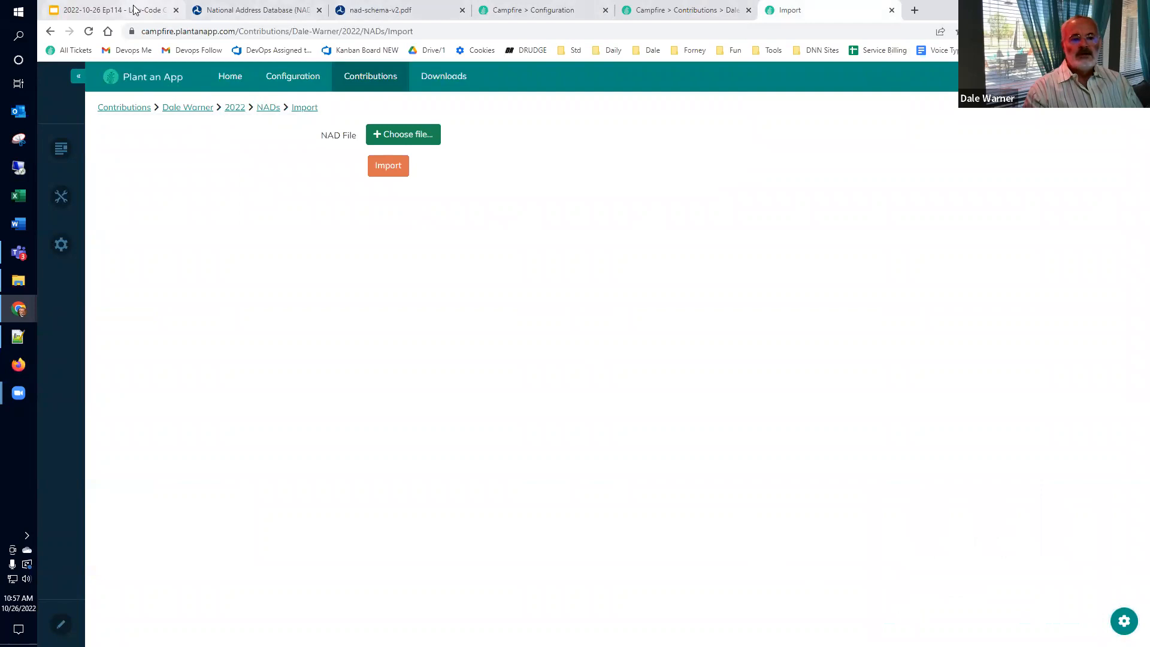
# Step: Switch to the SQL Console in the Campfire Configuration browser tab
pyautogui.click(502, 10)
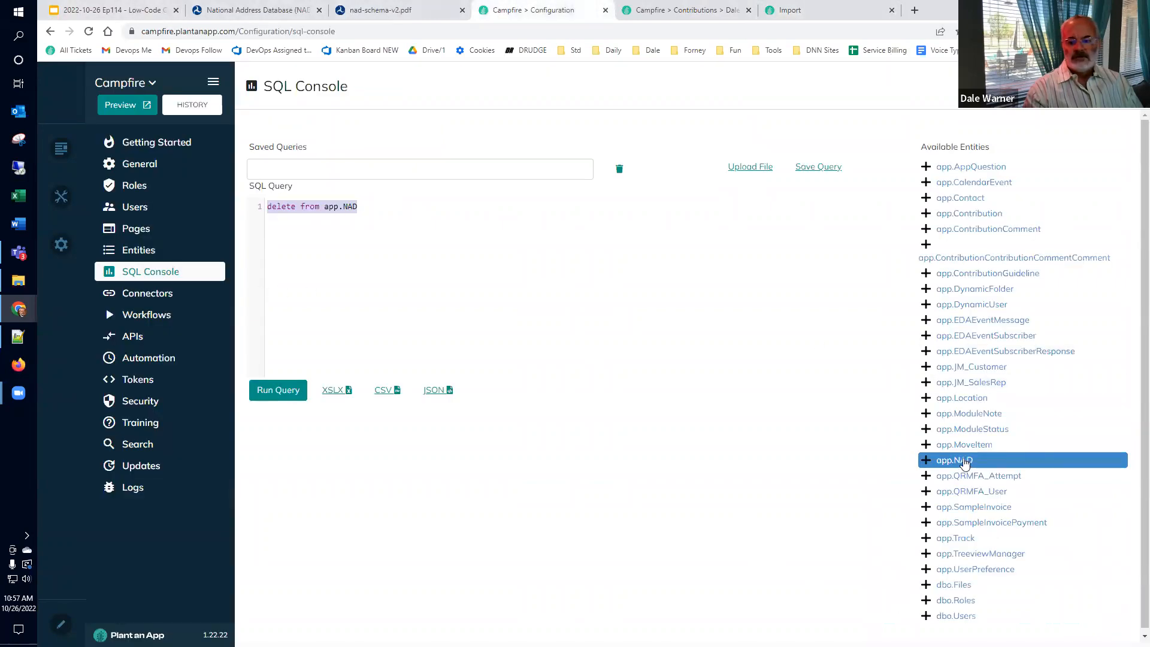
# Step: Expand app.NAD's columns and rewrite the delete query as 'select from app.NAD'
pyautogui.click(926, 460)
pyautogui.scroll(-3, 947, 413)
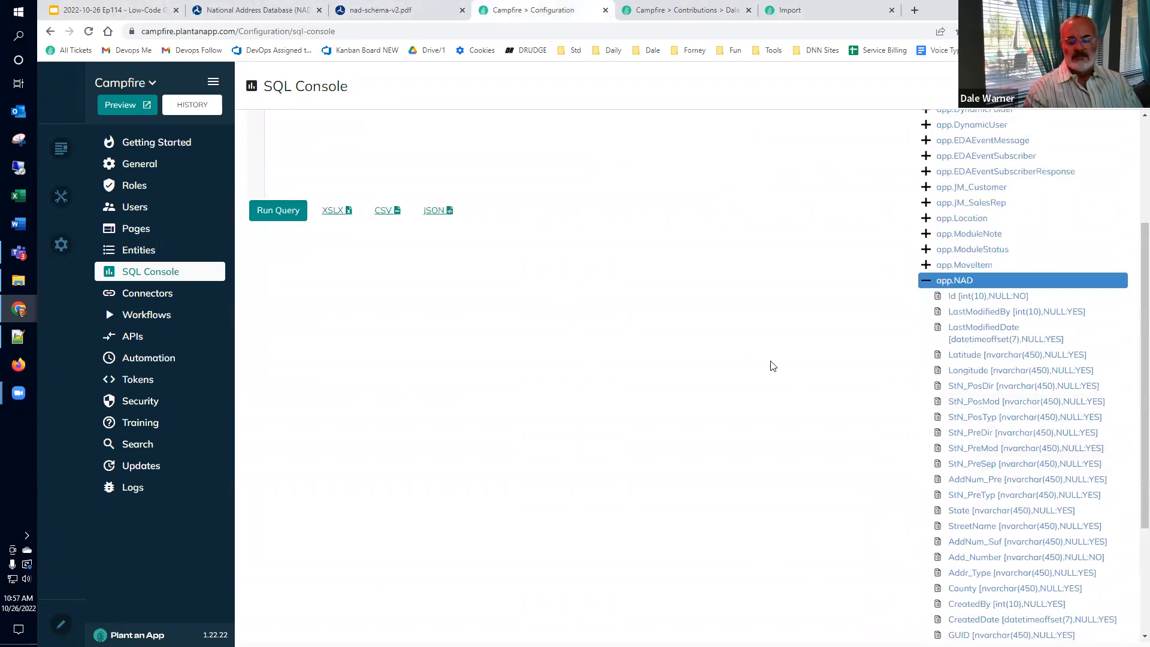
pyautogui.scroll(1, 803, 377)
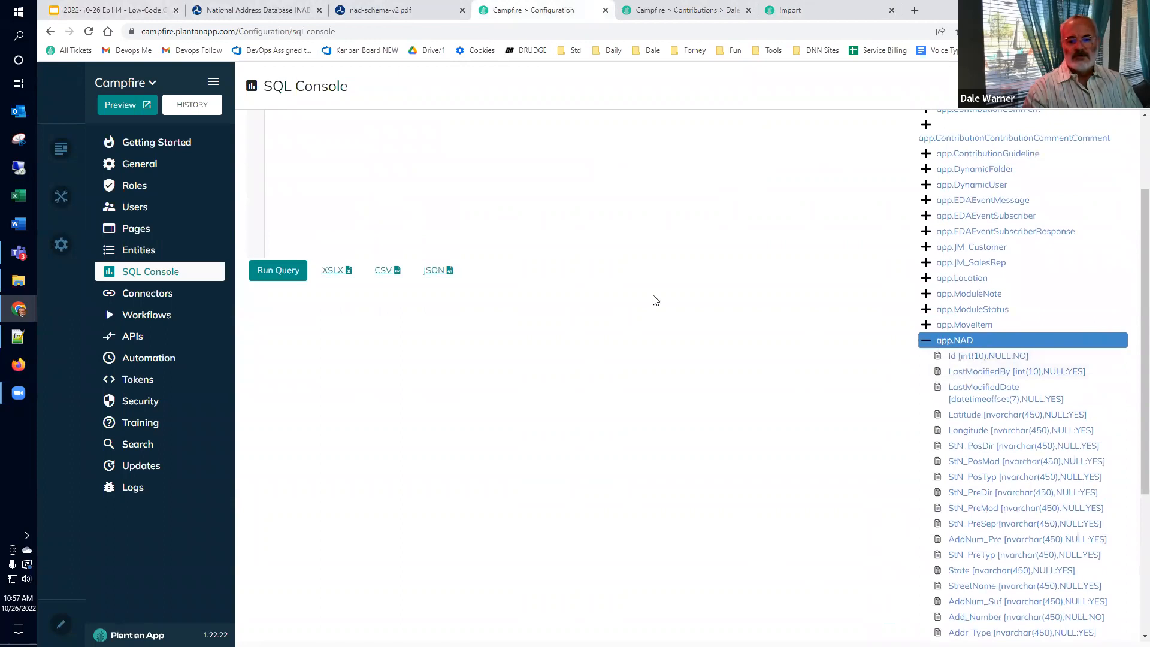
pyautogui.click(425, 191)
pyautogui.hotkey('ctrl', 'a')
pyautogui.hotkey('ctrl', 'c')
pyautogui.press('BackSpace')
pyautogui.write('select from')
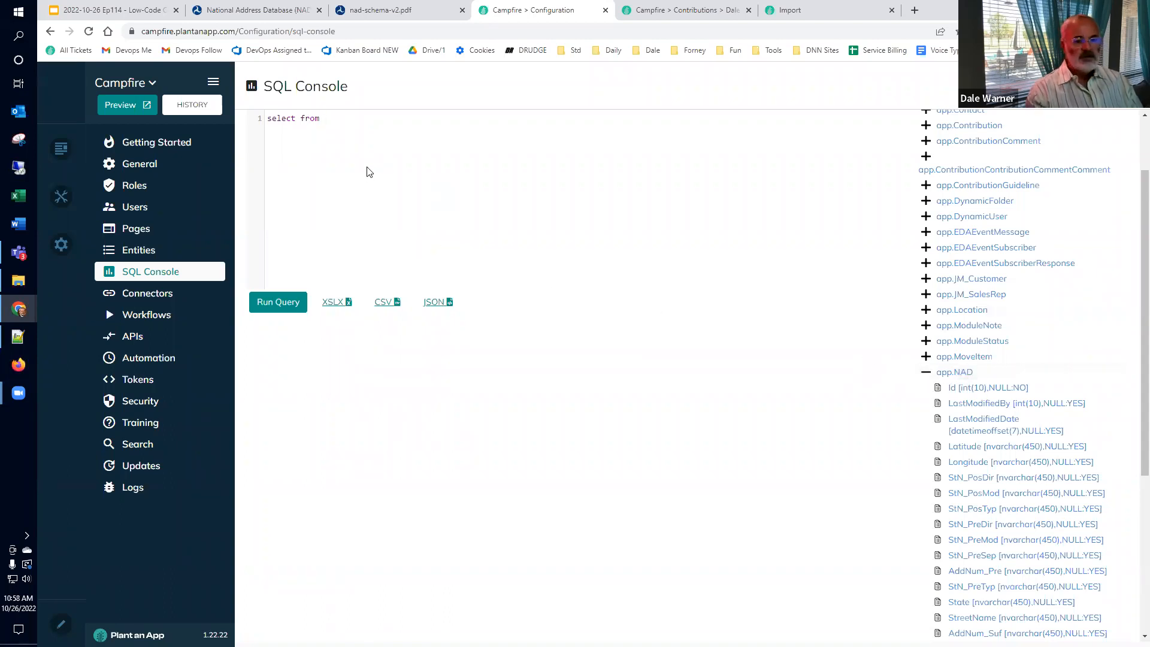
pyautogui.hotkey('ctrl', 'v')
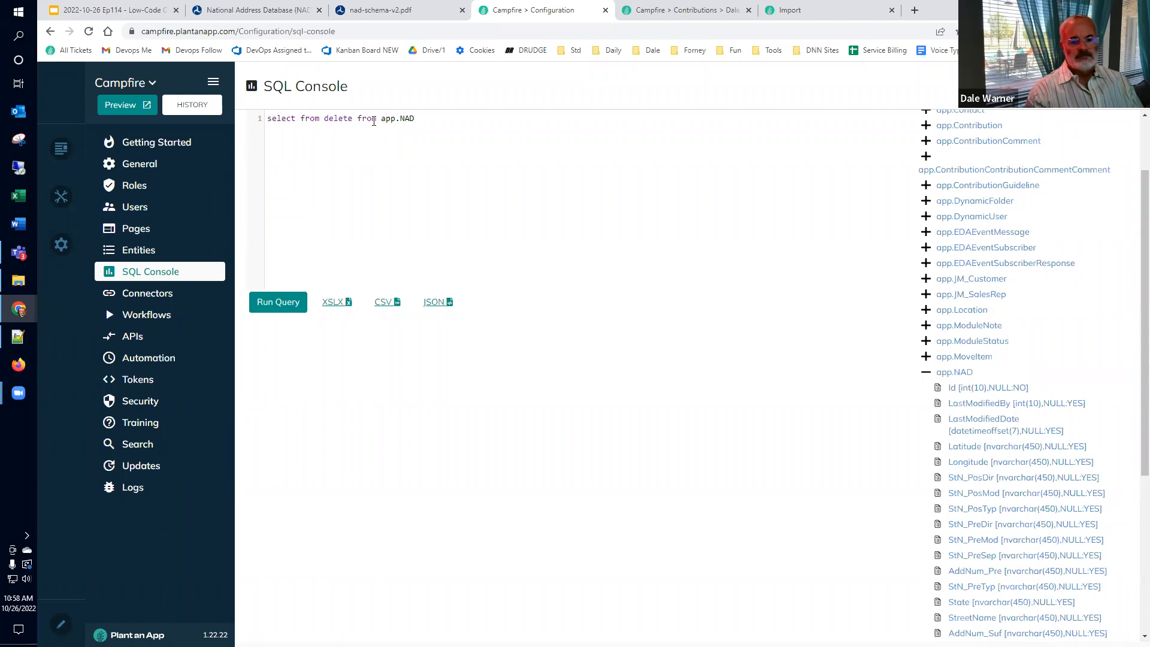
pyautogui.click(377, 118)
pyautogui.hotkey('ctrl', 'shift', 'Left')
pyautogui.hotkey('ctrl', 'shift', 'Left')
pyautogui.hotkey('ctrl', 'shift', 'Left')
pyautogui.hotkey('ctrl', 'shift', 'Right')
pyautogui.press('BackSpace')
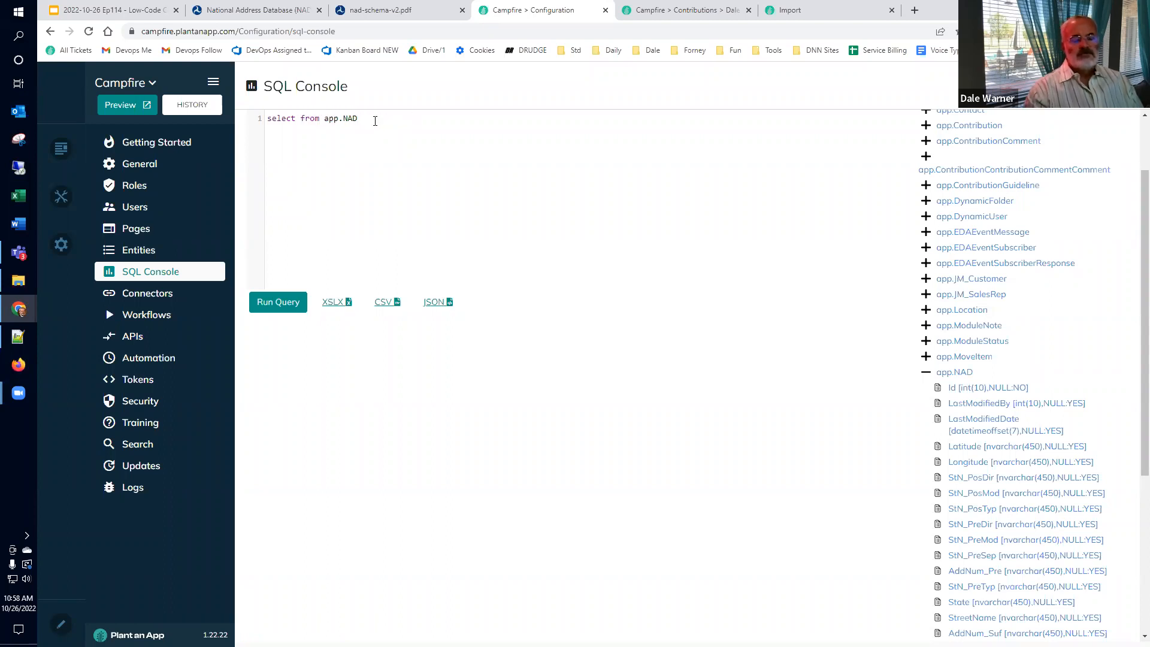
# Step: Insert the copied AddNum_Pre column name after select
pyautogui.scroll(-1, 995, 440)
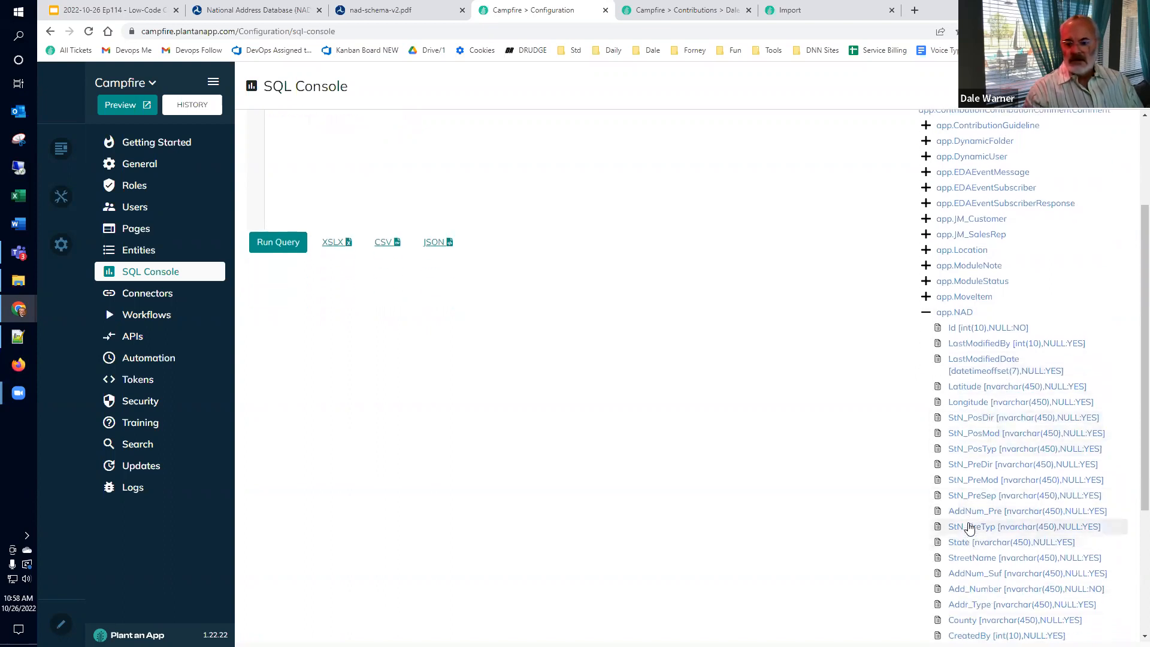
pyautogui.click(971, 513)
pyautogui.scroll(3, 506, 372)
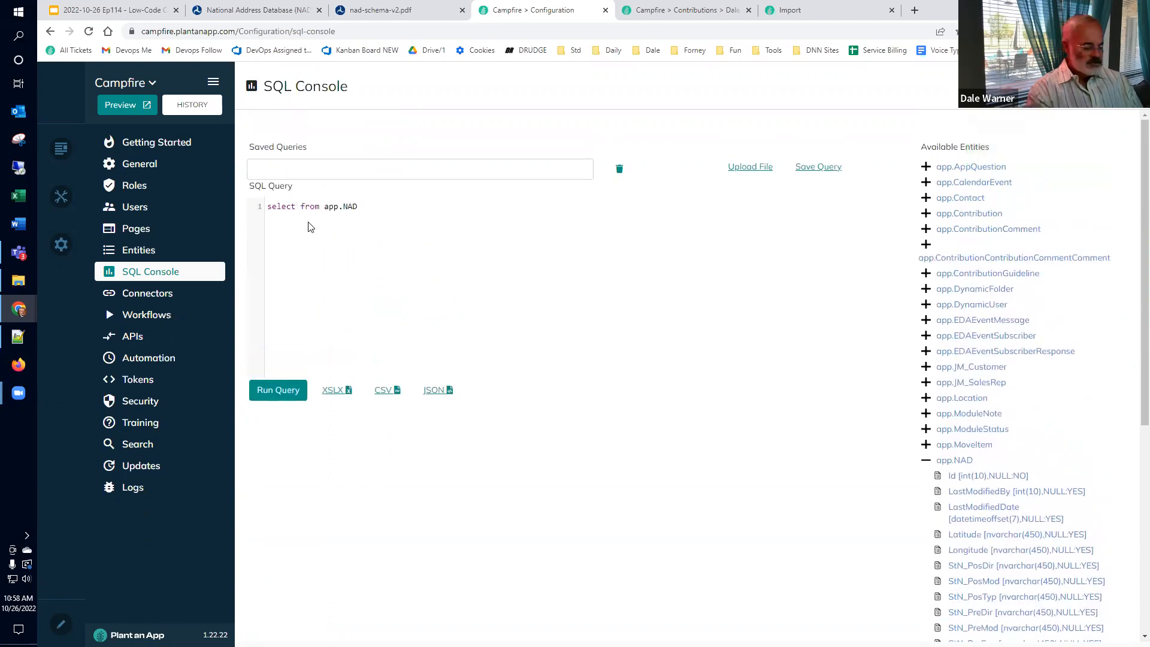
pyautogui.hotkey('ctrl', 'v')
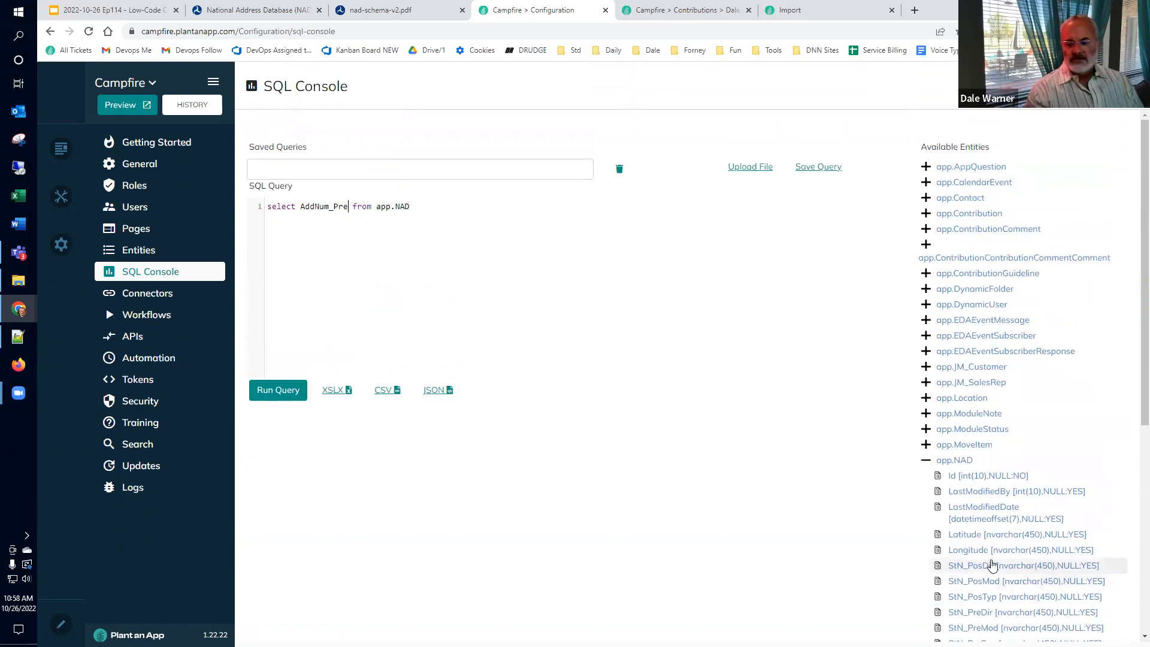
# Step: Replace AddNum_Pre in the select with the Add_Number column
pyautogui.scroll(-3, 992, 566)
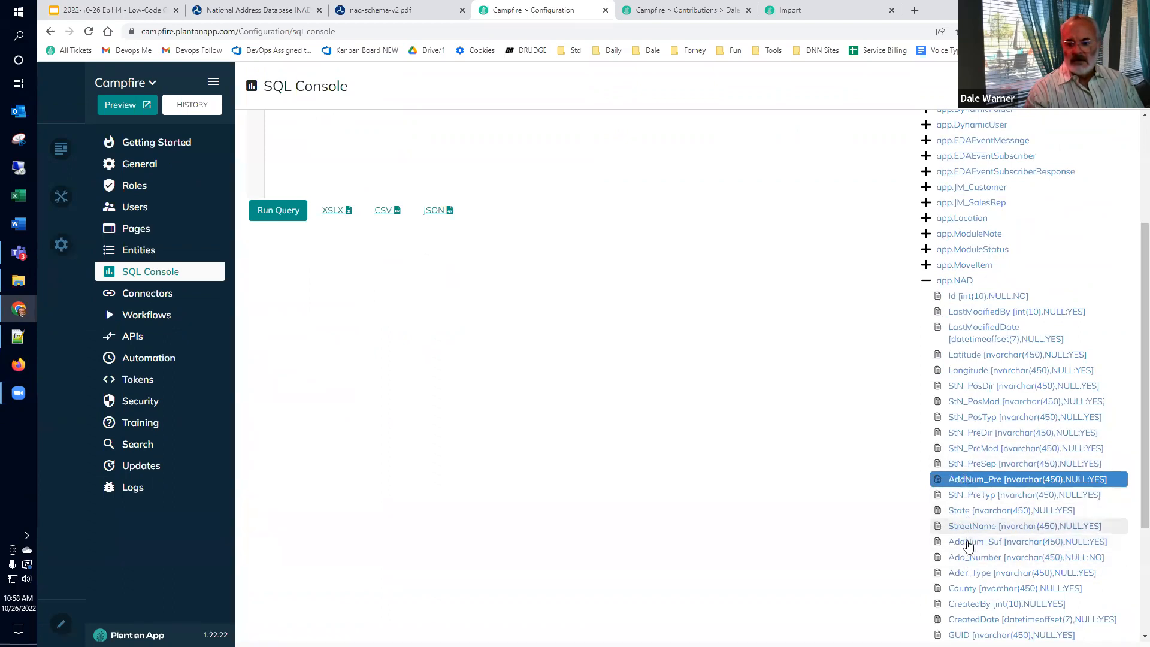
pyautogui.click(966, 558)
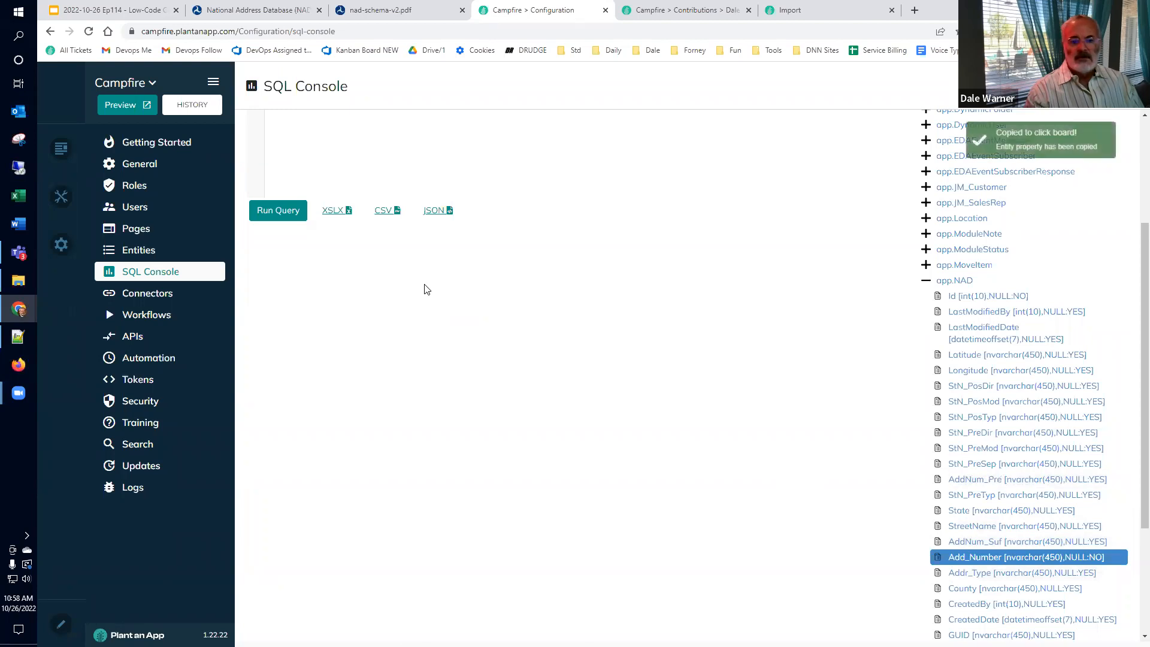
pyautogui.scroll(3, 427, 290)
pyautogui.doubleClick(332, 207)
pyautogui.hotkey('ctrl', 'v')
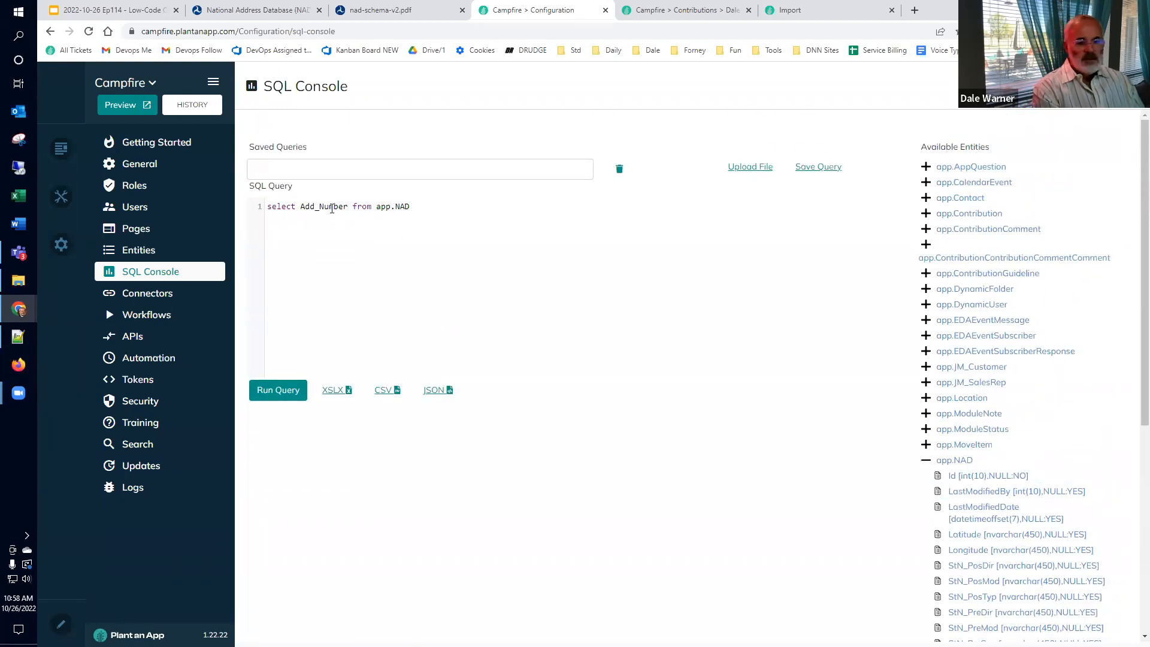
pyautogui.press('BackSpace')
pyautogui.write(',')
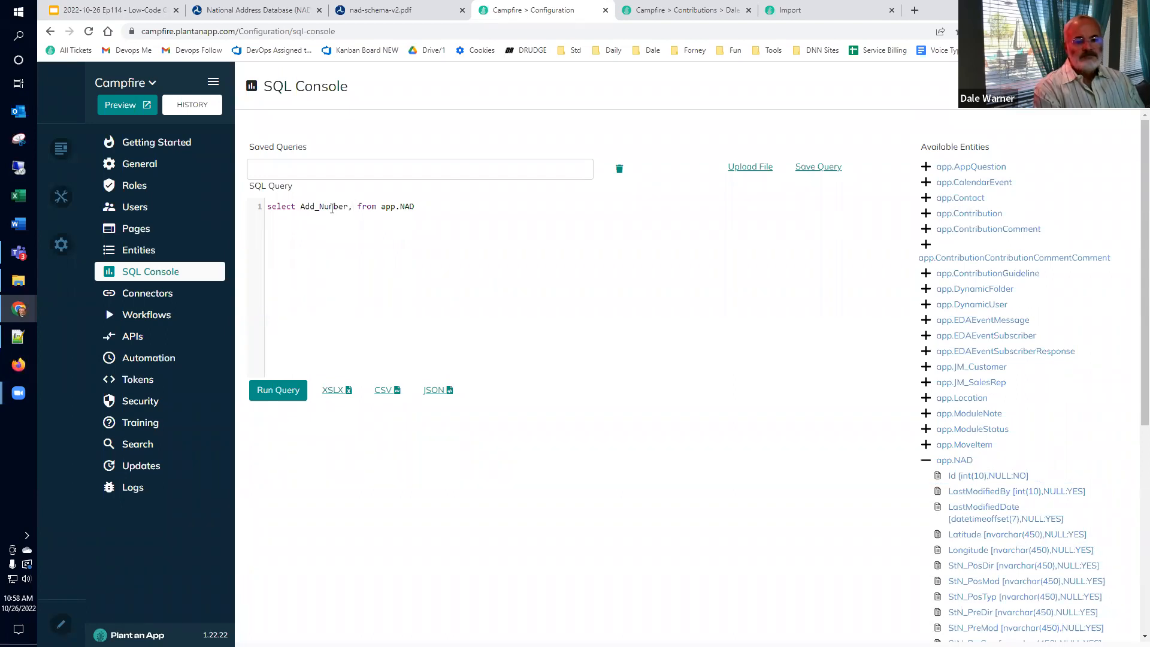
pyautogui.press('BackSpace')
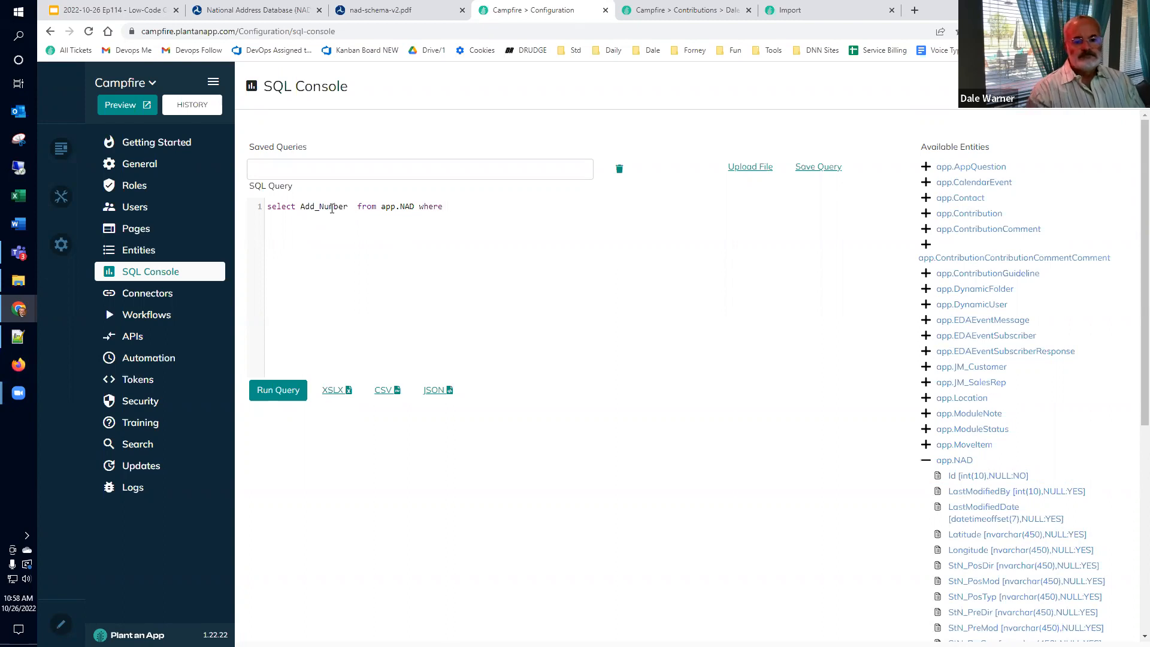
# Step: Add the condition where StreetName = 'st orlin' and run the query, returning 14 numbers
pyautogui.scroll(-3, 970, 513)
pyautogui.click(985, 559)
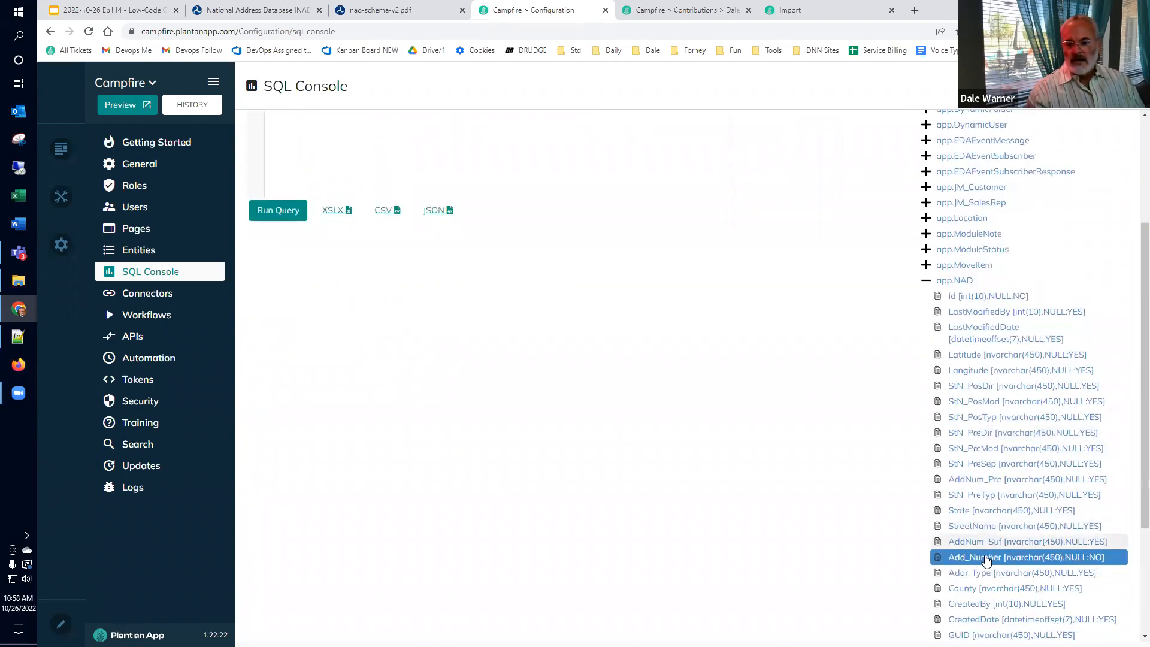
pyautogui.click(975, 527)
pyautogui.scroll(3, 493, 226)
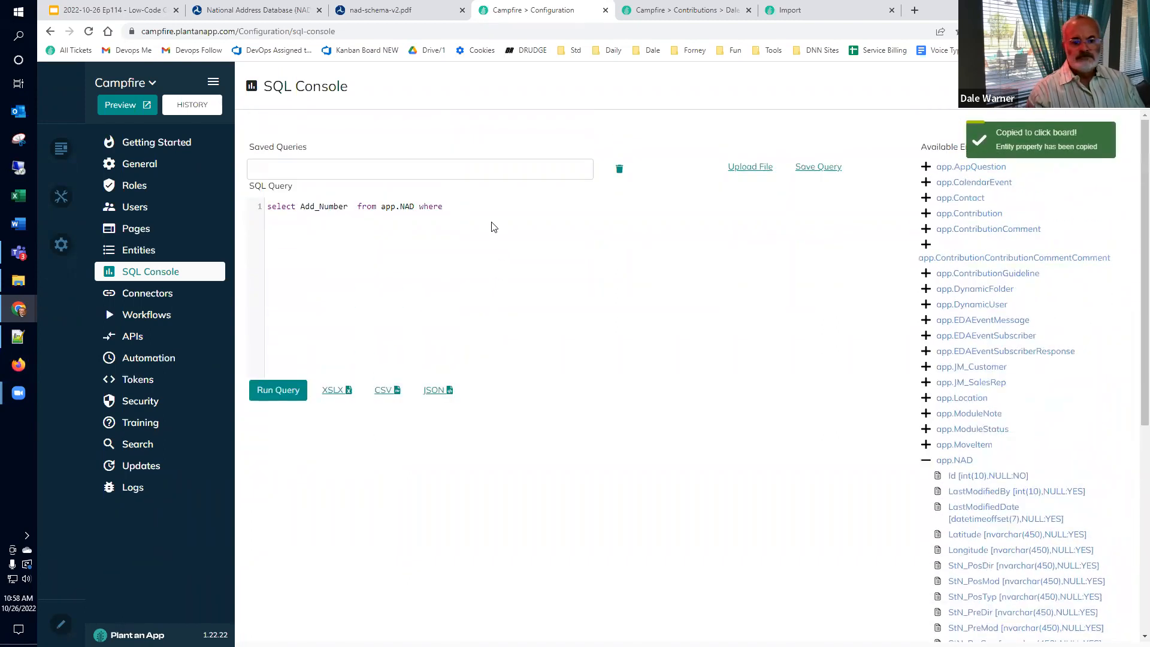
pyautogui.click(491, 212)
pyautogui.hotkey('ctrl', 'v')
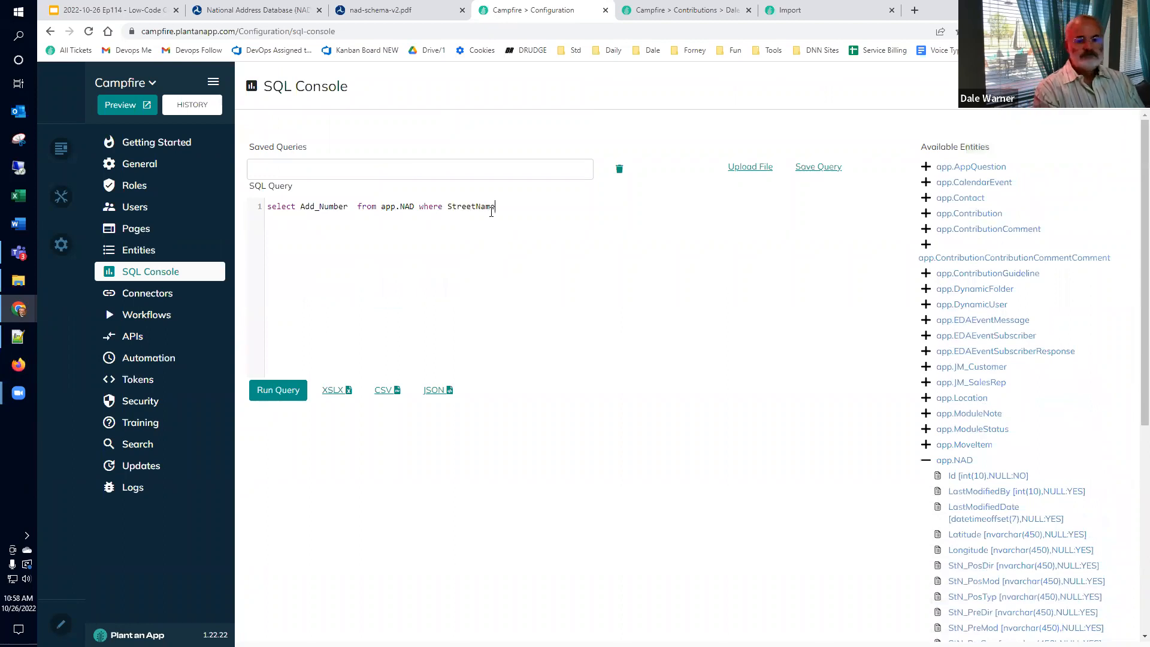
pyautogui.write("= 'st")
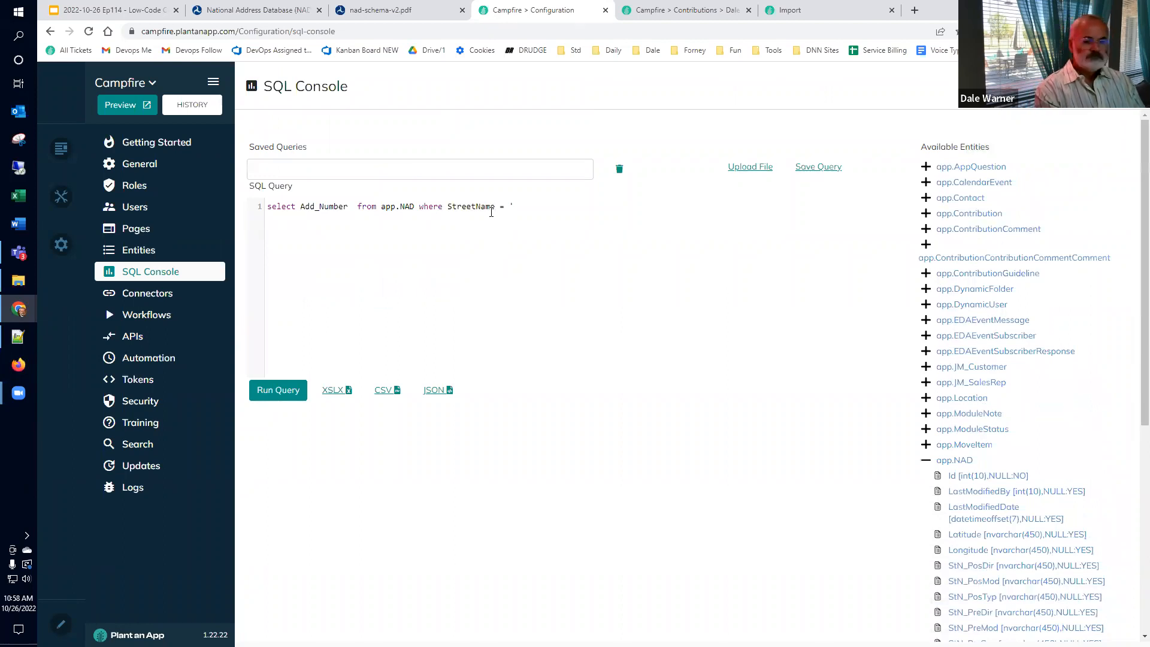
pyautogui.write(' o')
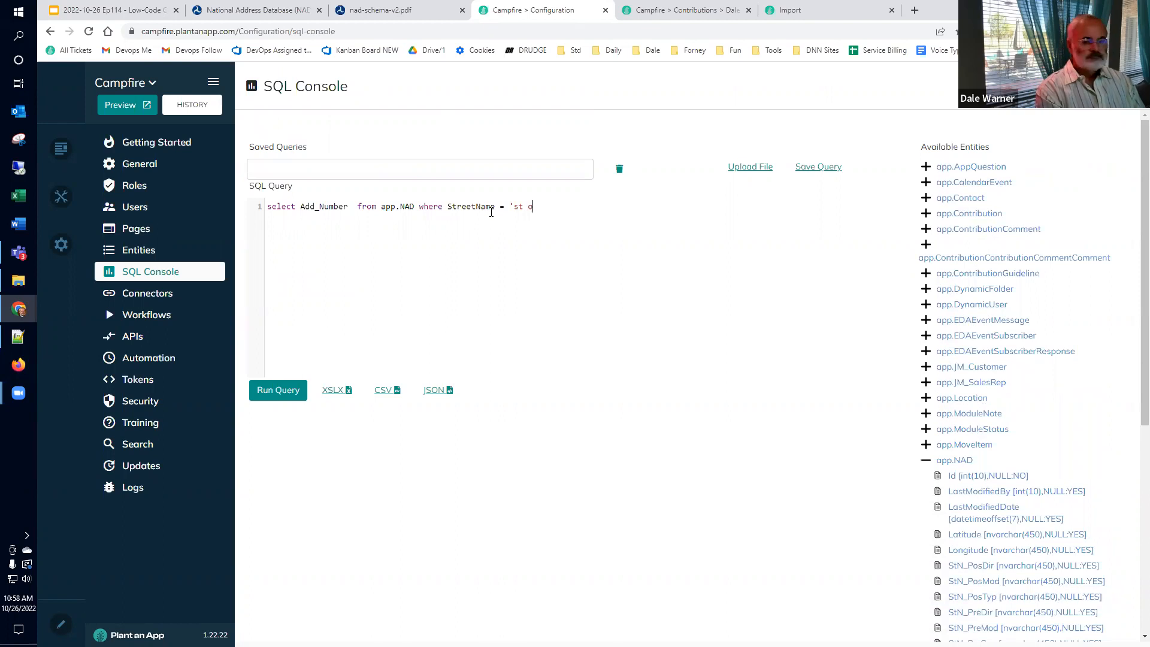
pyautogui.write("rlin'")
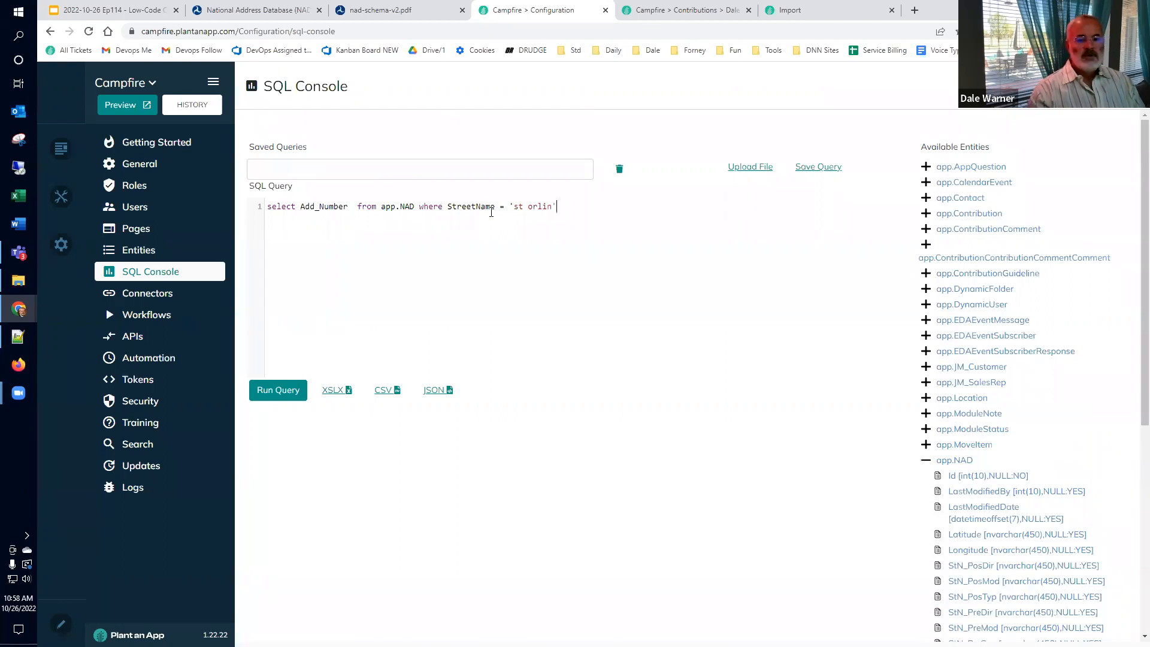
pyautogui.click(293, 395)
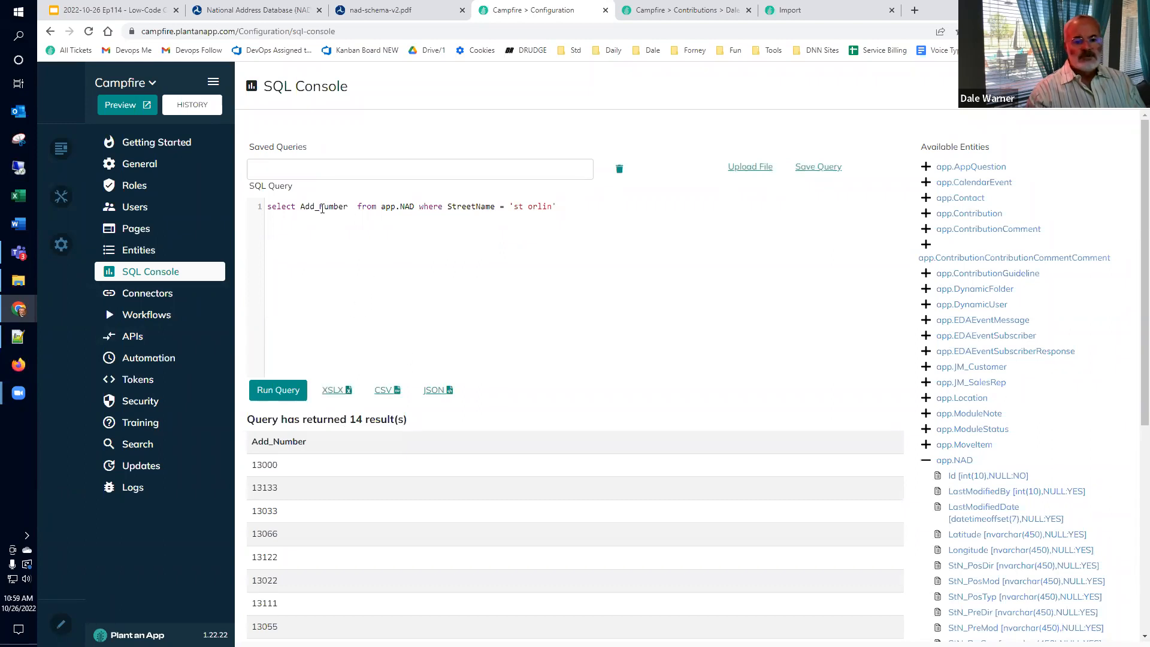
pyautogui.scroll(-3, 959, 516)
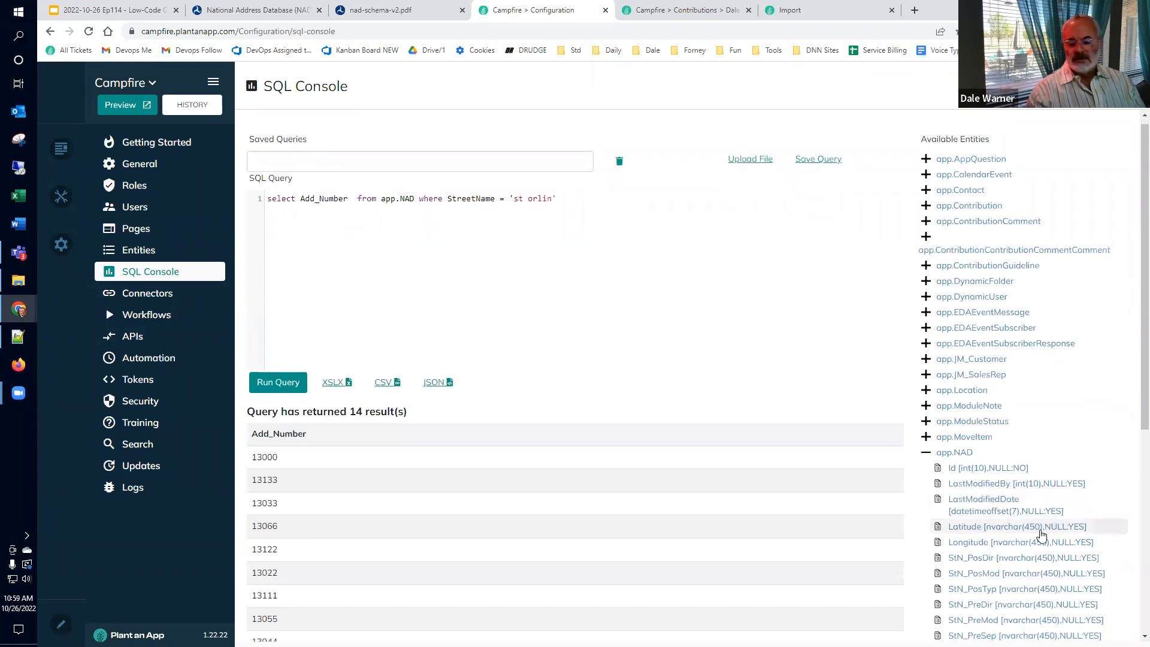
pyautogui.click(989, 526)
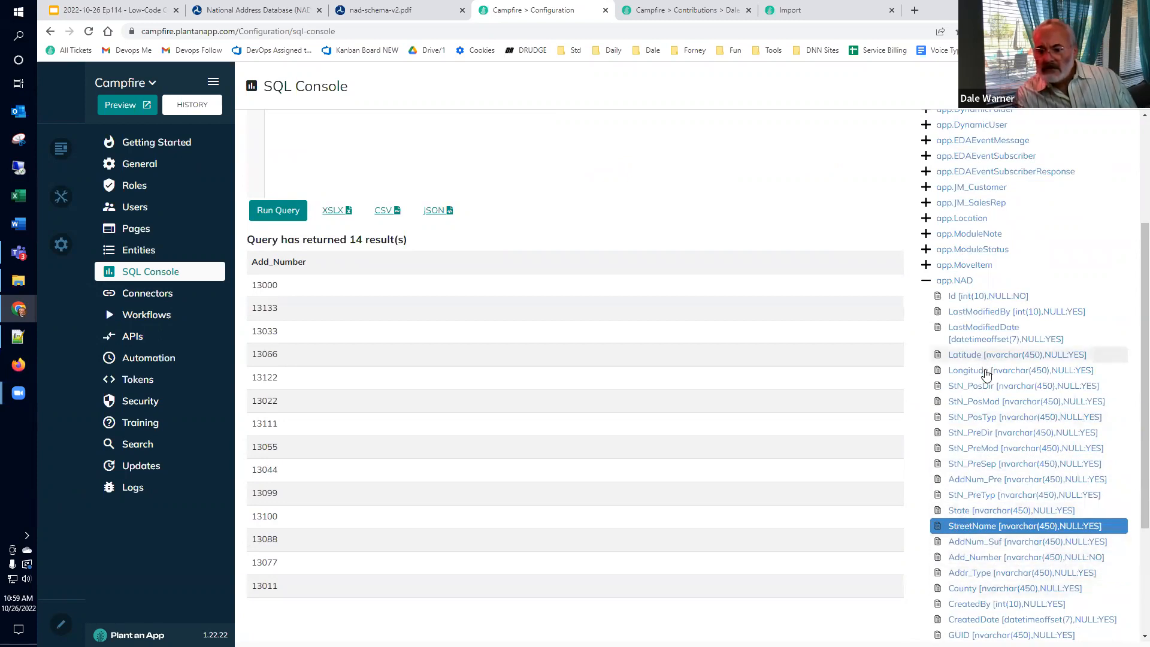
pyautogui.scroll(-2, 974, 480)
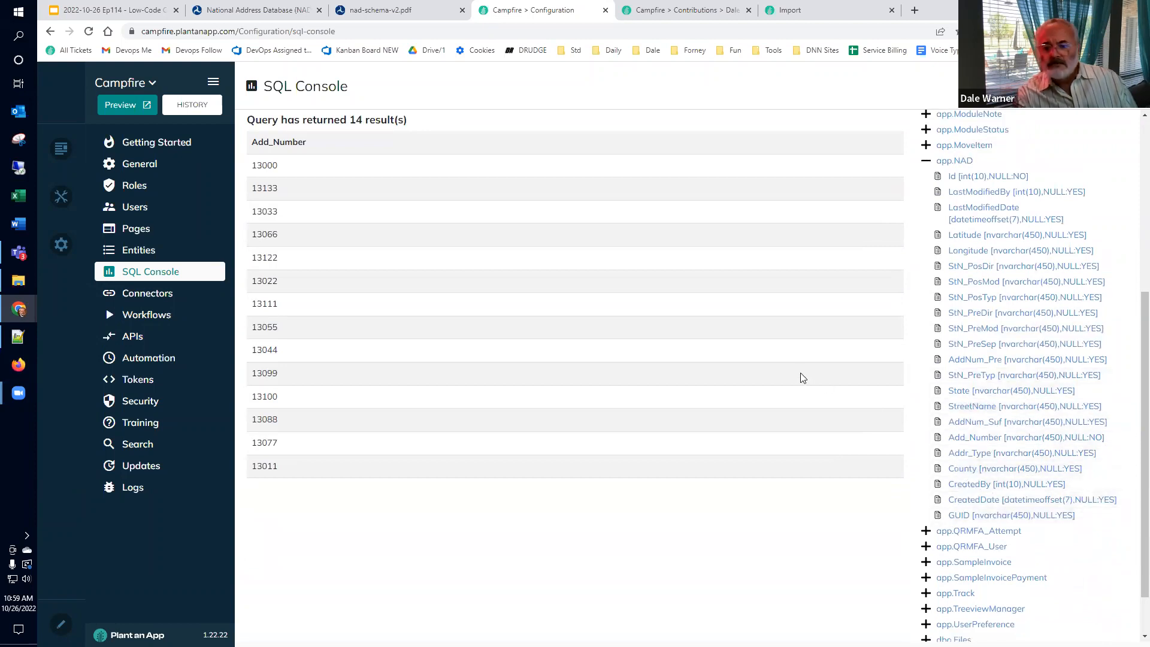
pyautogui.scroll(3, 801, 377)
pyautogui.scroll(2, 356, 202)
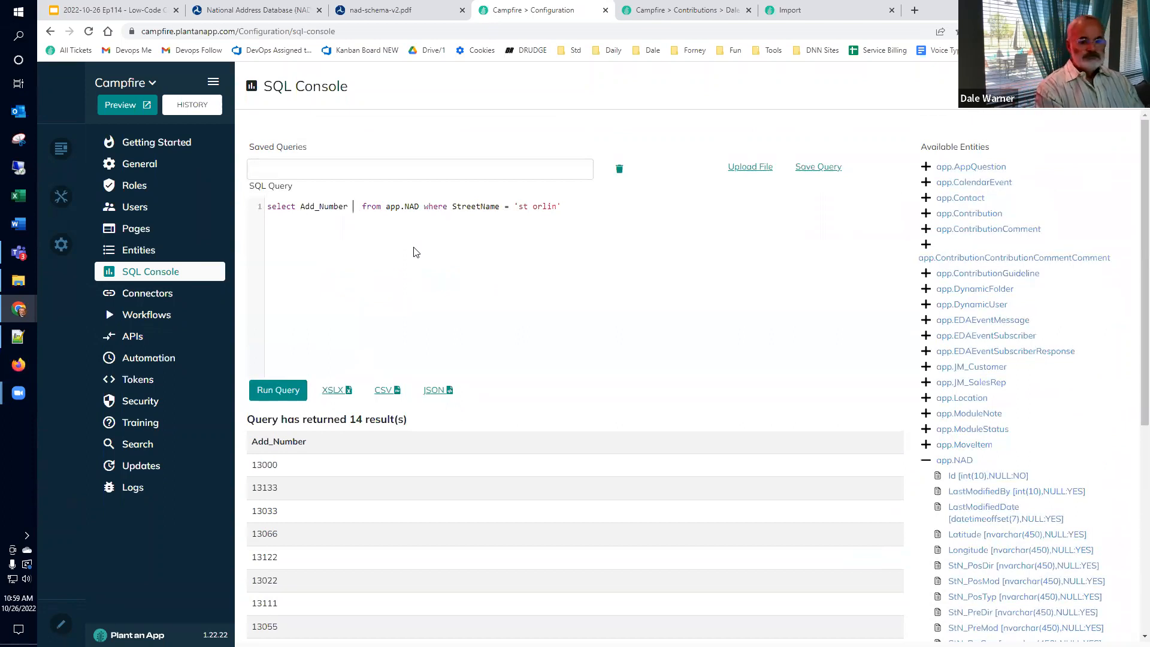
pyautogui.write("+ ' ' ")
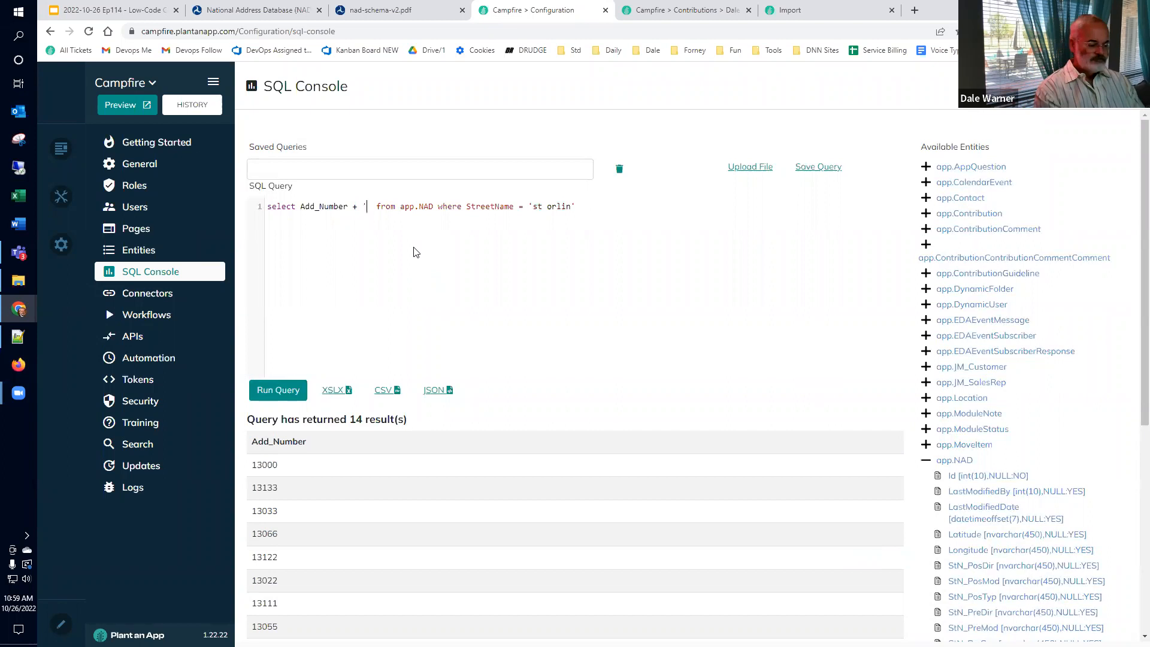
pyautogui.write("''")
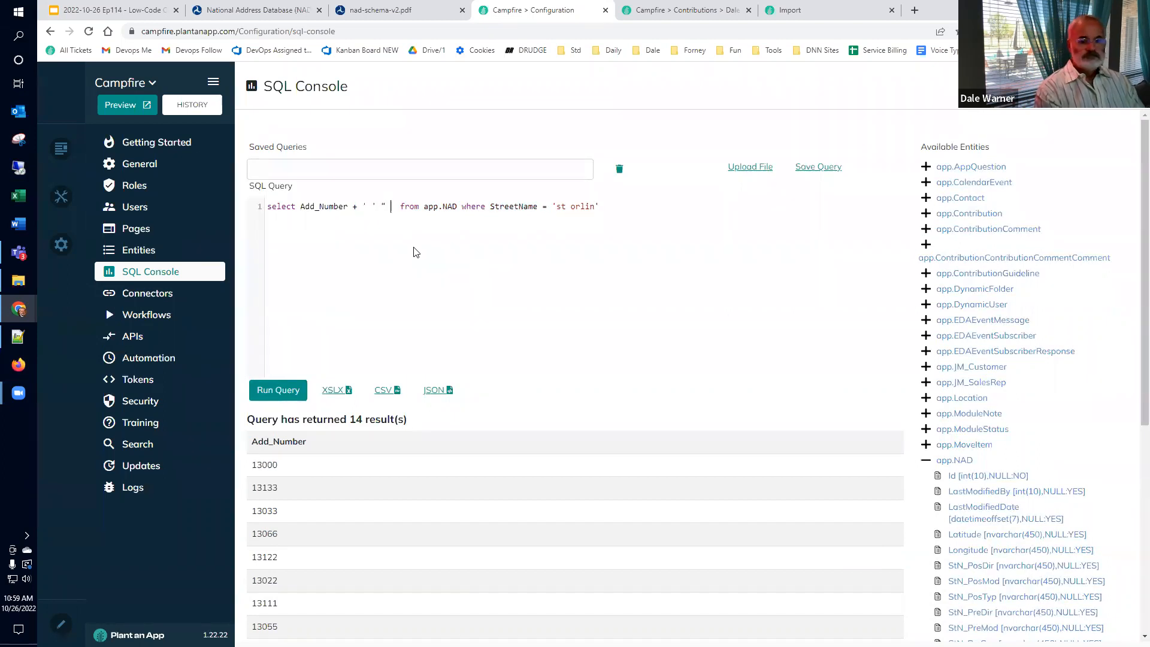
pyautogui.press('BackSpace')
pyautogui.press('BackSpace')
pyautogui.write('+ ')
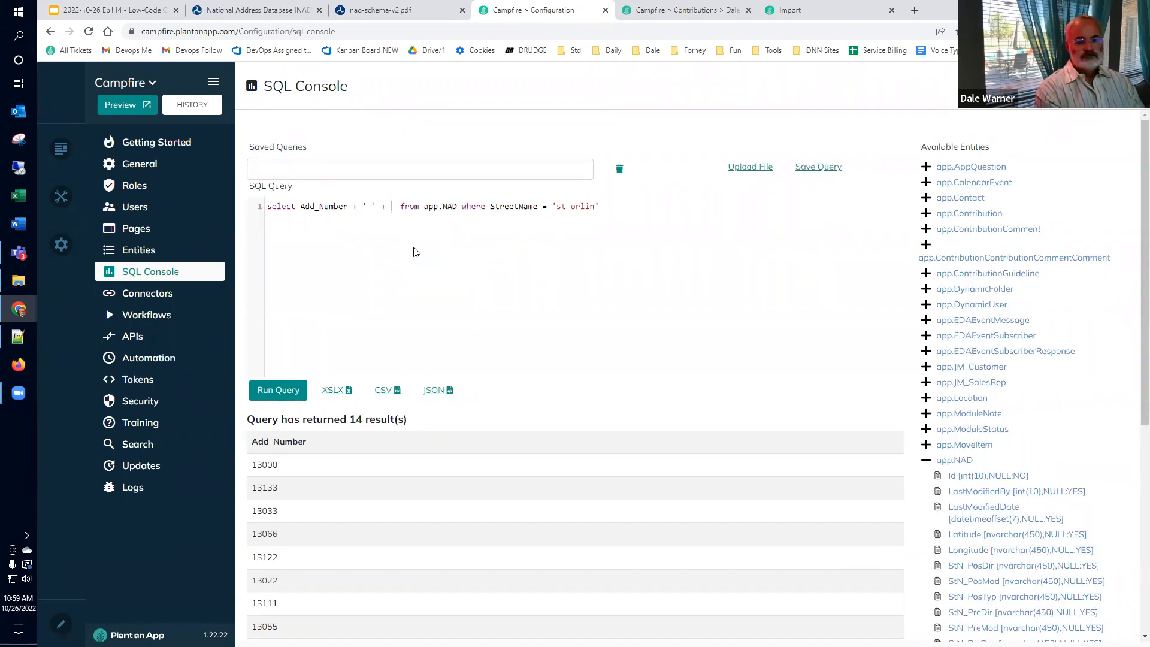
pyautogui.write('StreetName')
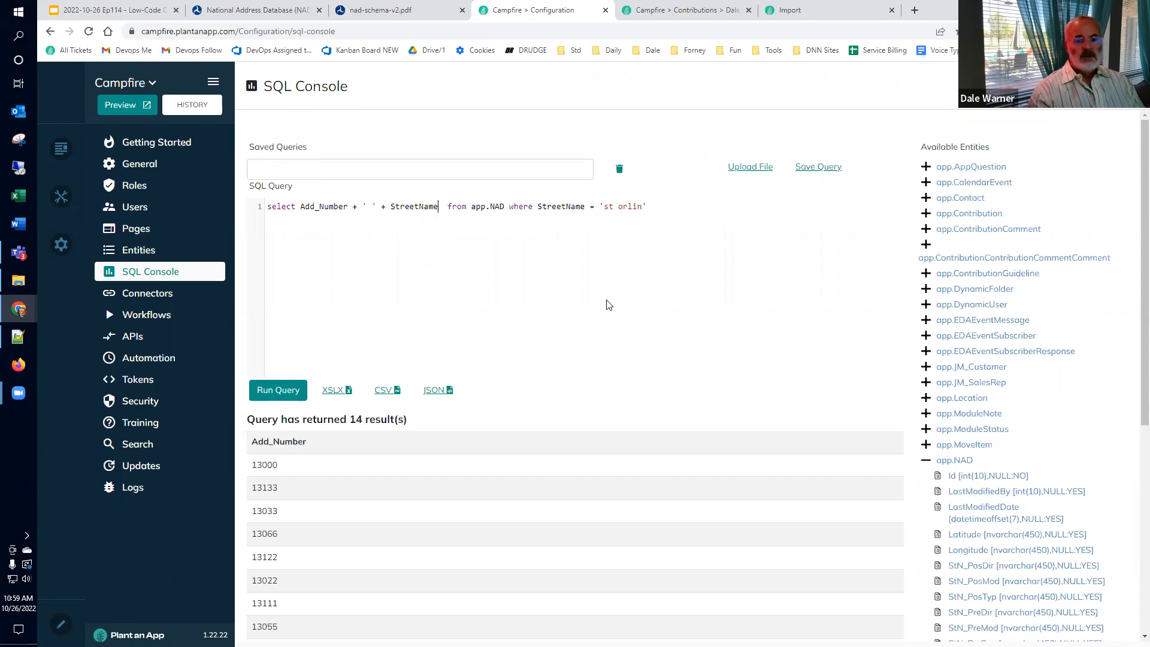
pyautogui.click(258, 391)
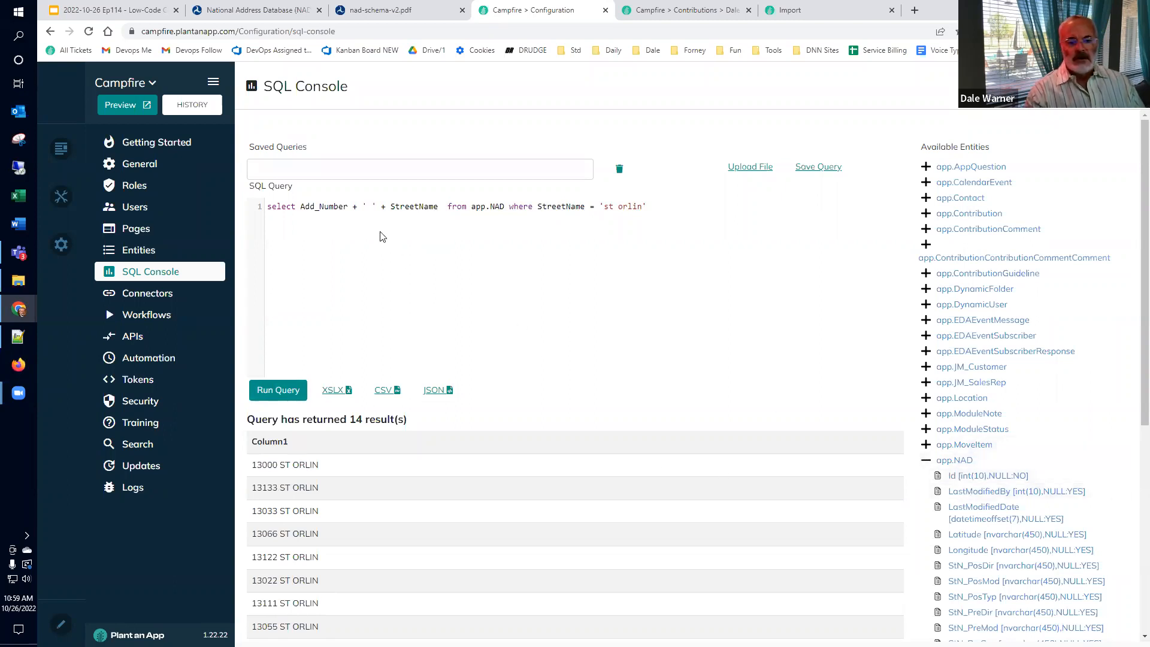
# Step: Add 'as text, Id as value' to the select, run it, and select the whole query
pyautogui.click(953, 477)
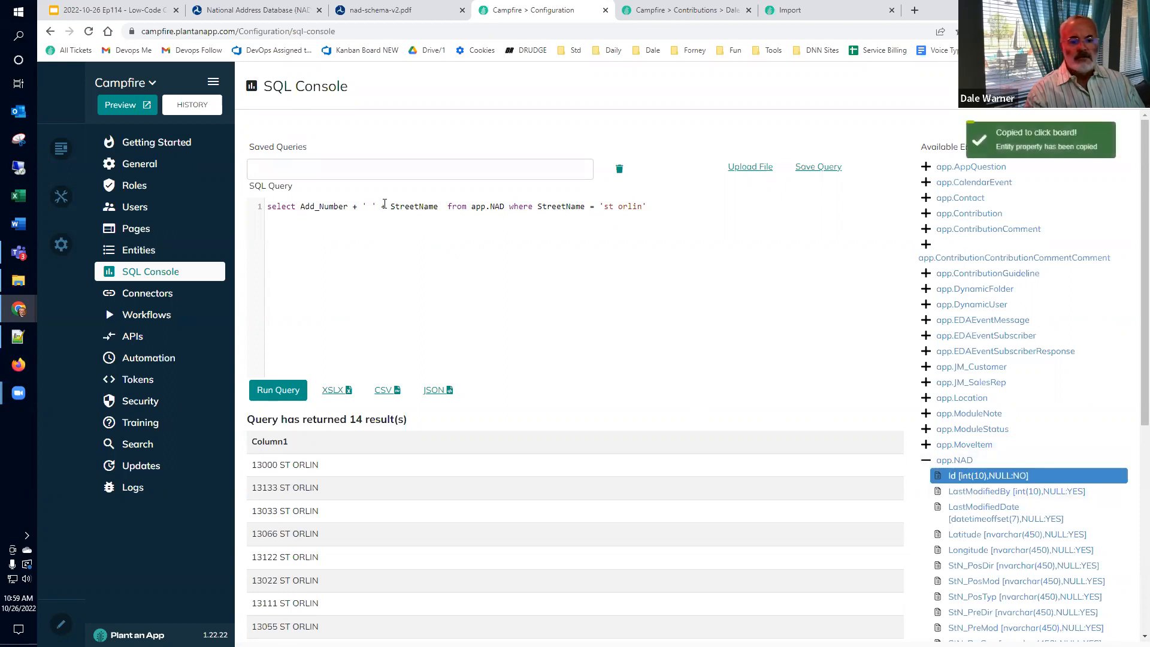
pyautogui.click(438, 206)
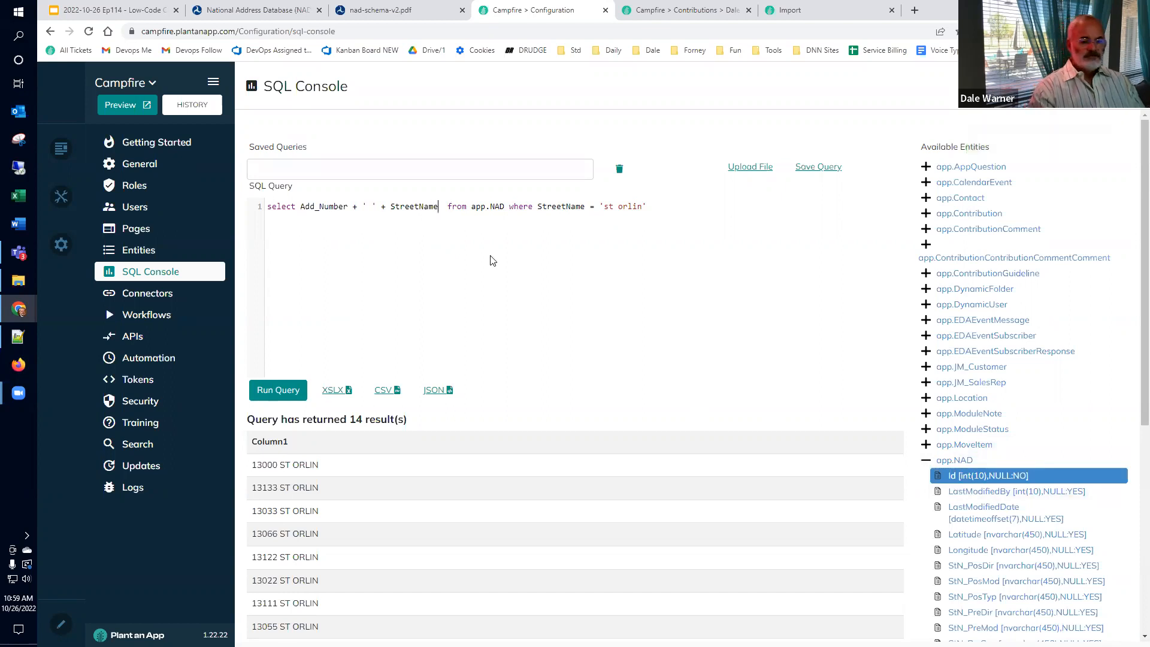
pyautogui.write('as text')
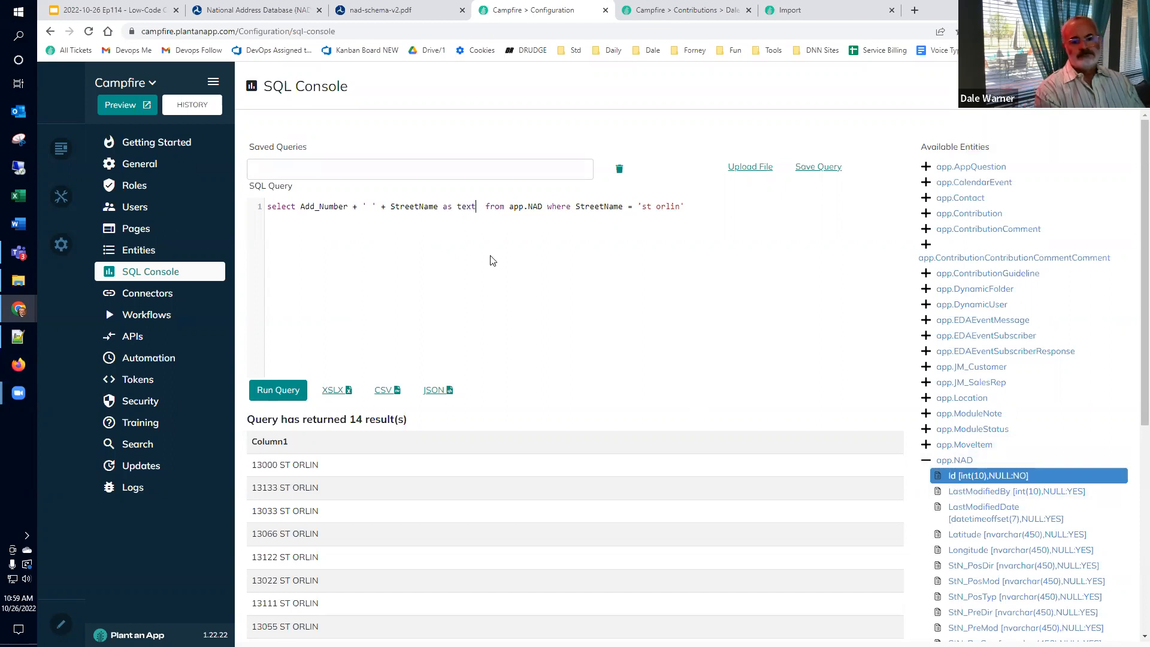
pyautogui.write(', Id as value')
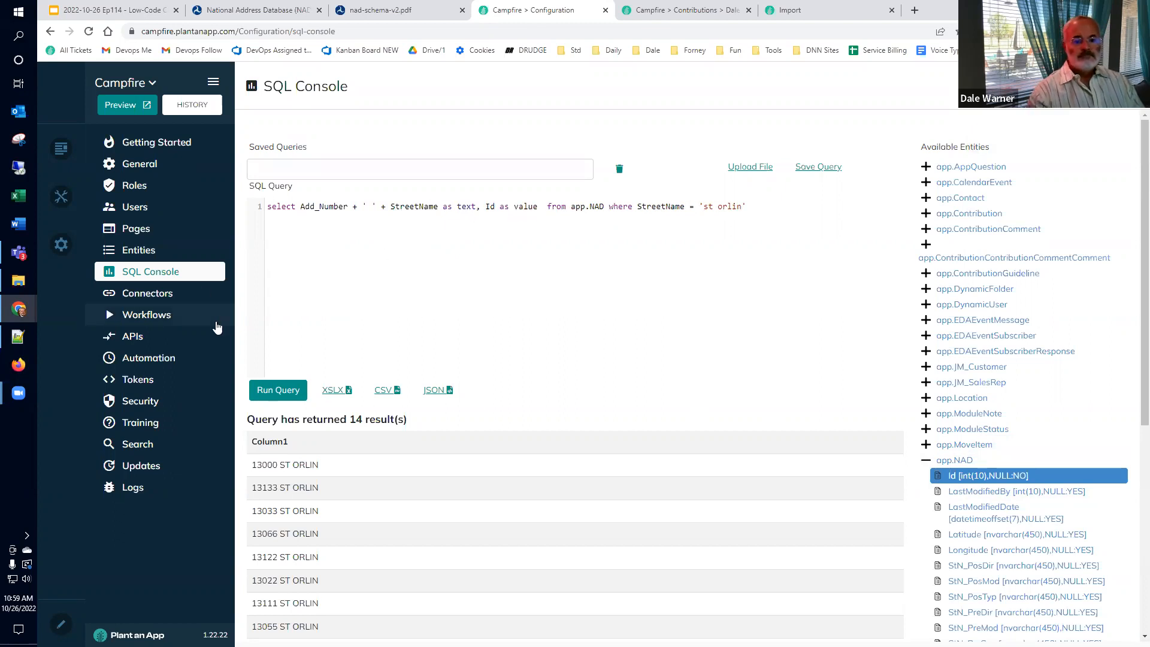
pyautogui.click(271, 390)
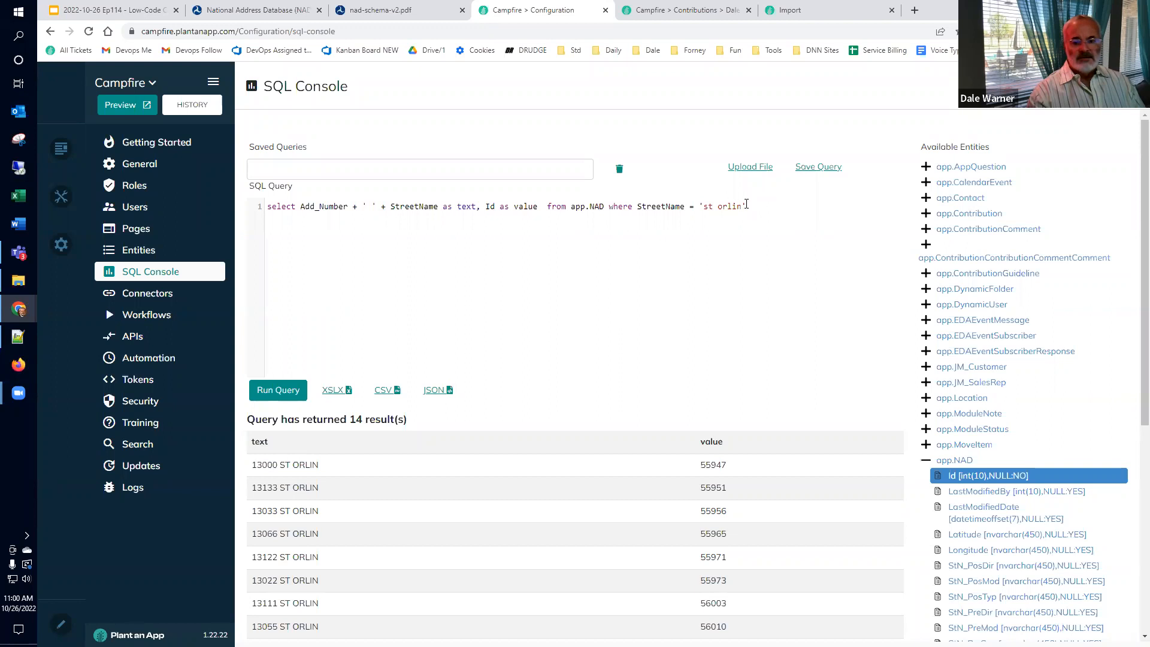
pyautogui.moveTo(767, 207); pyautogui.dragTo(322, 180)
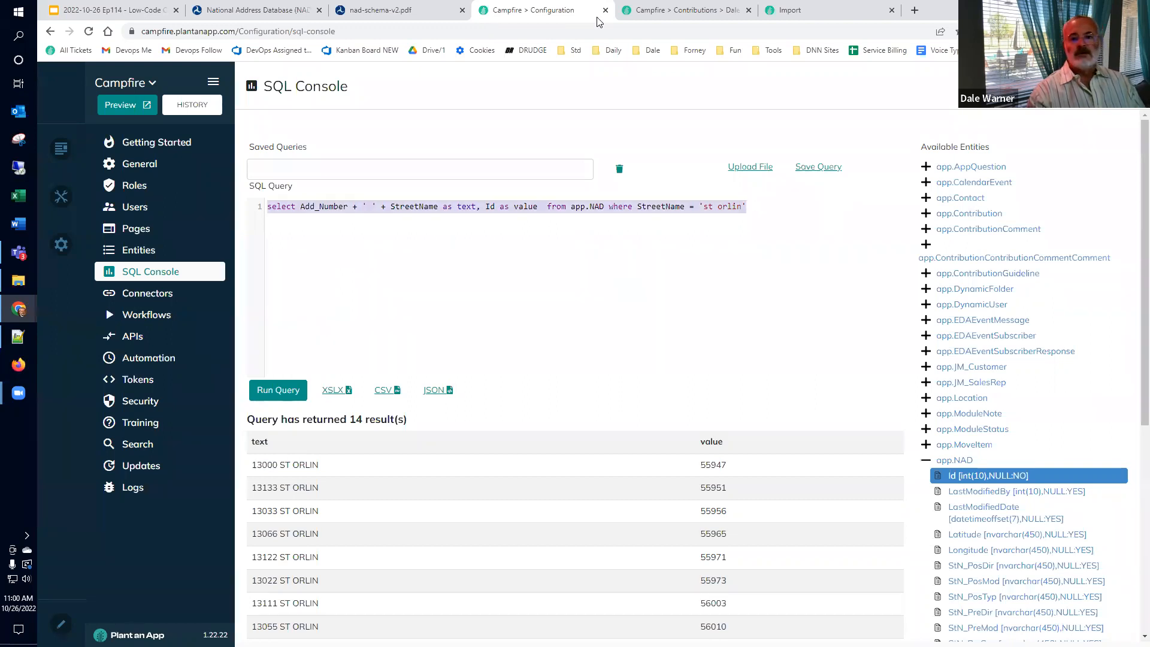
pyautogui.click(786, 17)
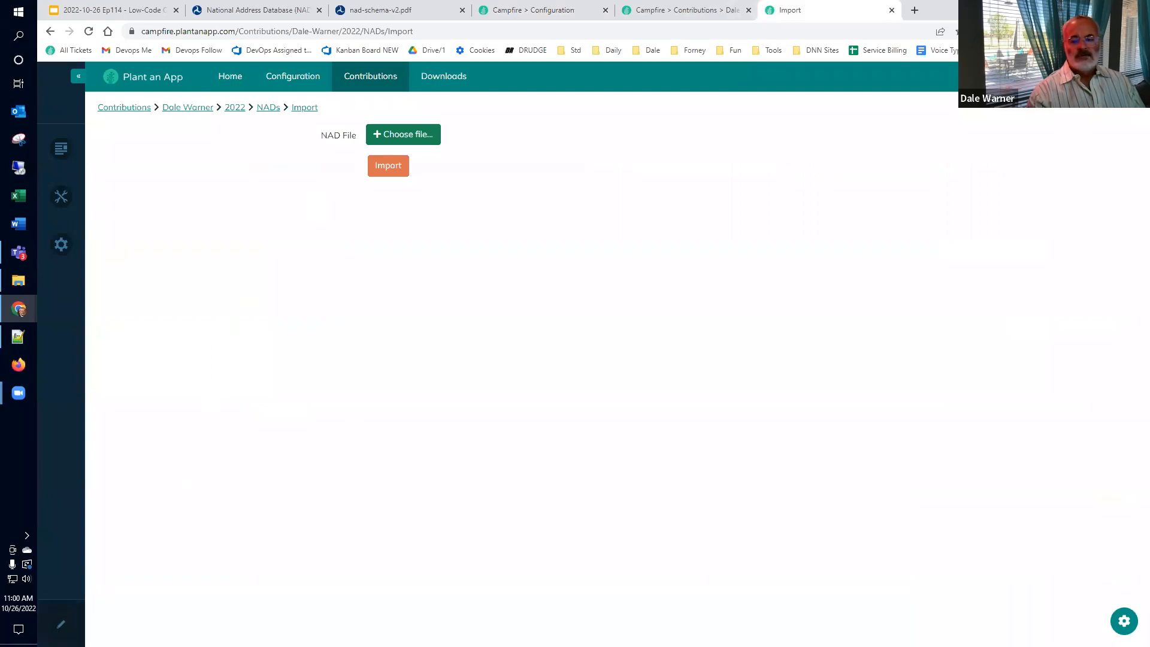
# Step: Open the NAD Import Form in Form Builder and add a Dropdown with Autocomplete field
pyautogui.click(1124, 621)
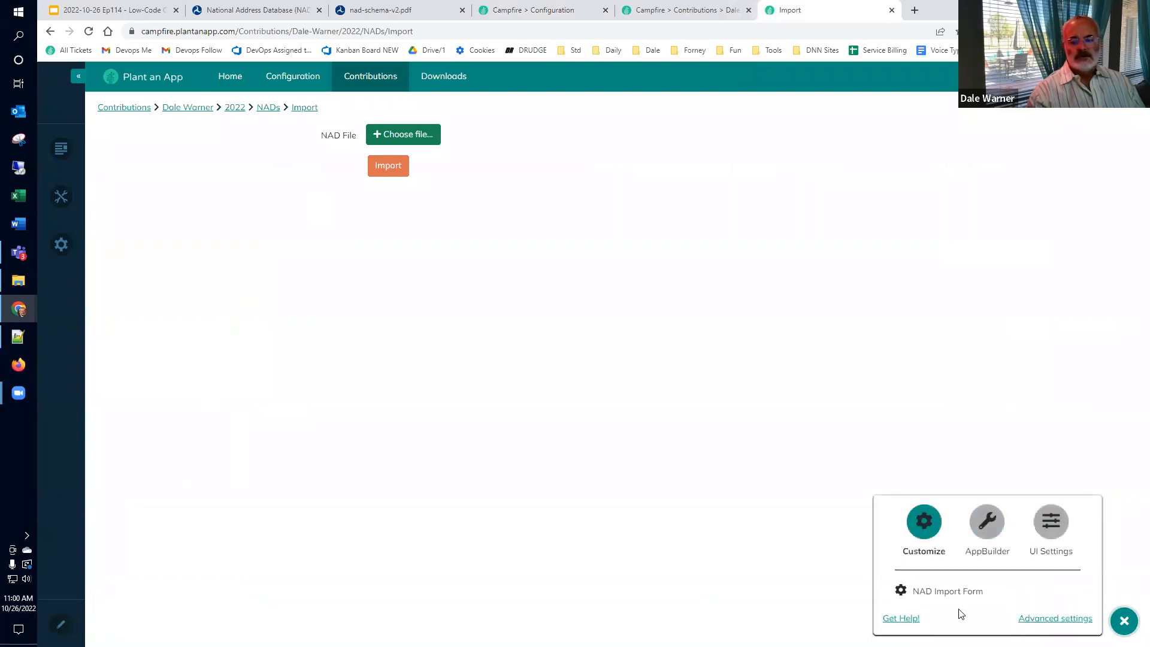
pyautogui.click(940, 593)
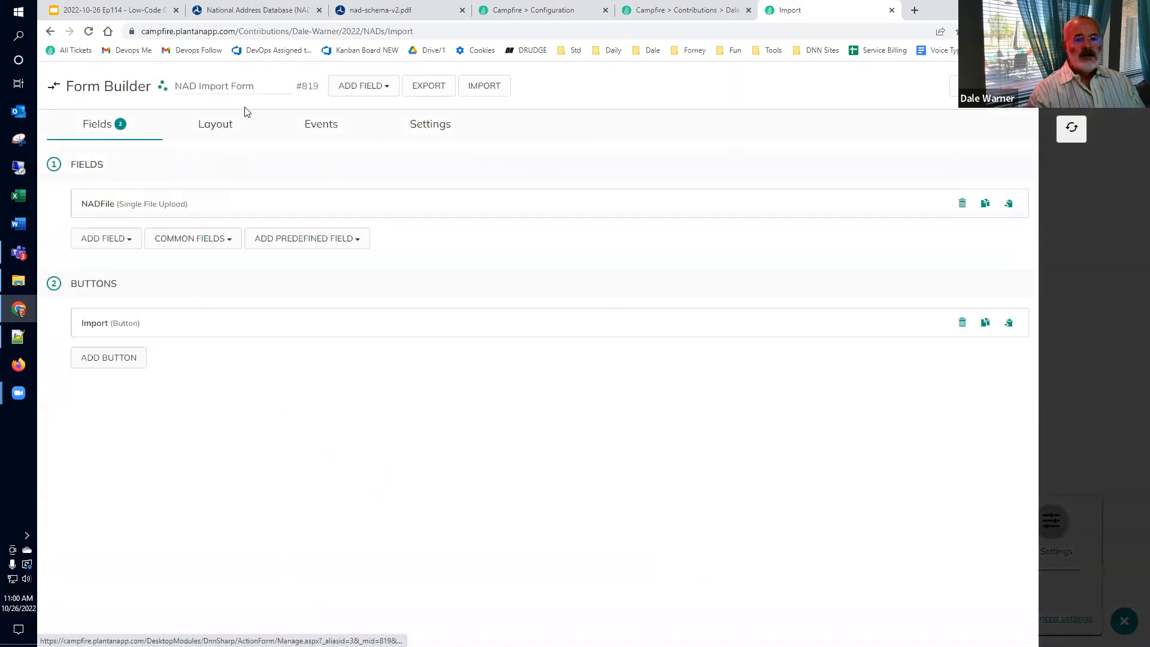
pyautogui.click(354, 89)
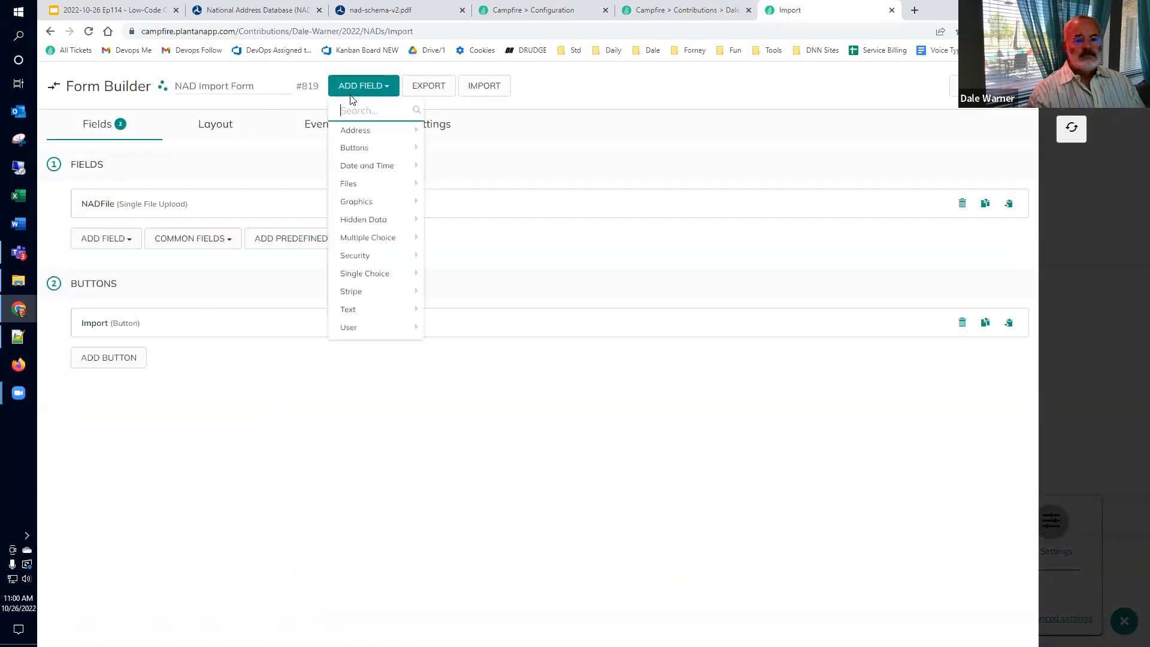
pyautogui.moveTo(364, 239)
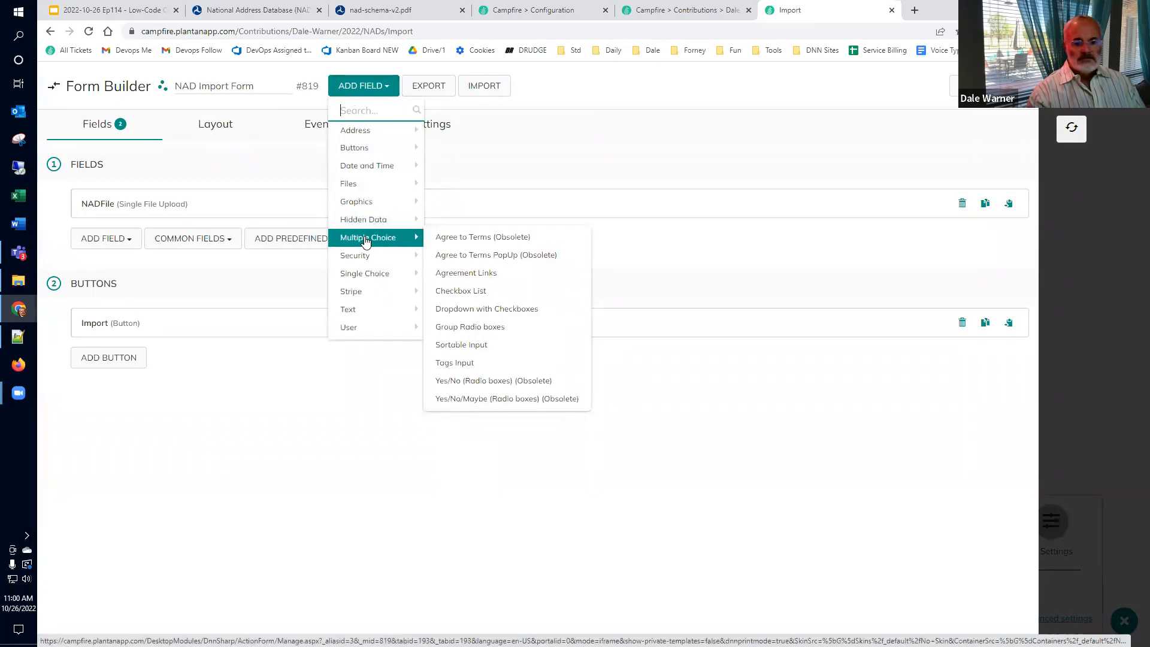
pyautogui.moveTo(371, 273)
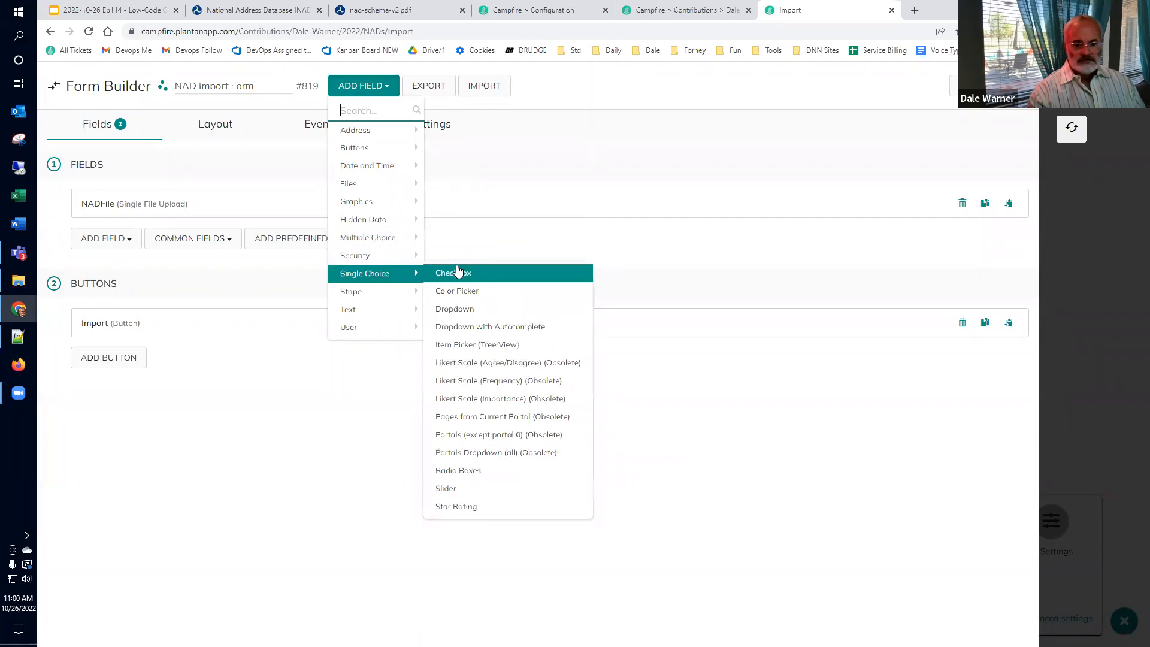
pyautogui.click(457, 327)
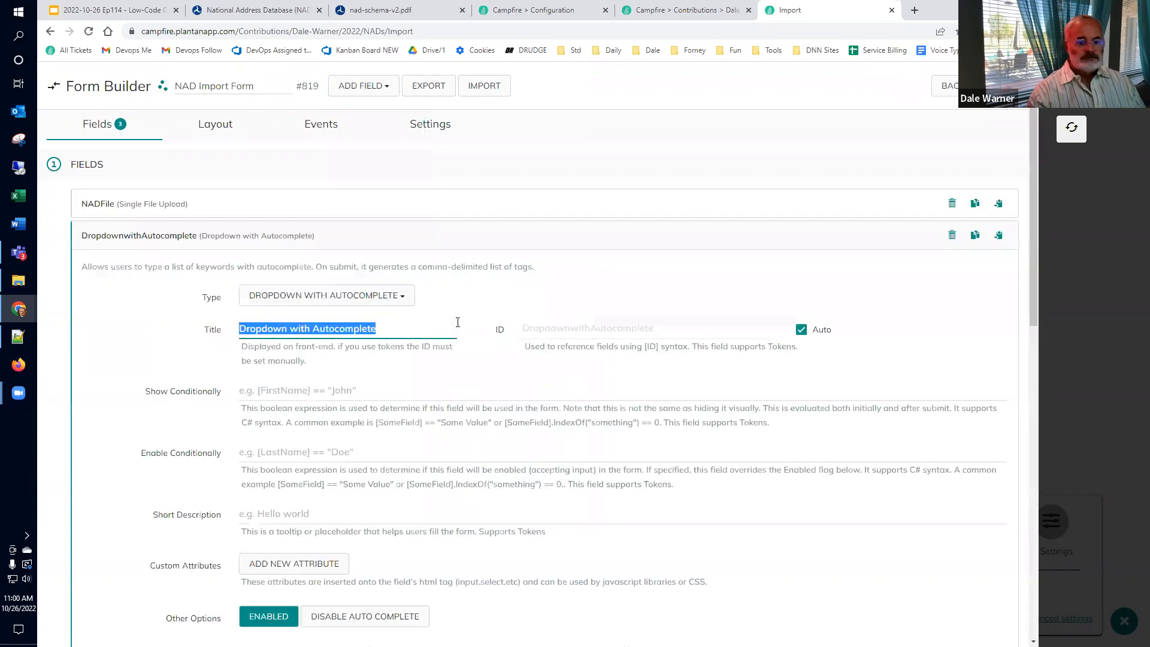
# Step: Name the field Address and set its data source to SQL Query with the pasted NAD address query
pyautogui.write('A')
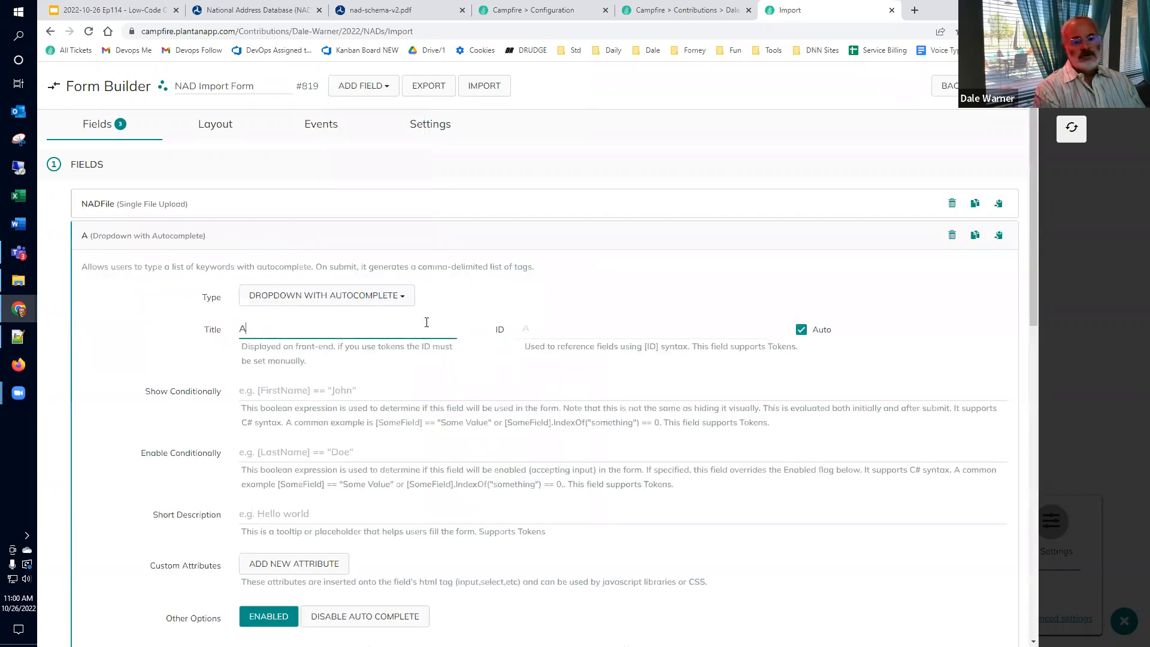
pyautogui.write('ddress')
pyautogui.scroll(-5, 243, 425)
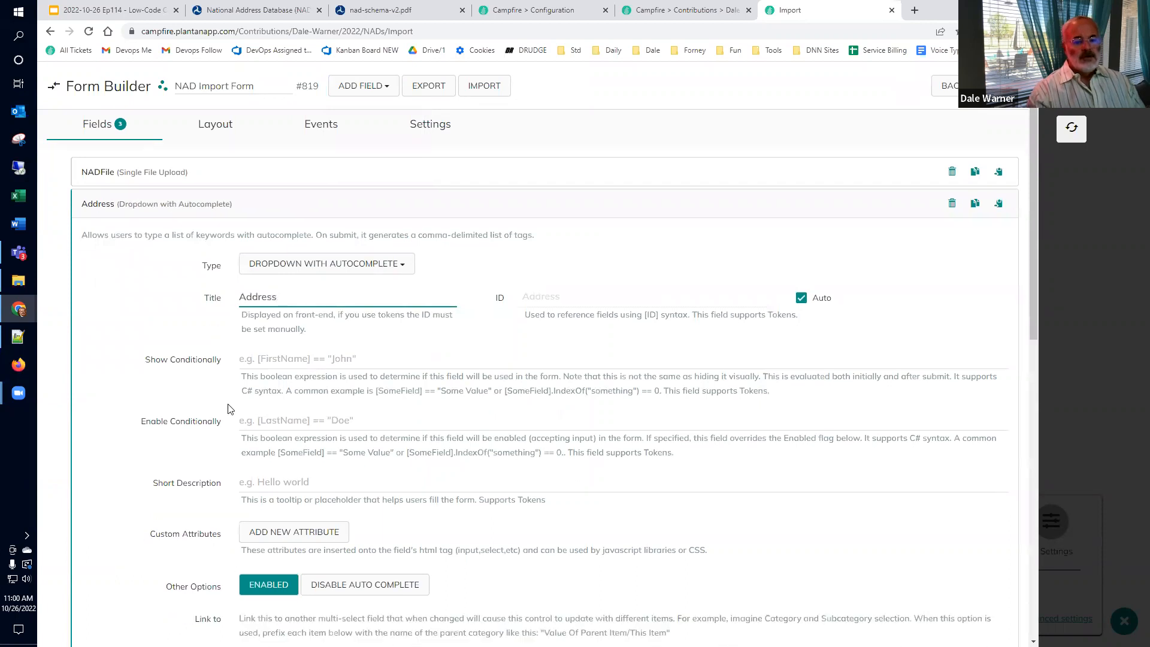
pyautogui.click(289, 423)
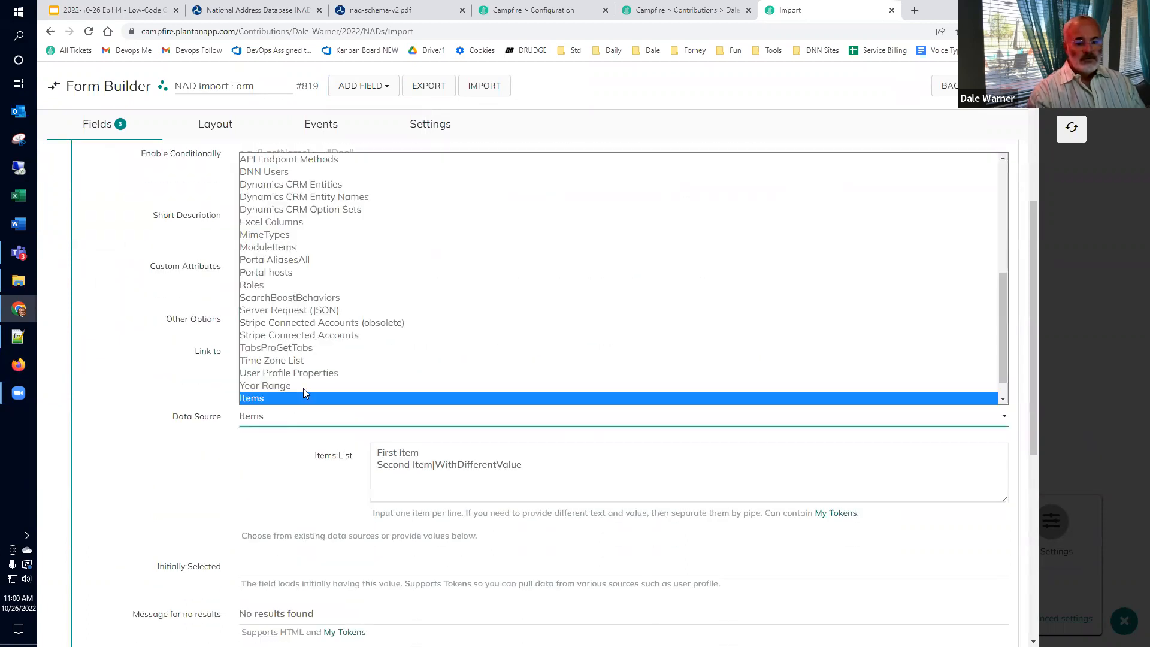
pyautogui.scroll(-2, 311, 371)
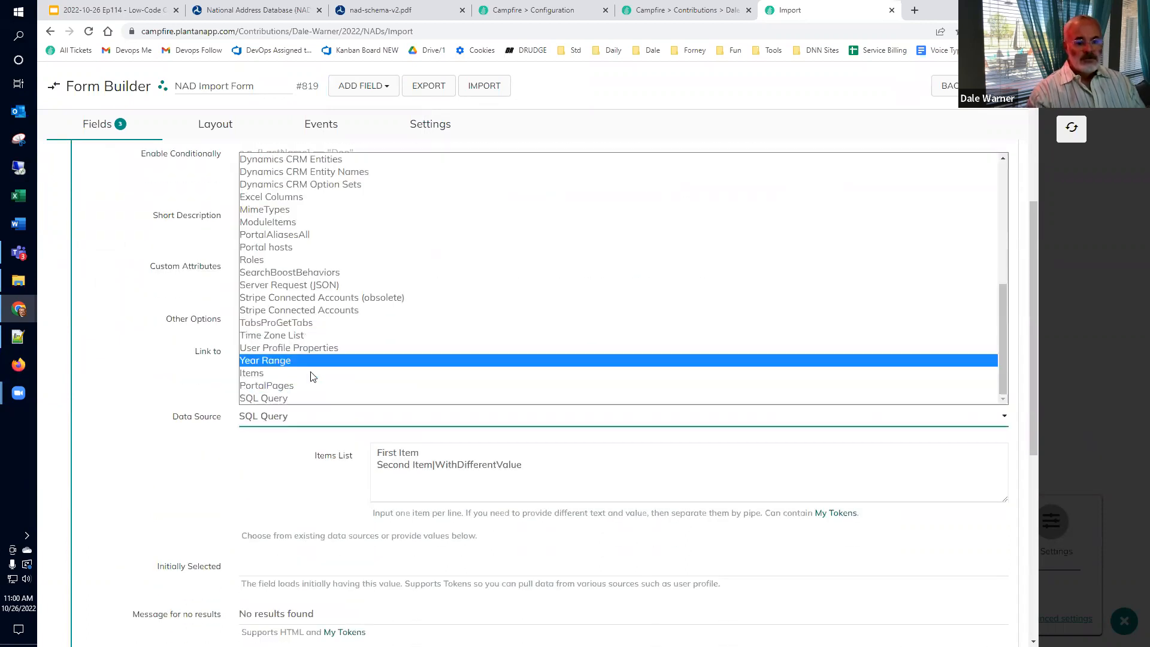
pyautogui.click(305, 399)
pyautogui.click(465, 519)
pyautogui.hotkey('ctrl', 'v')
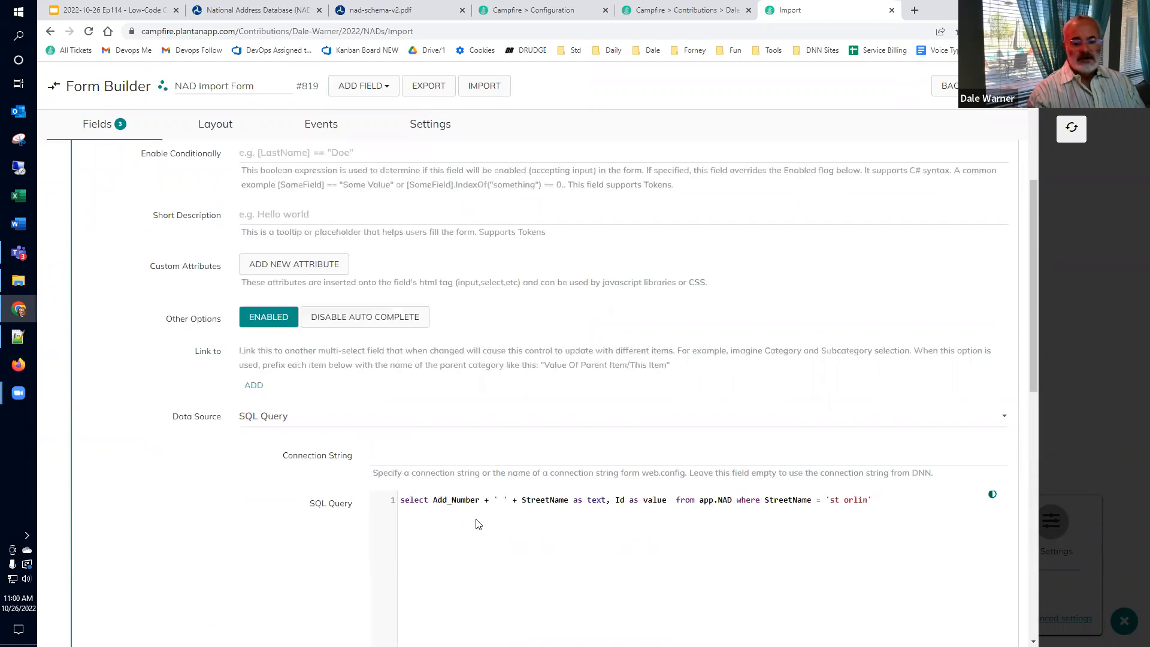
# Step: Review the Address field's remaining options and reload the page to test it
pyautogui.scroll(-2, 478, 524)
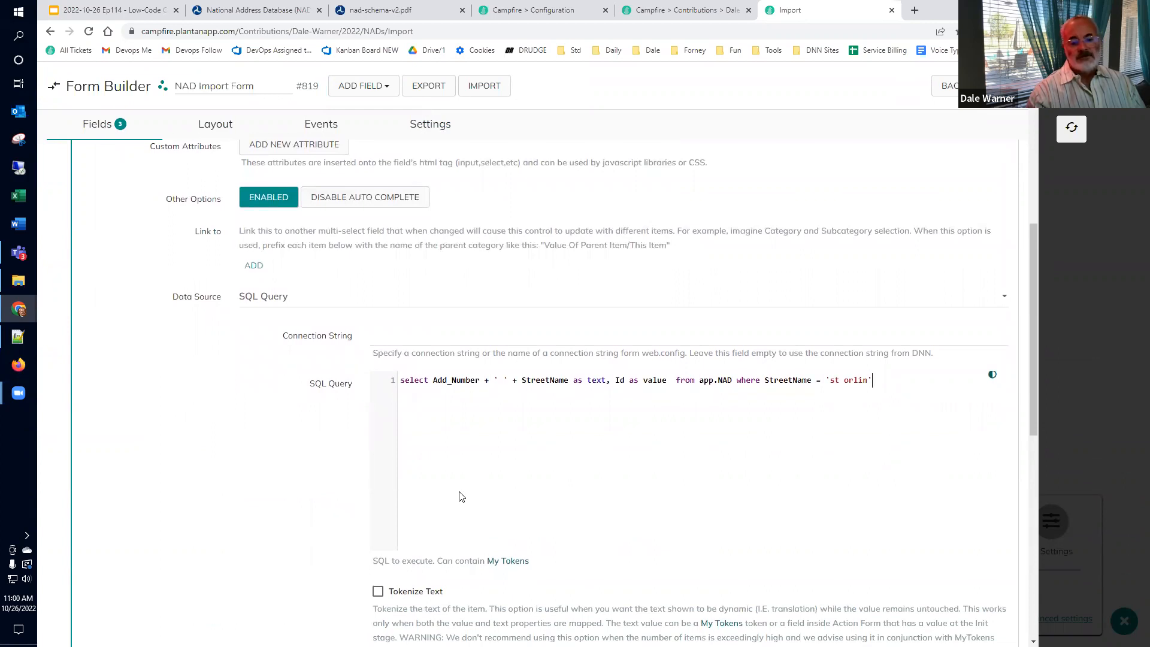
pyautogui.scroll(-2, 466, 510)
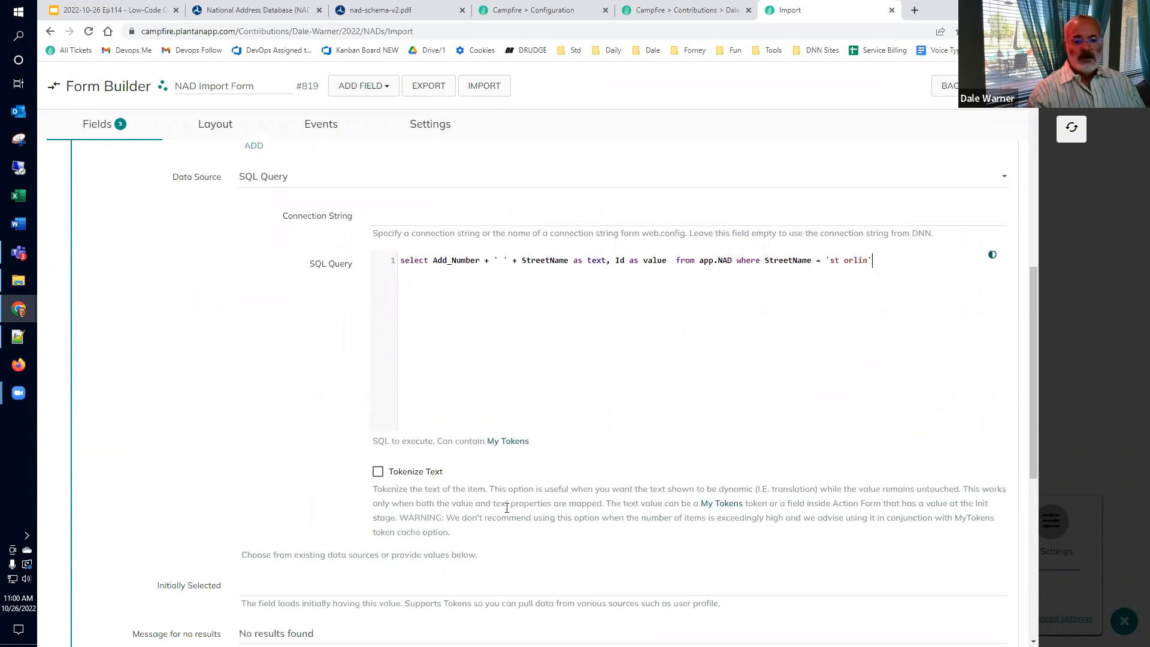
pyautogui.scroll(-2, 501, 504)
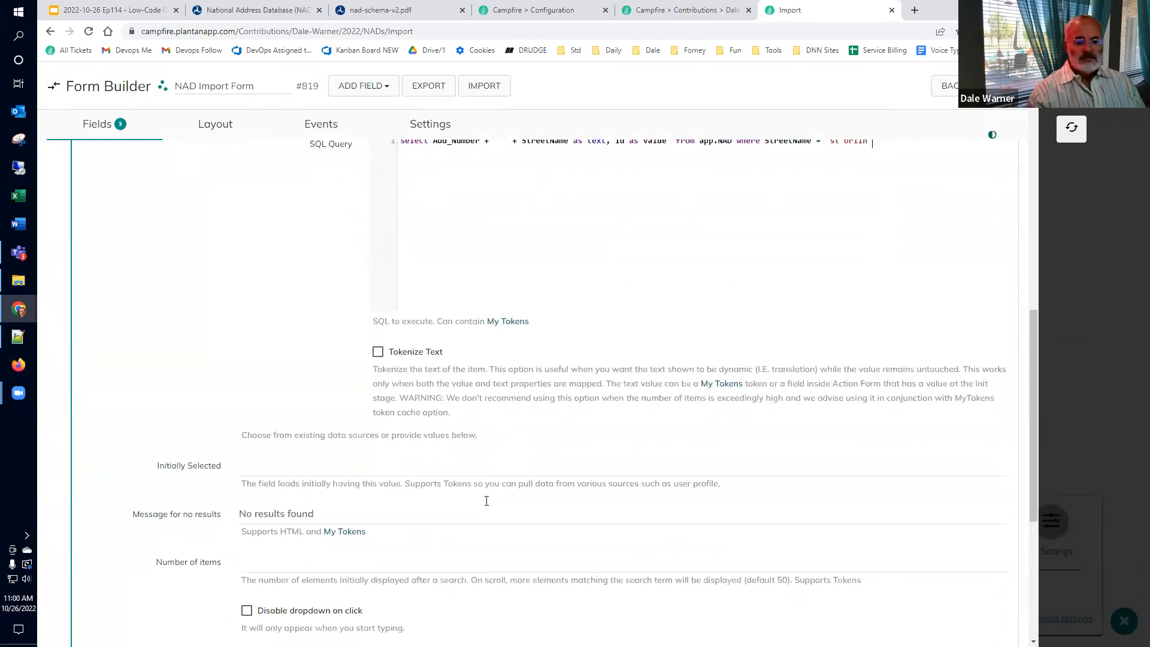
pyautogui.scroll(2, 487, 501)
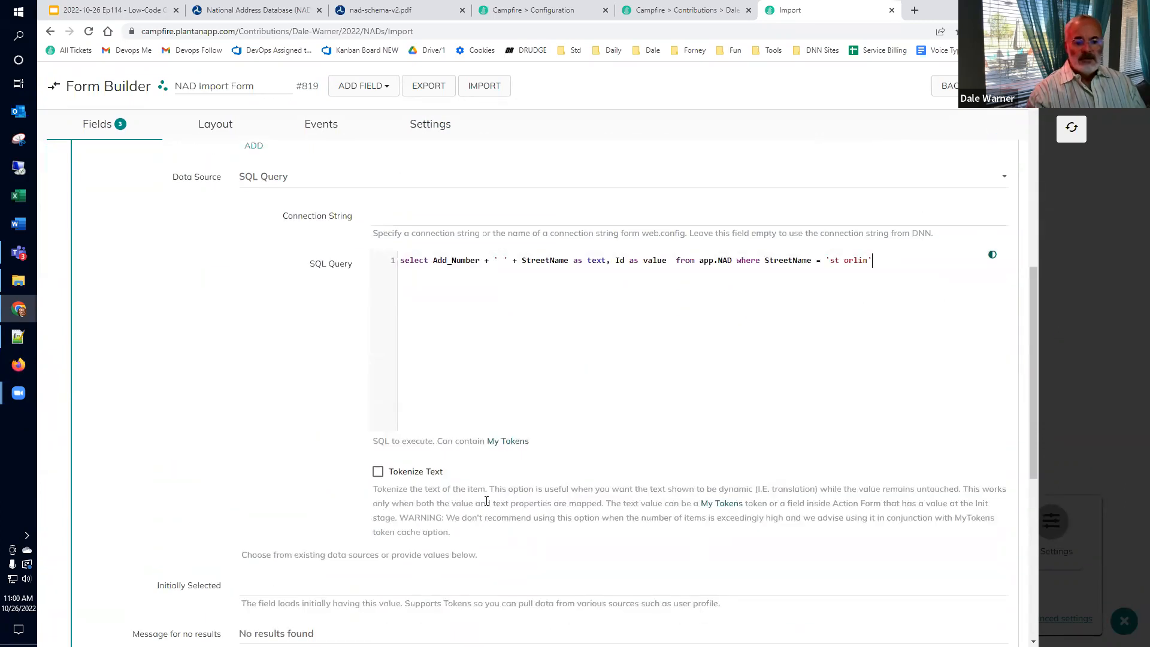
pyautogui.scroll(2, 486, 501)
pyautogui.scroll(-7, 487, 501)
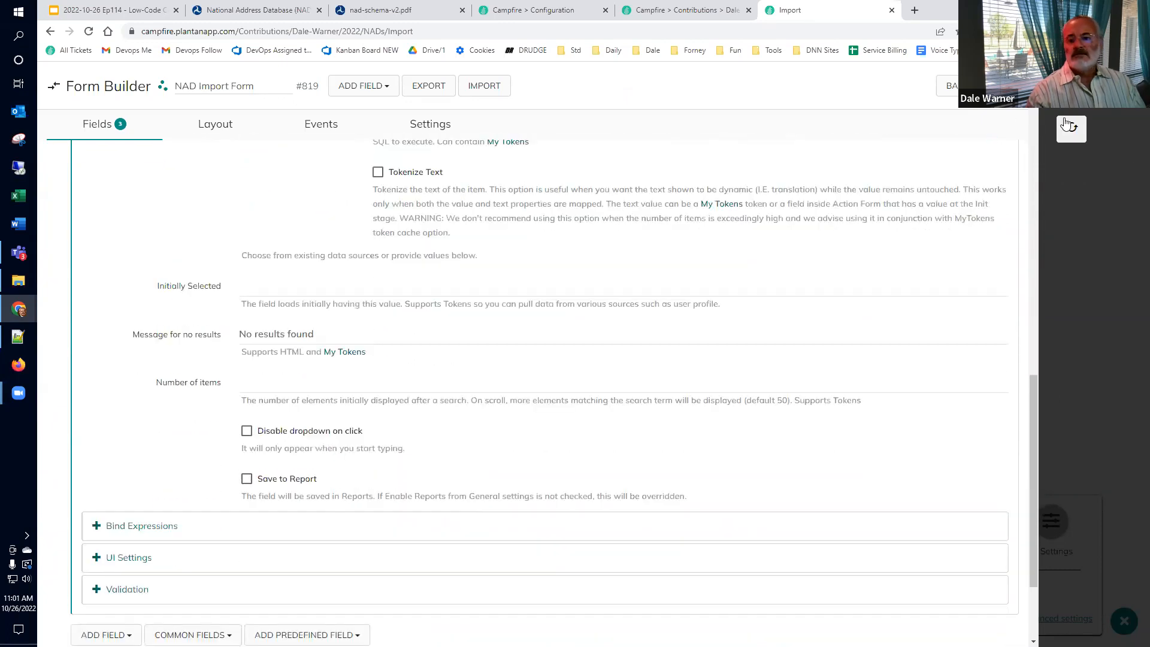
pyautogui.click(1072, 127)
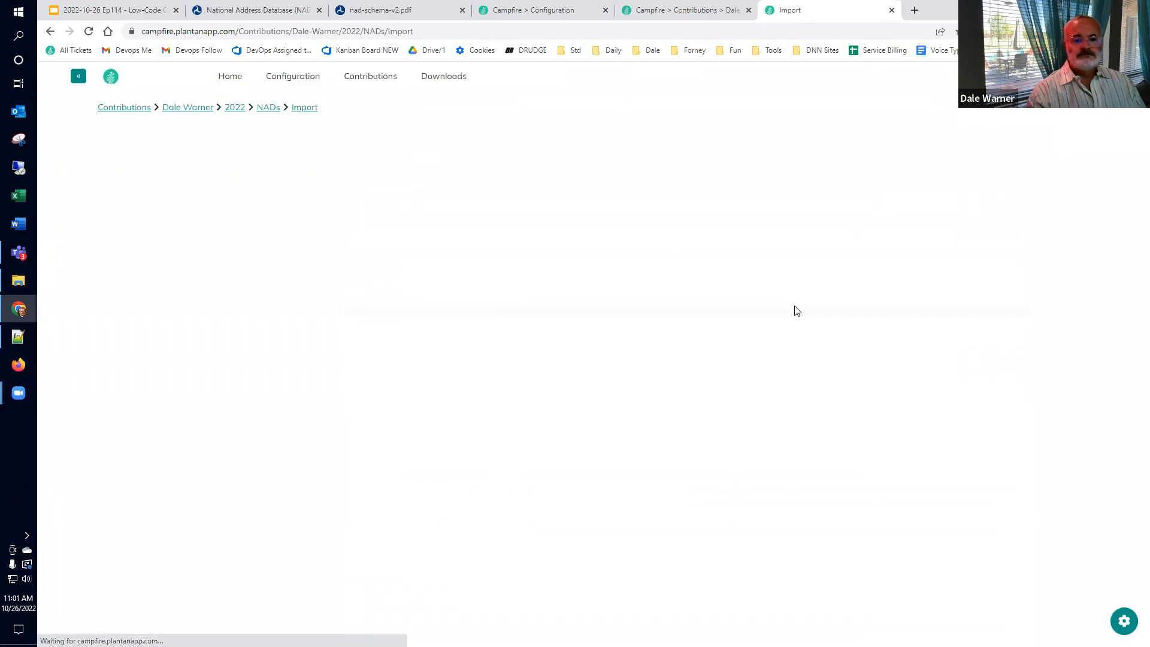
pyautogui.click(489, 195)
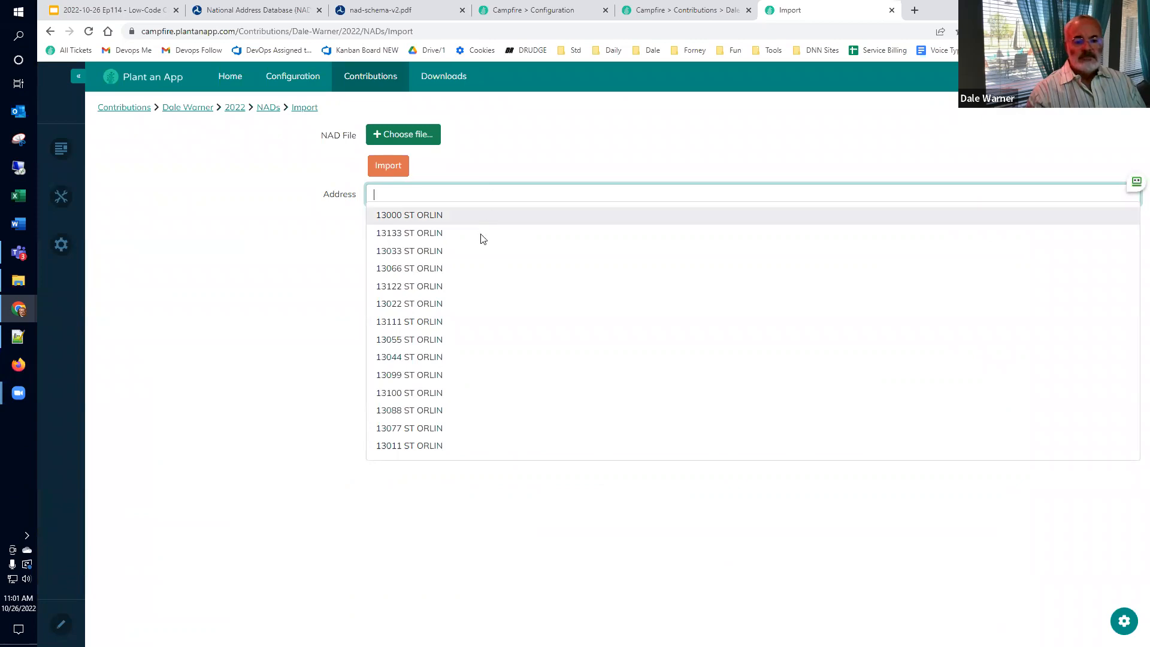
pyautogui.write('13011')
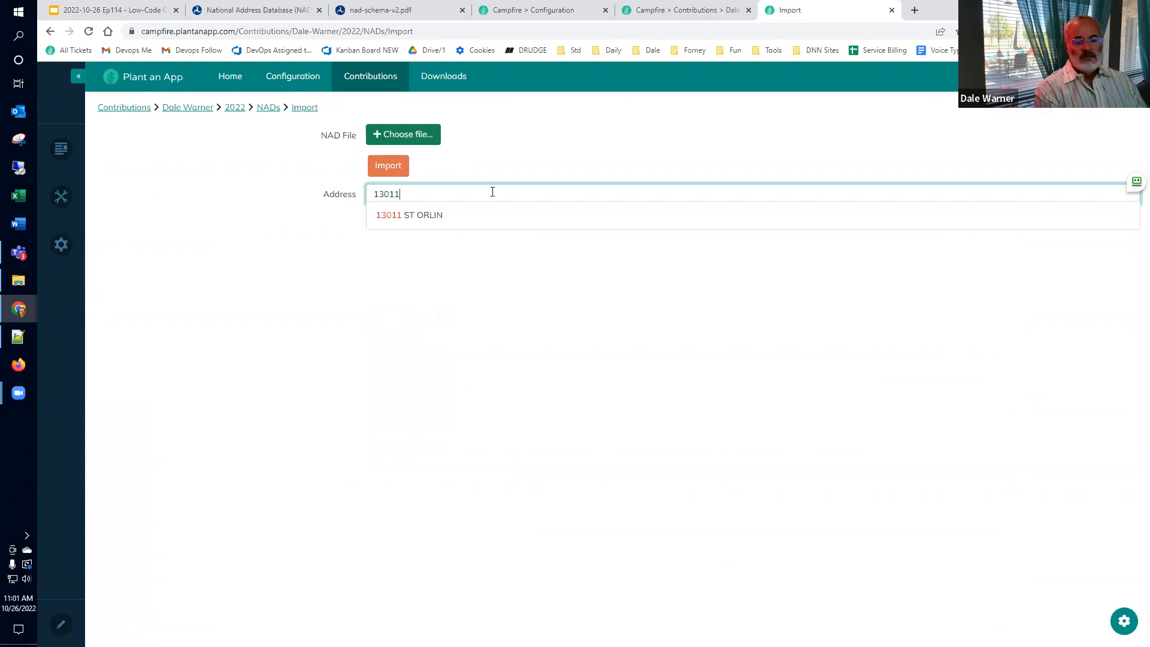
pyautogui.click(423, 216)
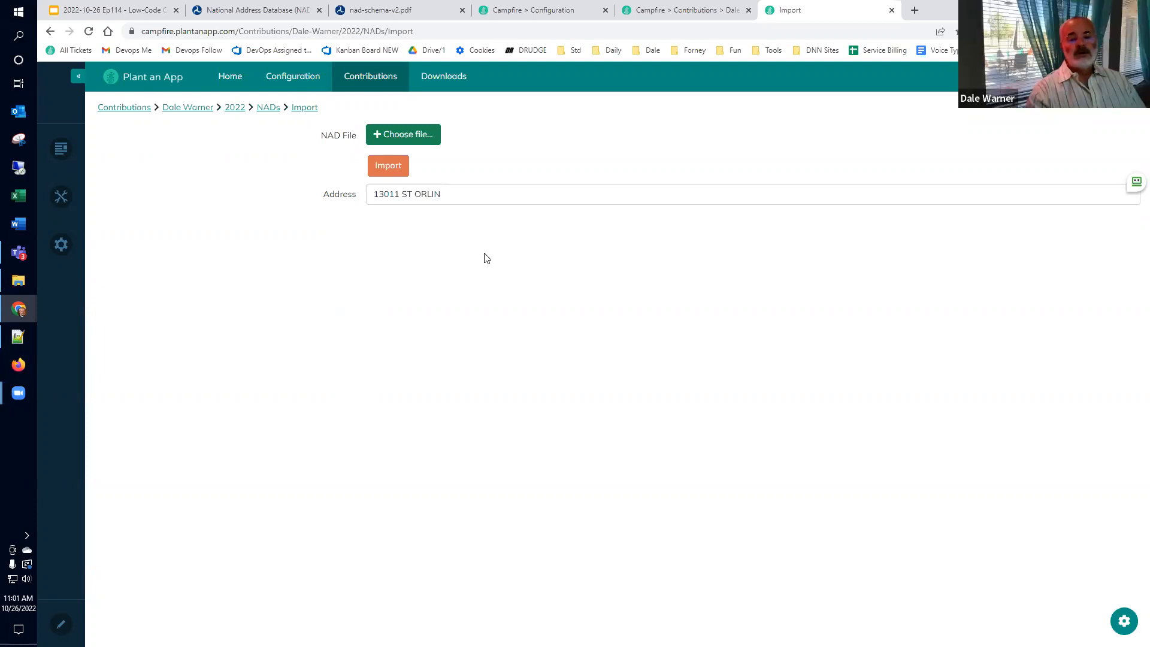
# Step: Glance at the NADs listing, then reopen the NAD Import Form in Form Builder
pyautogui.click(716, 11)
pyautogui.click(809, 12)
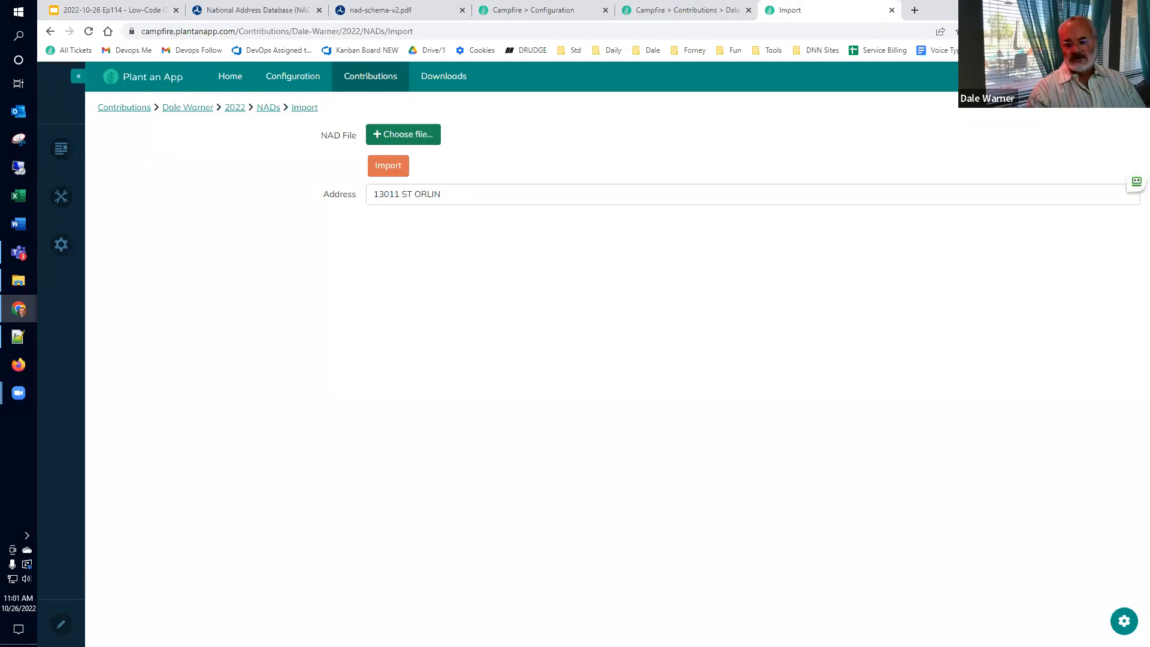
pyautogui.click(1124, 621)
pyautogui.click(962, 594)
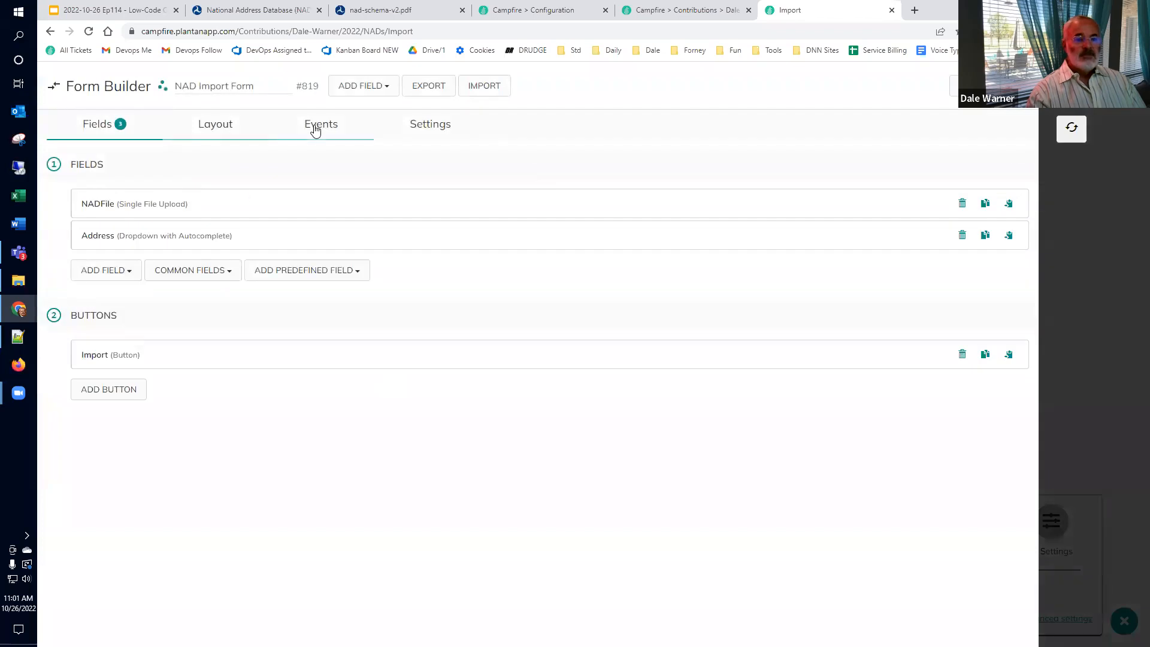
# Step: Delete "where StreetName = 'st orlin'" from the Address field's SQL query and reload the Import page
pyautogui.click(160, 239)
pyautogui.scroll(-7, 797, 352)
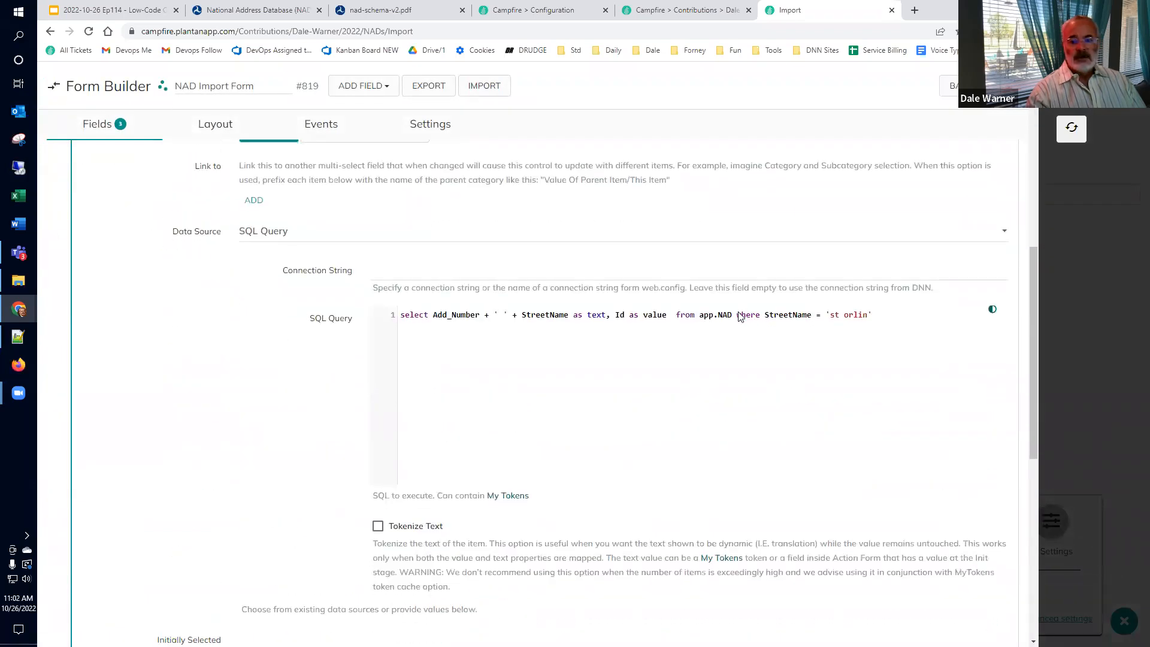
pyautogui.moveTo(738, 316); pyautogui.dragTo(929, 320)
pyautogui.press('Delete')
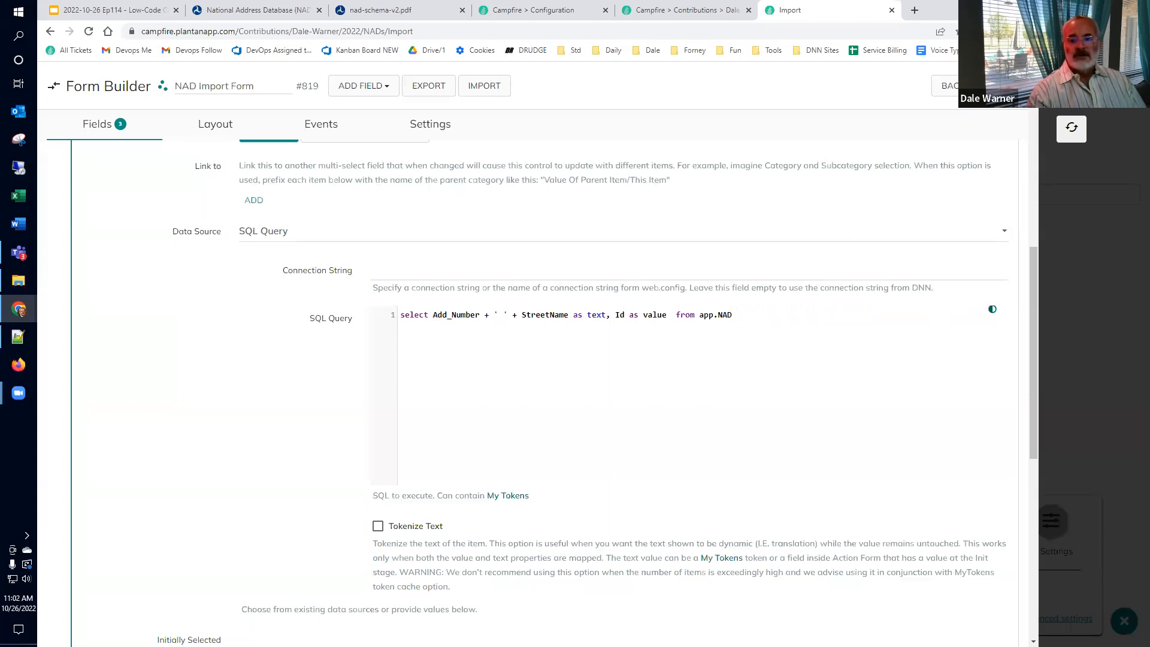
pyautogui.click(947, 86)
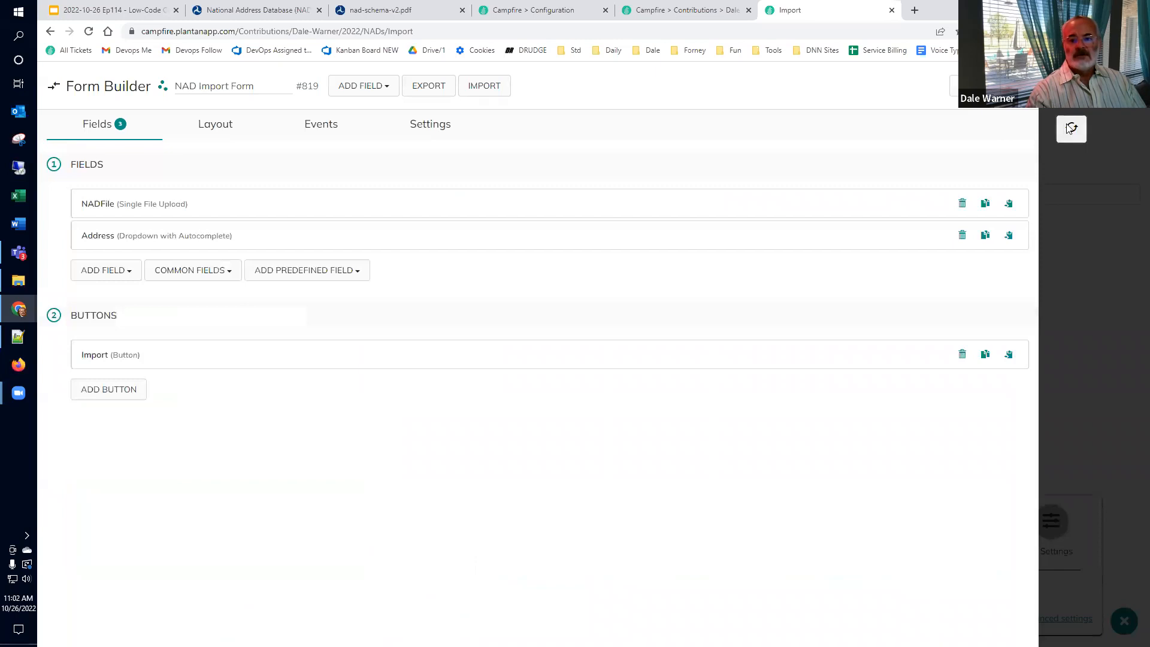
pyautogui.click(1071, 127)
pyautogui.click(334, 293)
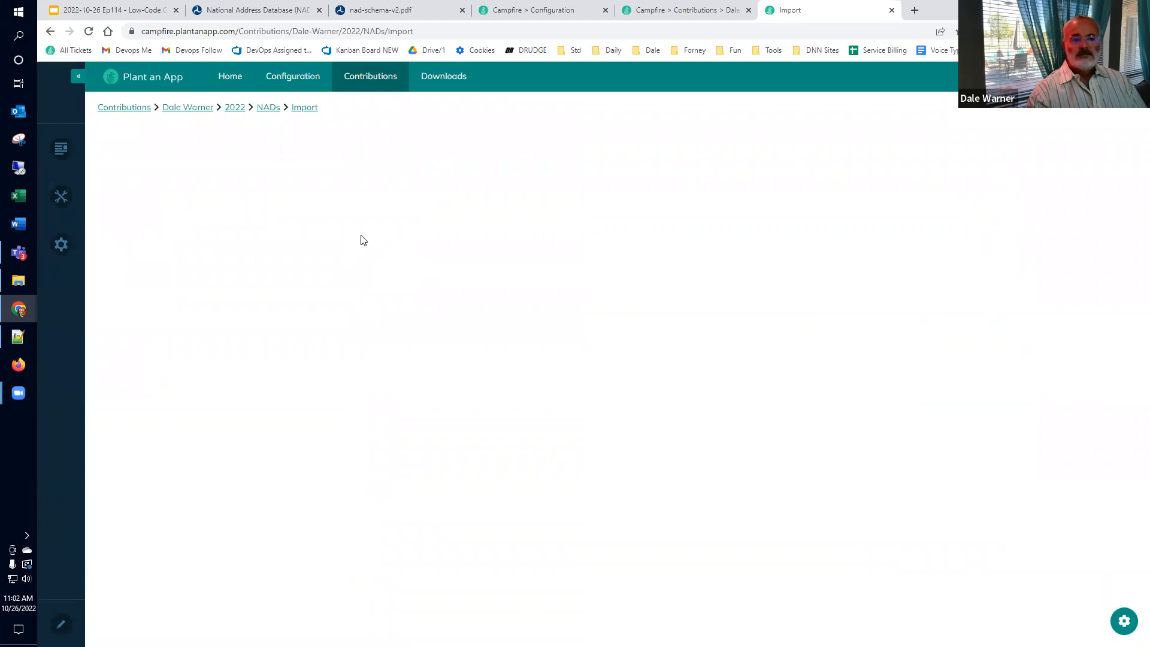
# Step: Type 'clover' in the Address field to browse CLOVER suggestions, try 'clover 56', then dismiss the list
pyautogui.click(425, 196)
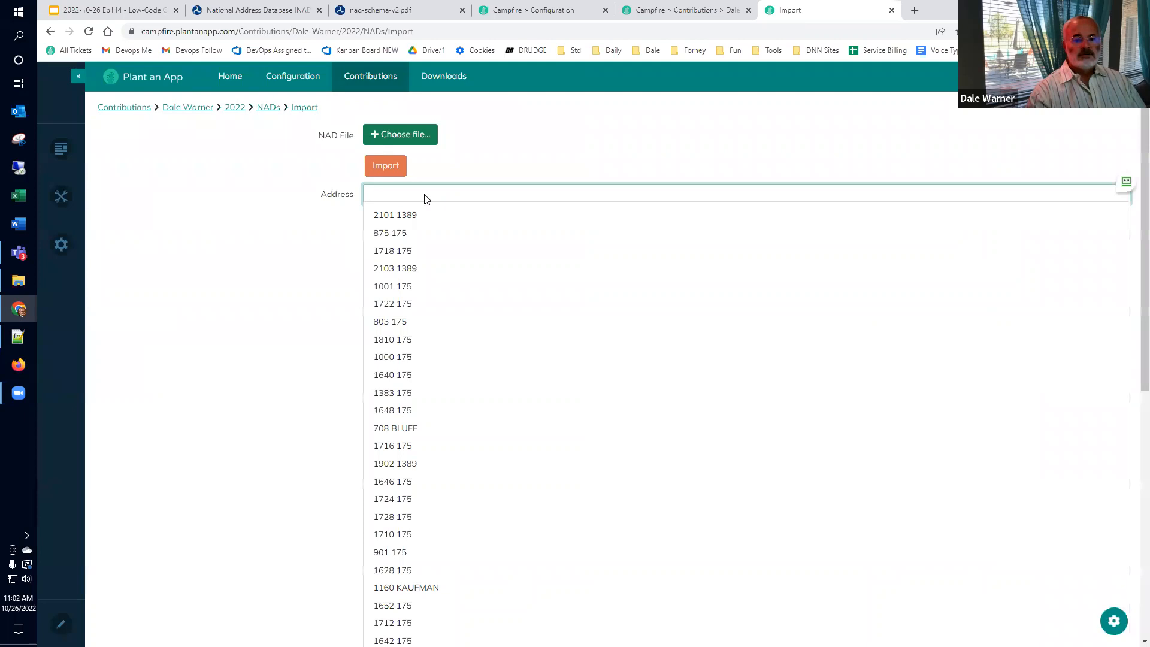
pyautogui.write('clover')
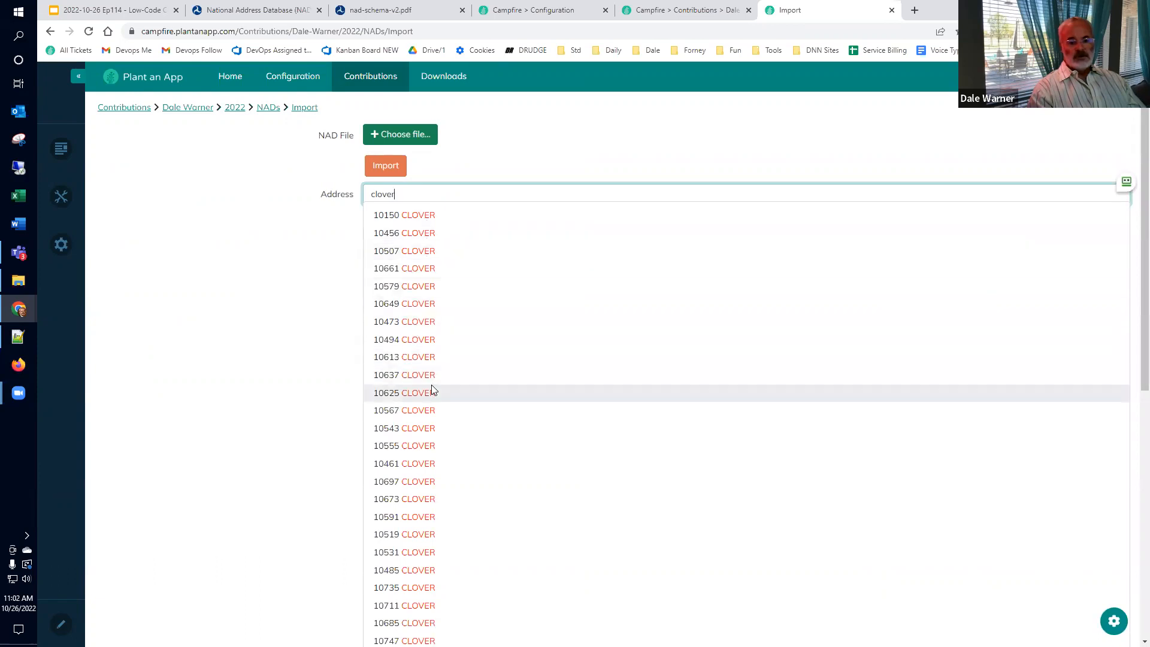
pyautogui.scroll(-6, 425, 407)
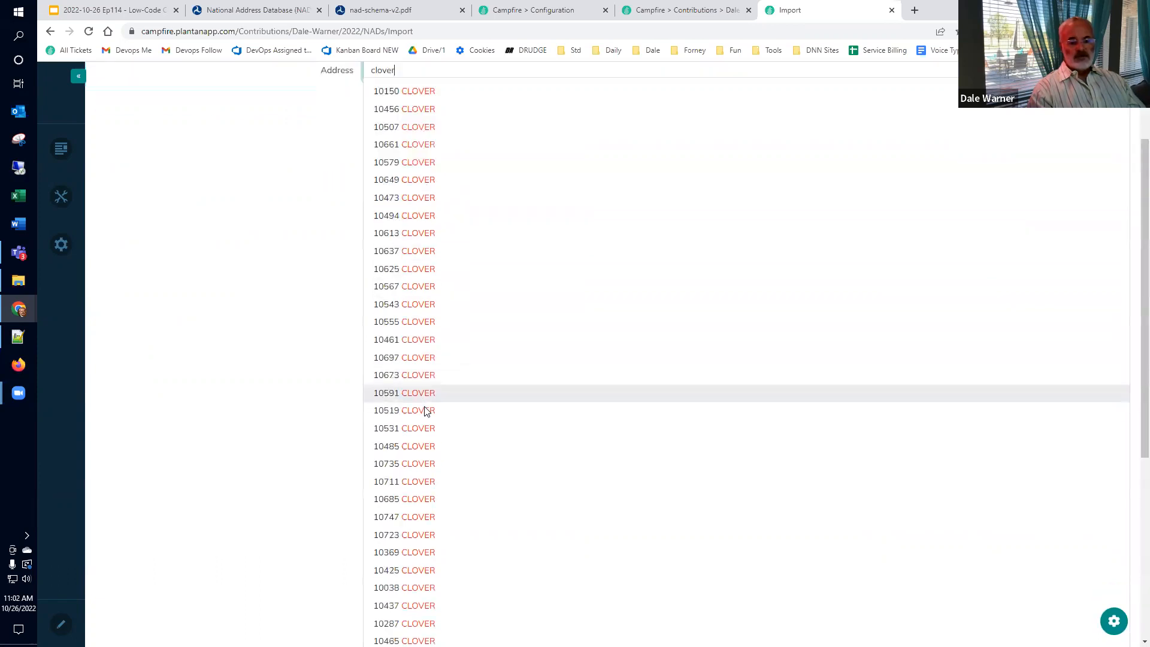
pyautogui.scroll(6, 426, 414)
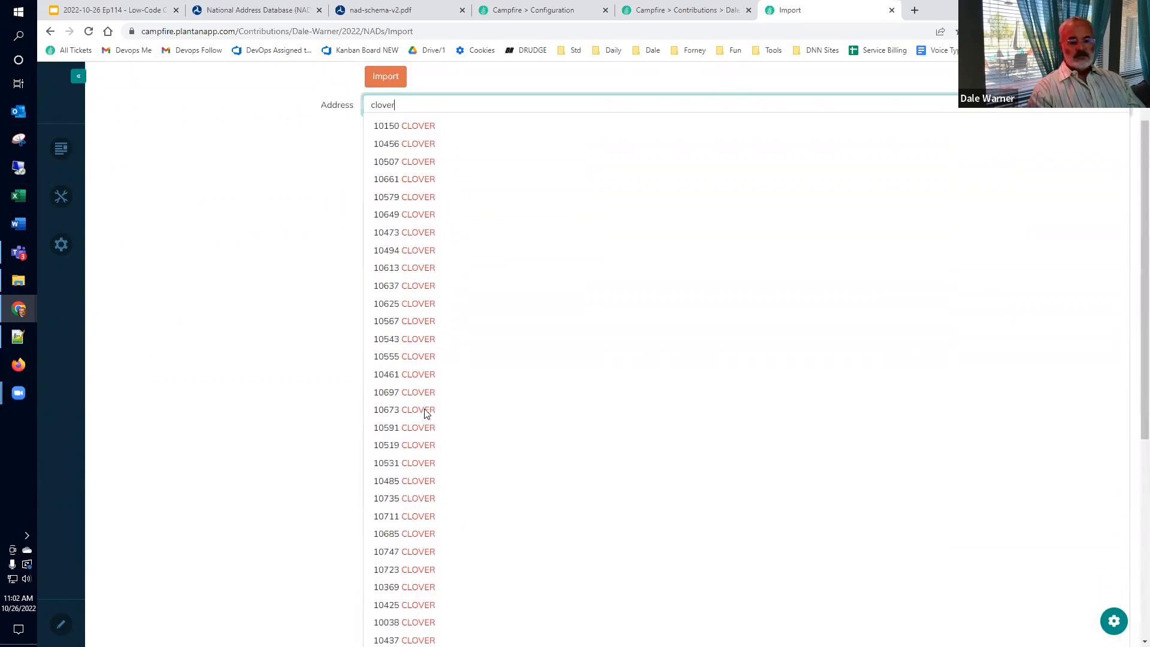
pyautogui.write('56')
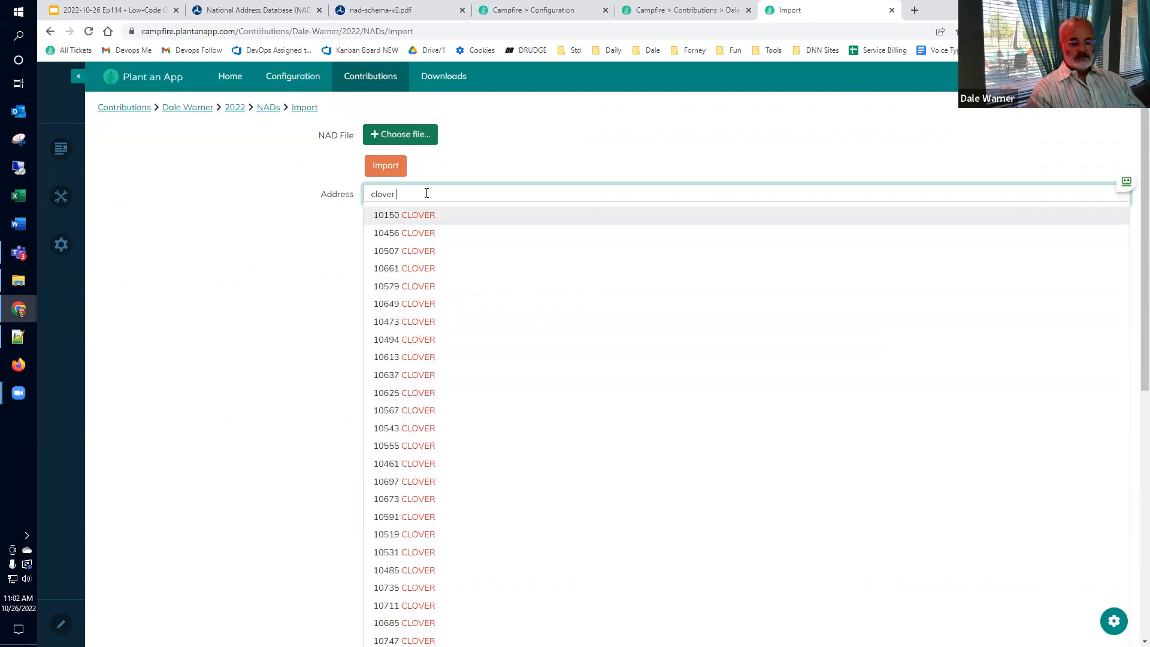
pyautogui.press('BackSpace')
pyautogui.press('BackSpace')
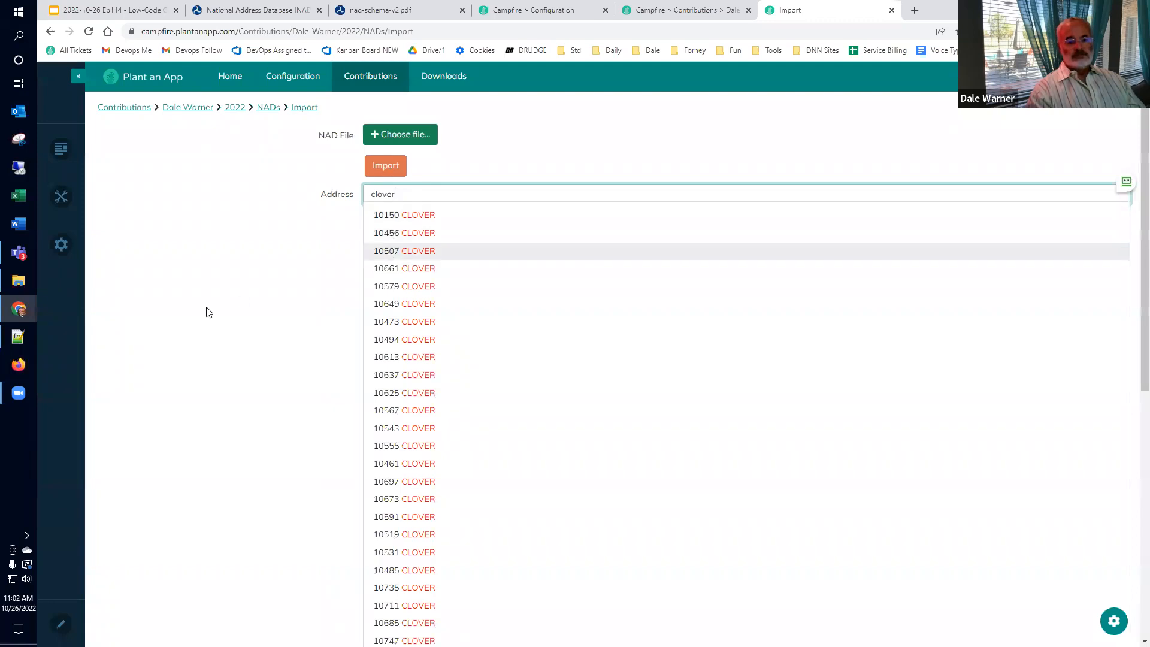
pyautogui.click(206, 311)
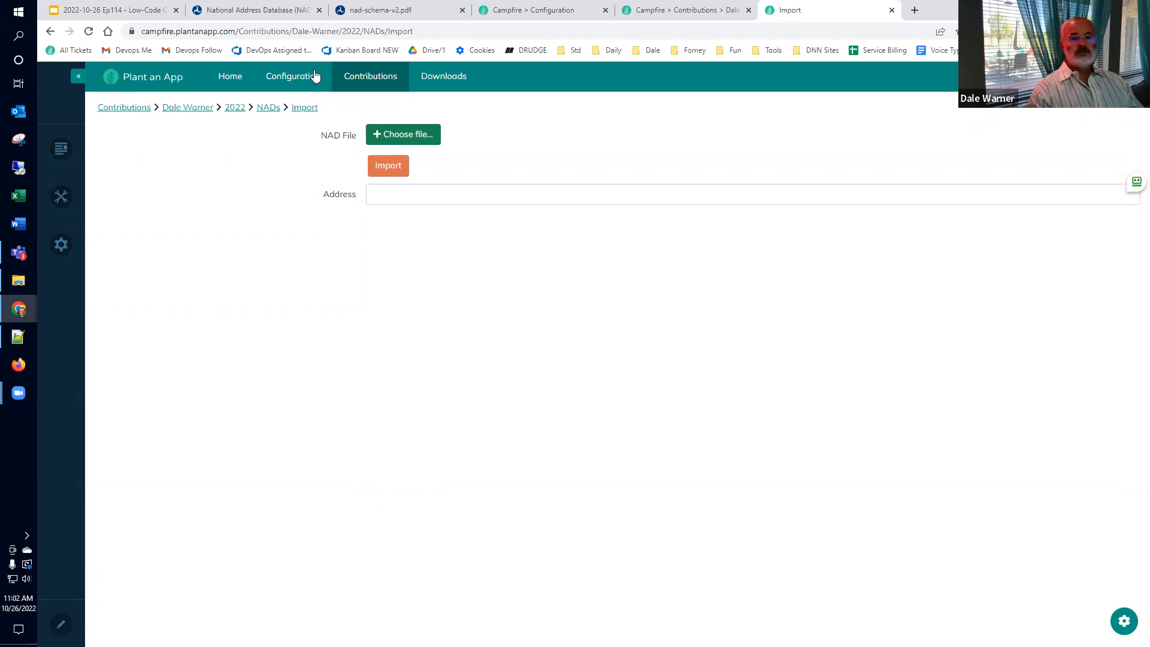
# Step: Back in the Google Slides deck, present slide 26 'Happy Low-coding!' full screen
pyautogui.click(113, 10)
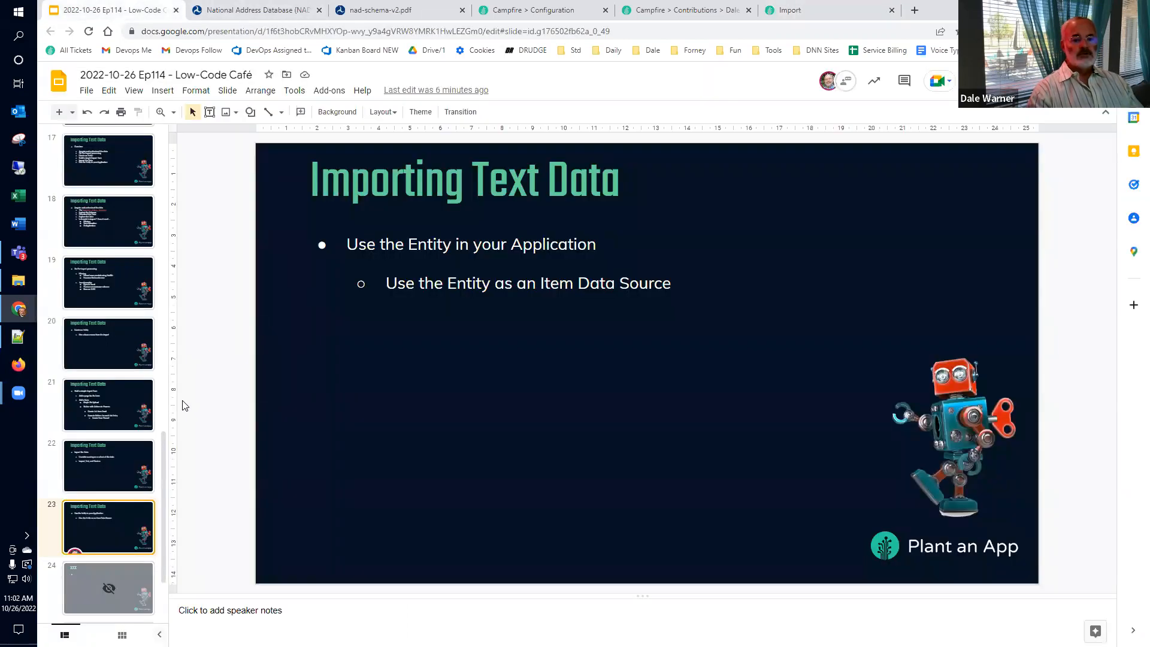
pyautogui.scroll(-2, 99, 511)
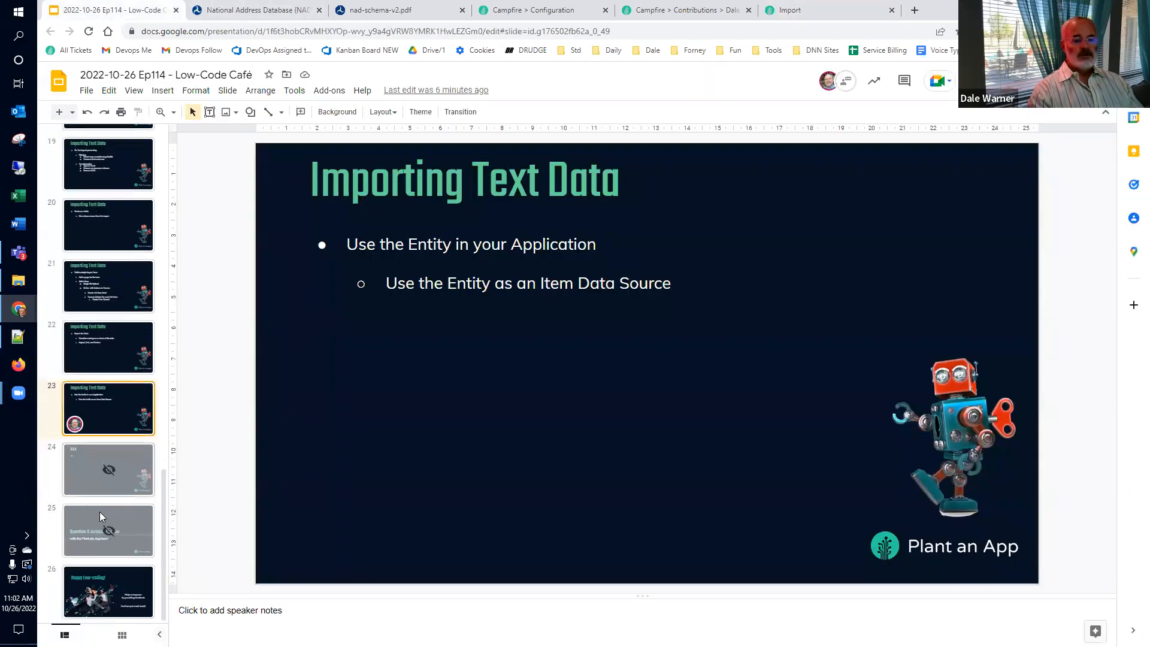
pyautogui.click(60, 592)
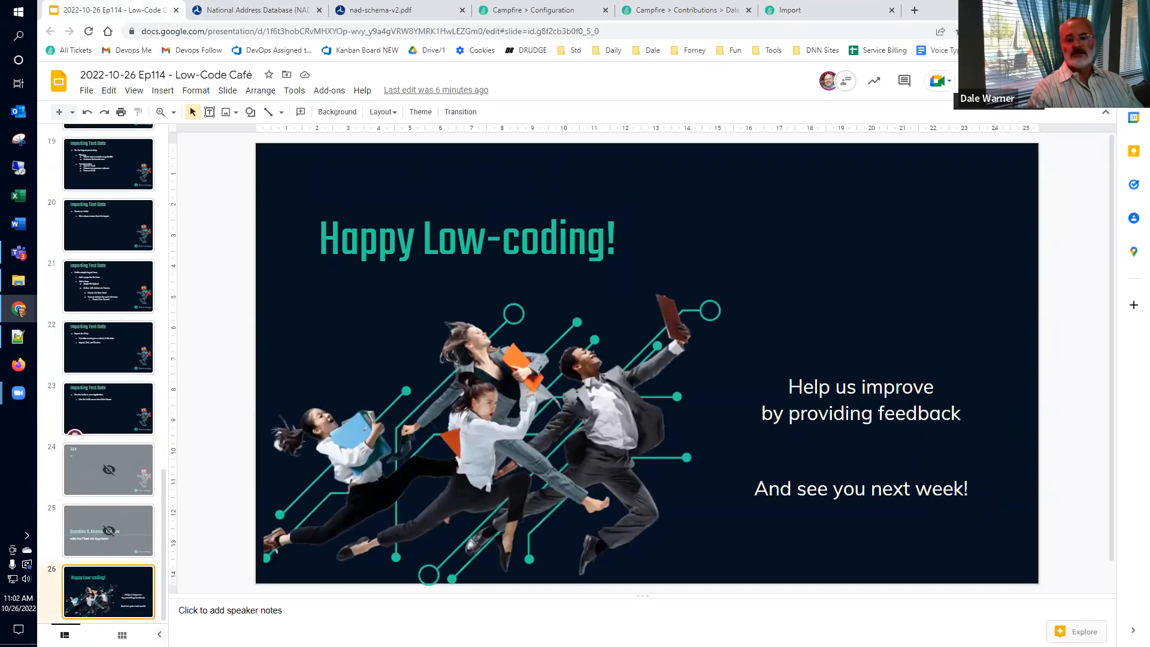
pyautogui.hotkey('ctrl', 'F5')
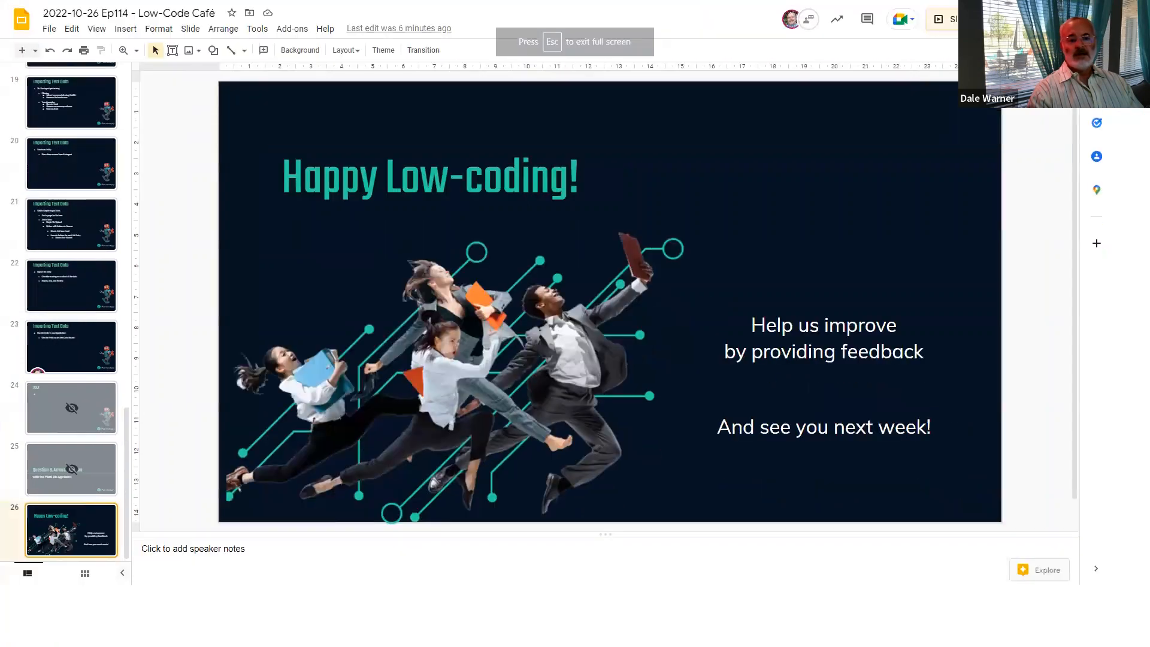